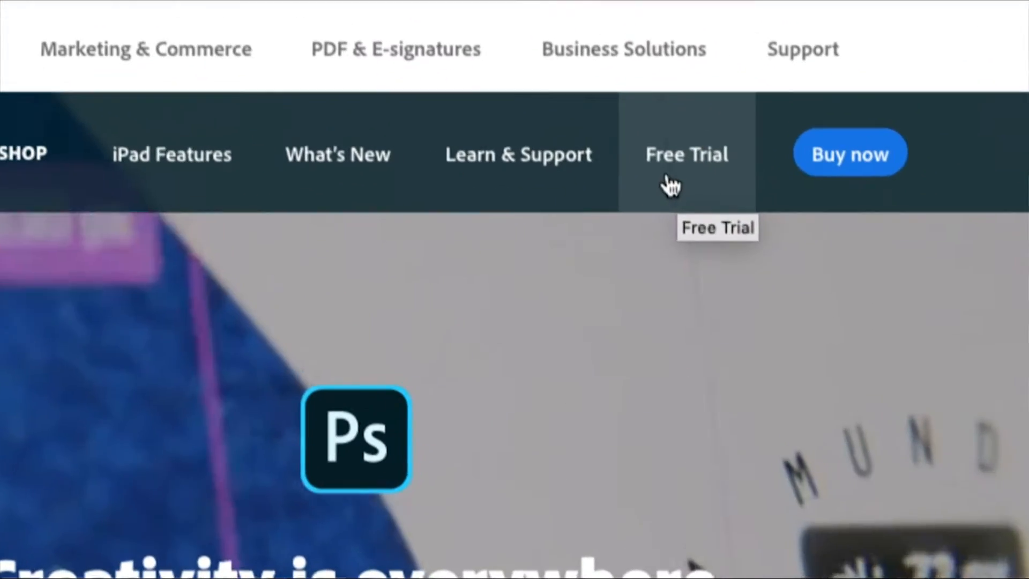
click(750, 166)
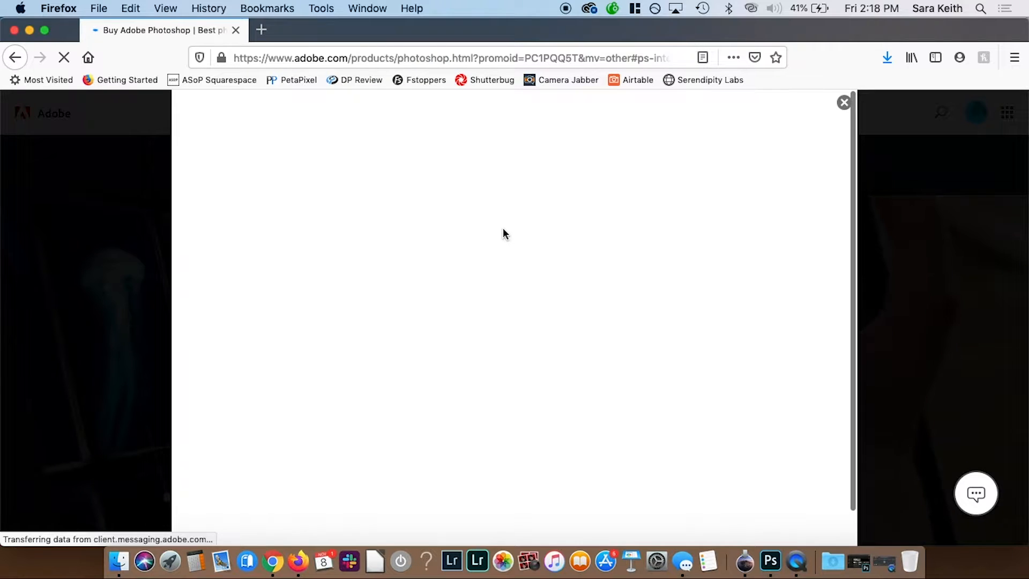
click(844, 102)
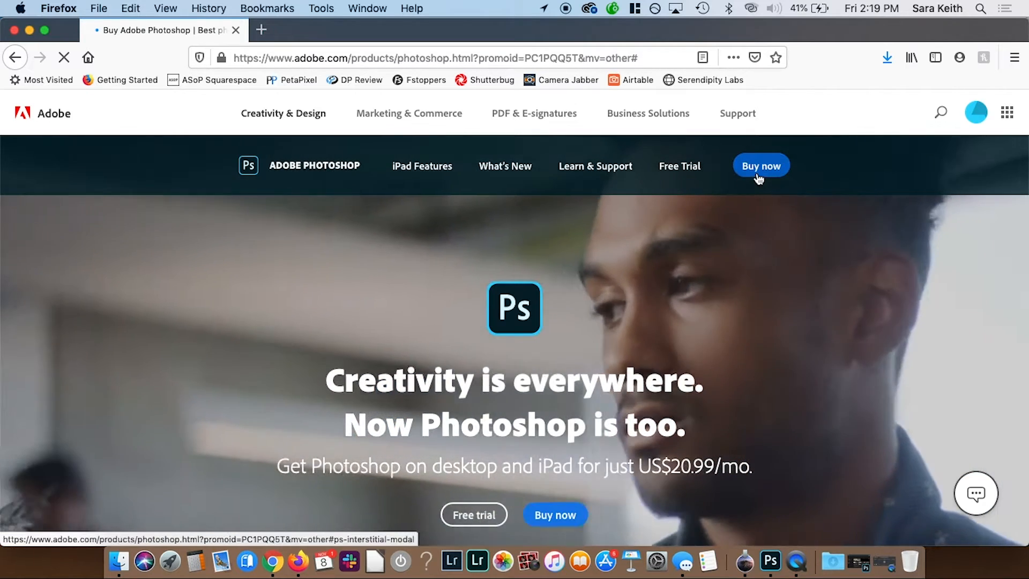
click(758, 173)
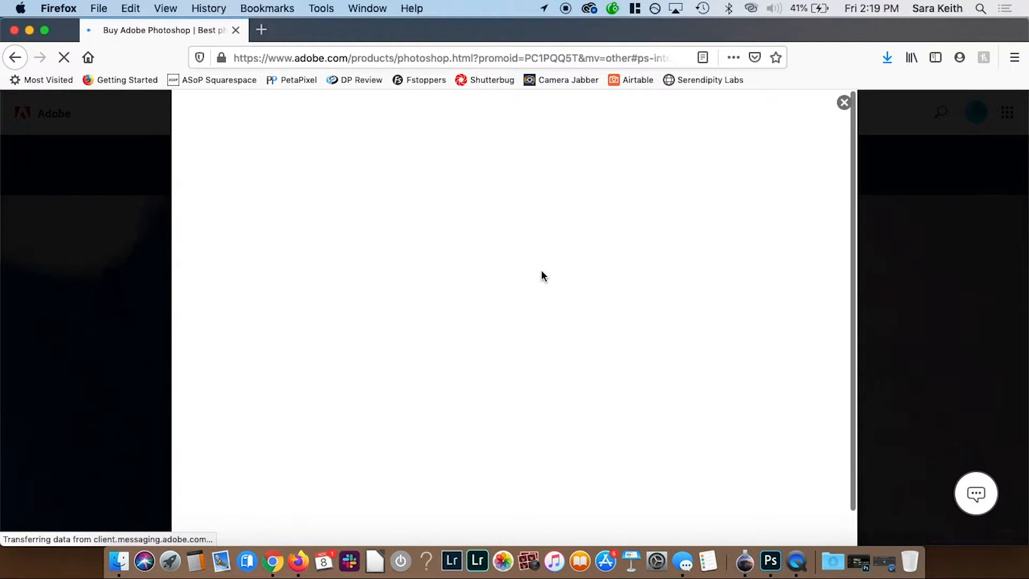
click(842, 105)
- Open a new private browsing window and search the web for "photoshop"
click(99, 8)
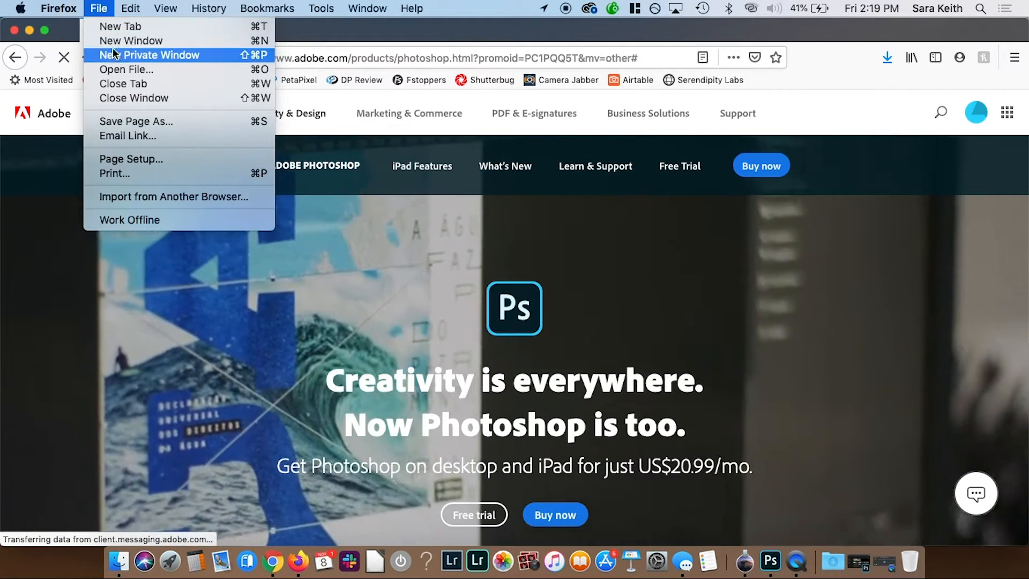
click(113, 53)
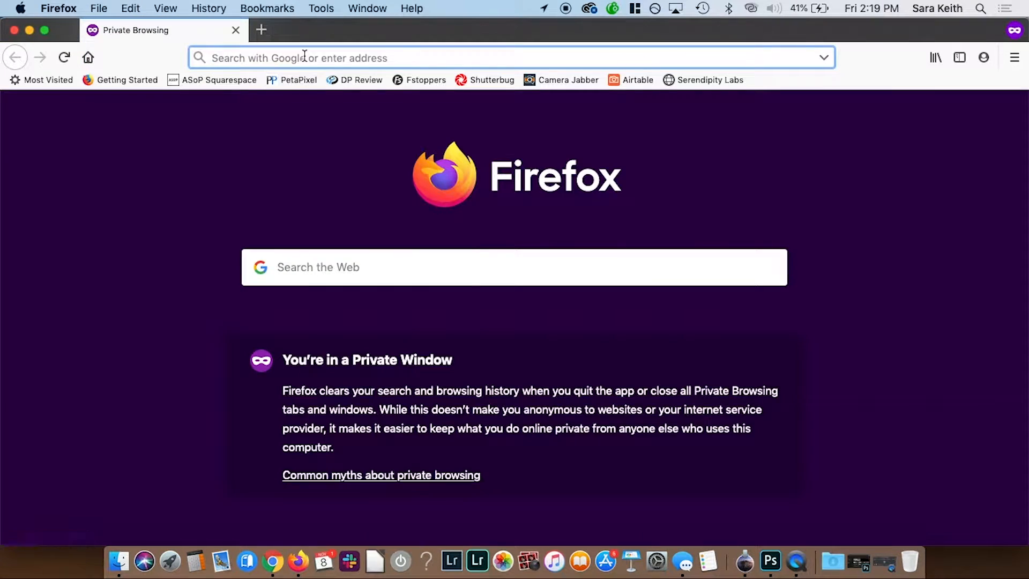
text(photoshop)
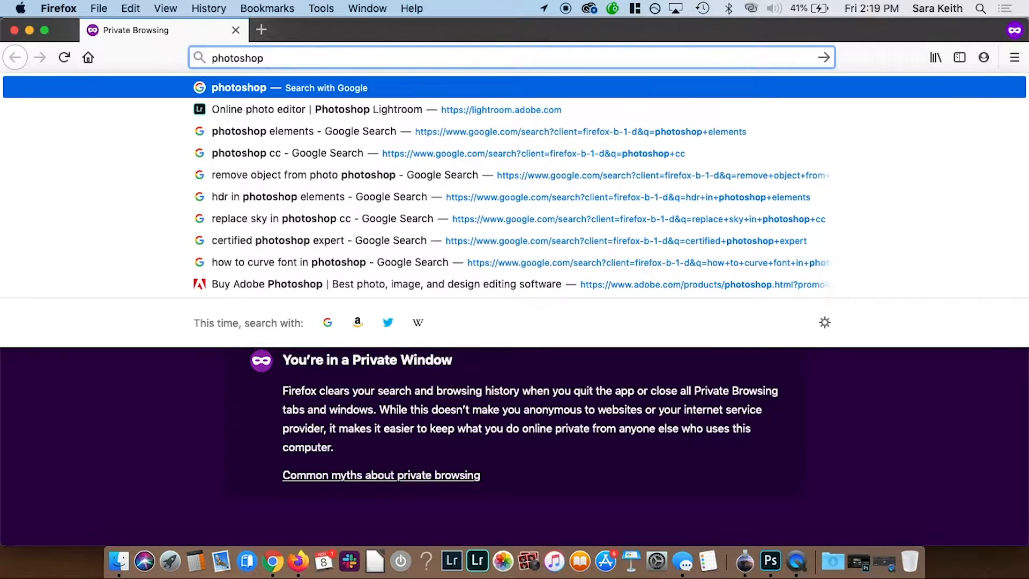
key(Return)
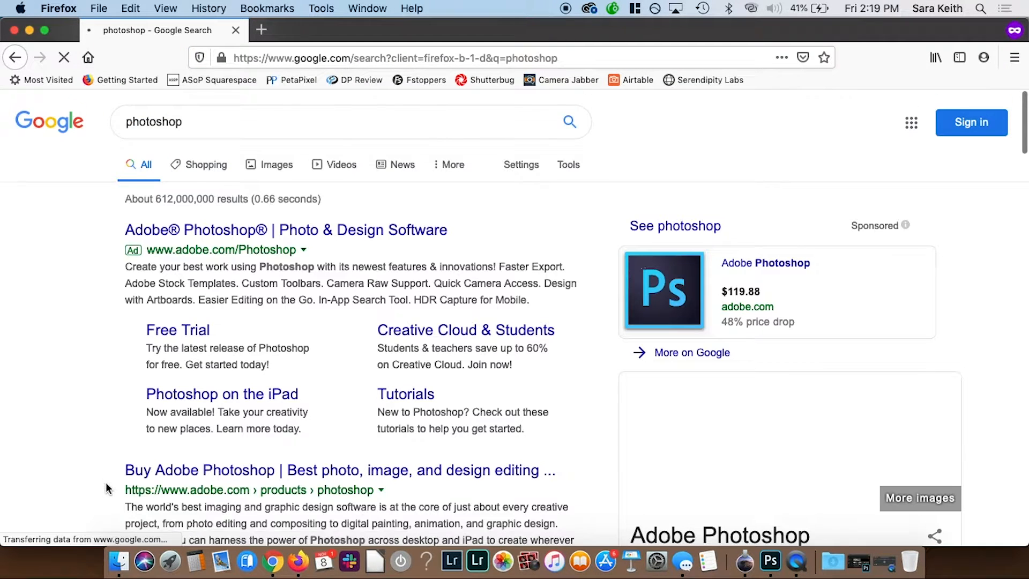
- Open Adobe's Photoshop product page from the search results and start a purchase without the Adobe Stock add-on
scroll(107, 487, down, 3)
click(290, 346)
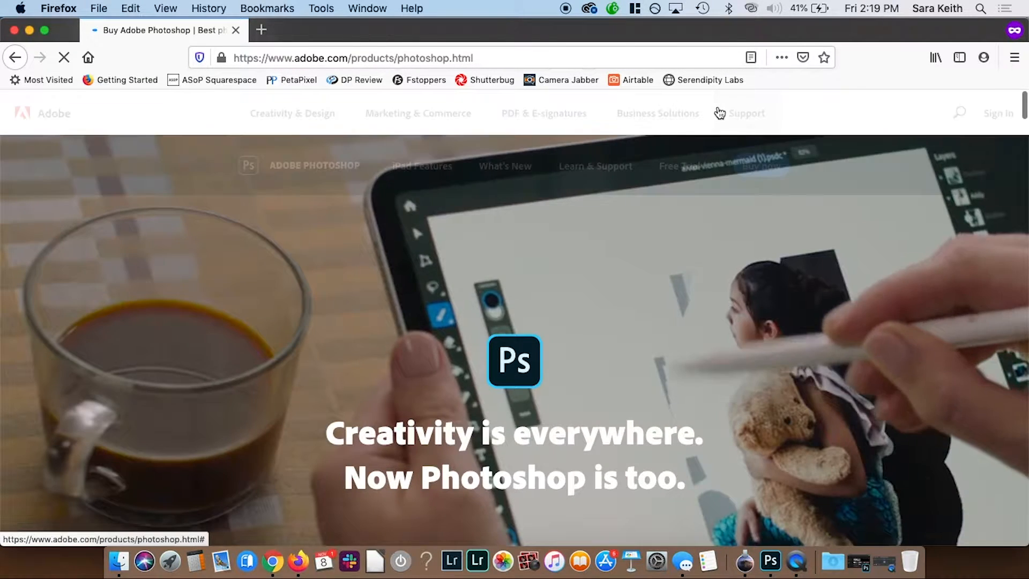
click(759, 170)
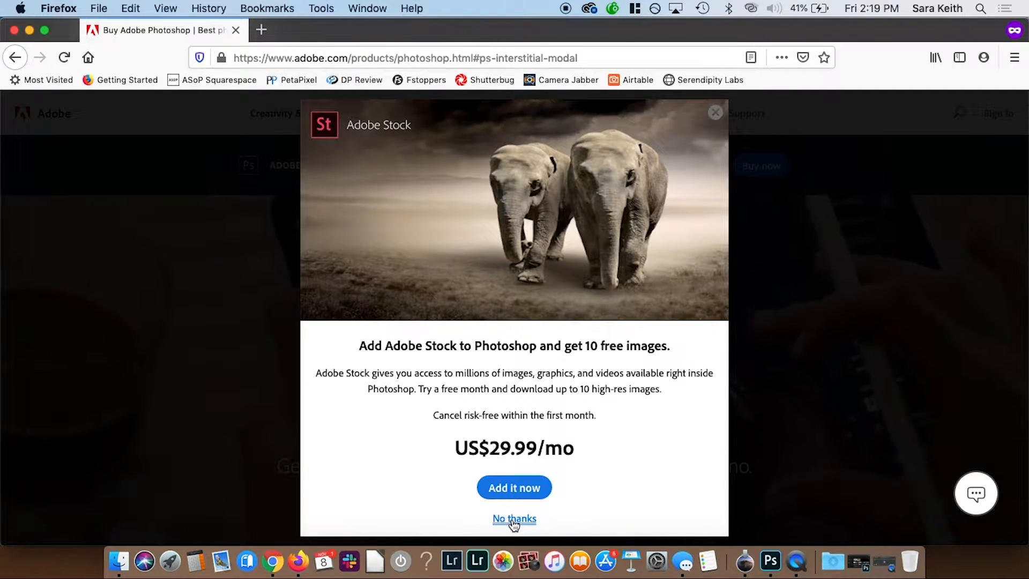
click(513, 520)
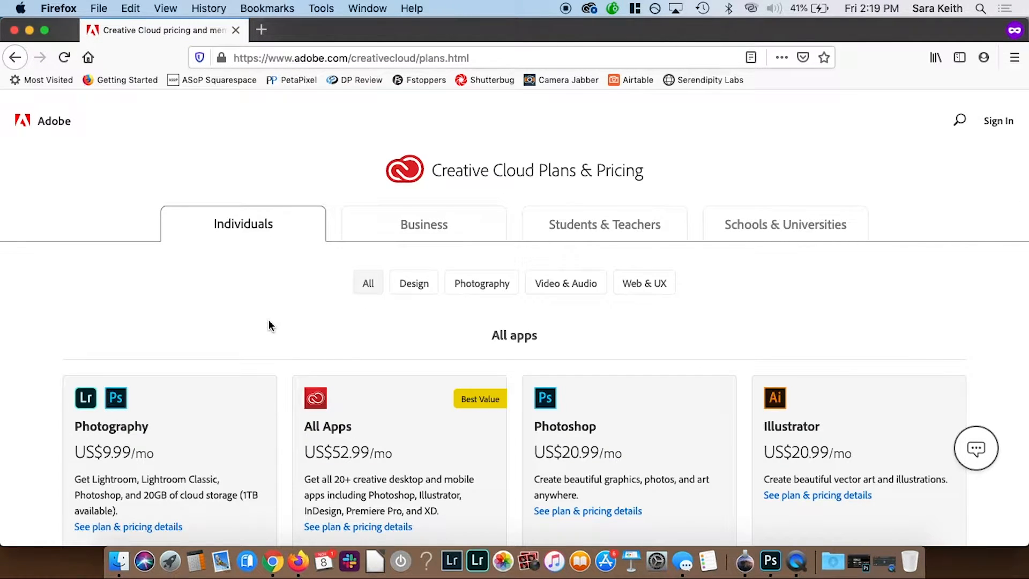
- Examine the Photography plan's price and included apps on the Creative Cloud Plans & Pricing page
scroll(270, 324, down, 3)
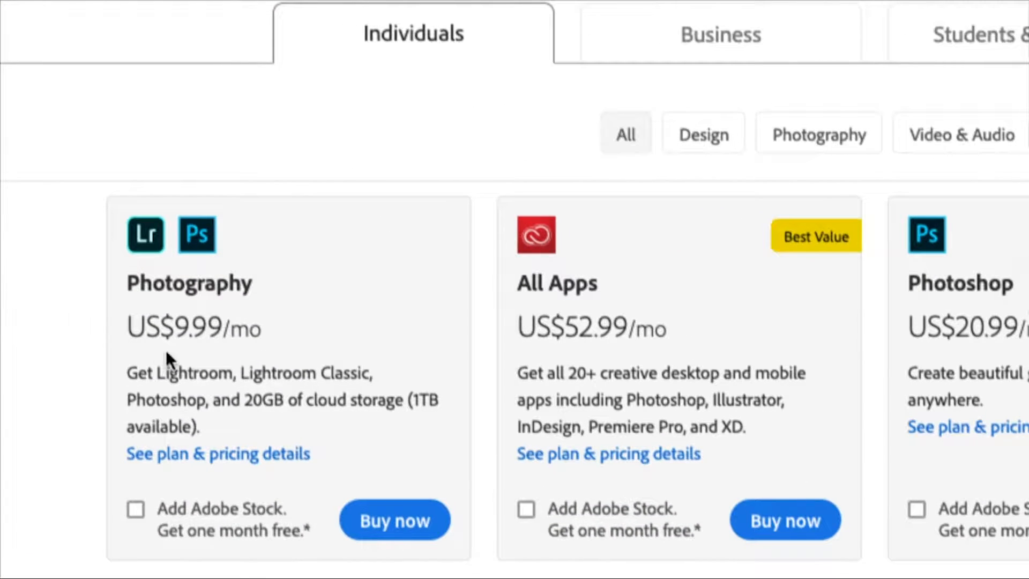
drag(136, 283, 277, 287)
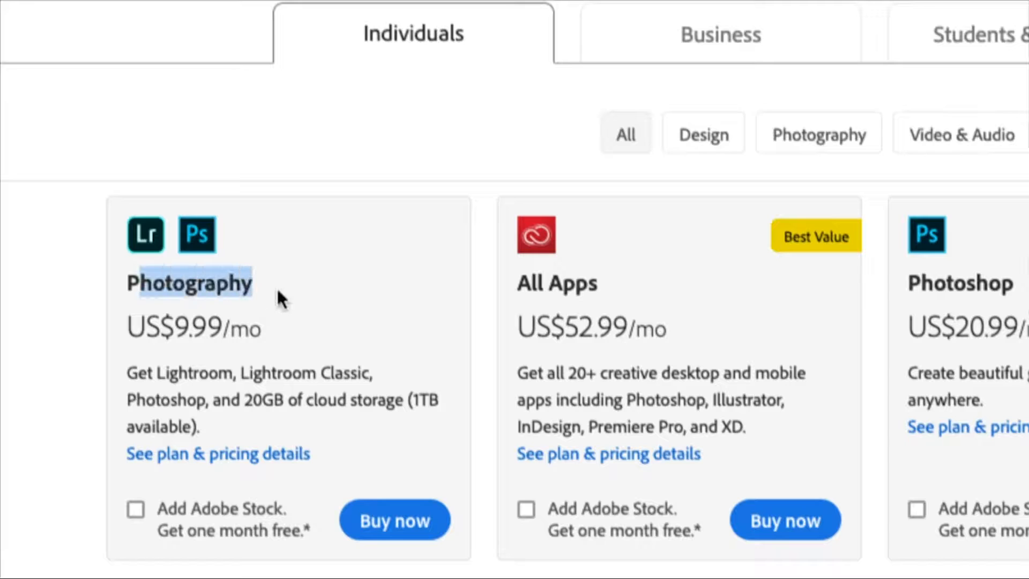
click(271, 286)
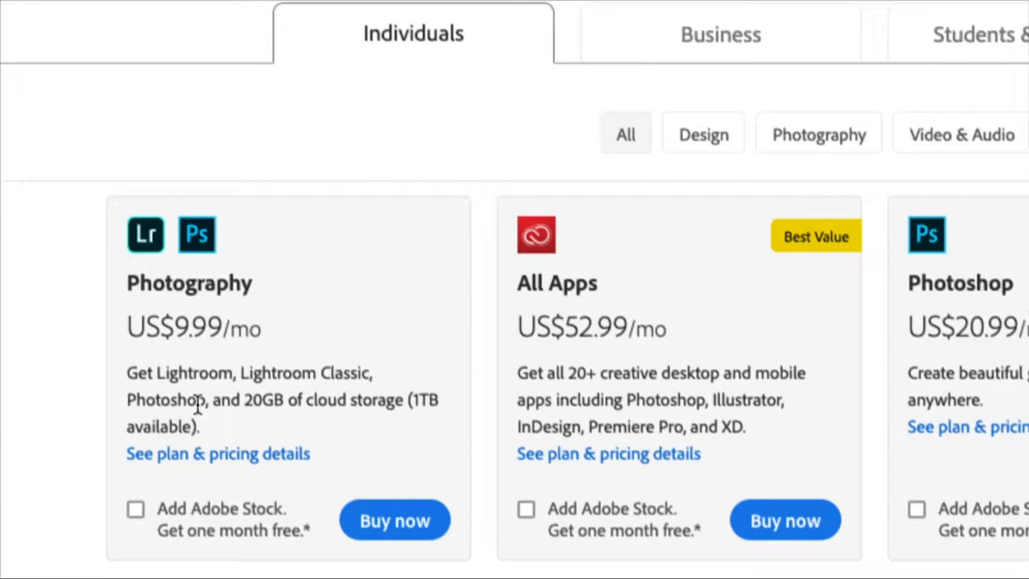
scroll(188, 423, down, 2)
scroll(194, 431, up, 2)
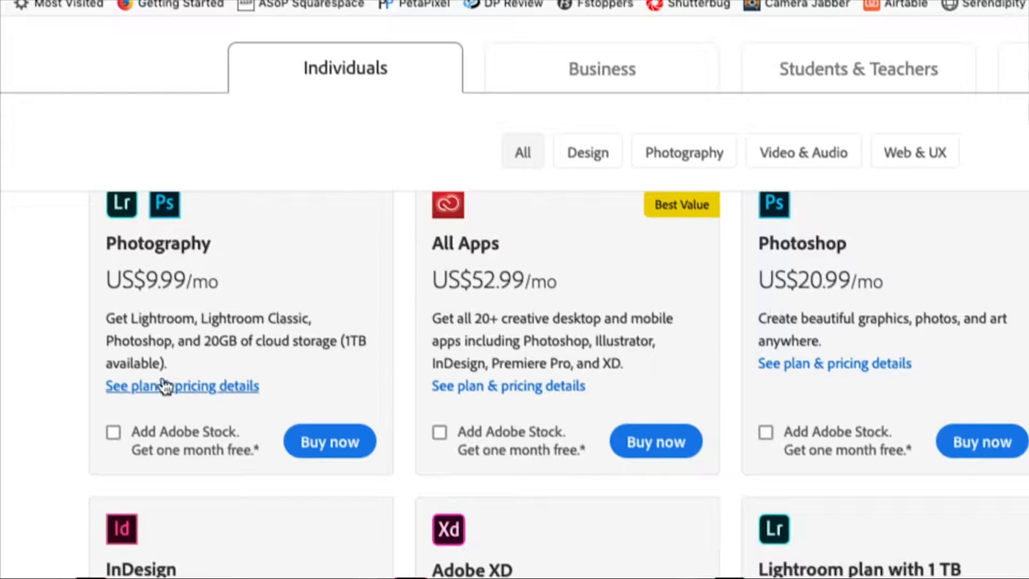
scroll(160, 386, up, 2)
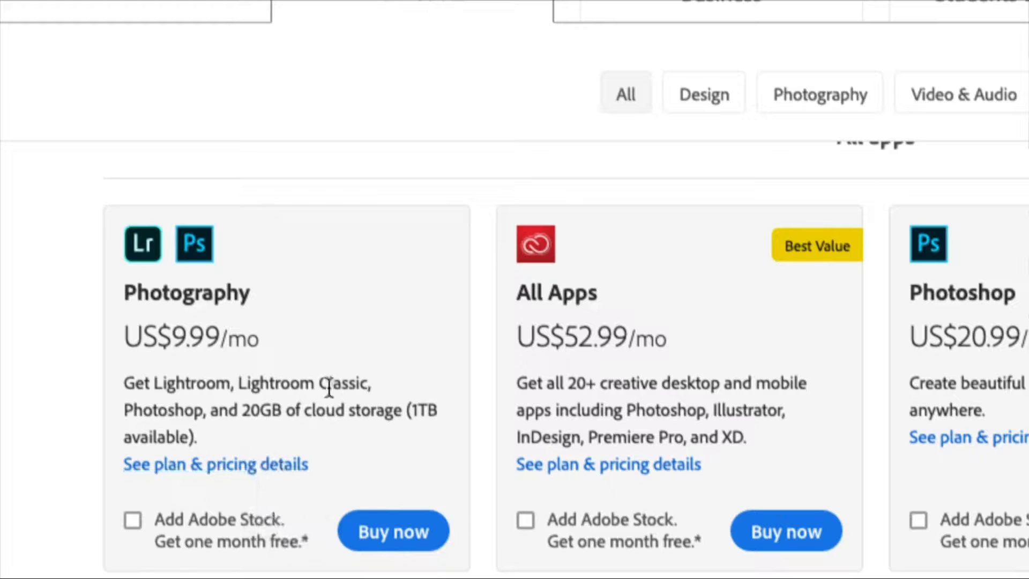
- Examine the cloud storage options in the Photography plan's description and look over the other individual plans
drag(239, 411, 311, 411)
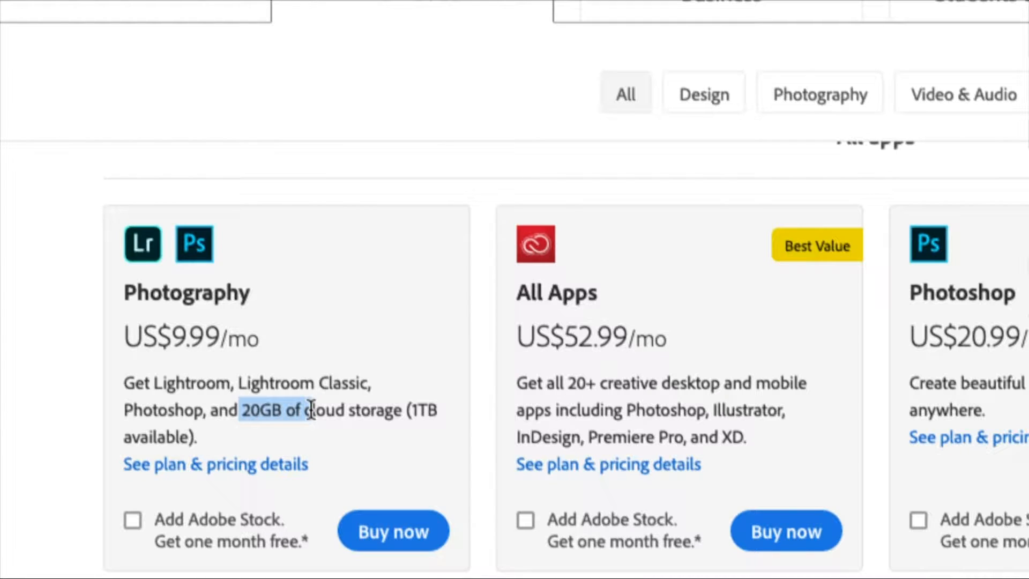
click(310, 411)
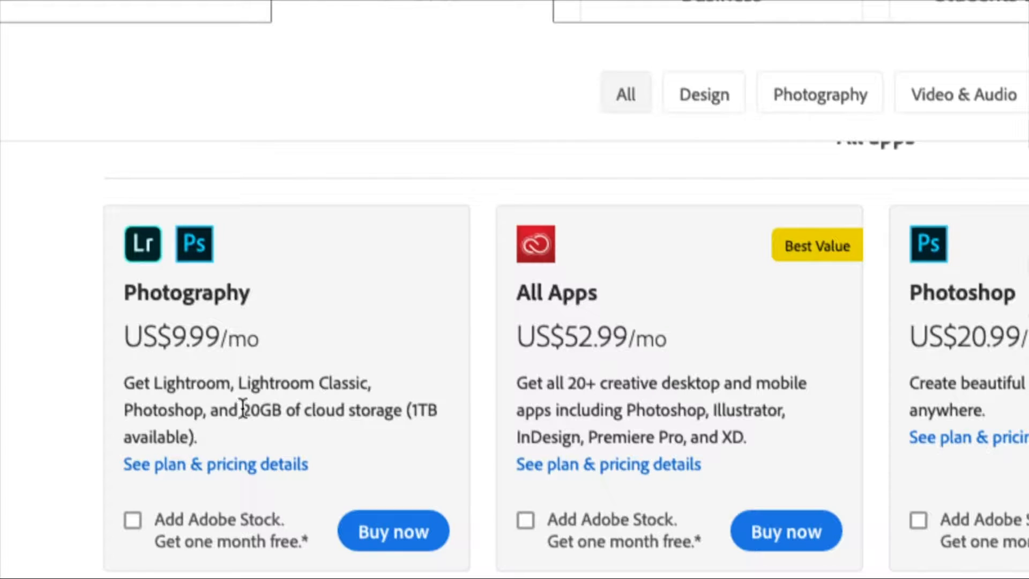
drag(242, 410, 287, 411)
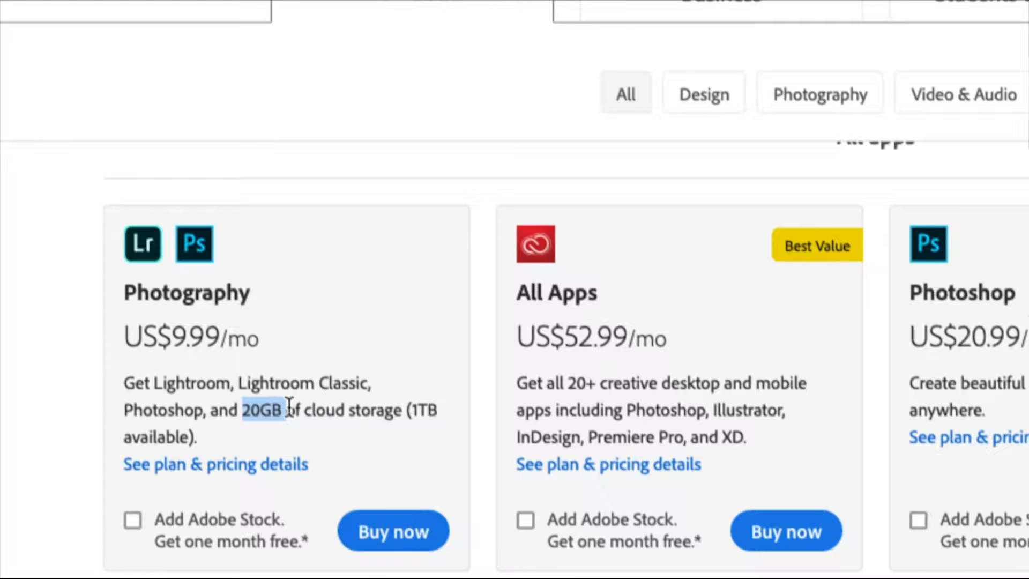
click(288, 407)
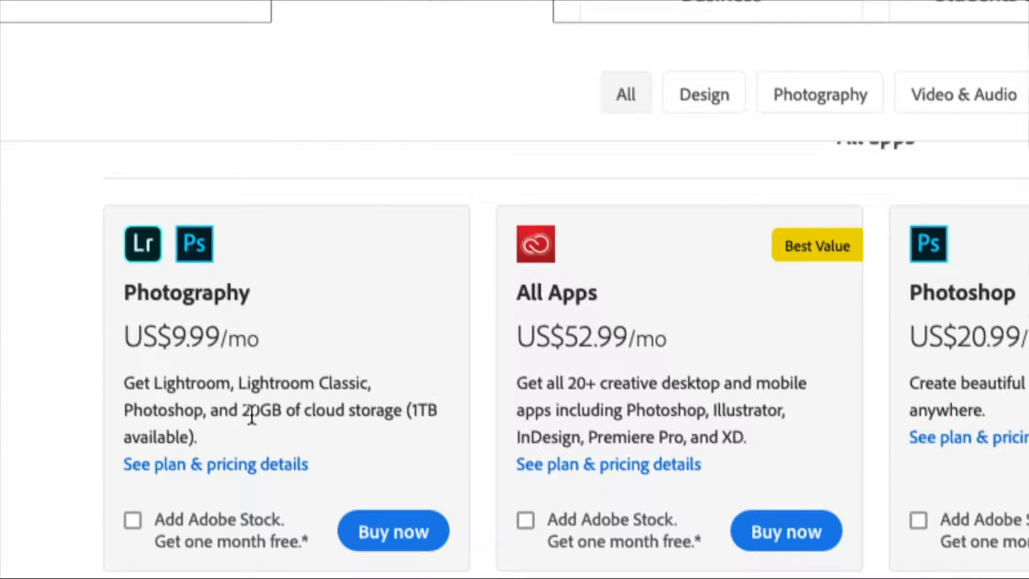
drag(407, 411, 420, 436)
click(405, 438)
drag(239, 411, 289, 415)
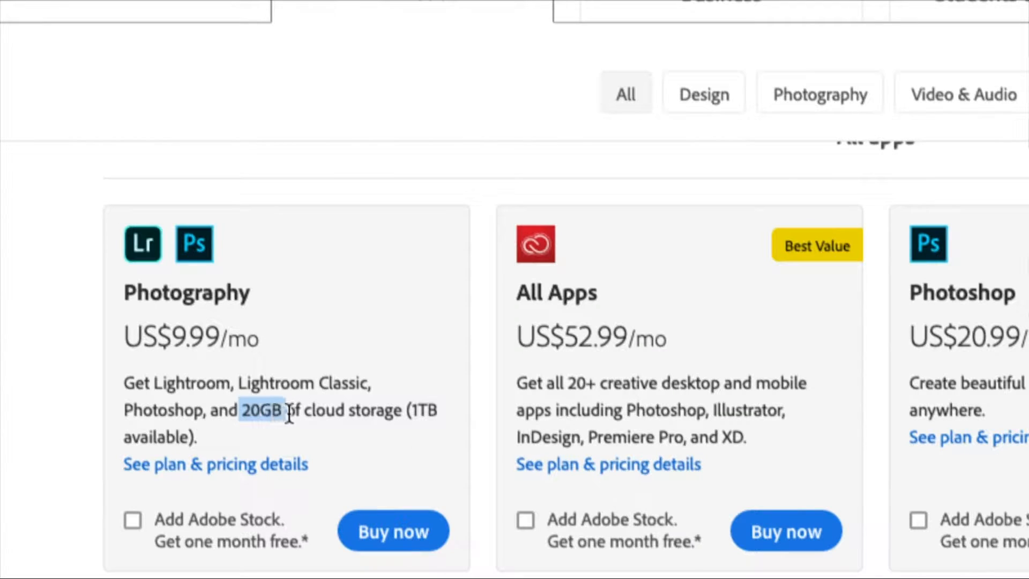
click(286, 414)
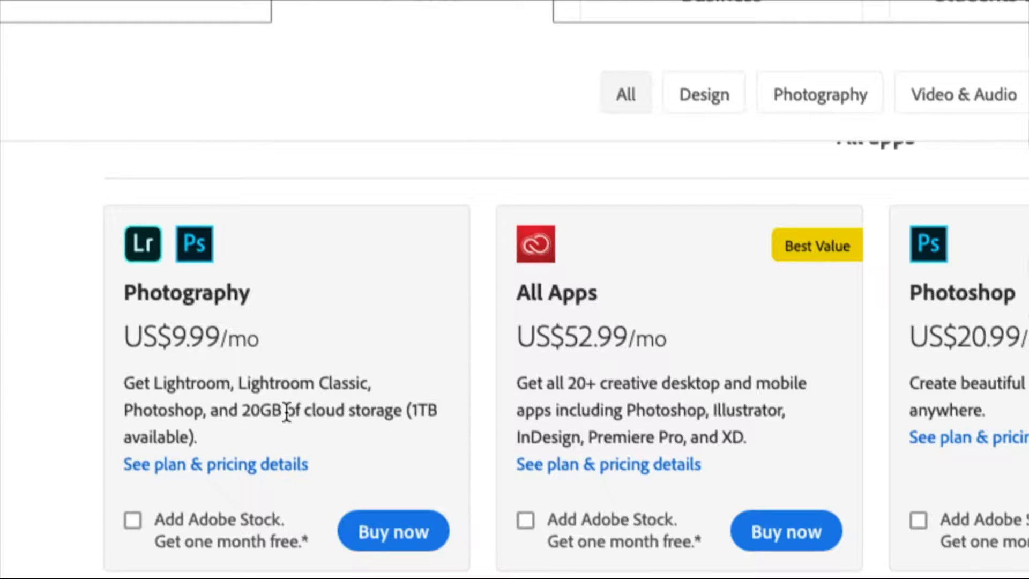
scroll(287, 412, down, 3)
scroll(287, 413, up, 3)
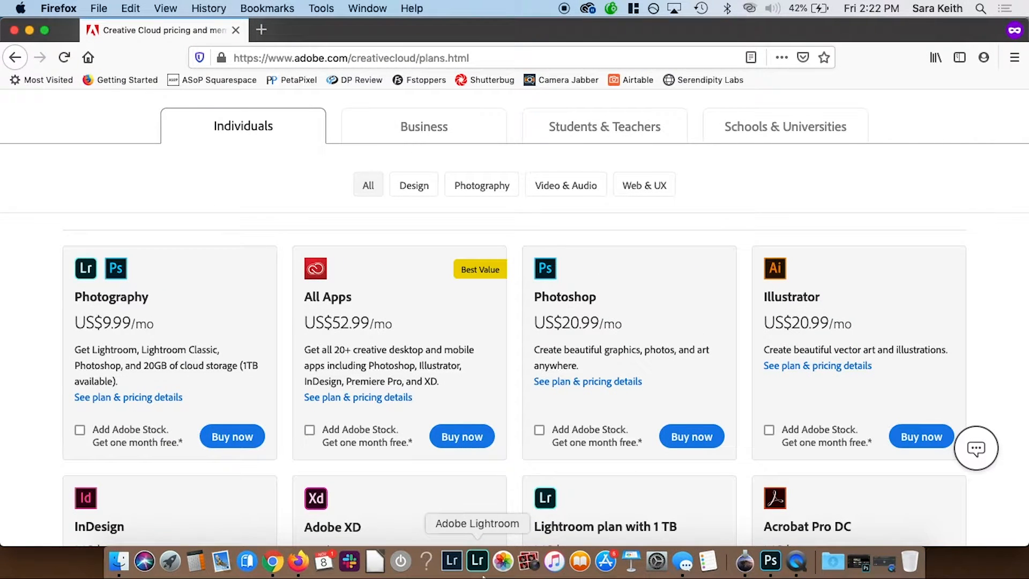
- Switch to Adobe Lightroom to view its photo library and compare it with Photoshop's Lightroom photos screen
click(483, 575)
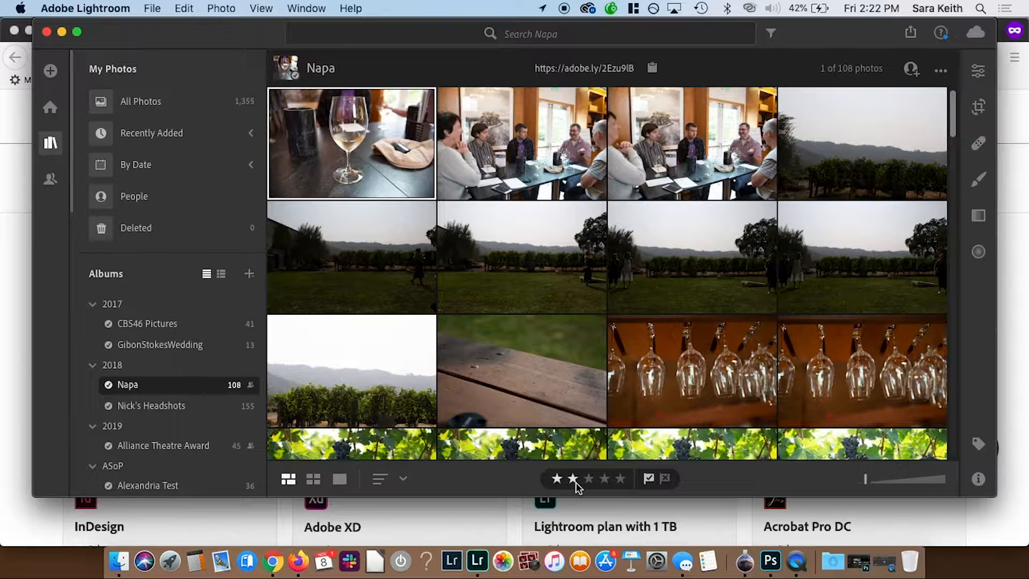
click(771, 560)
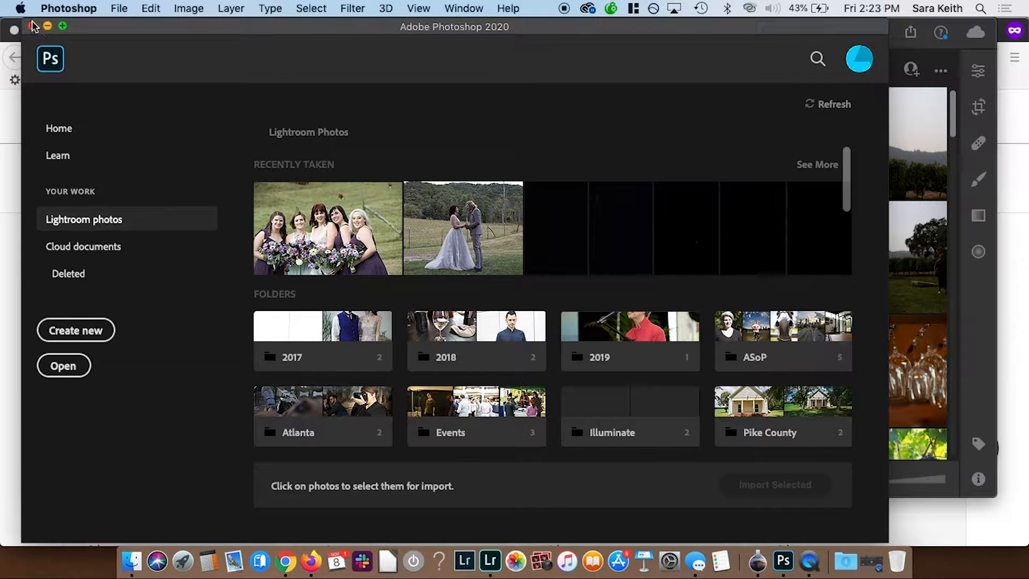
click(946, 22)
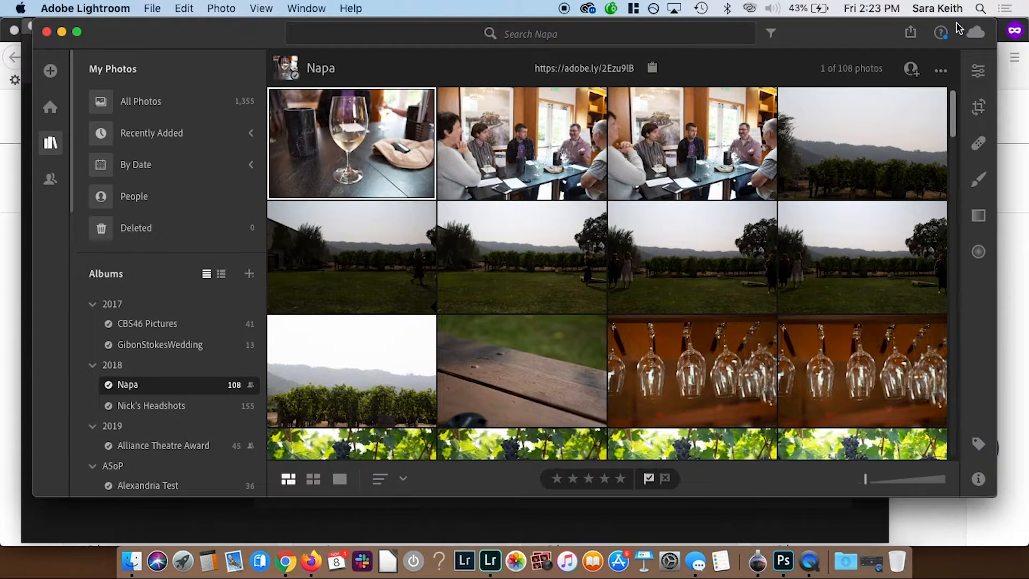
- Minimize the Lightroom window and close the open Firefox windows
click(62, 32)
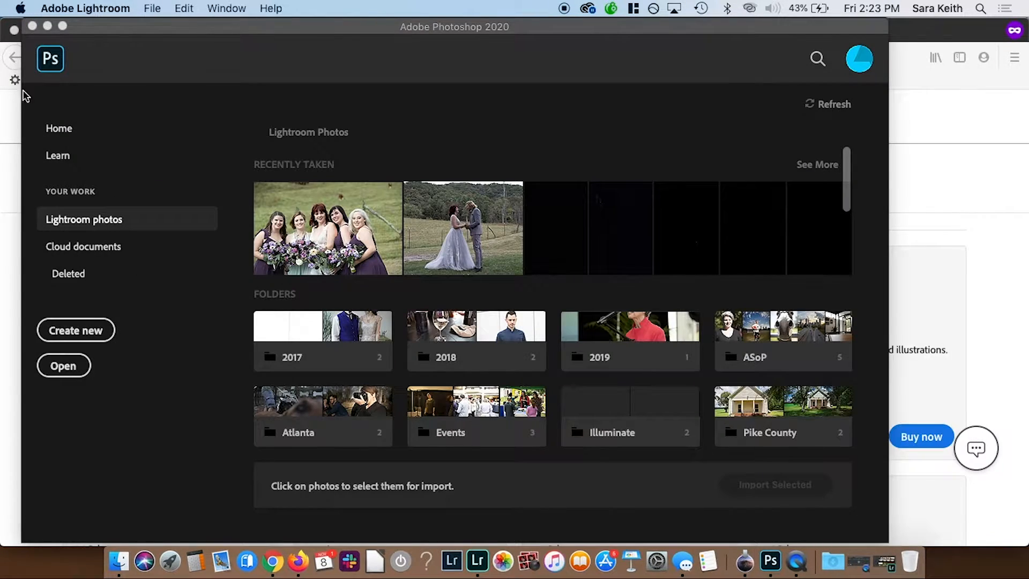
click(15, 110)
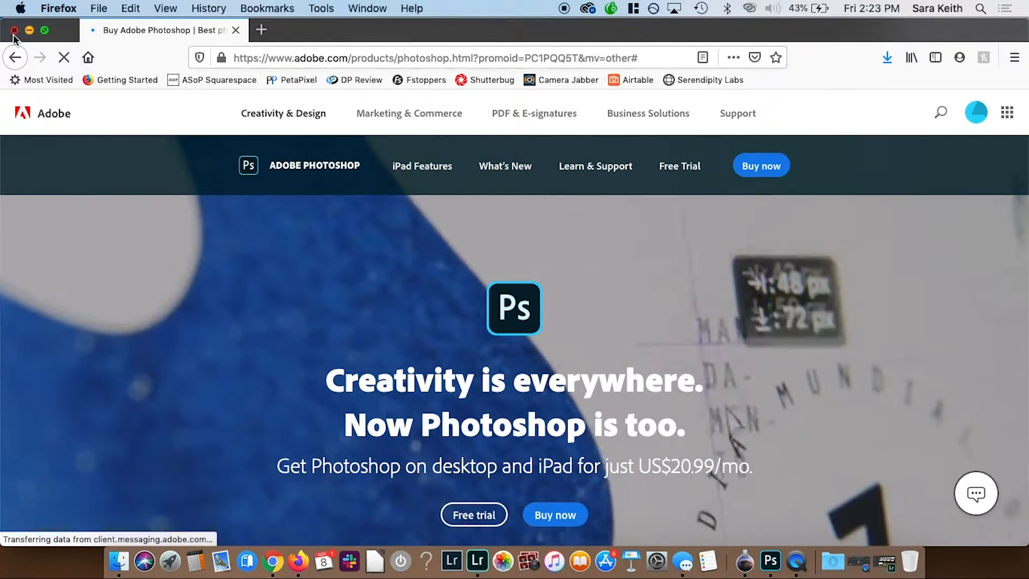
click(14, 31)
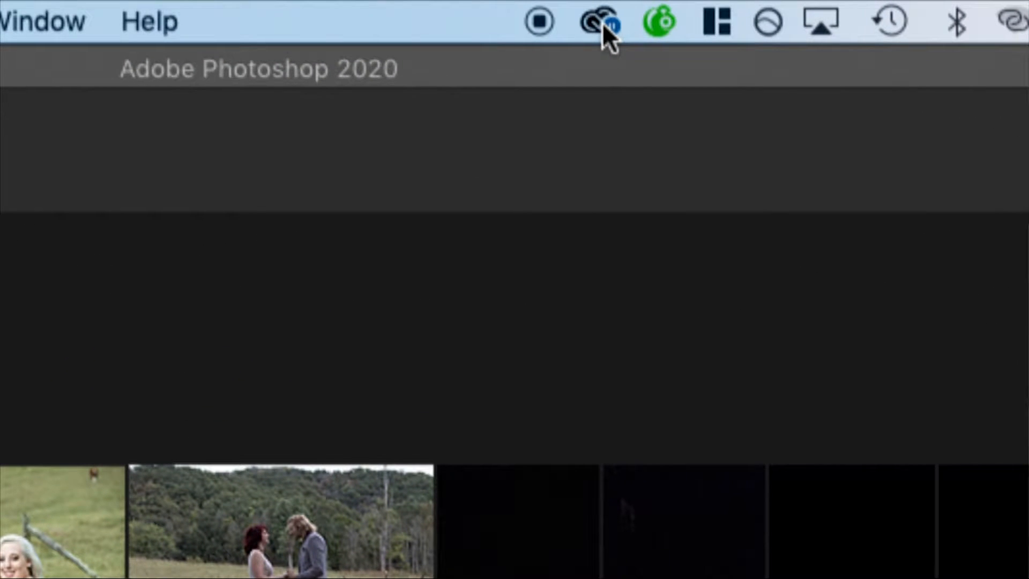
- Switch to the Creative Cloud desktop app and look through the installed programs under All apps
click(602, 22)
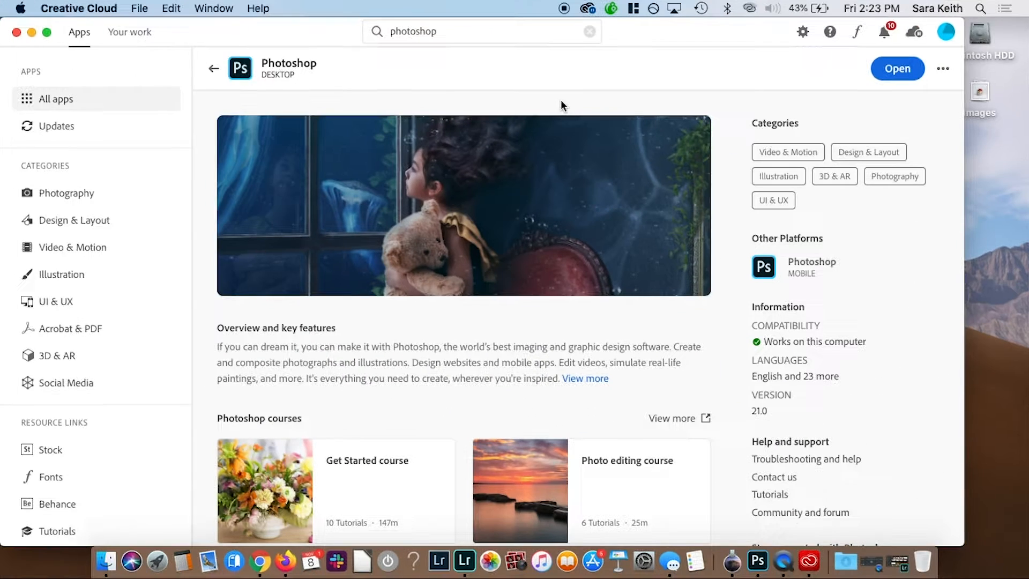
click(42, 106)
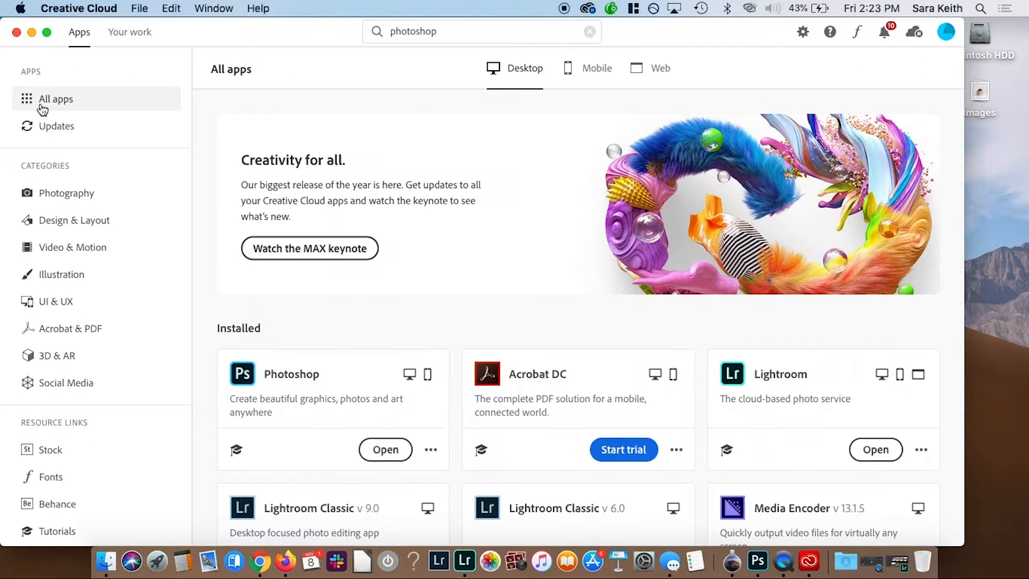
scroll(474, 375, down, 5)
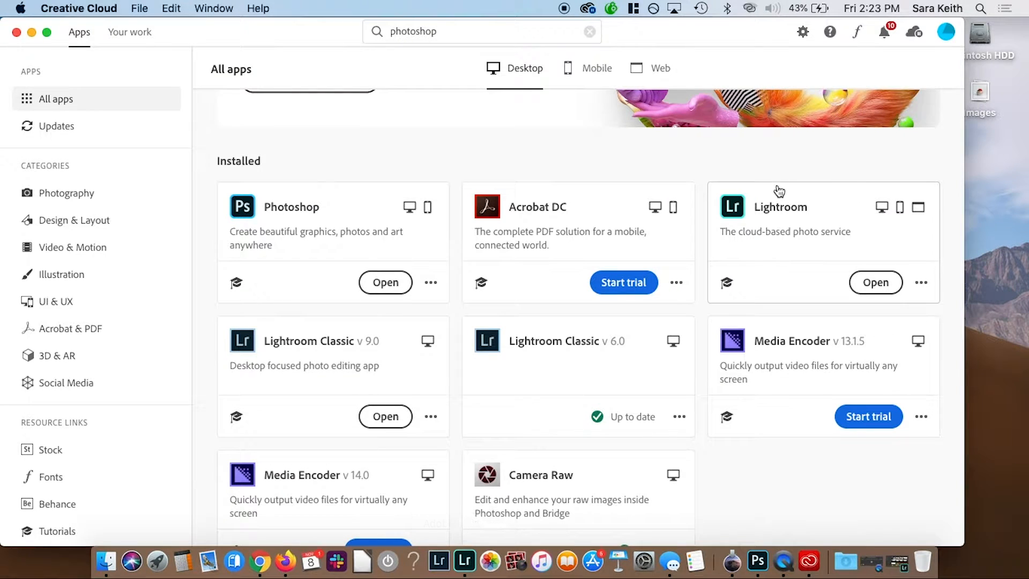
- Check which Adobe account is signed in, then close Creative Cloud and return to Photoshop's start screen
click(946, 33)
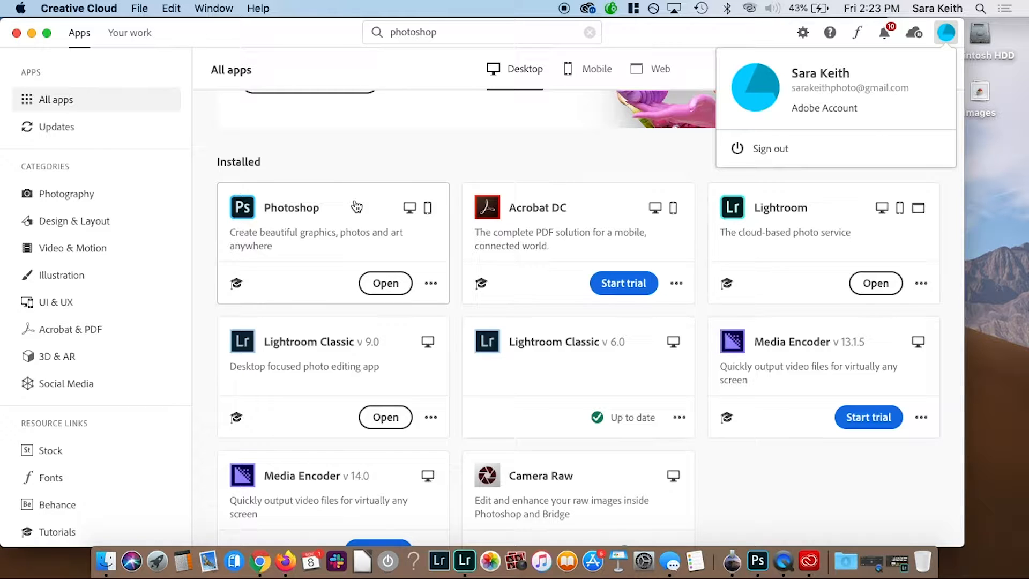
click(294, 43)
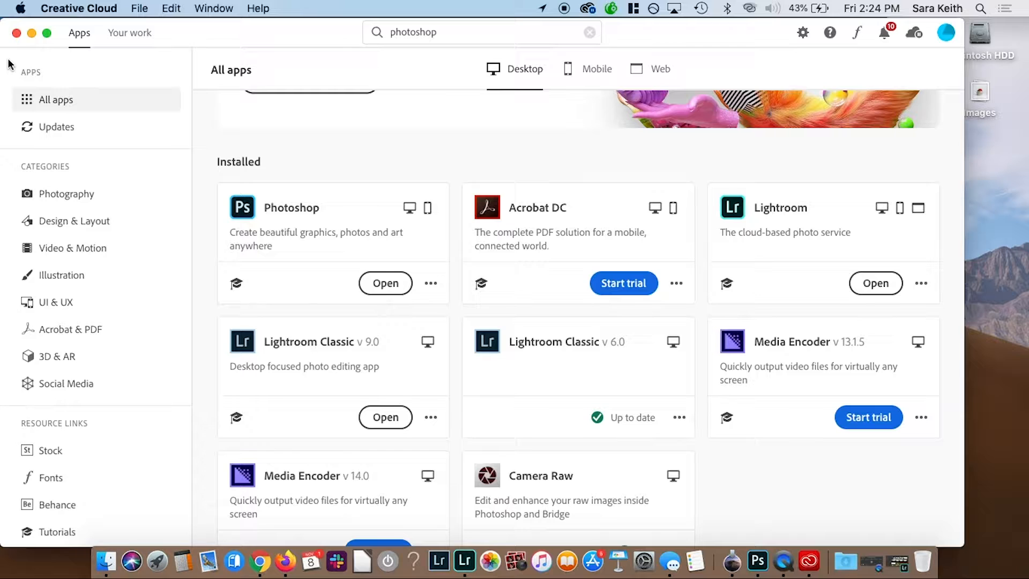
click(16, 33)
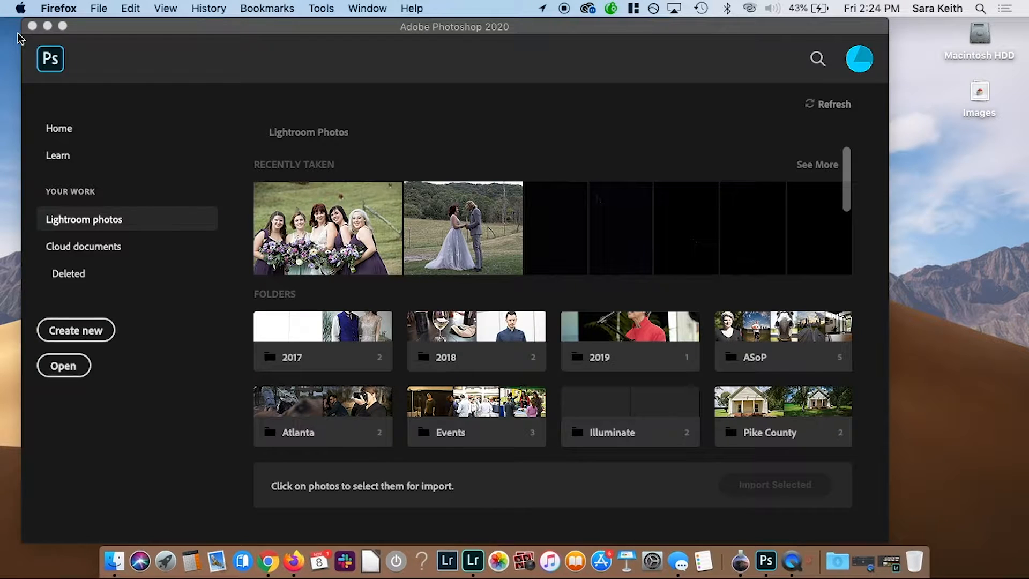
click(145, 27)
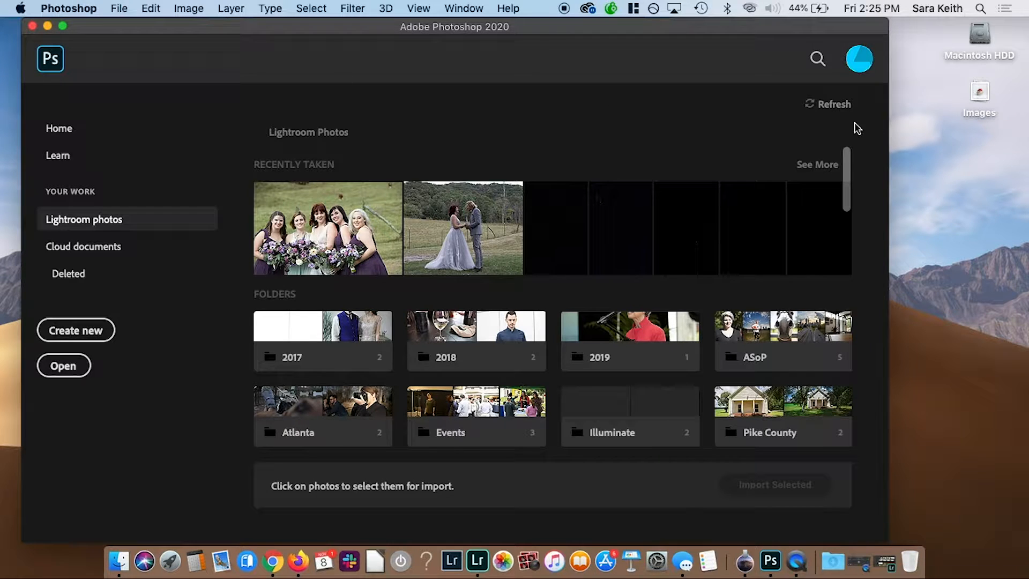
- Expand the Images stack on the desktop and preview the wedding cake photo AMG_3913.NEF
click(976, 93)
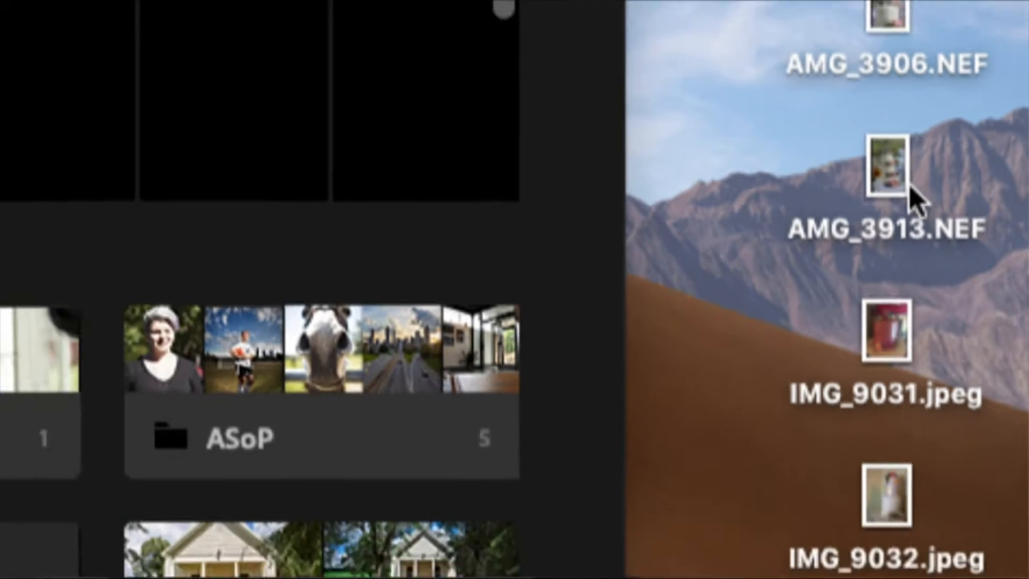
click(881, 187)
key(space)
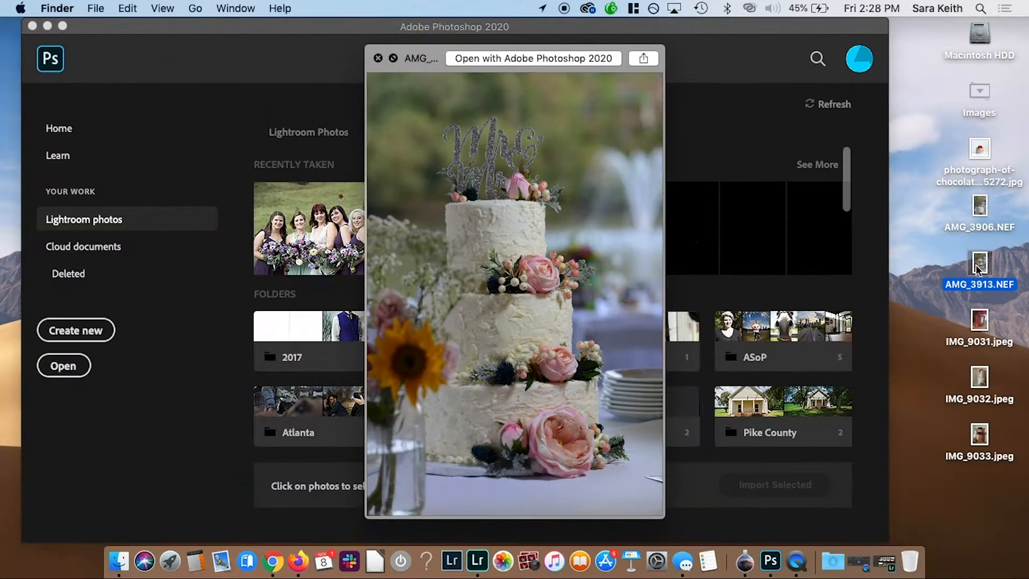
key(space)
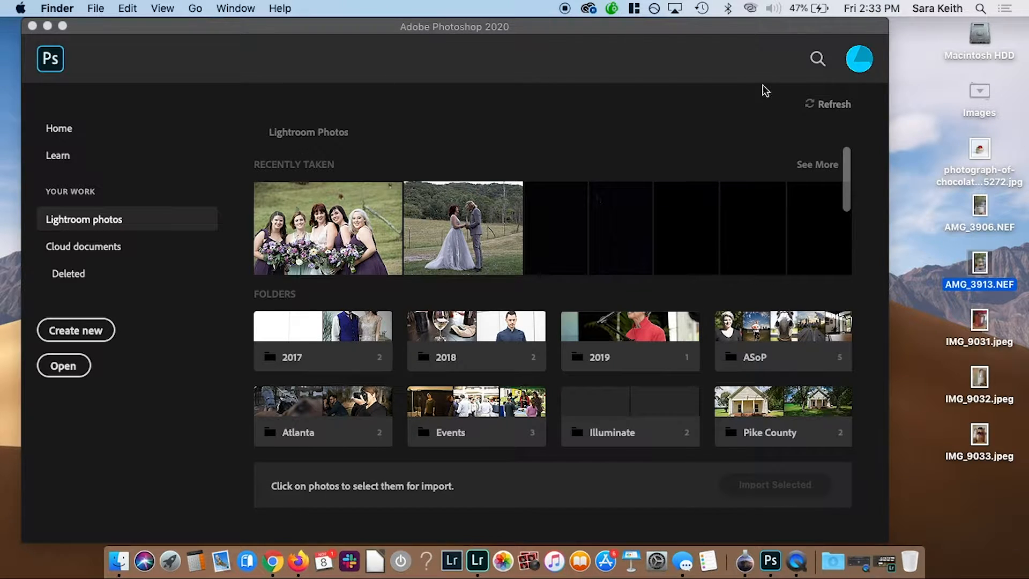
- Preview the cake photos from IMG_9031.jpeg through IMG_9033.jpeg and return to IMG_9031.jpeg
click(955, 339)
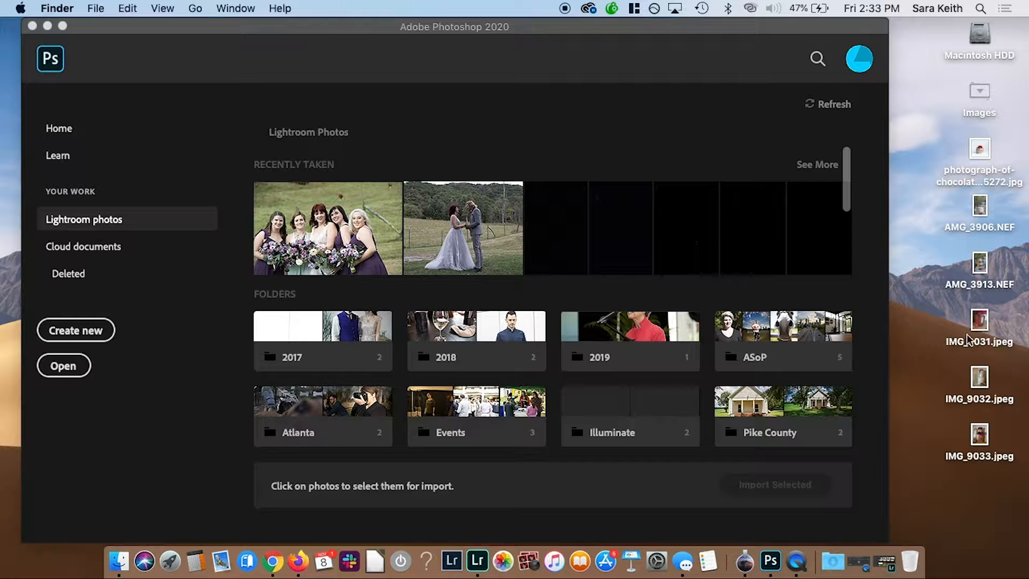
key(space)
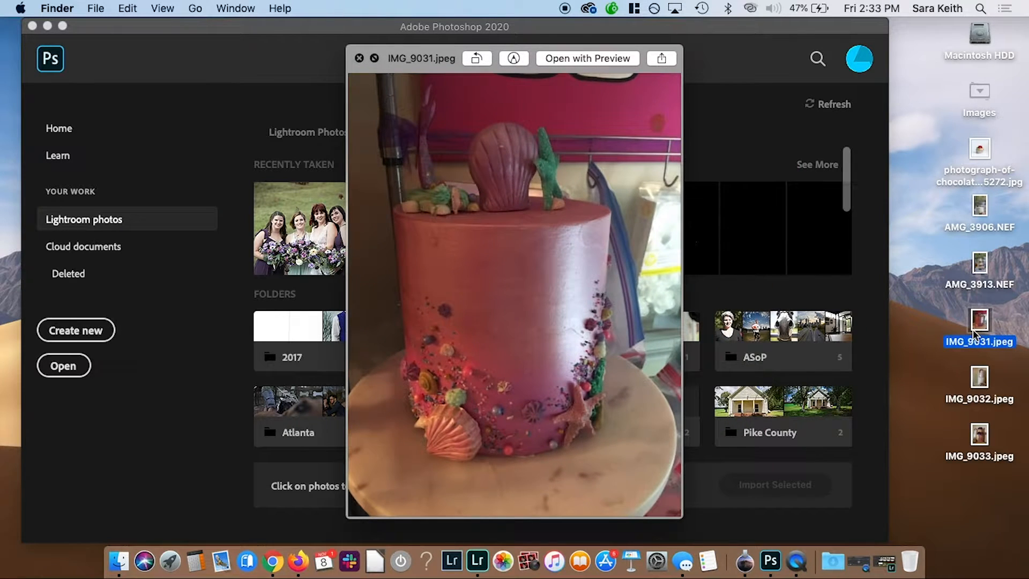
key(Down)
key(Down)
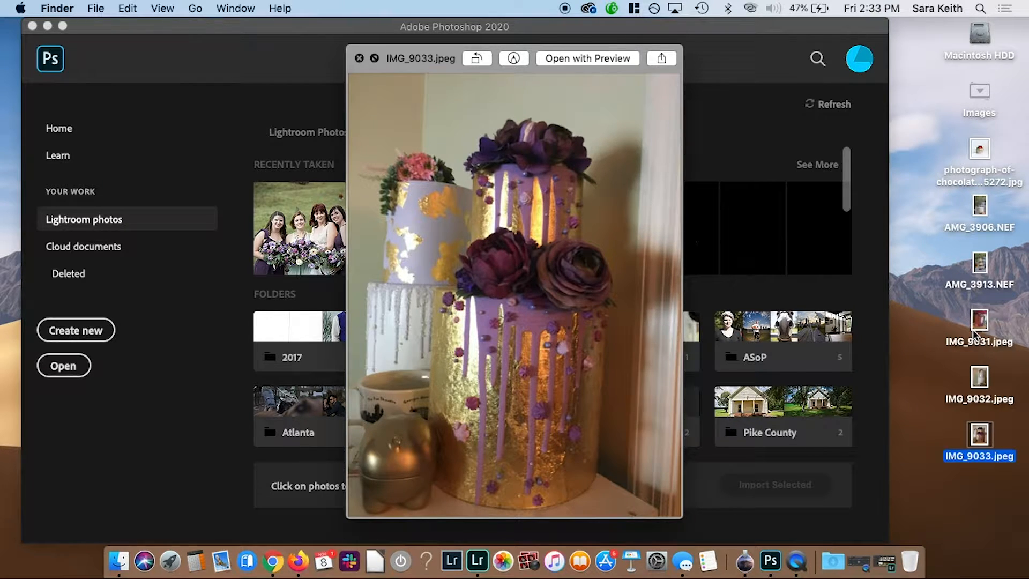
key(Up)
key(Up)
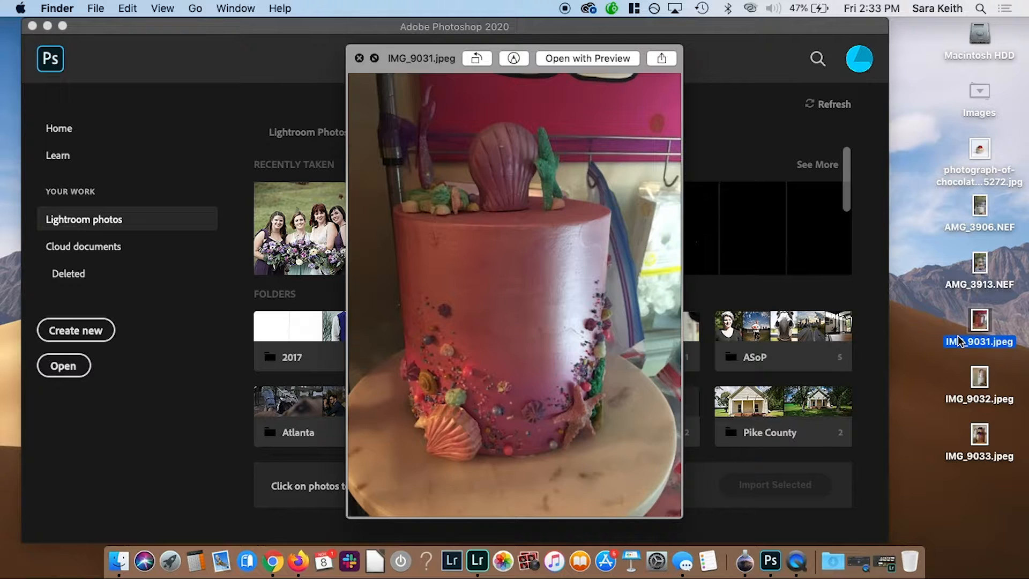
- Preview the chocolate cupcake photo on the desktop and open it in an enlarged Photoshop window
click(971, 156)
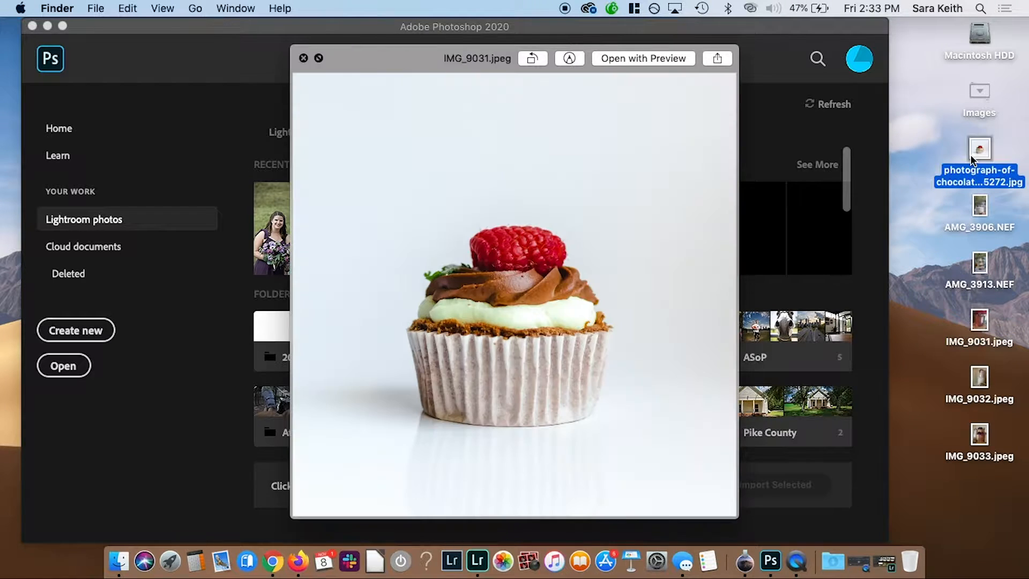
key(space)
key(space)
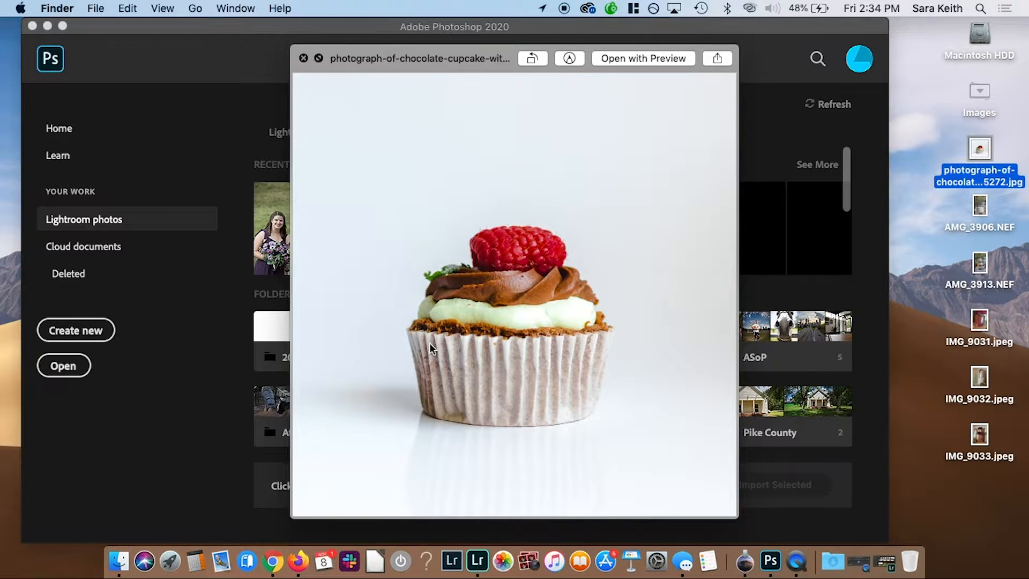
key(space)
drag(986, 147, 776, 570)
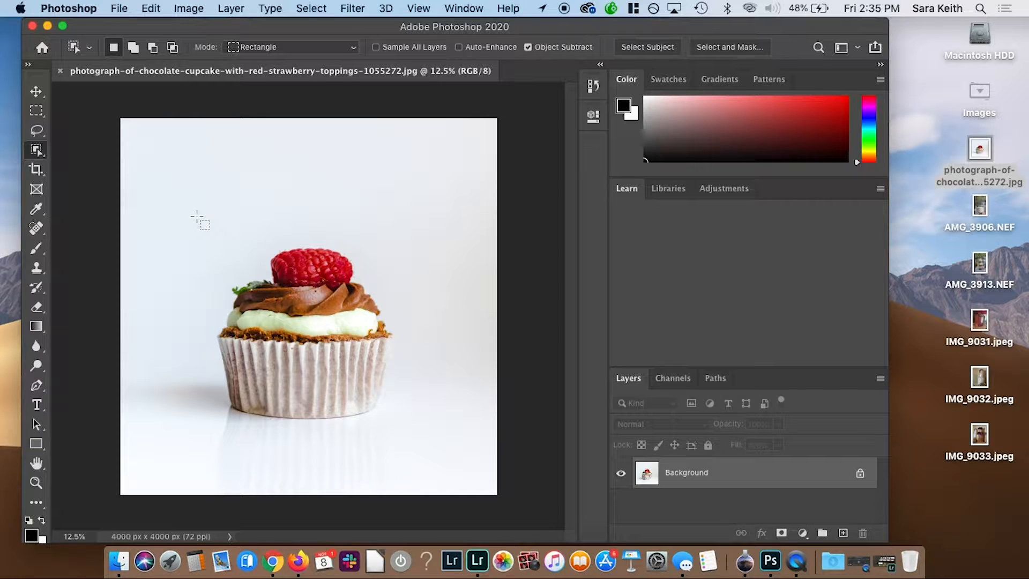
click(62, 26)
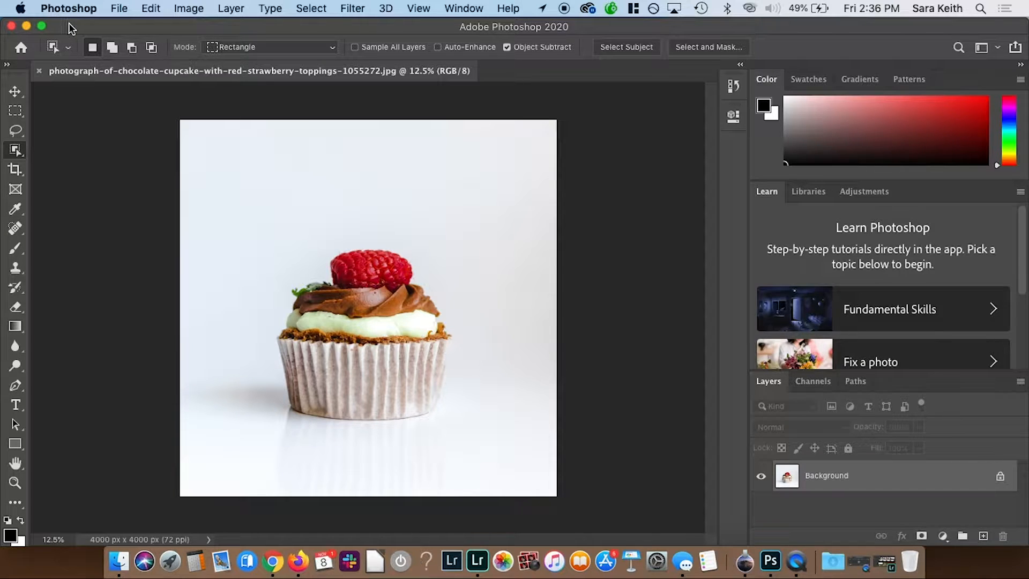
- Select the cupcake with Select Subject and undo the selection
click(312, 7)
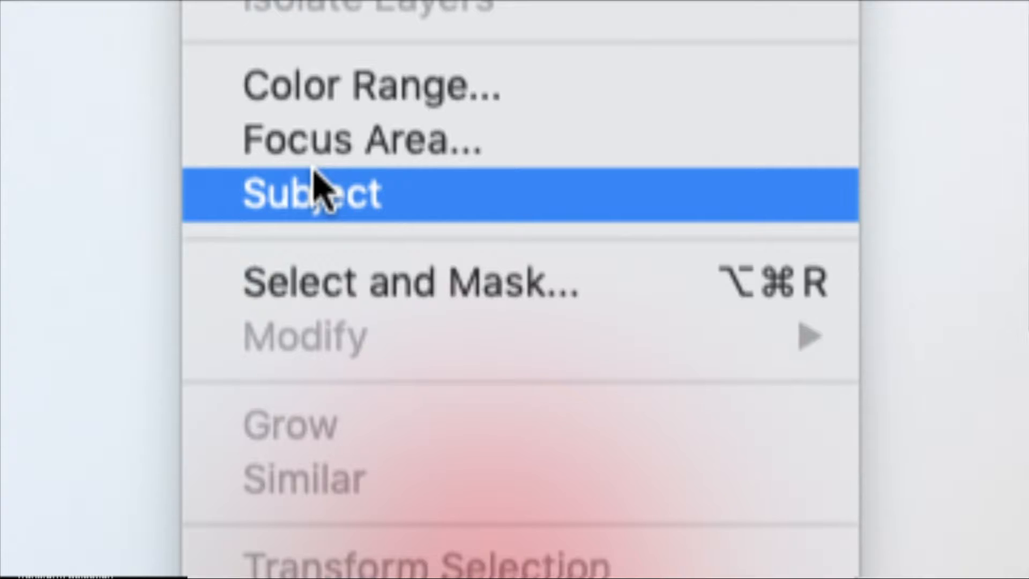
click(316, 185)
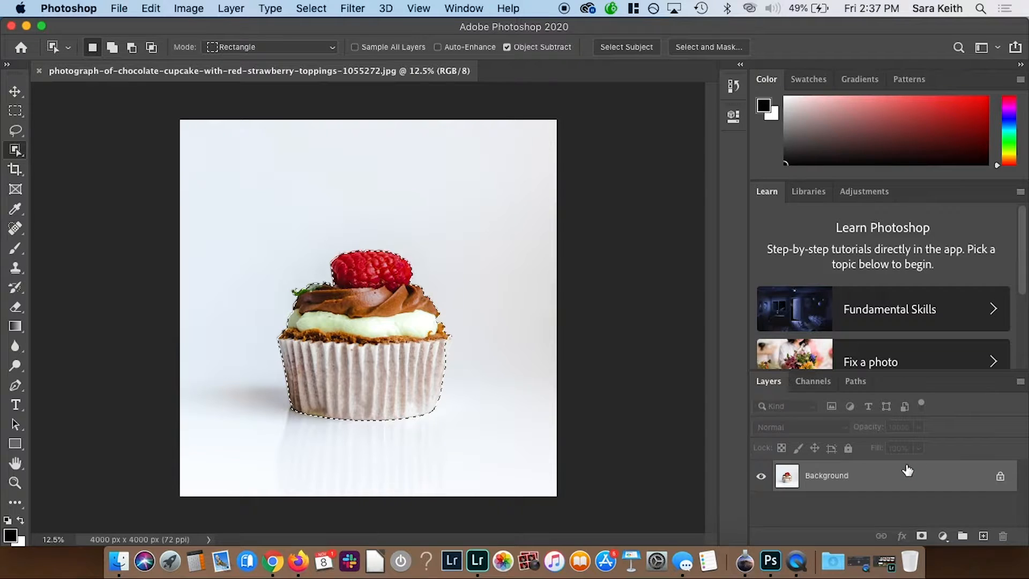
drag(905, 466, 905, 465)
key(super+z)
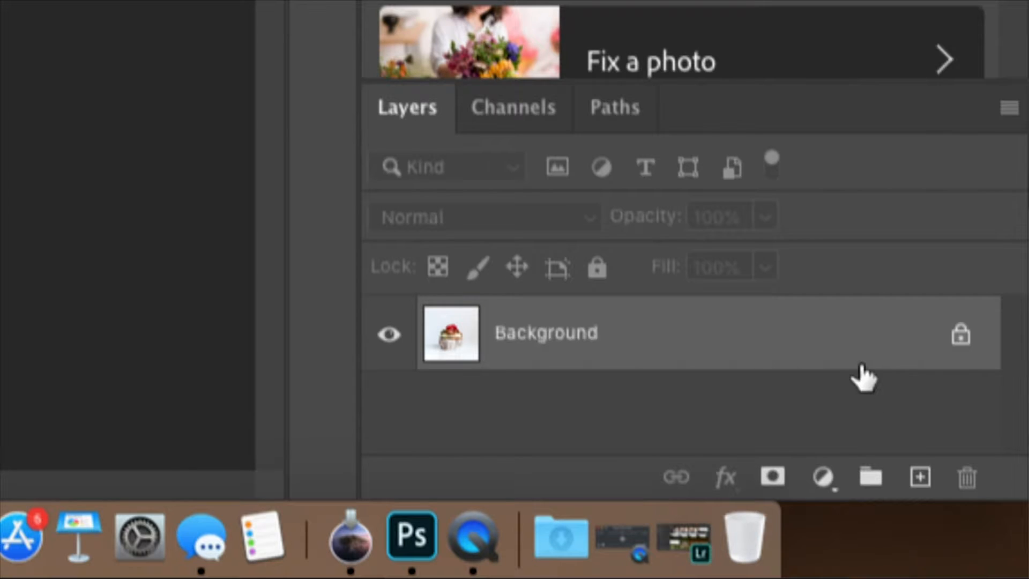
- Duplicate the Background layer and select the cupcake on the copy with Select Subject
drag(861, 366, 929, 480)
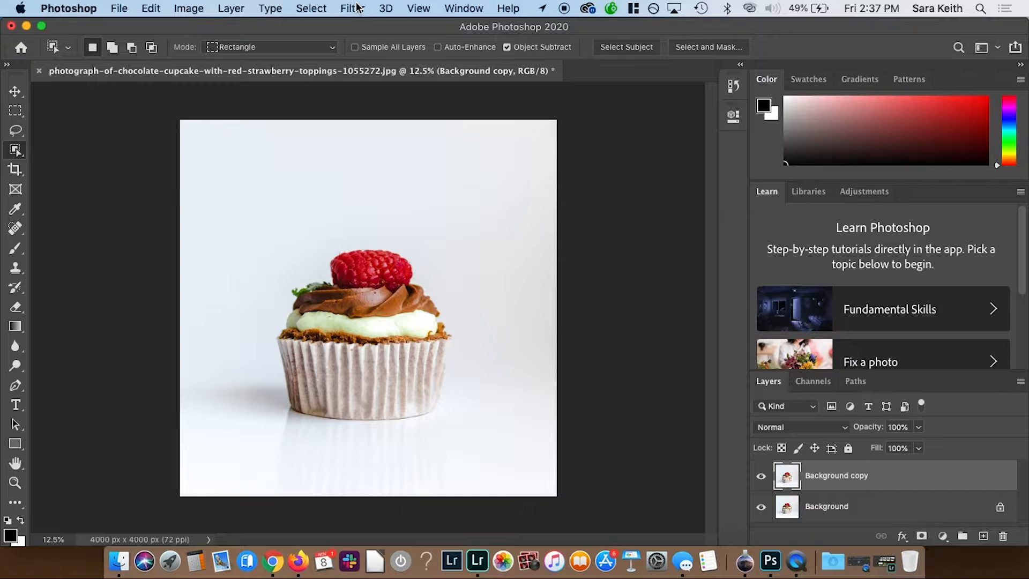
click(356, 7)
mouse_move(320, 7)
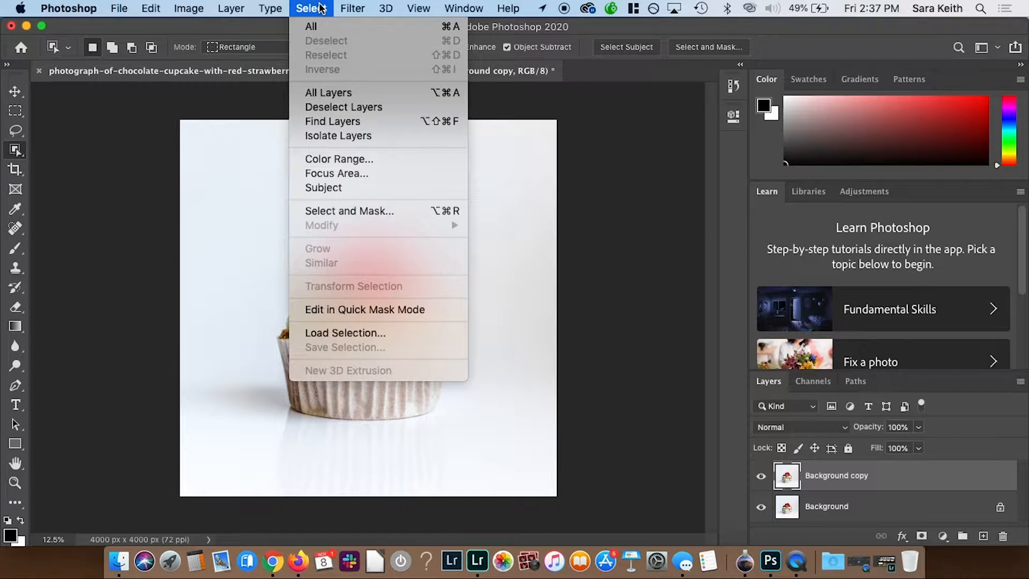
click(618, 50)
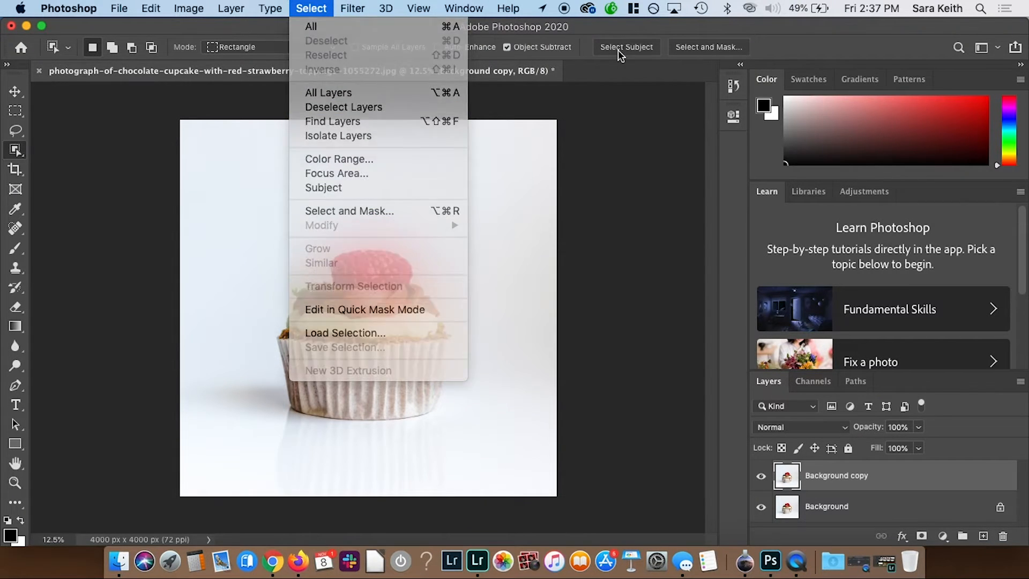
click(617, 50)
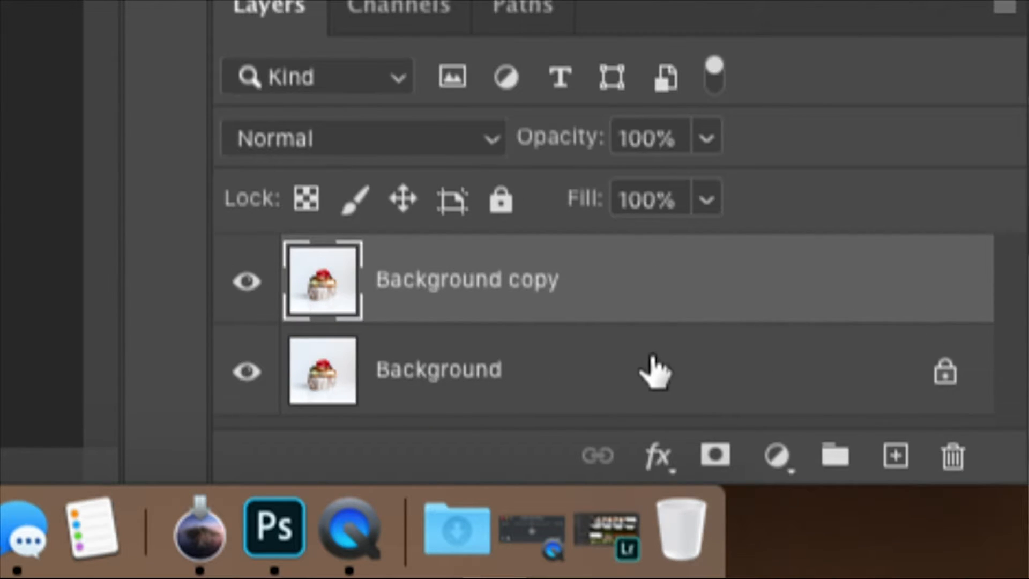
- Duplicate the original Background layer once more and delete that extra copy
click(890, 521)
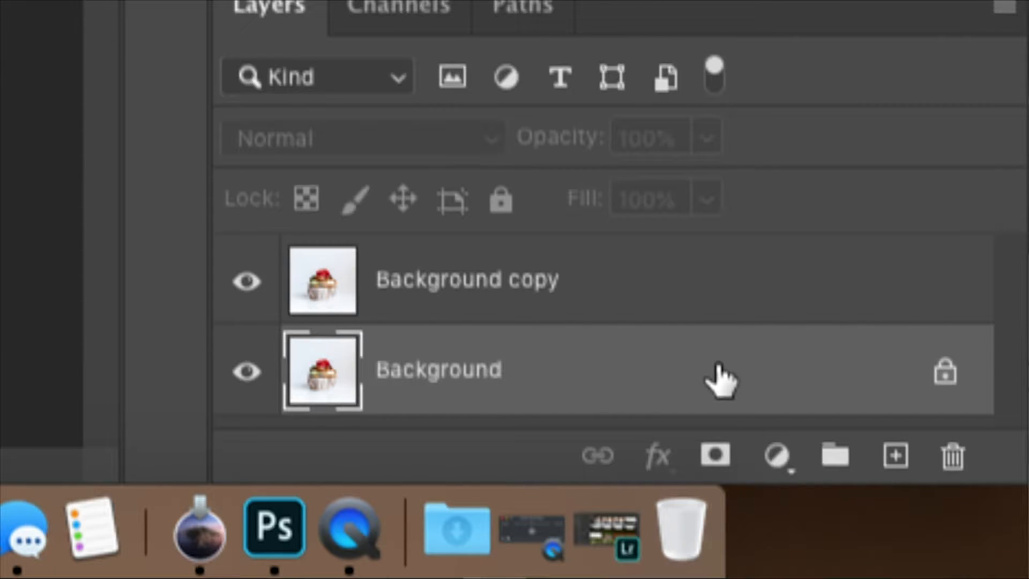
drag(721, 380, 897, 460)
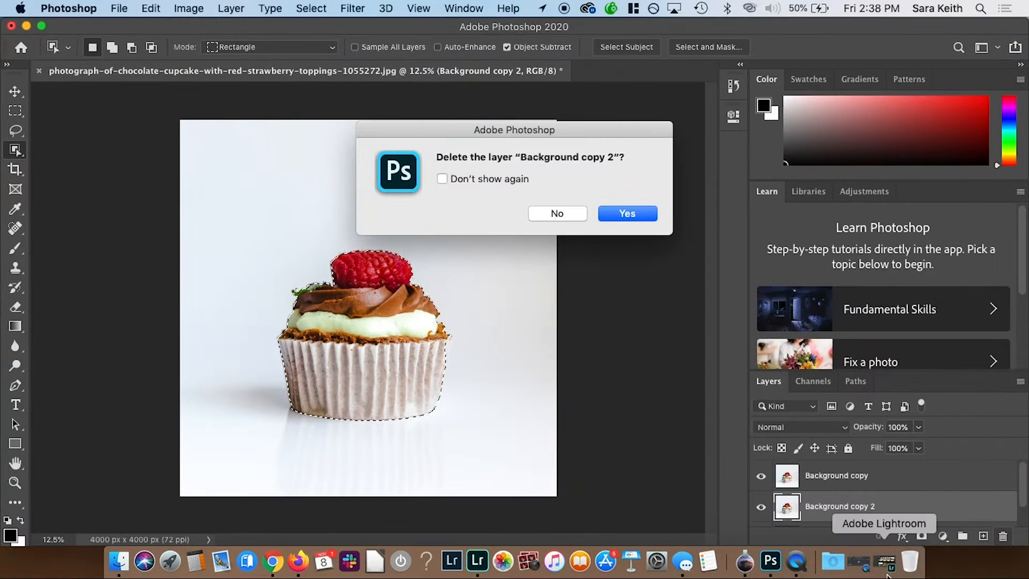
click(627, 213)
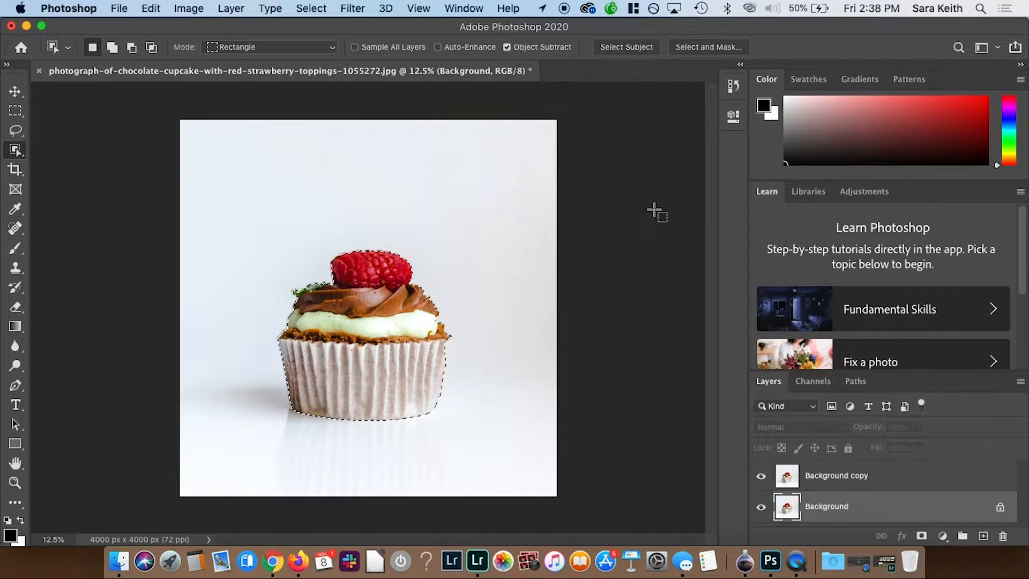
- Move the selected cupcake on the Background layer partly past the canvas's right edge and hide the Background copy layer
click(847, 485)
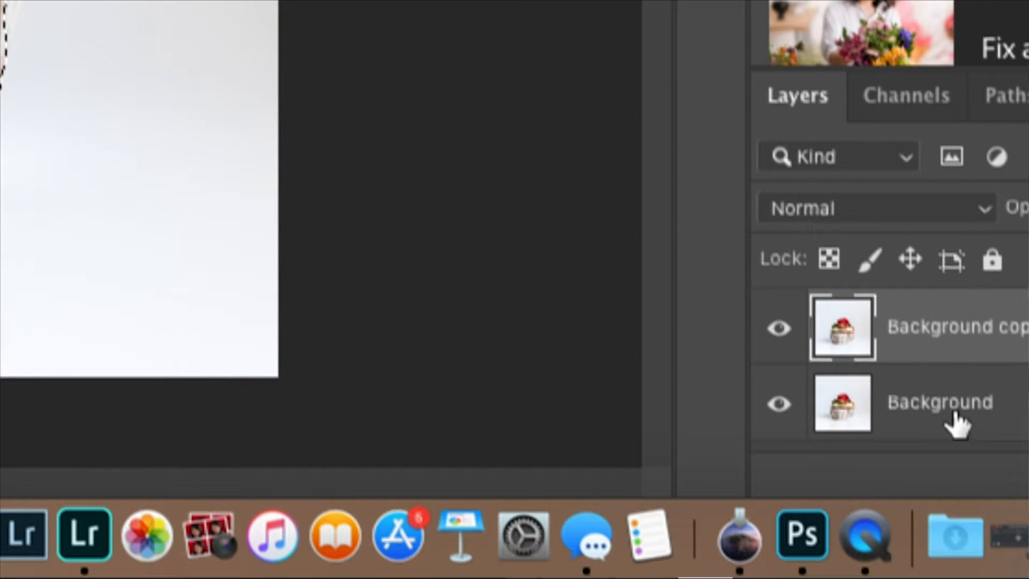
click(1020, 422)
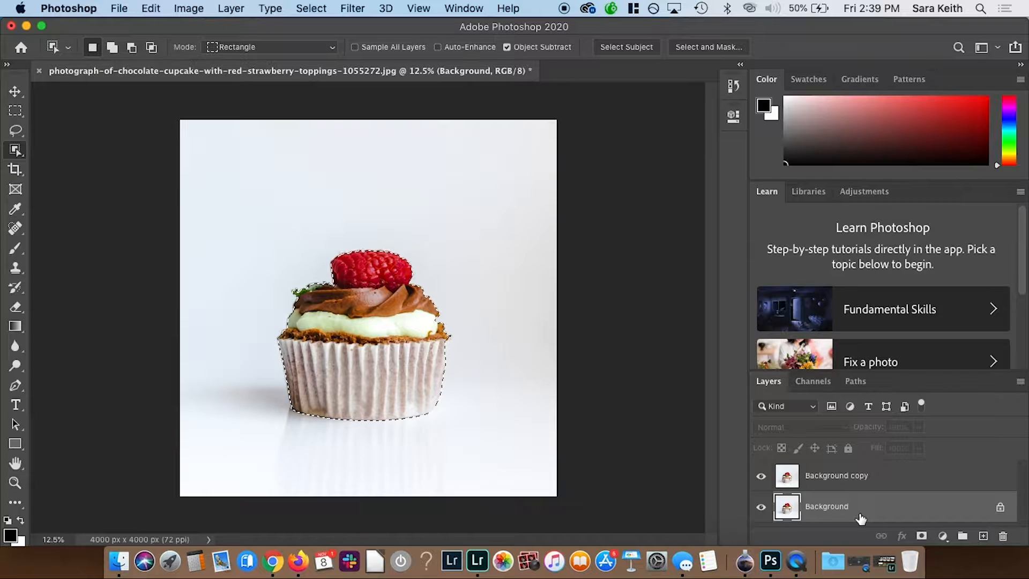
click(15, 96)
drag(382, 360, 585, 292)
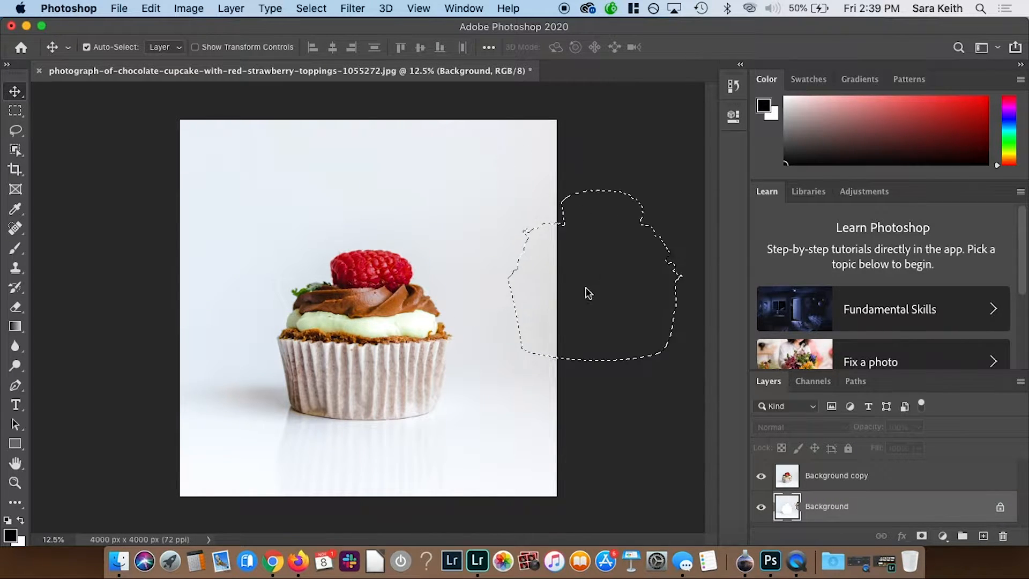
click(530, 311)
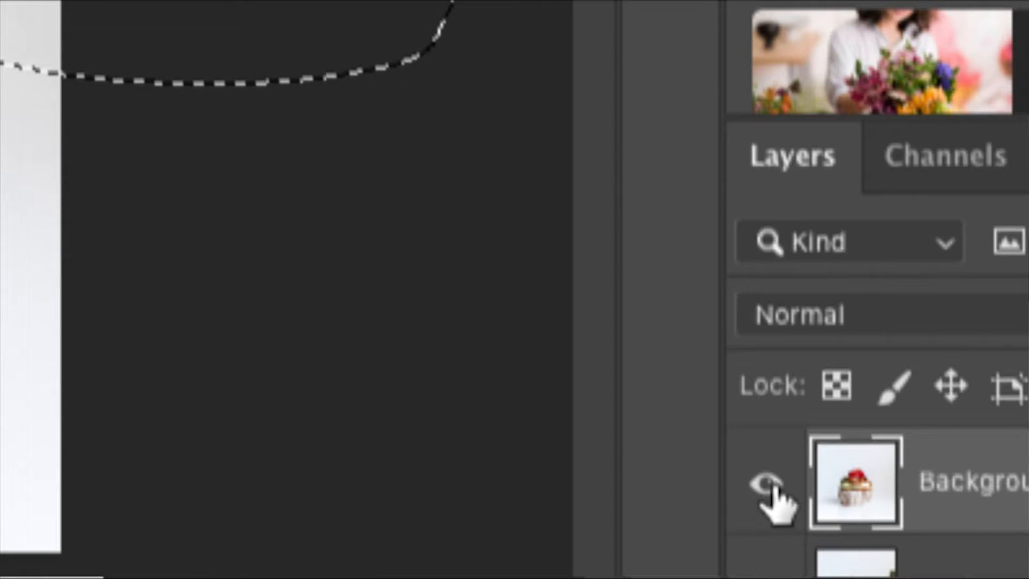
click(760, 490)
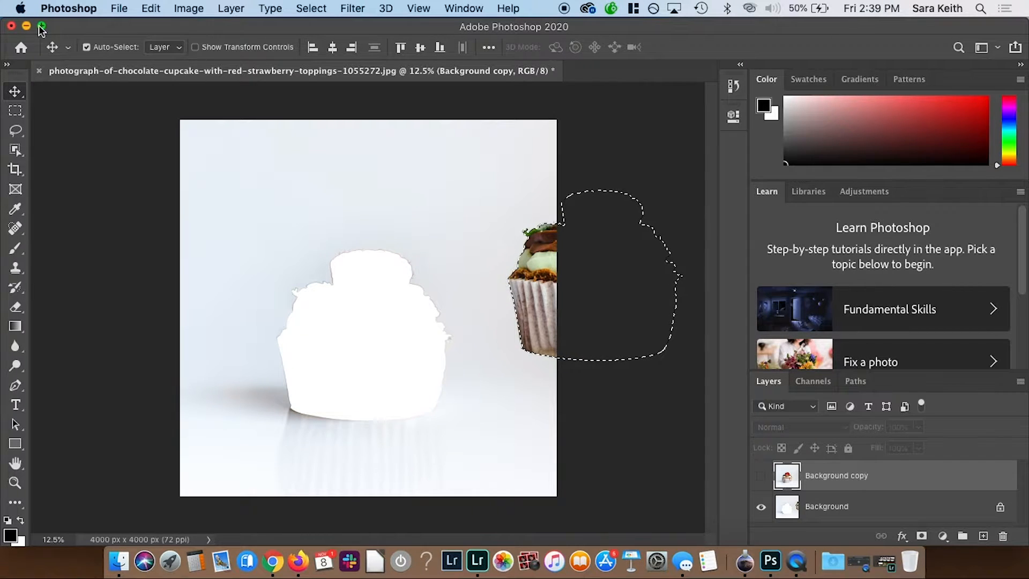
- Try to move the cut-out cupcake while the hidden Background copy layer is active
click(518, 243)
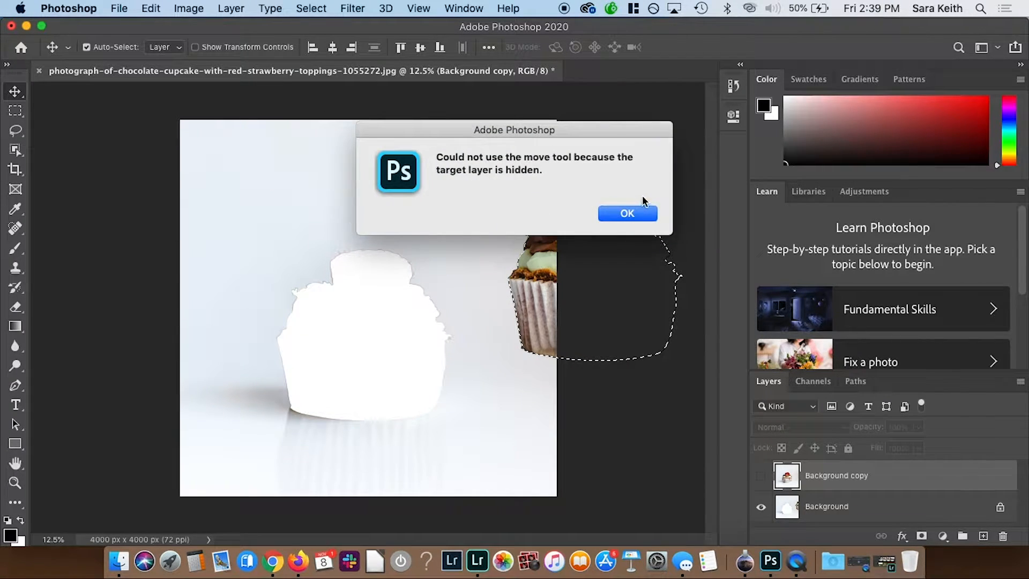
click(637, 213)
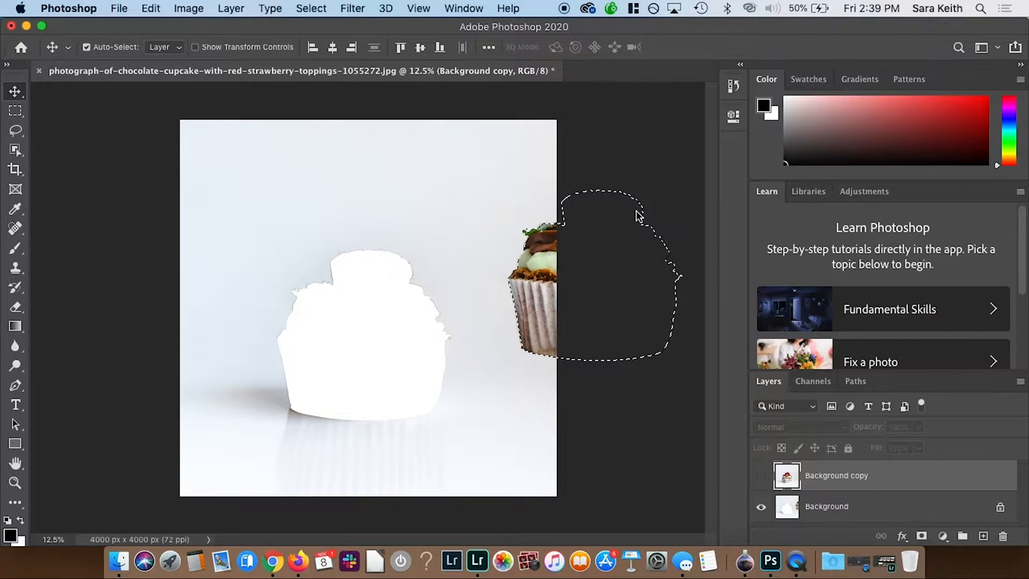
click(534, 288)
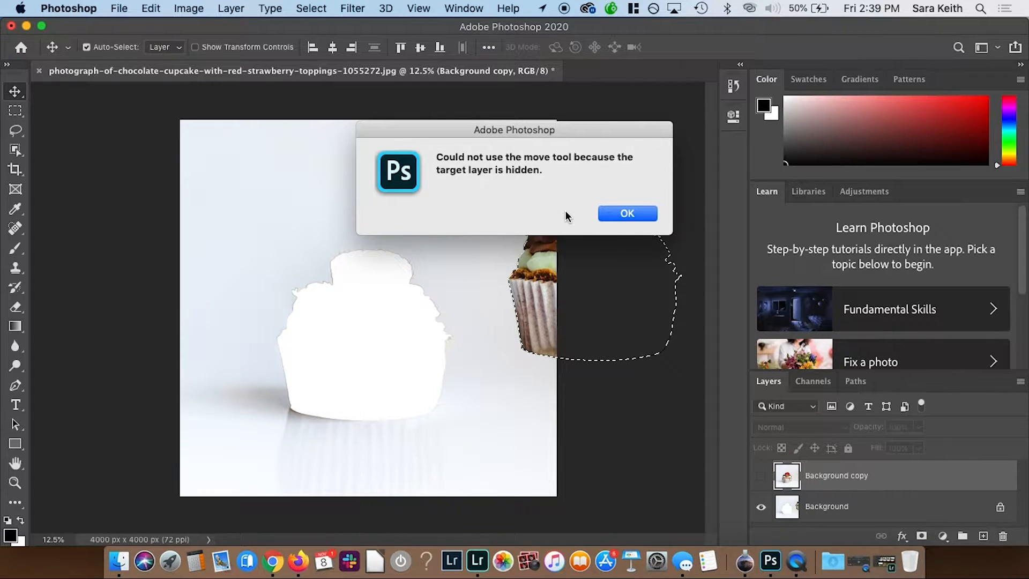
click(616, 217)
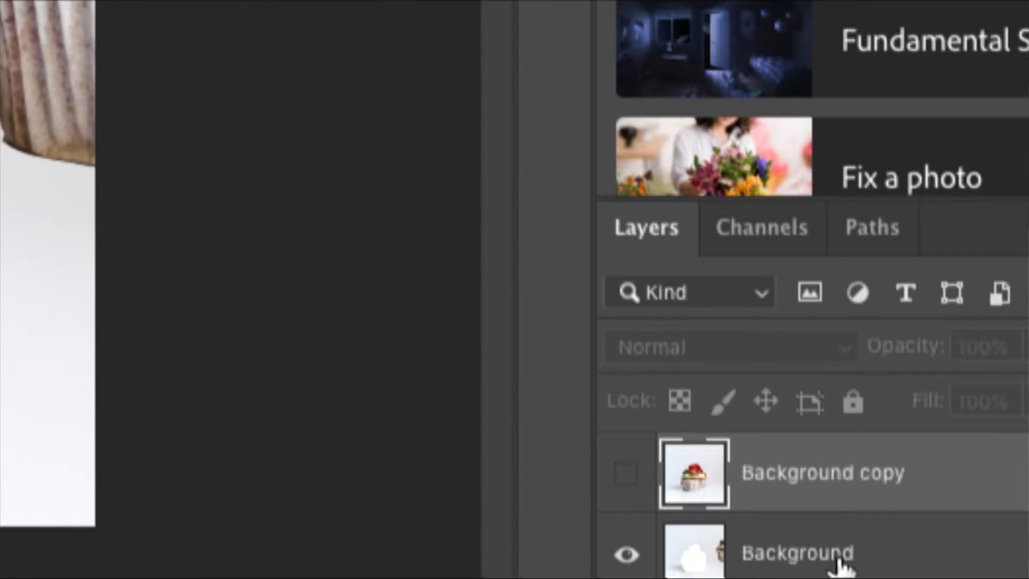
- Move the cropped cupcake piece back across the Background layer, then undo all the moves and the layer hiding
click(859, 557)
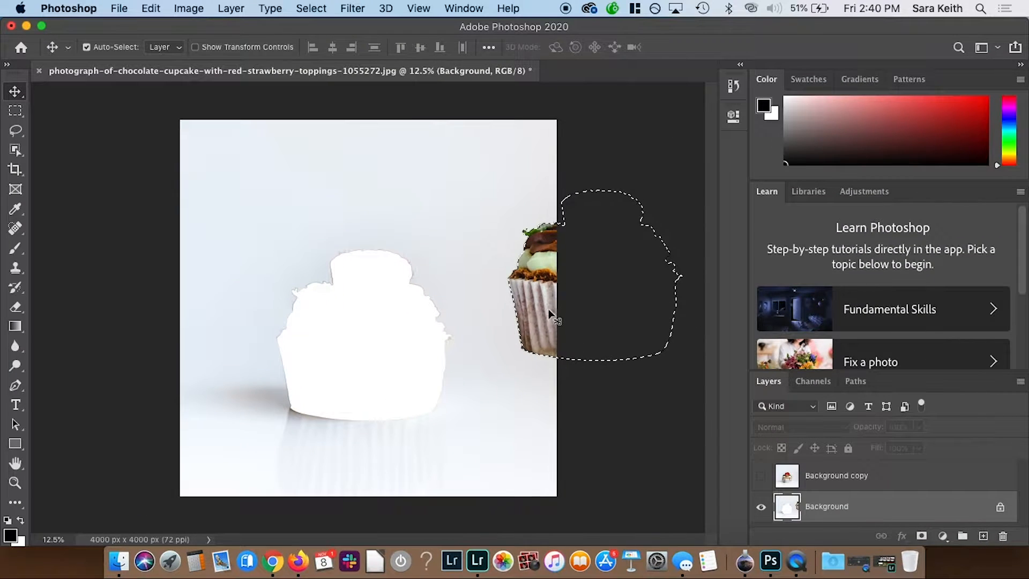
drag(544, 303, 278, 308)
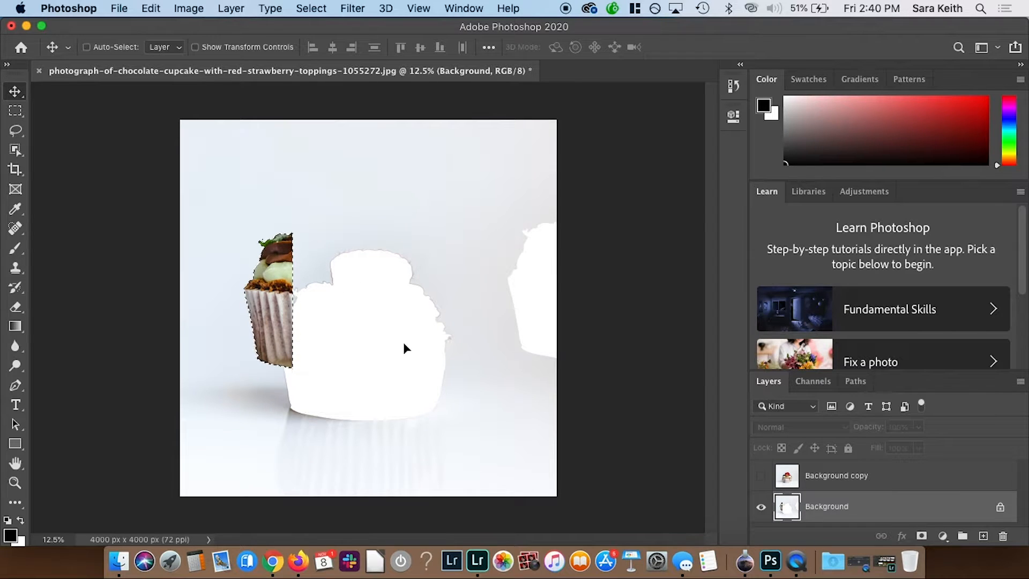
key(super+z)
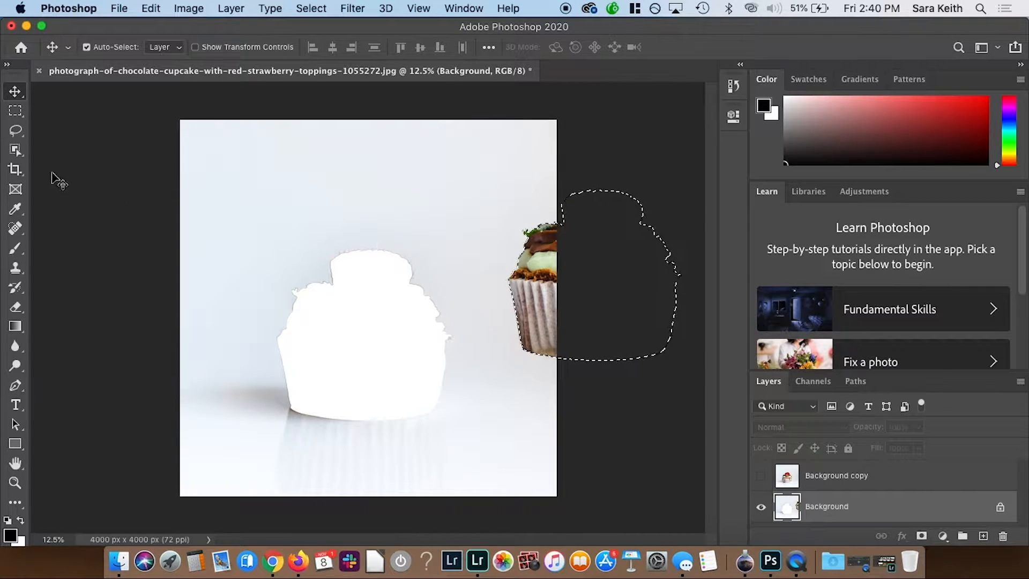
drag(535, 274, 291, 211)
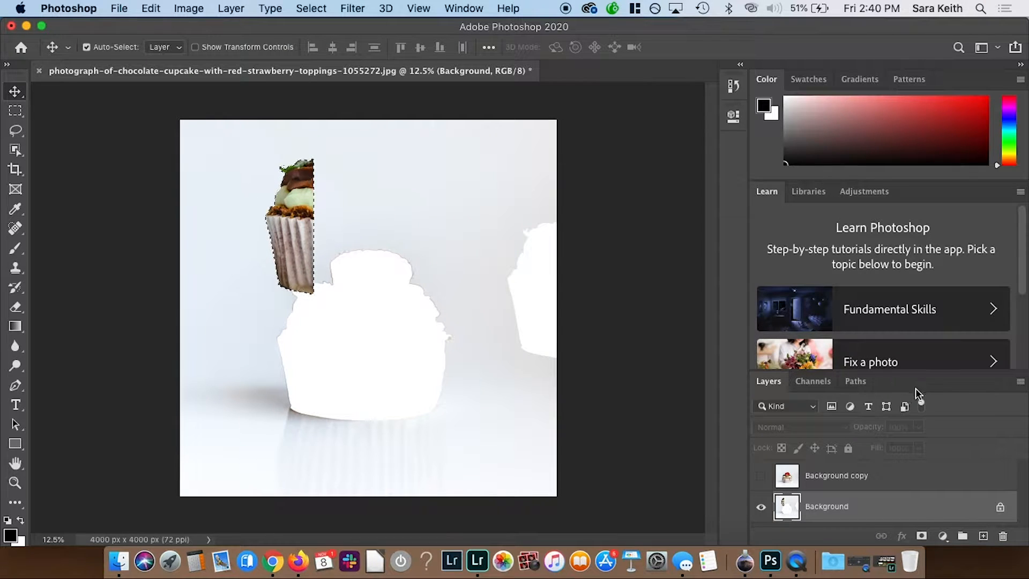
key(super+z)
key(super+z)
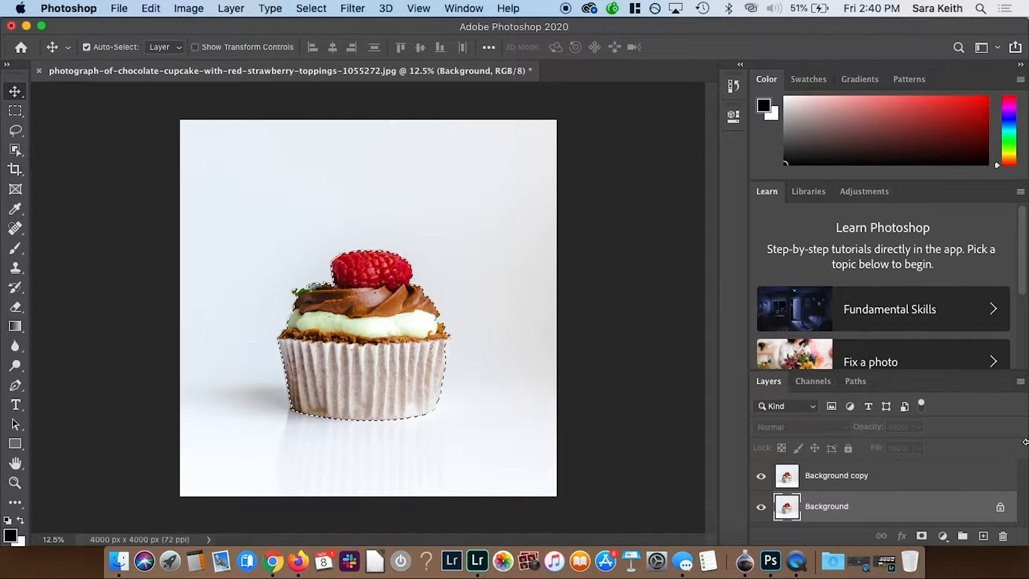
- Cut everything around the cupcake out of the Background copy layer using the inverted selection and hide the Background layer
key(super)
click(852, 474)
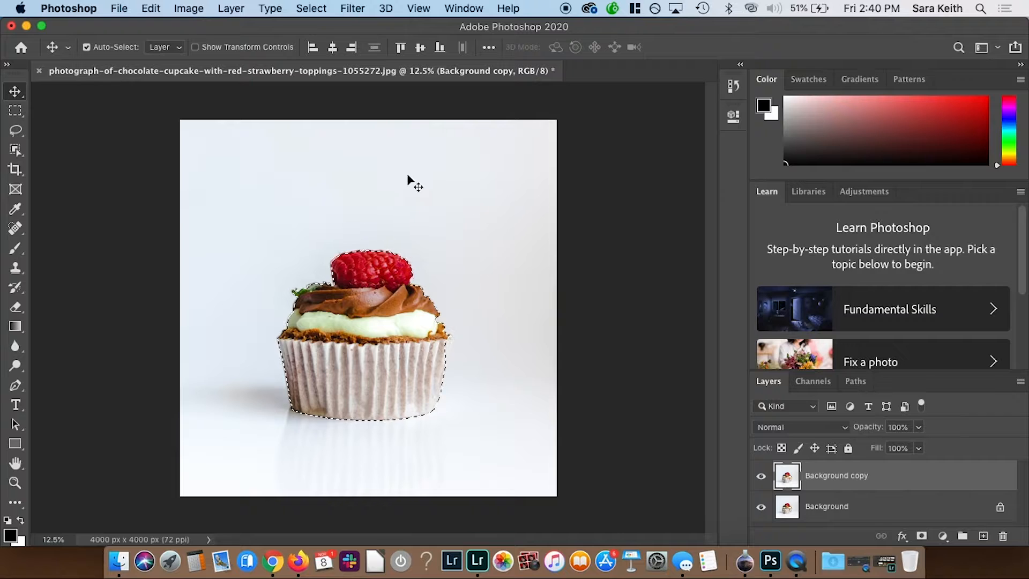
click(317, 10)
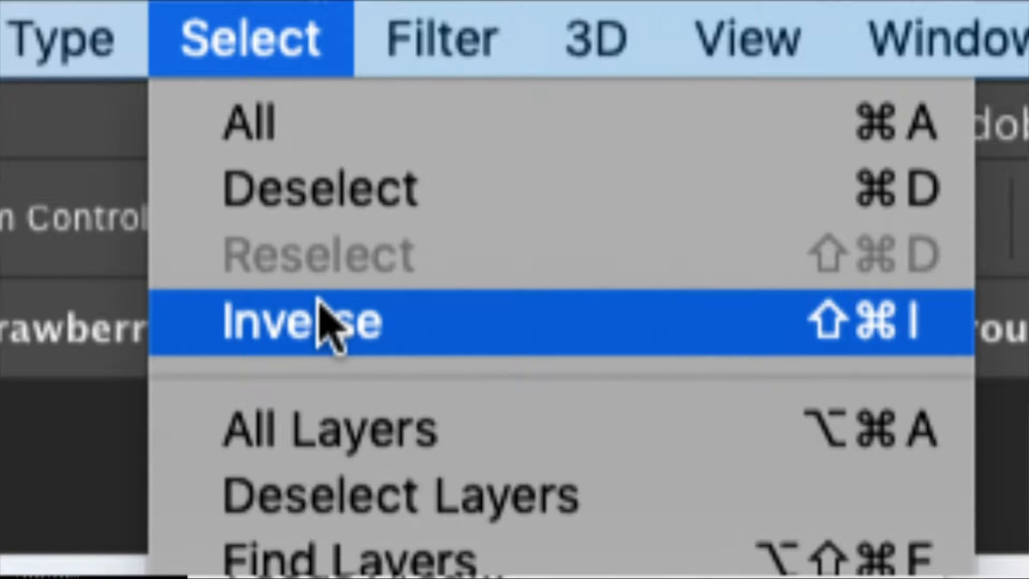
click(320, 302)
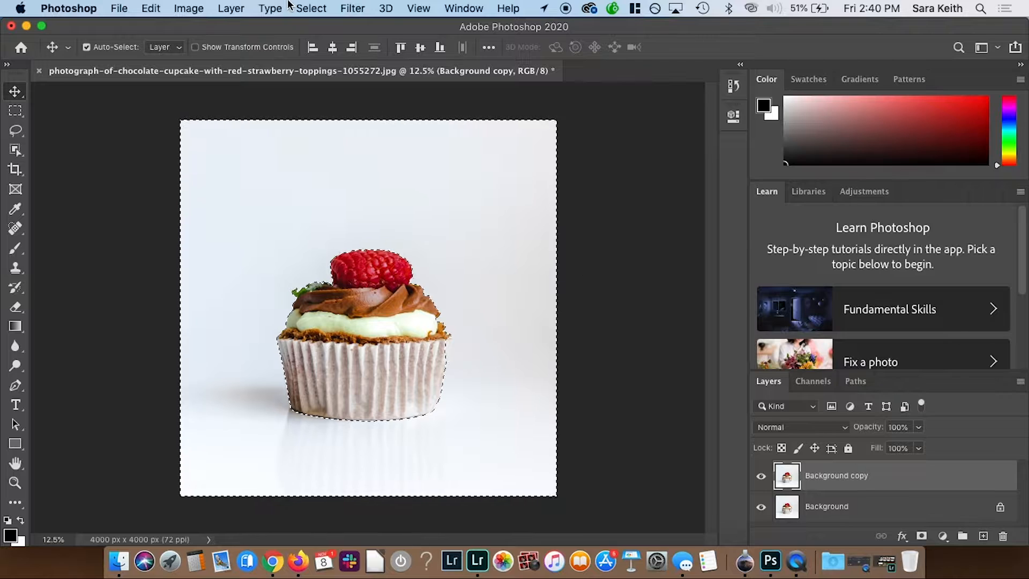
click(161, 11)
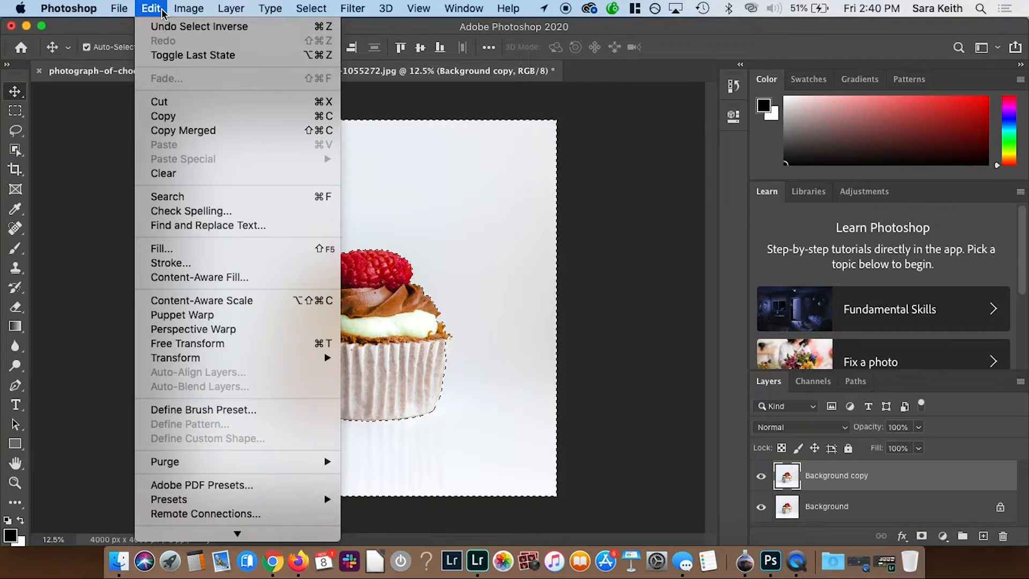
click(156, 103)
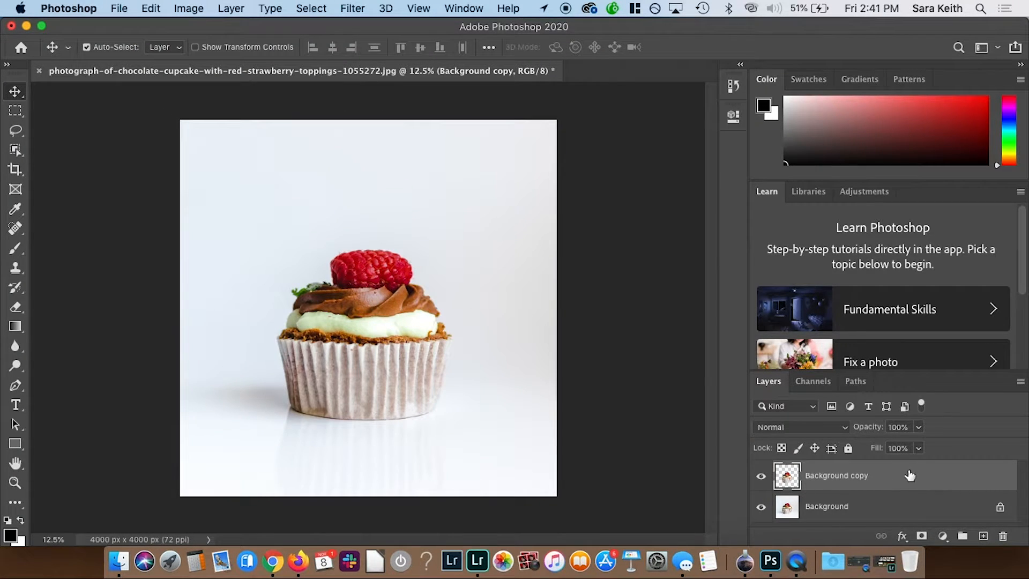
click(760, 509)
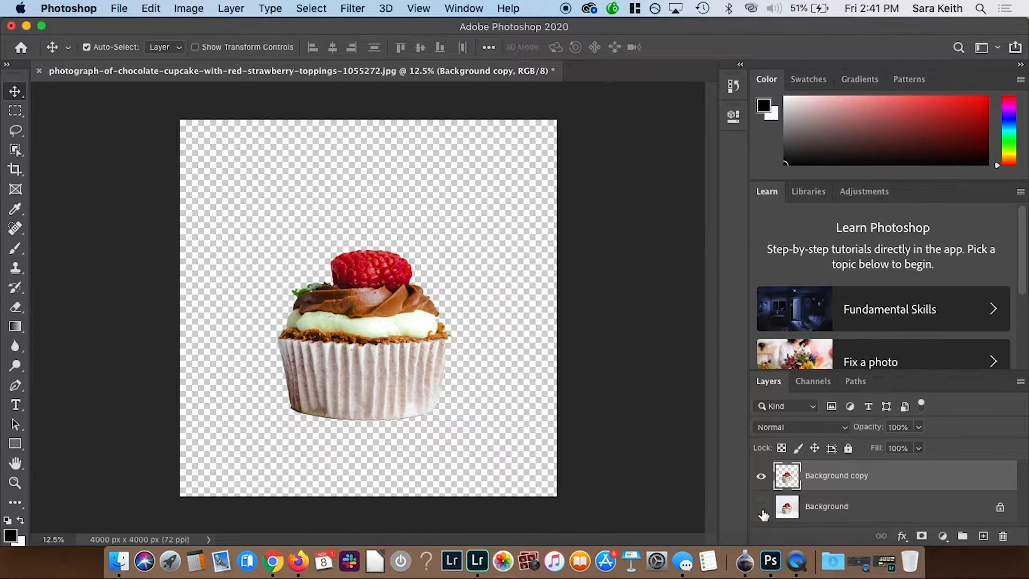
- Move the cut-out cupcake toward the canvas's upper-left area and rotate it about 28° counterclockwise
drag(404, 292, 357, 241)
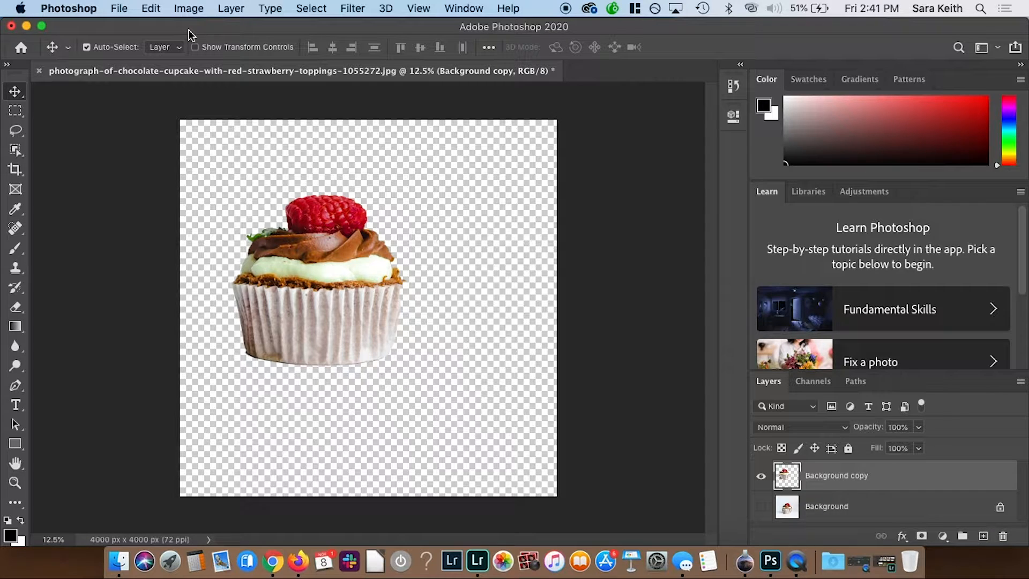
click(151, 8)
mouse_move(276, 358)
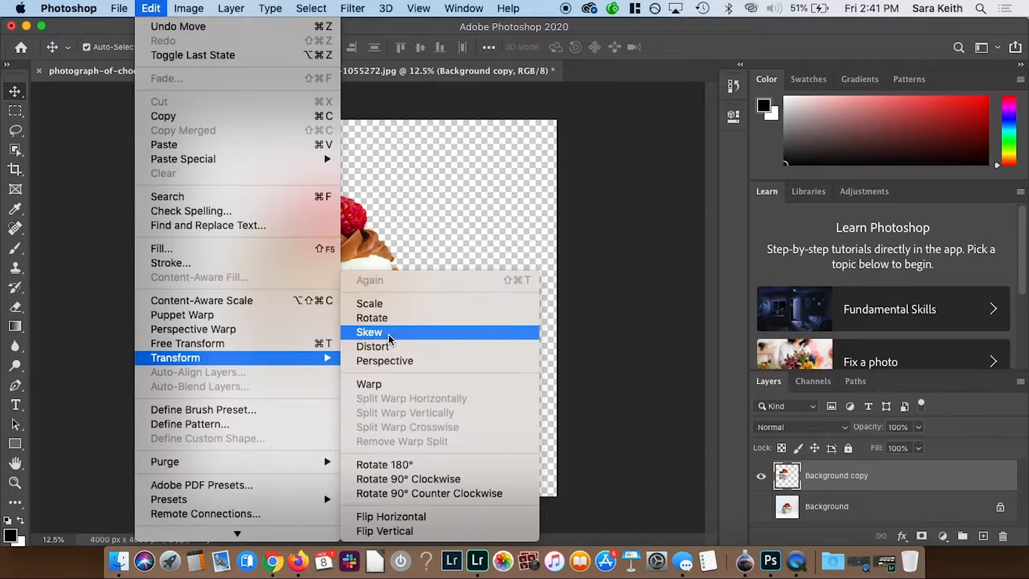
click(395, 318)
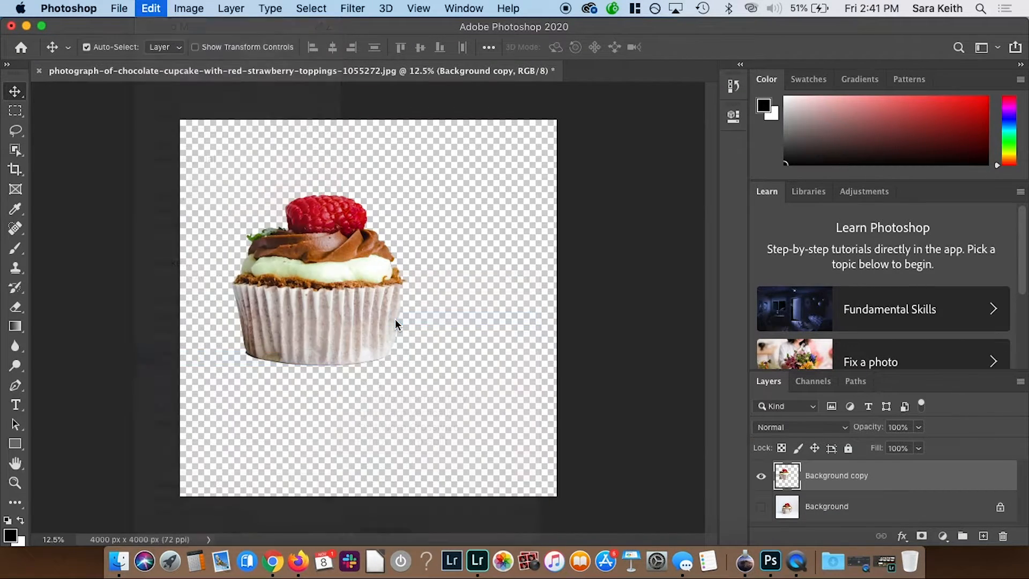
drag(429, 376, 524, 250)
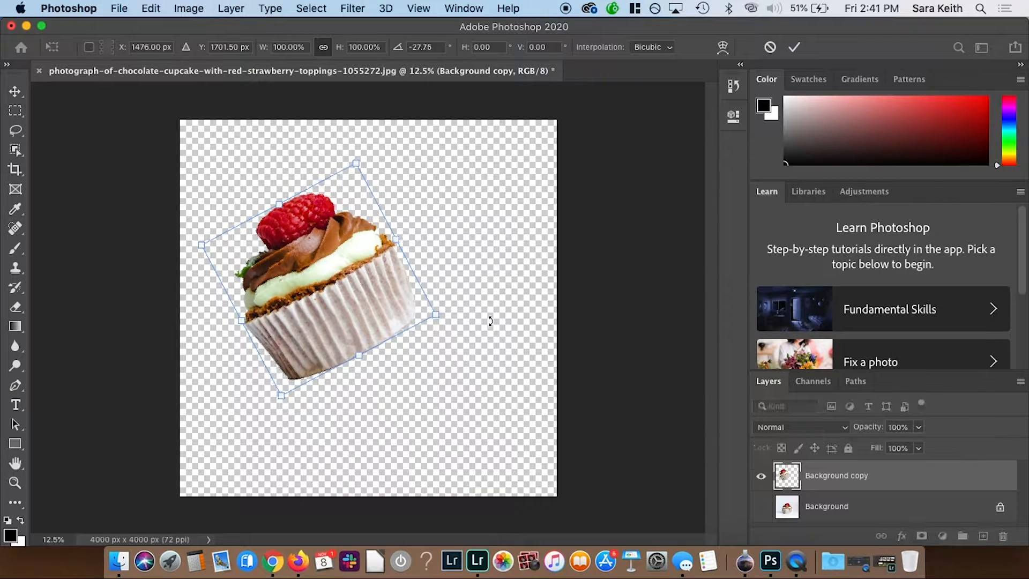
key(Return)
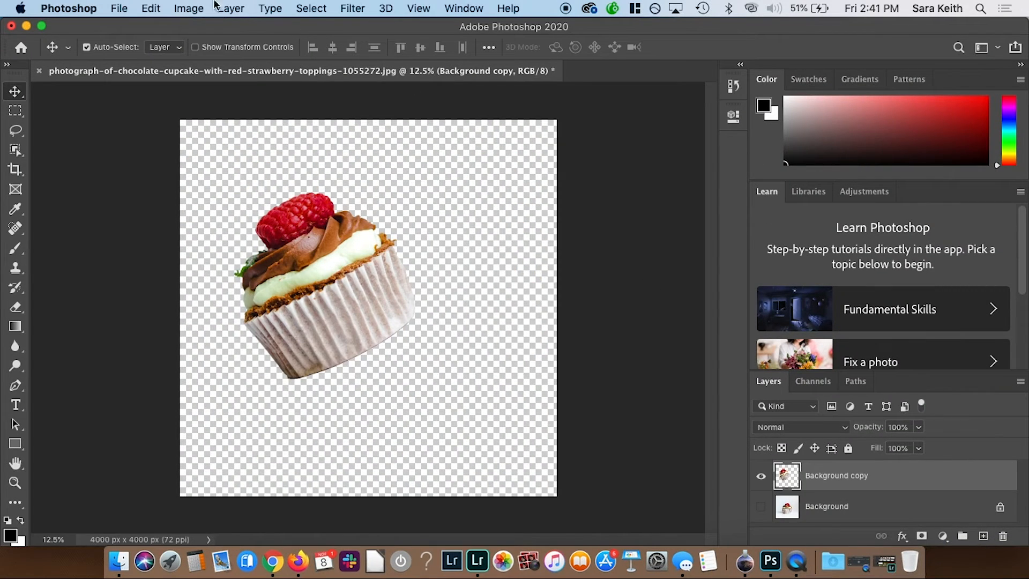
- Create a new layer named Color with a yellow layer label, Normal mode and 100% opacity
click(221, 10)
mouse_move(238, 26)
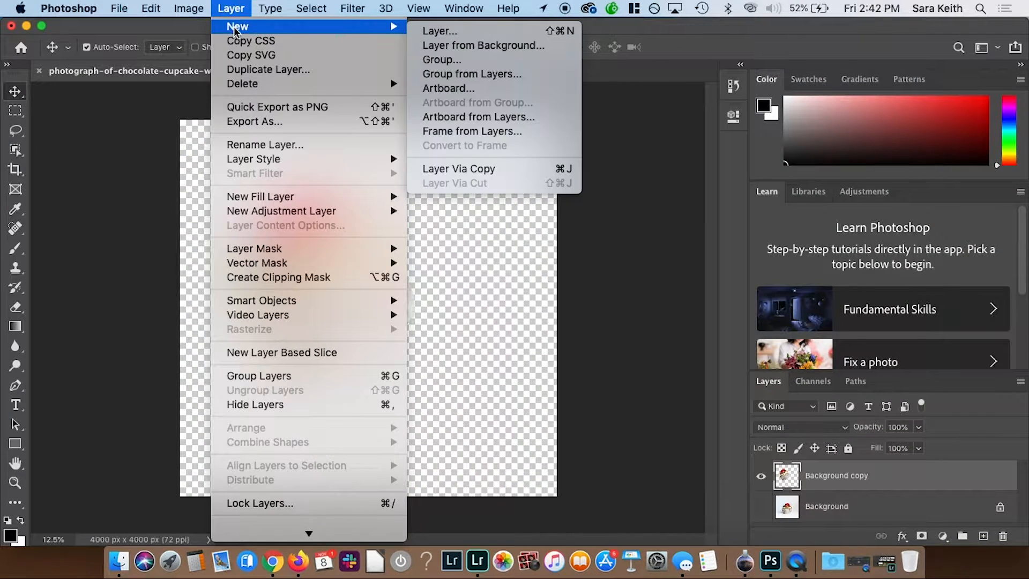
click(481, 30)
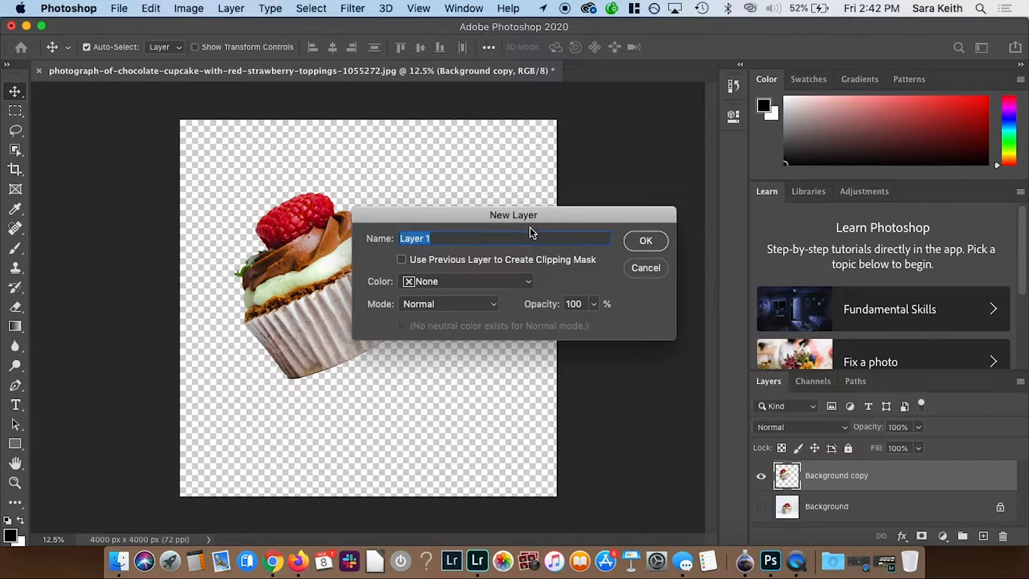
text(COlo)
key(BackSpace)
key(BackSpace)
key(BackSpace)
text(olor)
click(513, 278)
click(514, 278)
click(514, 279)
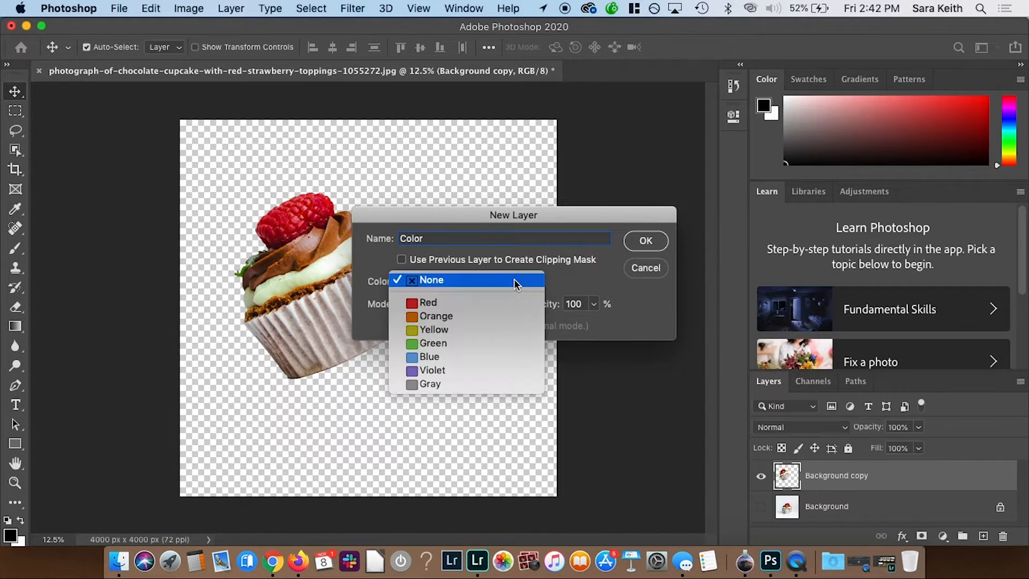
click(495, 332)
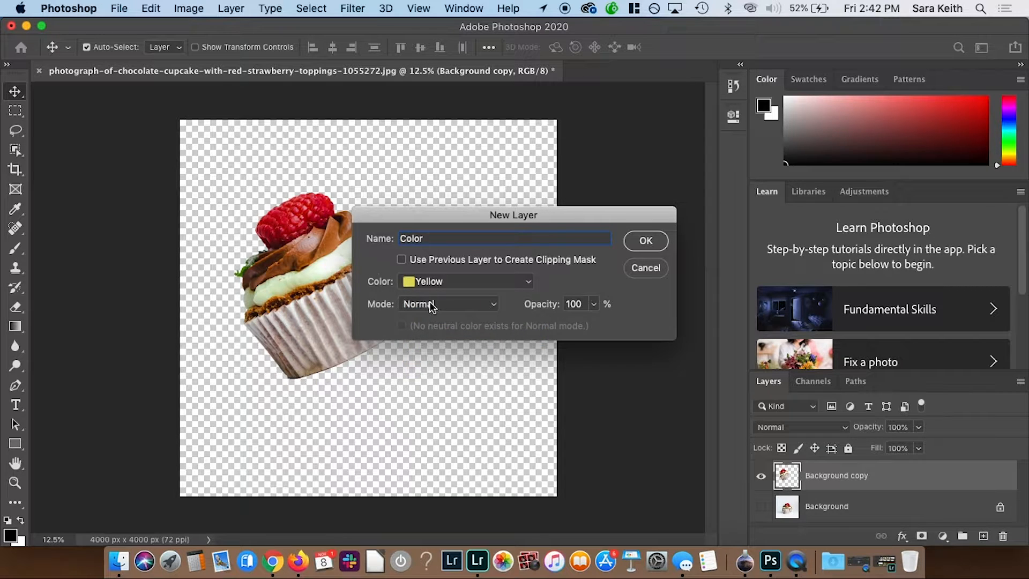
click(635, 245)
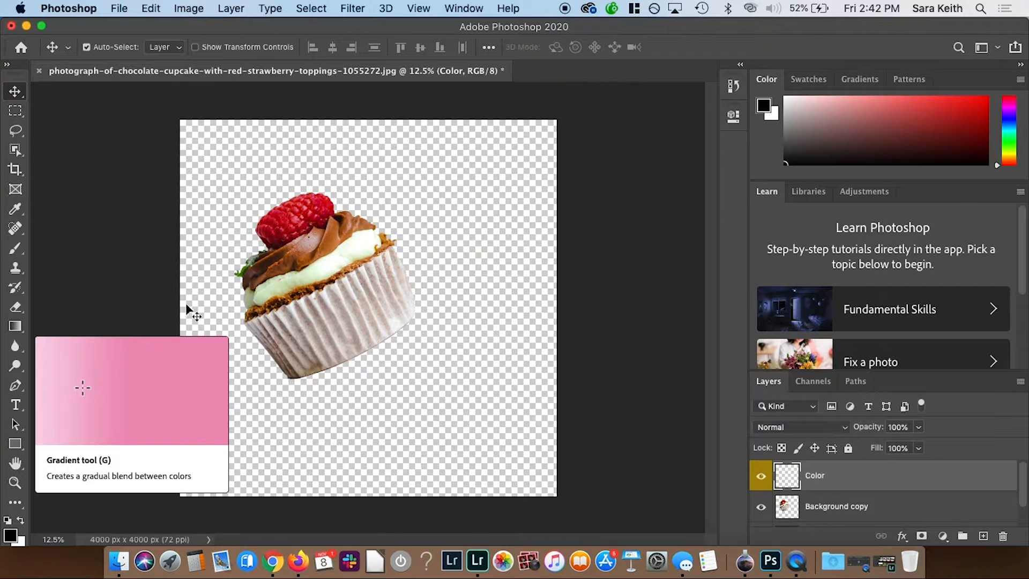
- Switch from the Gradient tool to the Paint Bucket tool
click(15, 326)
right_click(16, 326)
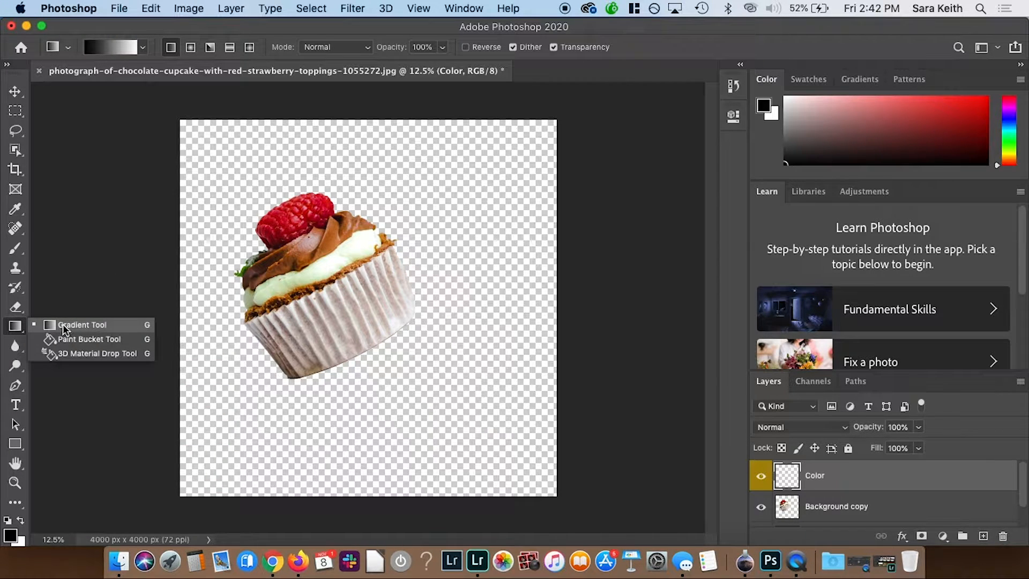
click(63, 324)
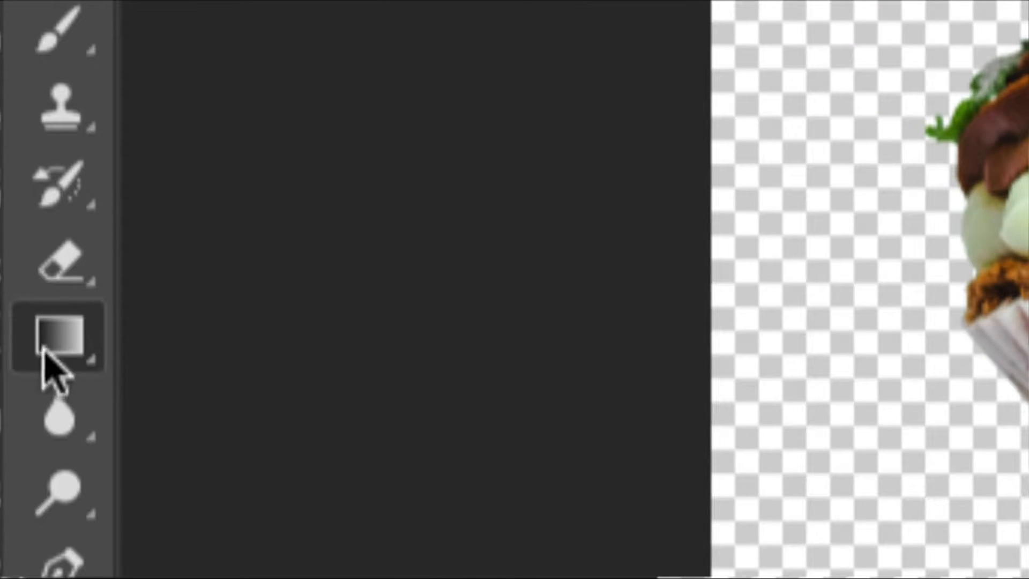
right_click(70, 346)
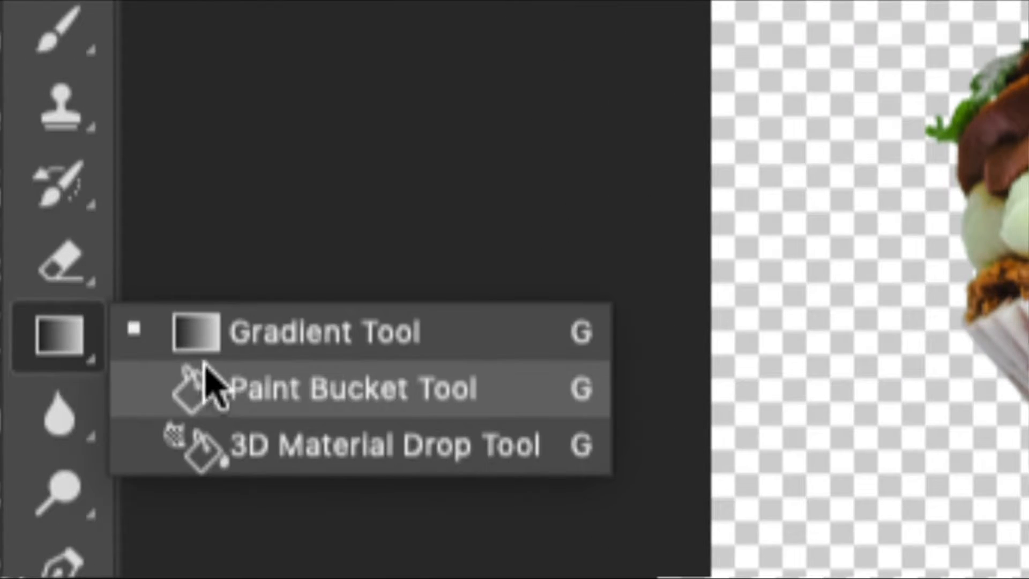
click(230, 408)
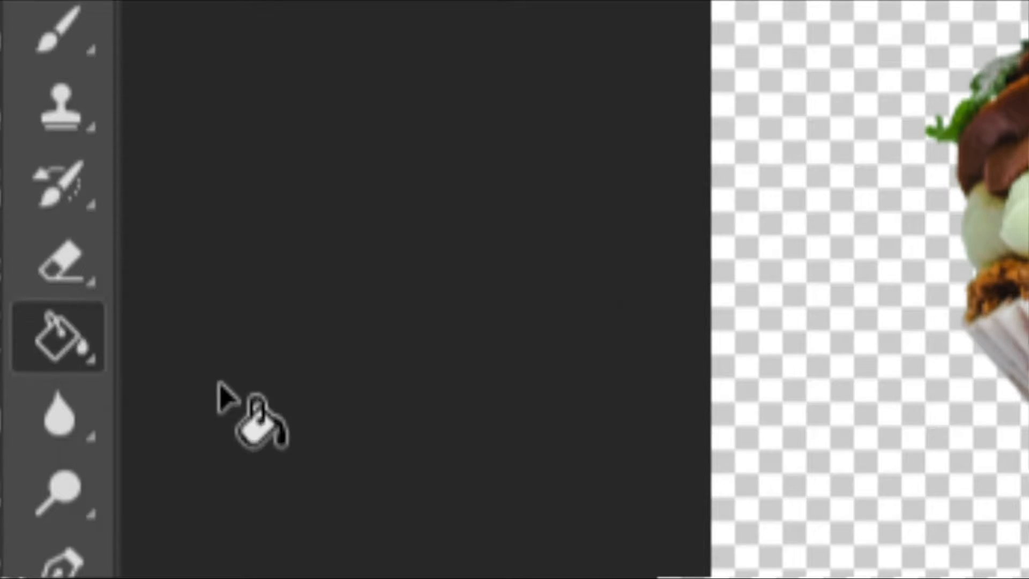
click(47, 342)
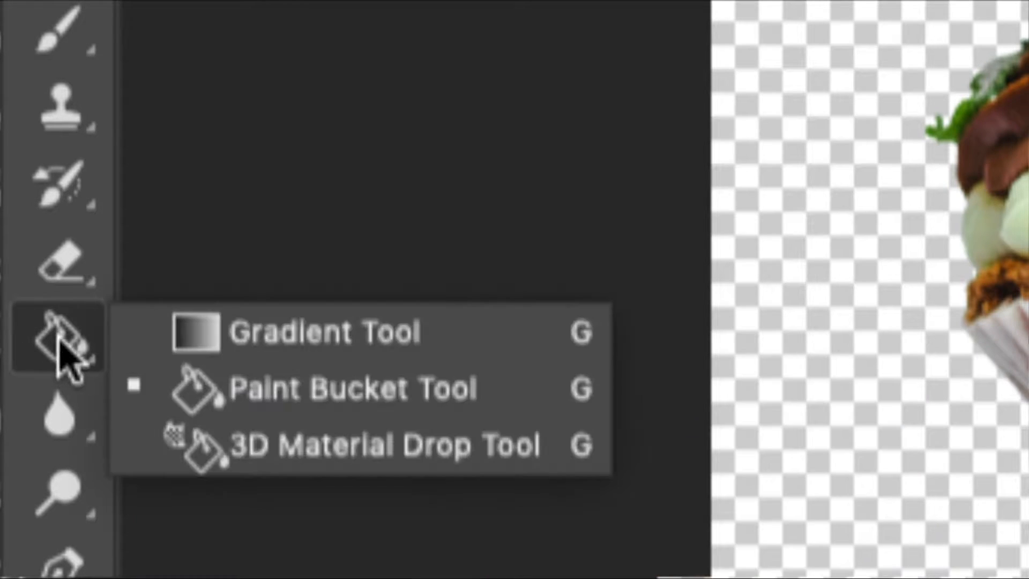
click(148, 364)
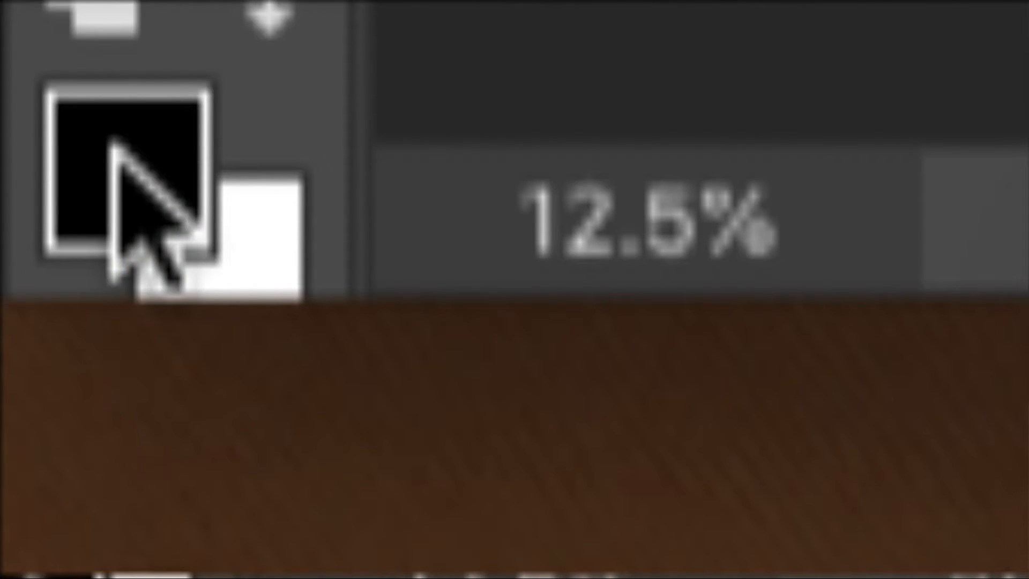
- Fill the Color layer with the black foreground color and undo the fill
click(116, 147)
click(676, 198)
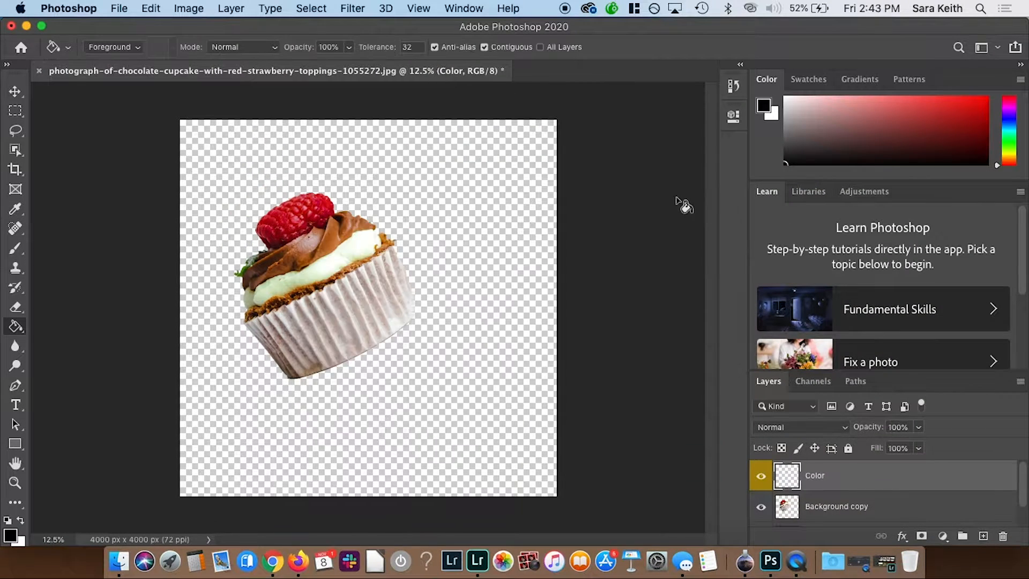
click(517, 175)
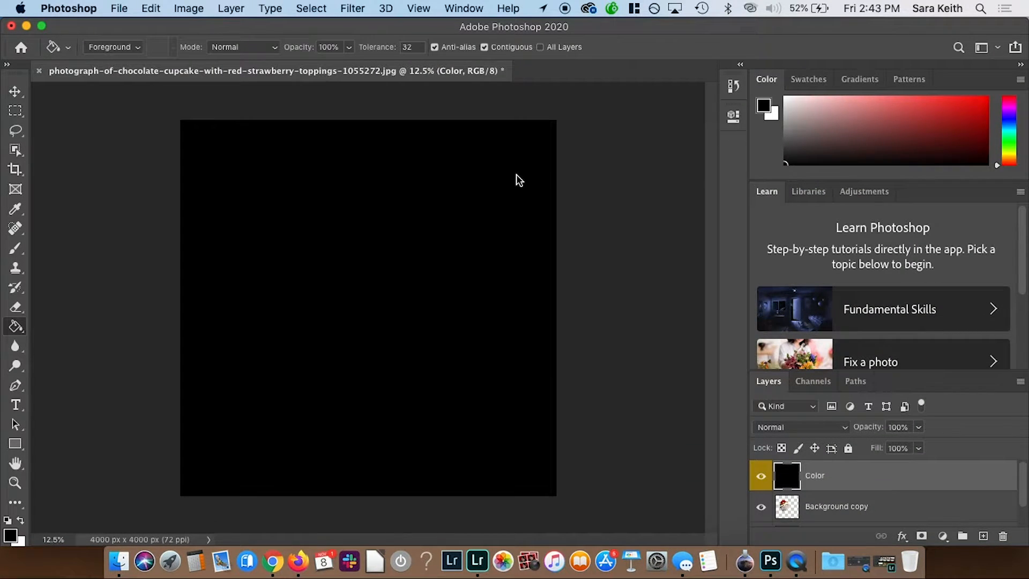
key(super+z)
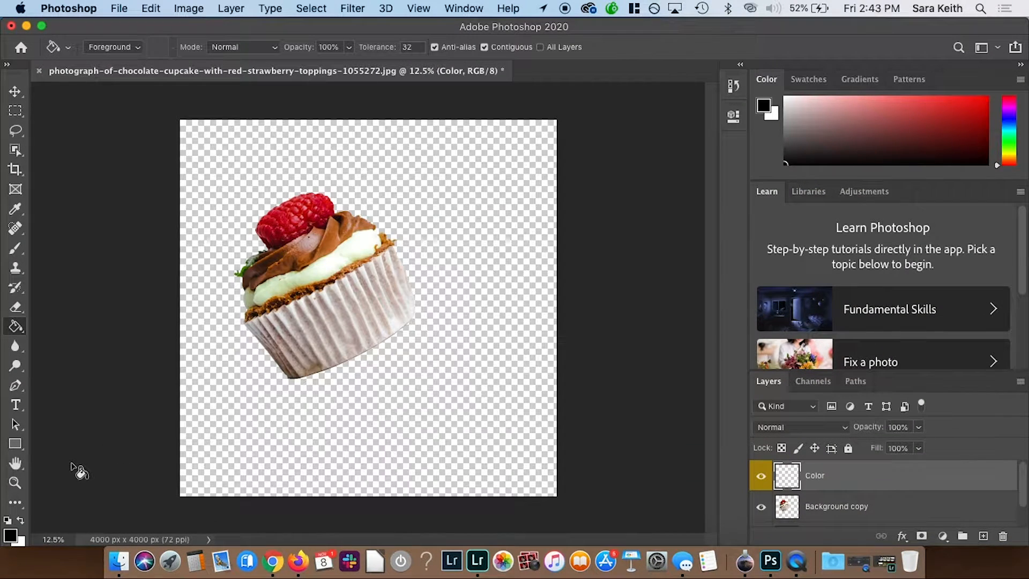
- Set the foreground color to bright yellow (H 59, S 100, B 100) and fill the Color layer with it
click(10, 536)
click(537, 334)
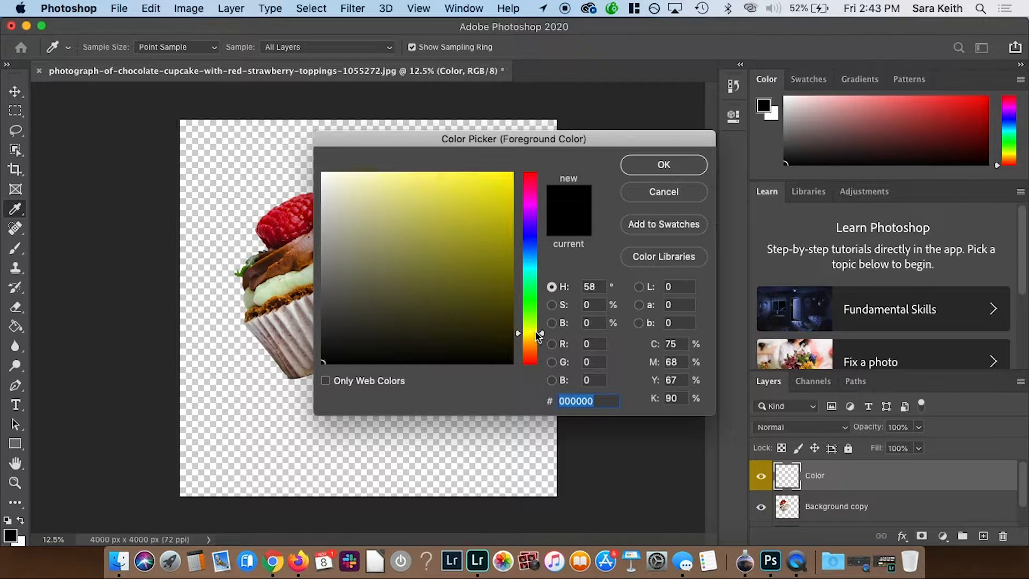
drag(537, 335, 520, 401)
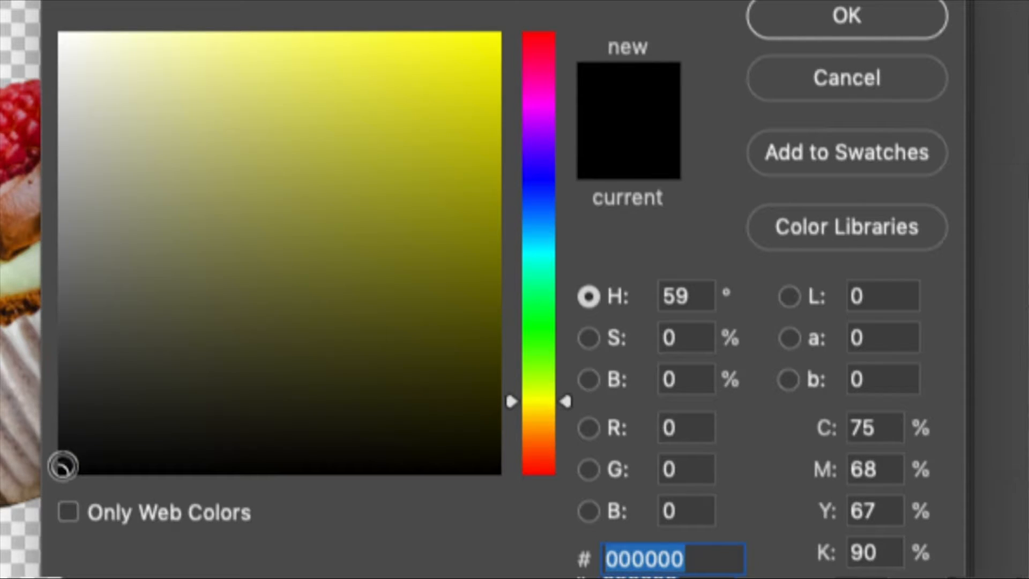
mouse_move(63, 466)
mouse_down()
mouse_move(175, 354)
mouse_move(362, 204)
mouse_move(471, 88)
mouse_move(502, 31)
mouse_up()
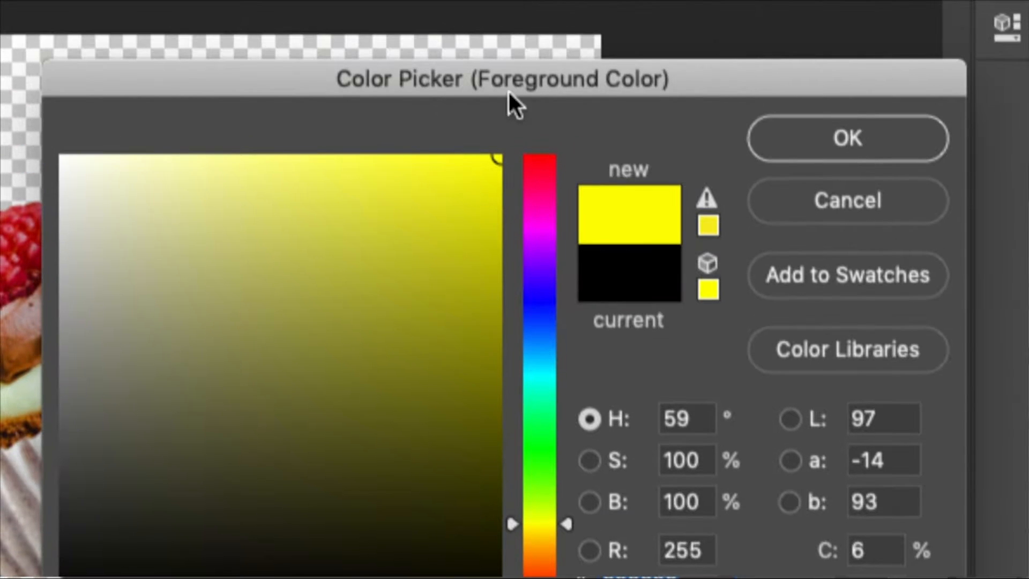
click(827, 123)
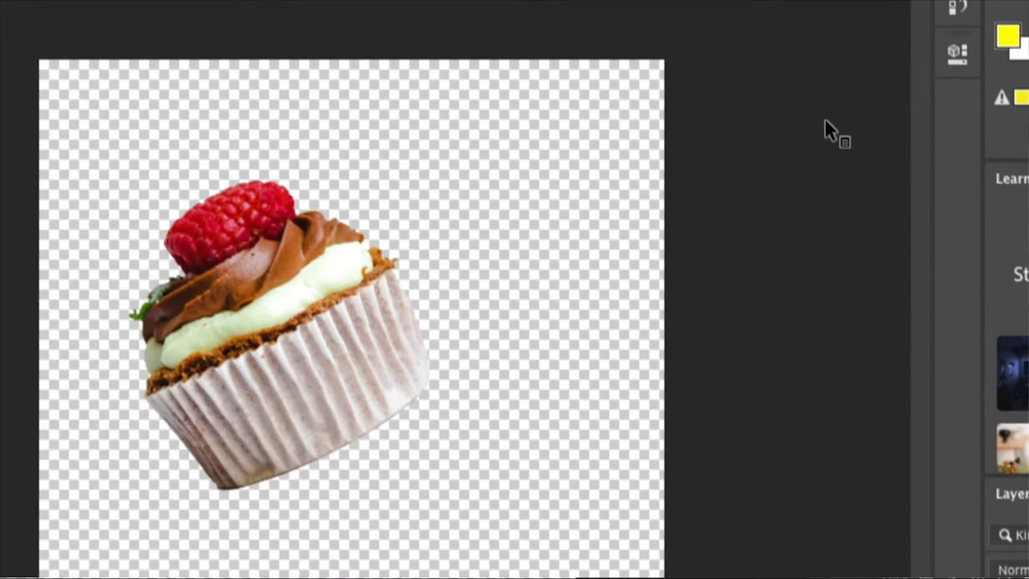
click(592, 359)
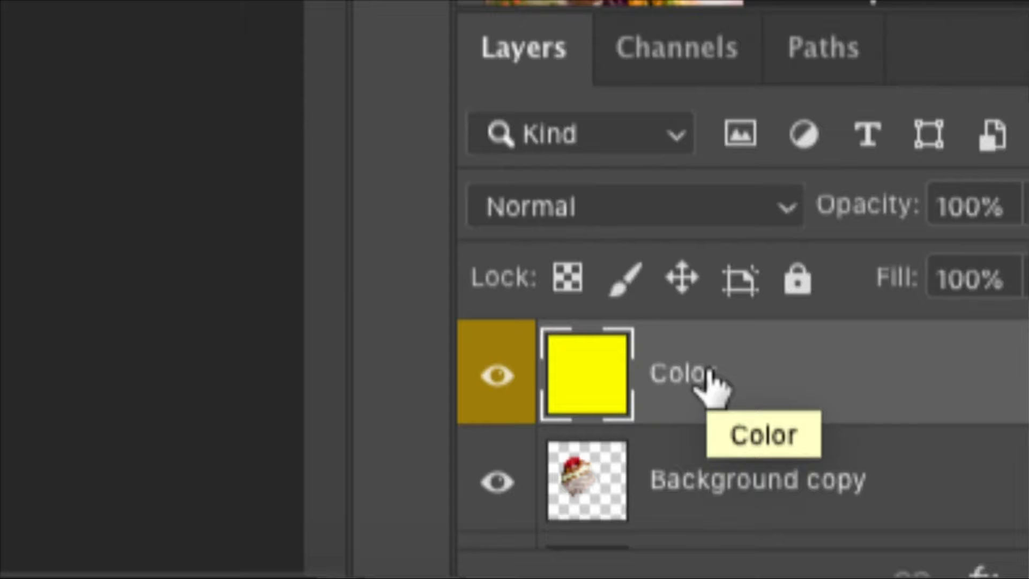
- Move the Color layer below the Background copy layer and make Background copy the active layer
drag(678, 384, 680, 490)
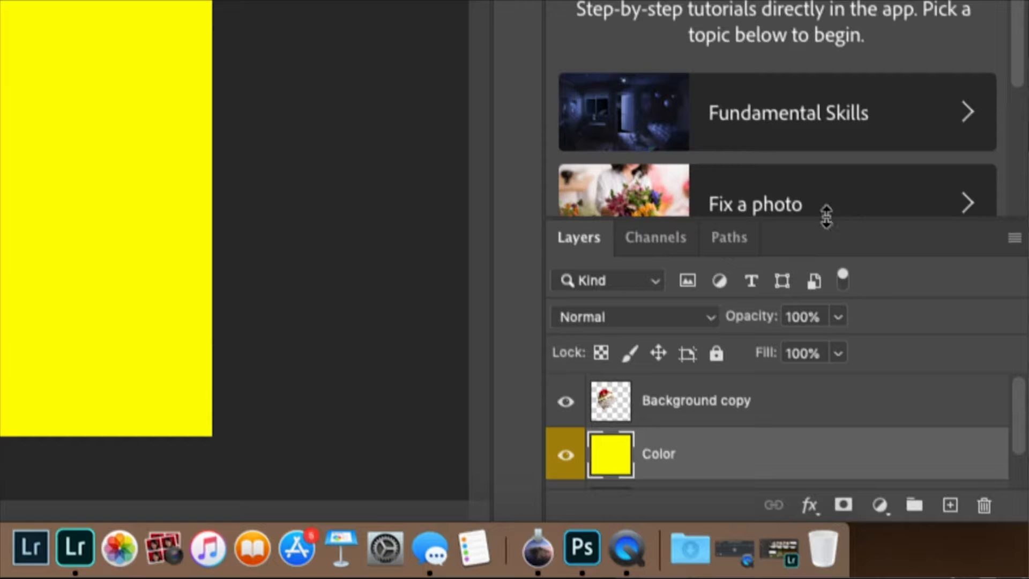
drag(826, 217, 827, 198)
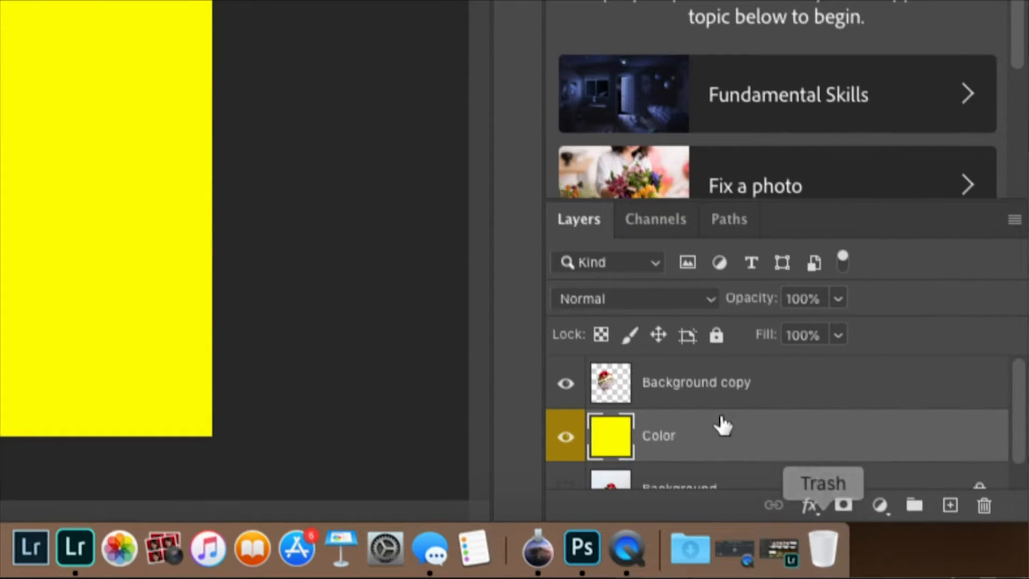
click(659, 385)
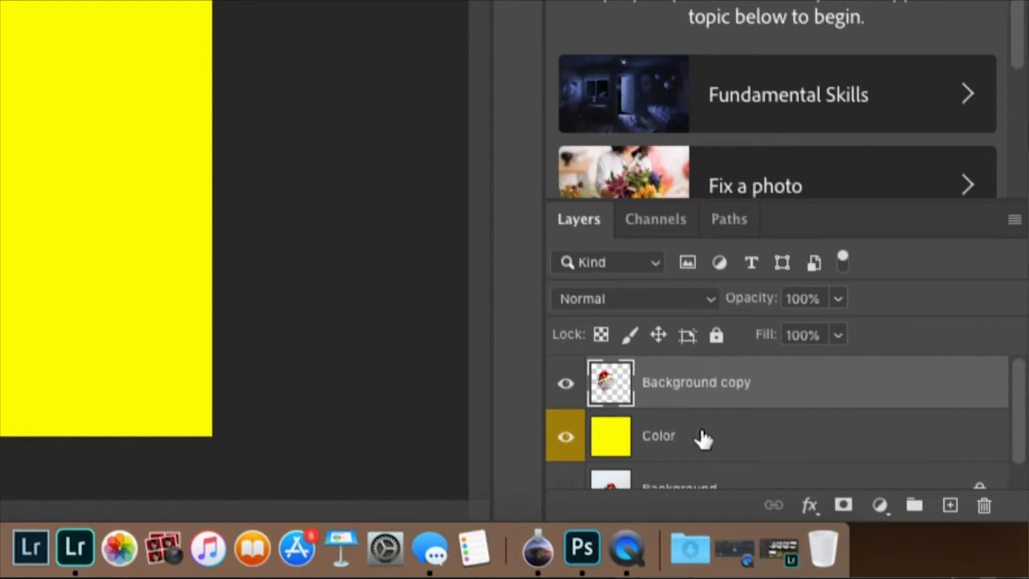
scroll(697, 438, down, 1)
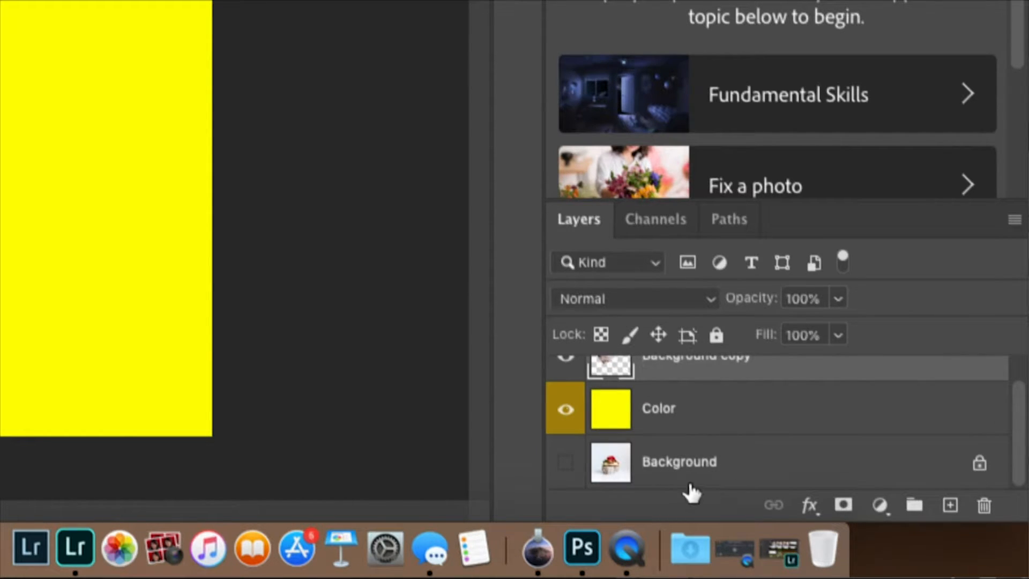
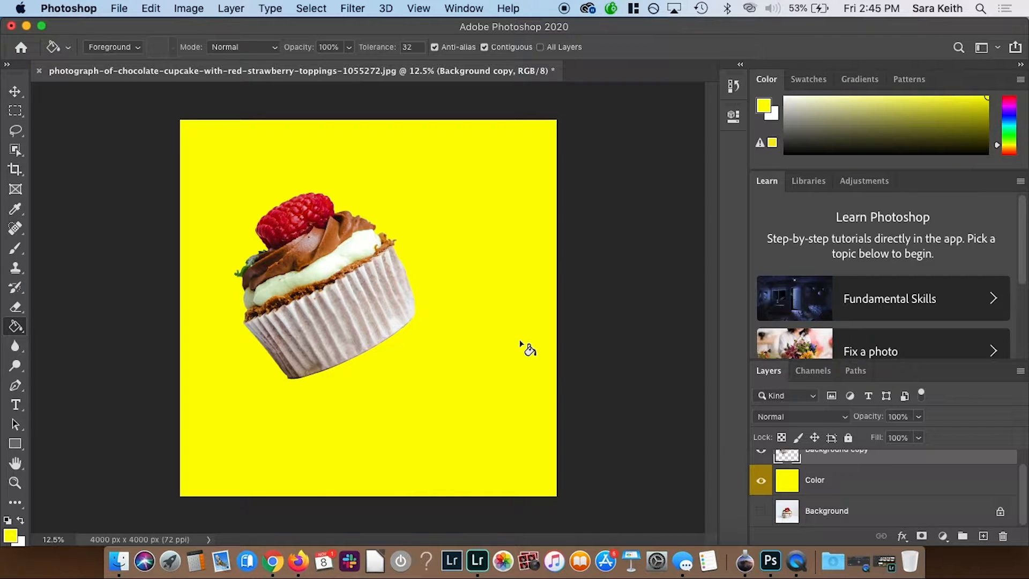
- Switch to Finder, open the Desktop folder and preview IMG_9031.jpeg and IMG_9032.jpeg
click(152, 13)
click(88, 445)
click(114, 565)
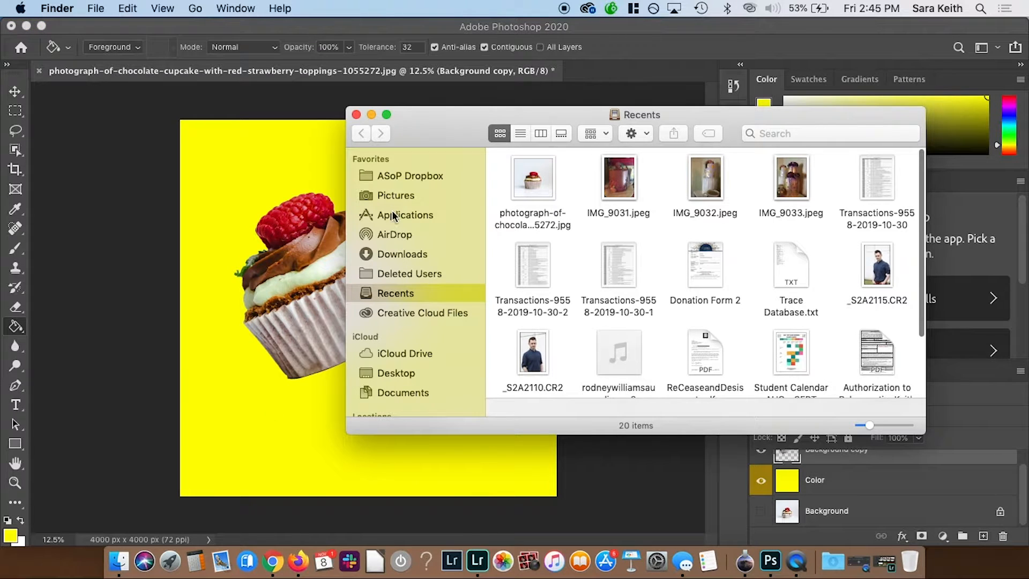
click(404, 372)
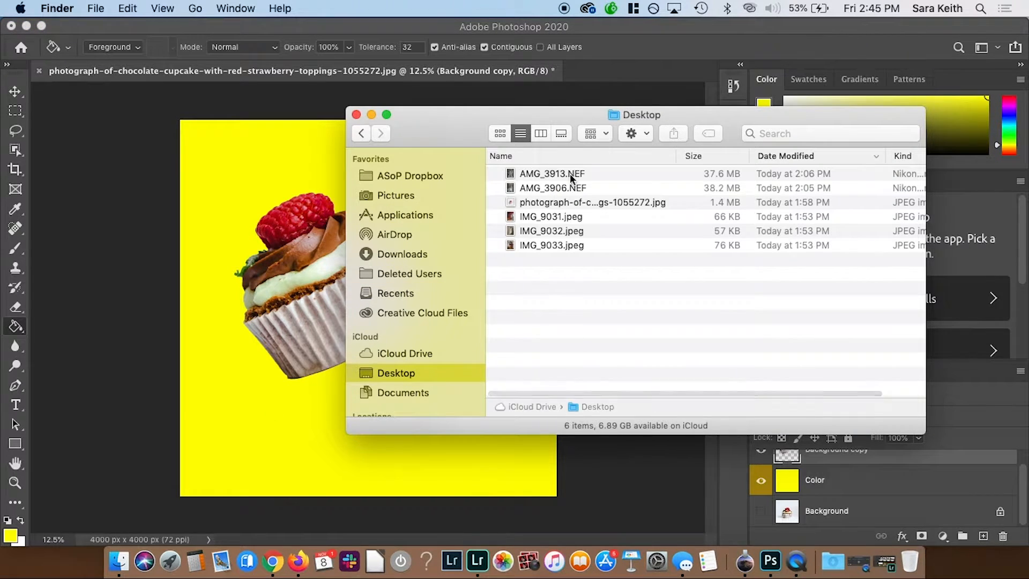
click(552, 217)
key(space)
key(Down)
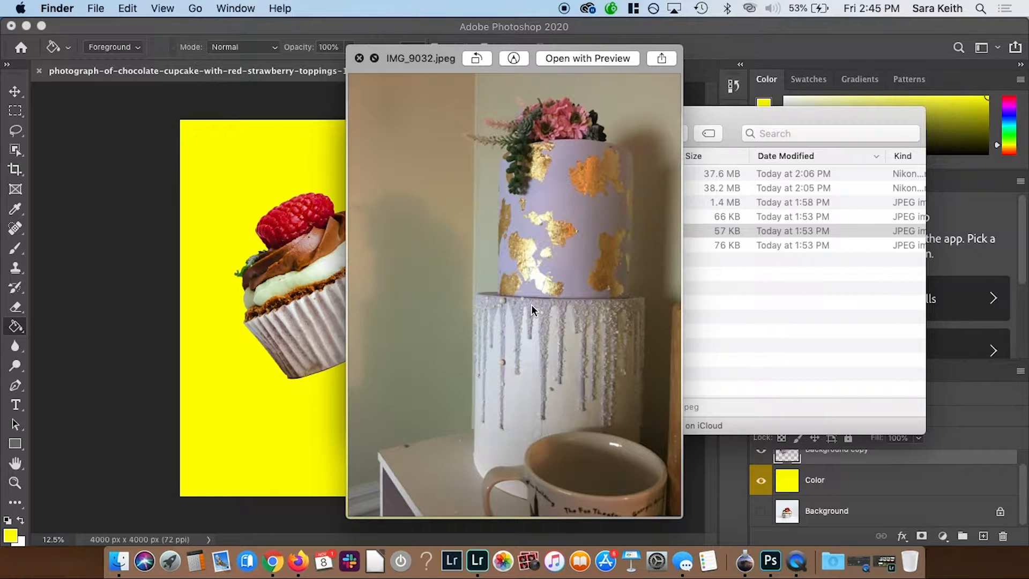
key(space)
- Open IMG_9032.jpeg from the Desktop folder in Photoshop as its own document
drag(532, 232, 562, 371)
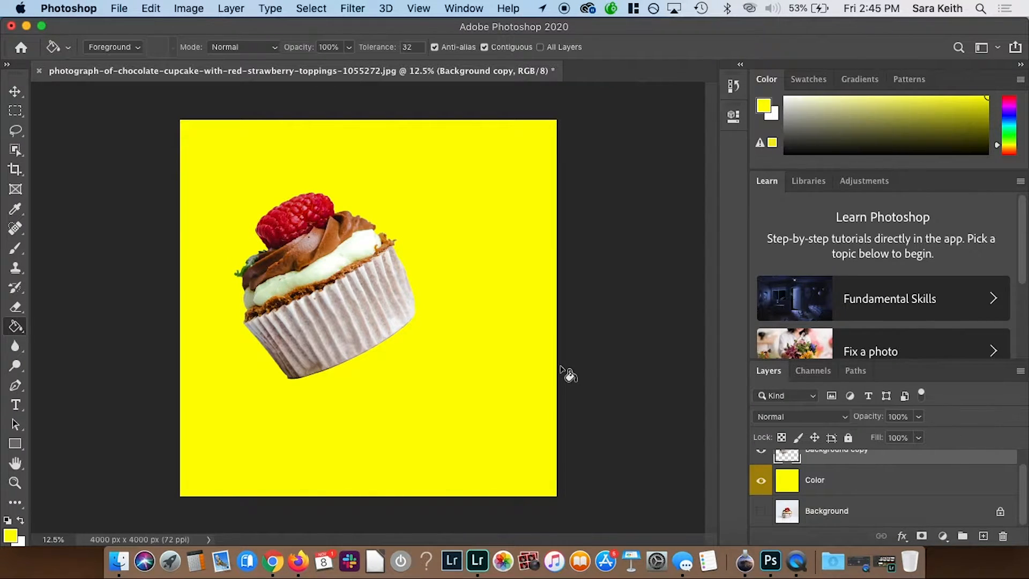
scroll(861, 505, up, 1)
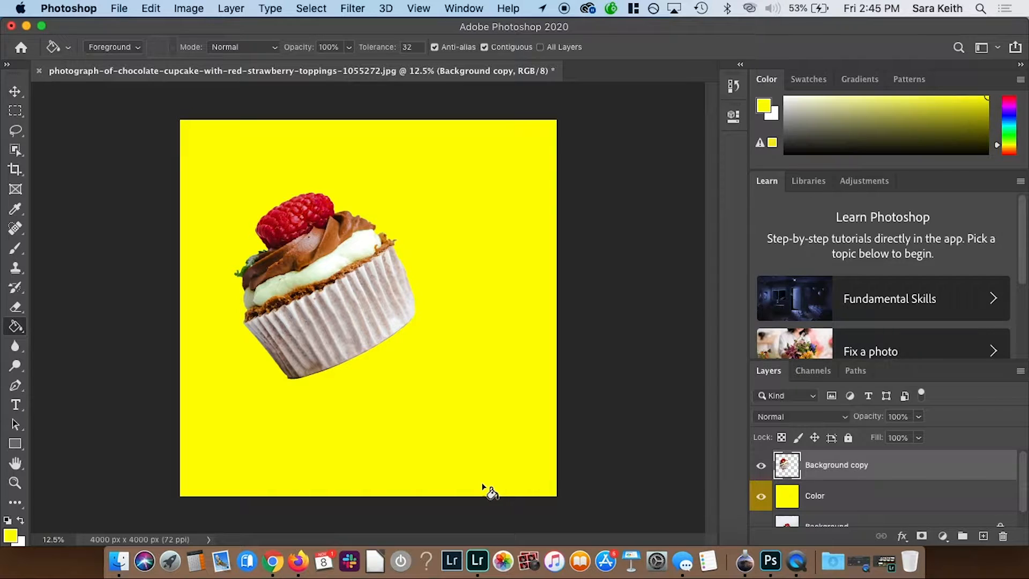
click(128, 561)
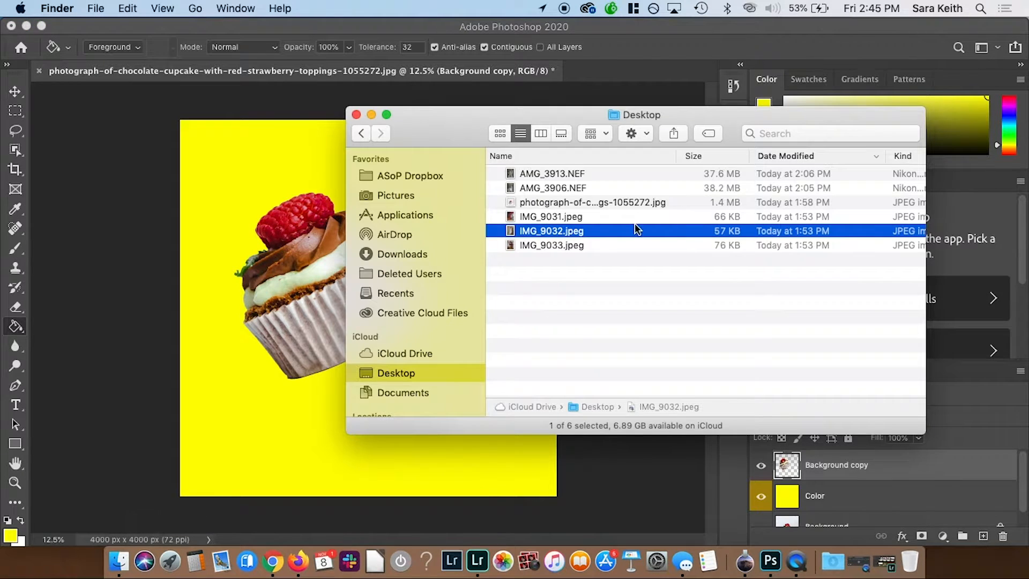
drag(571, 230, 781, 564)
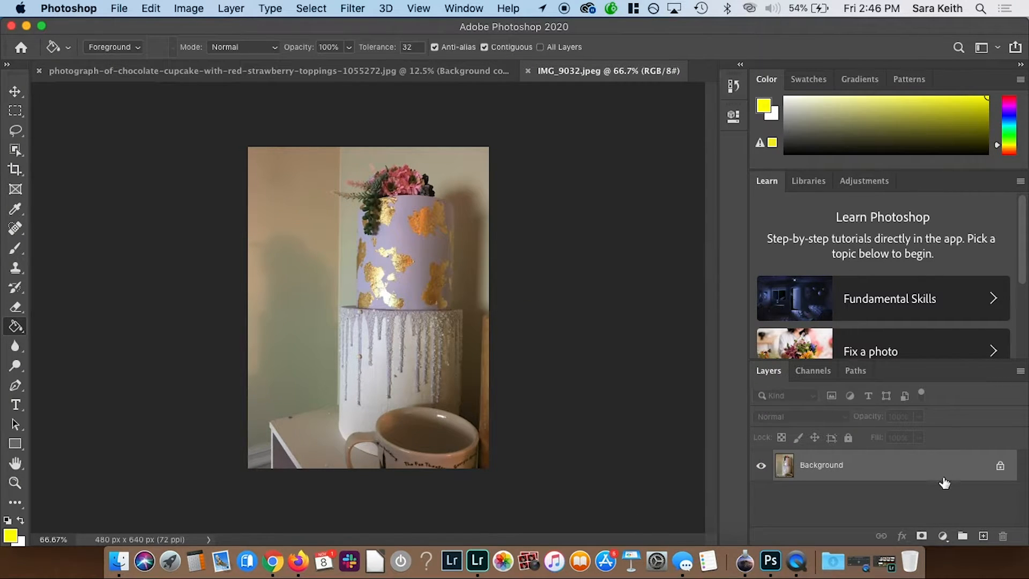
- Duplicate the Background layer of the tiered cake photo and run Select Subject on the copy
drag(940, 473, 984, 537)
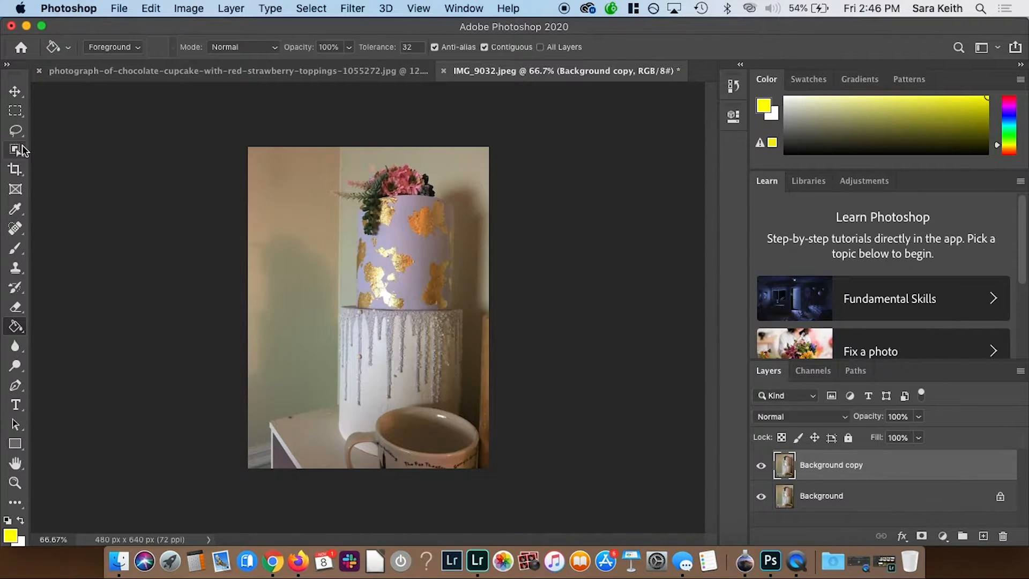
click(279, 8)
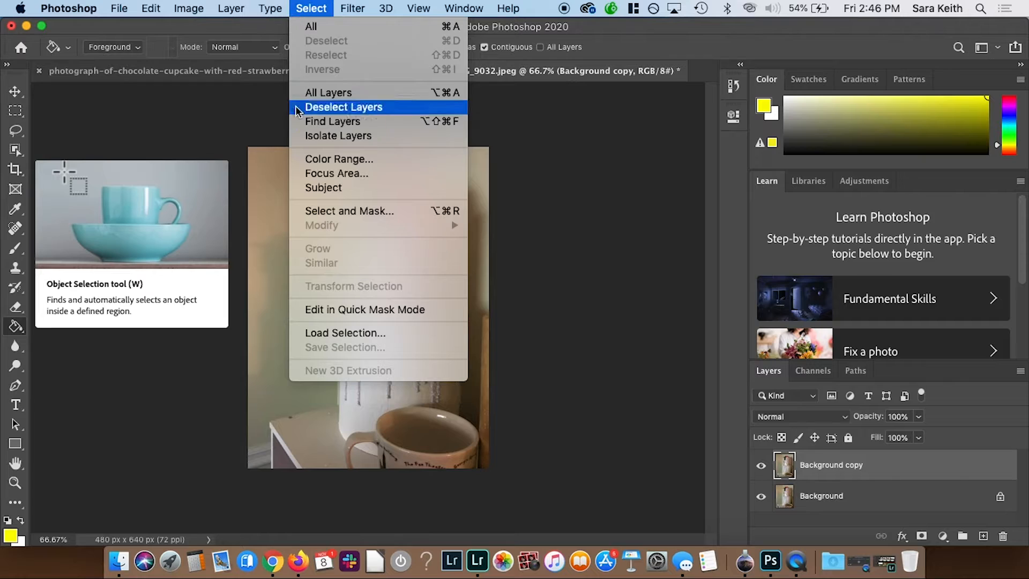
click(300, 185)
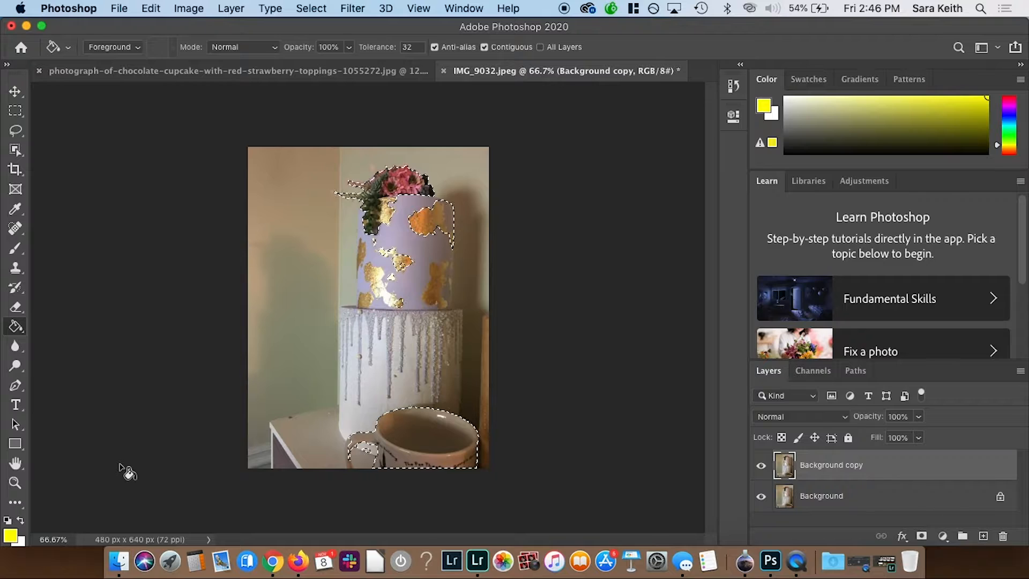
- Refine the subject selection in Select and Mask with a 10 px edge detection radius and 44% contrast
click(15, 152)
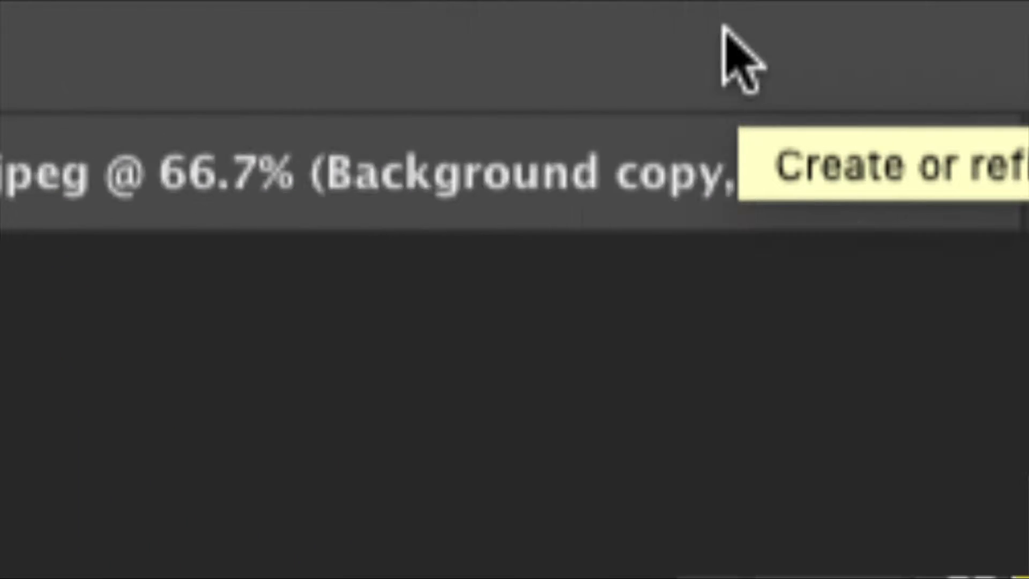
click(725, 27)
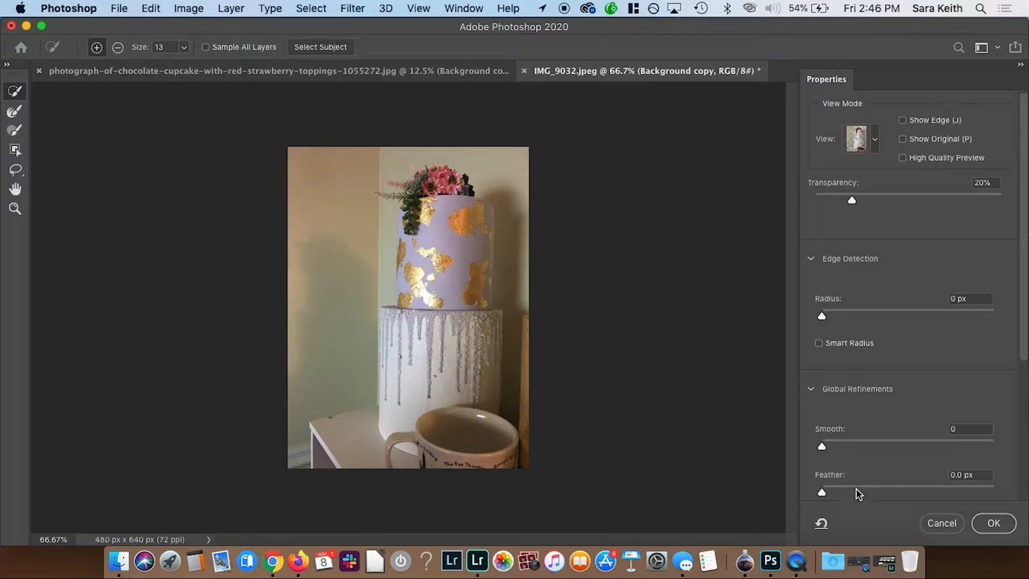
scroll(841, 458, down, 5)
scroll(840, 459, up, 5)
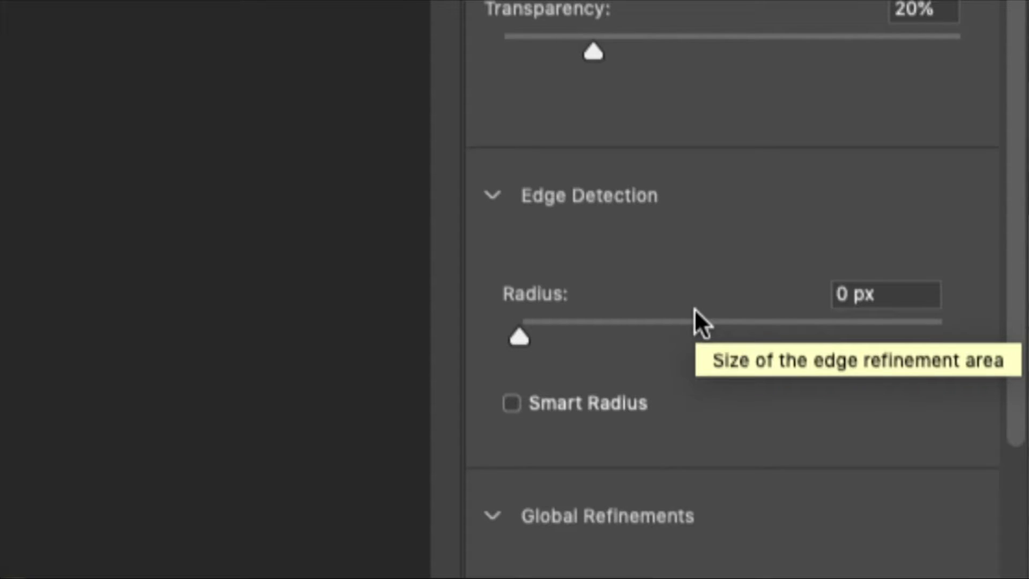
click(683, 323)
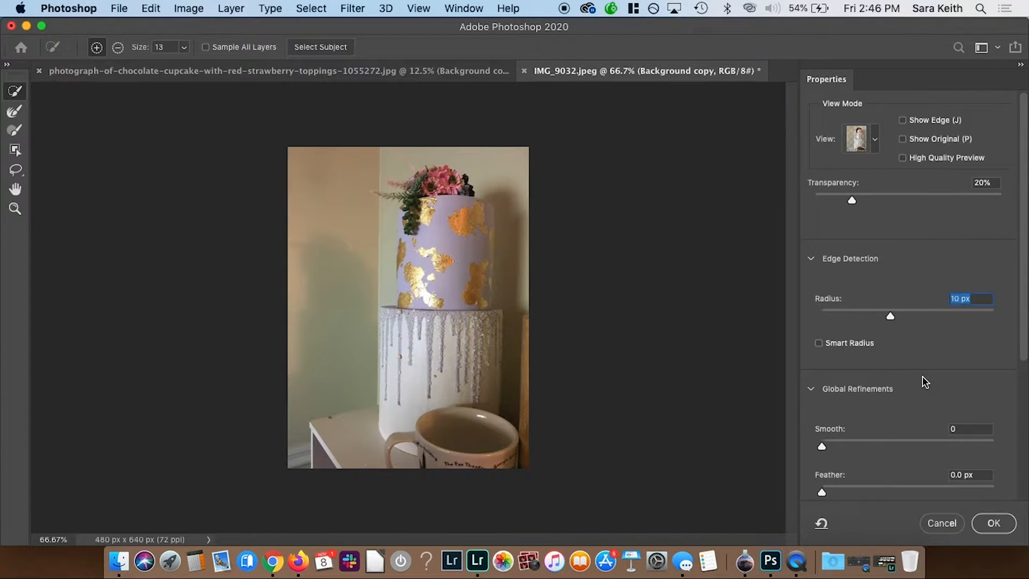
scroll(922, 382, down, 5)
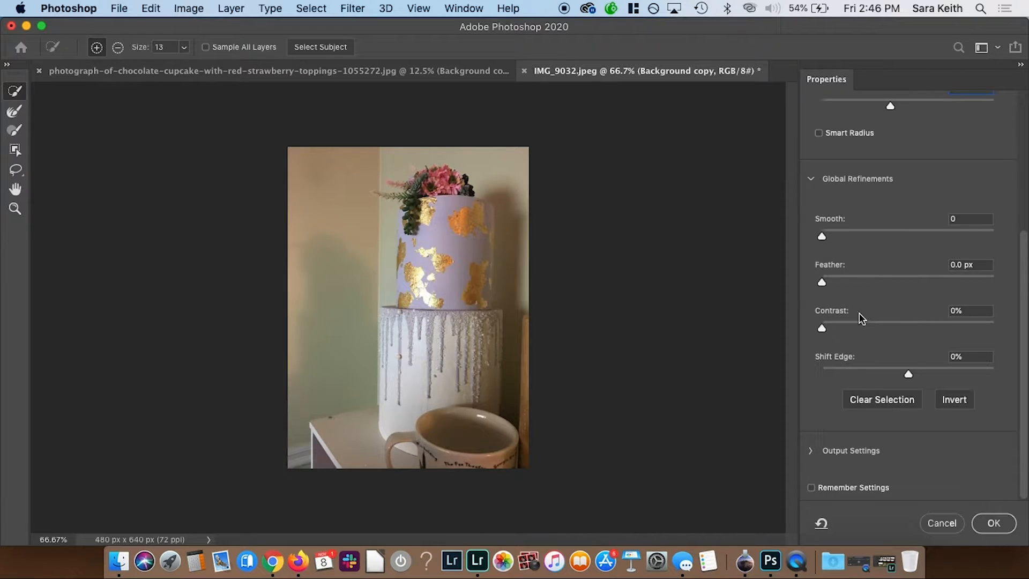
click(898, 322)
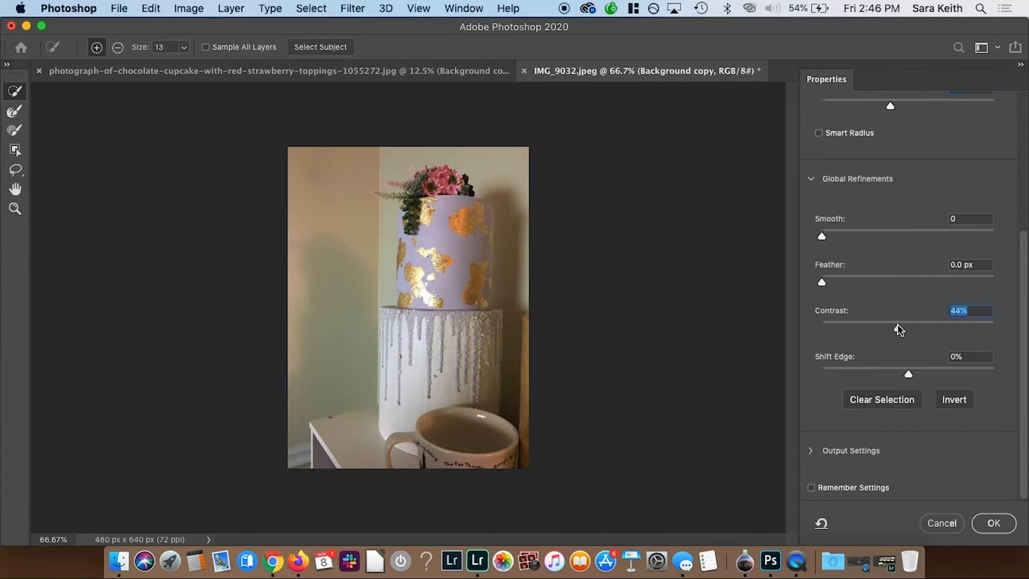
click(992, 522)
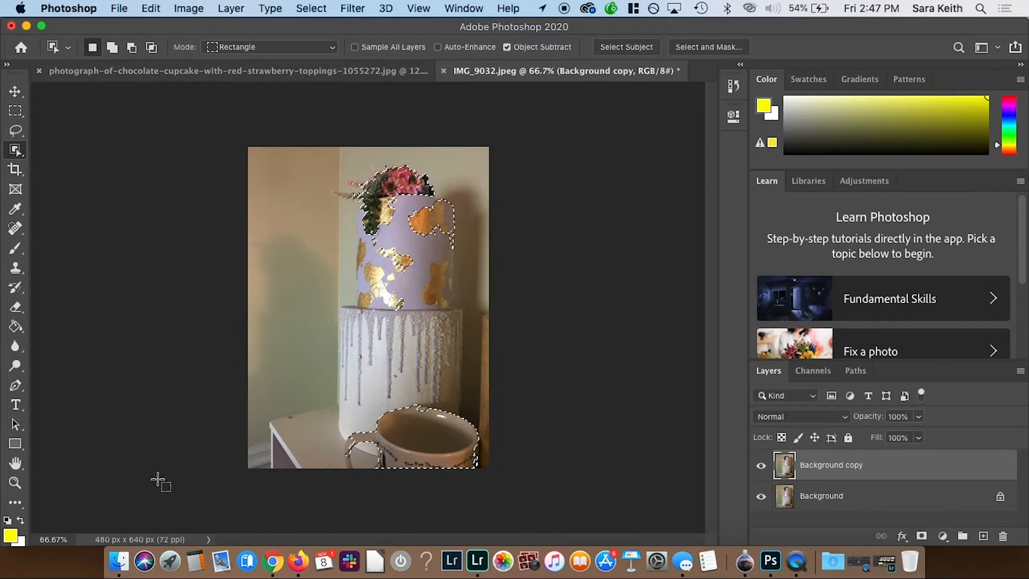
- Switch to Finder and preview the raw photos AMG_3906.NEF and AMG_3913.NEF
click(119, 561)
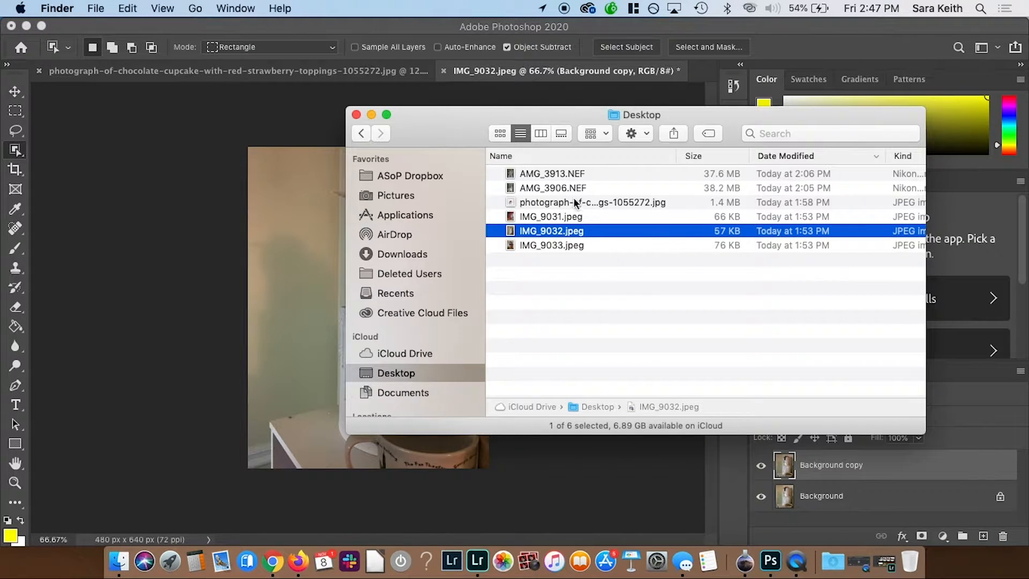
click(562, 188)
key(space)
key(Up)
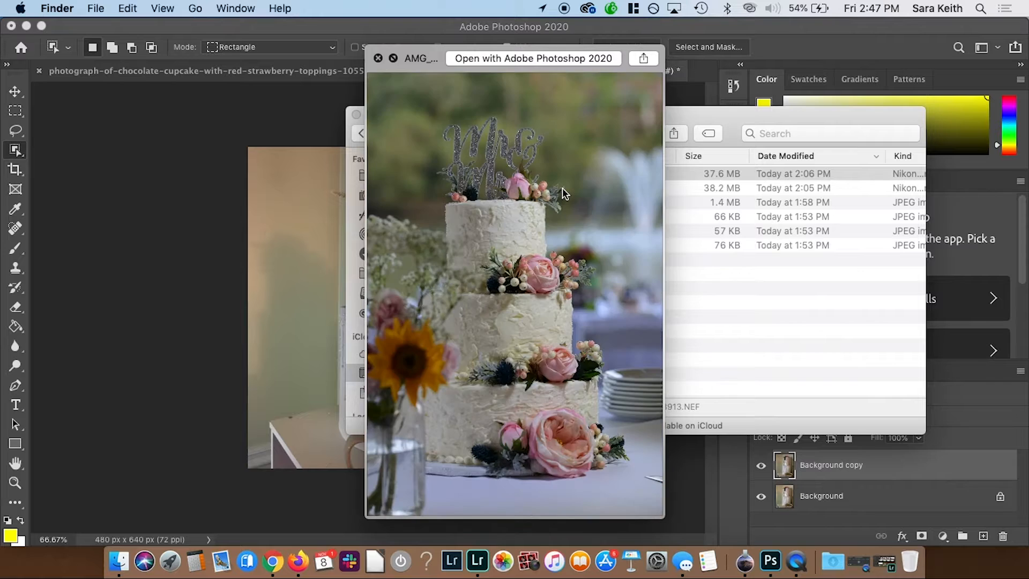
key(space)
- Open AMG_3913.NEF in Photoshop through Camera Raw with unchanged settings and run Select Subject on it
drag(547, 184, 778, 564)
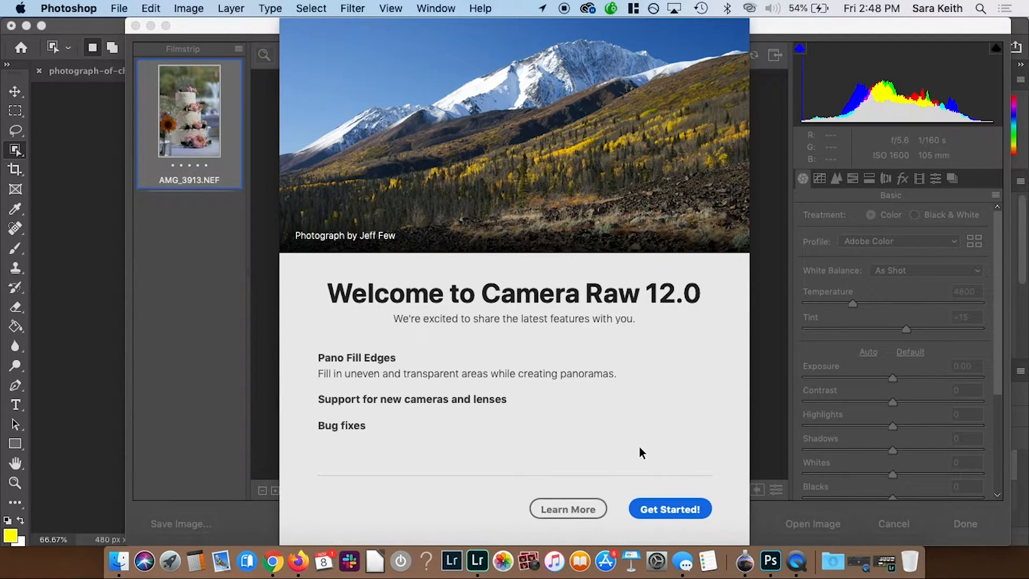
click(664, 510)
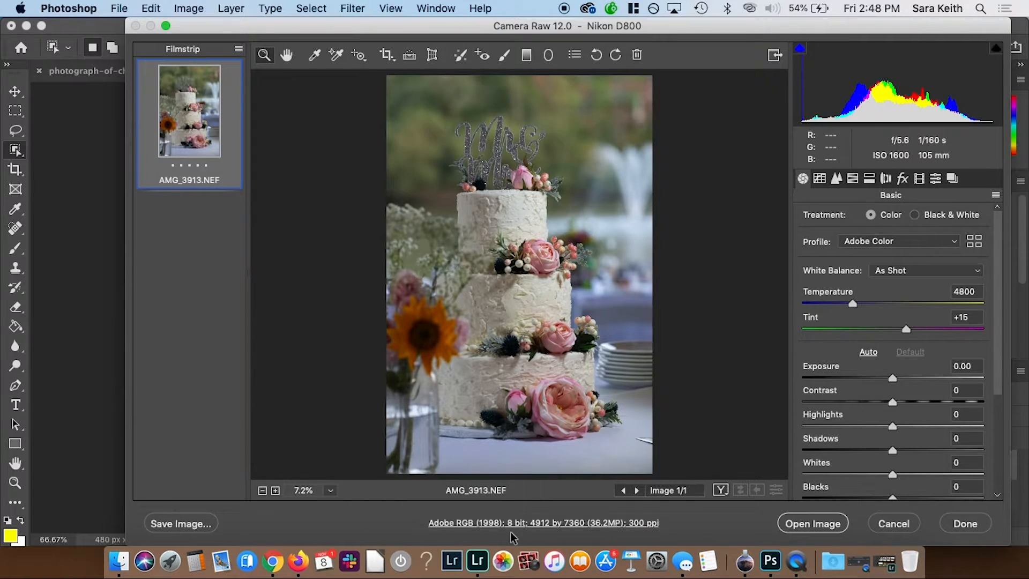
click(831, 523)
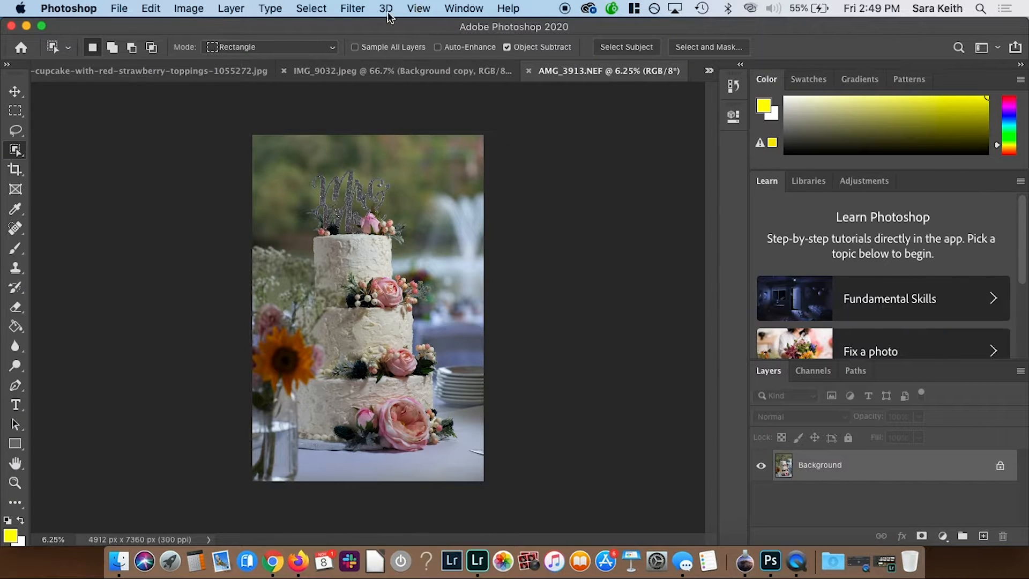
click(309, 8)
click(315, 187)
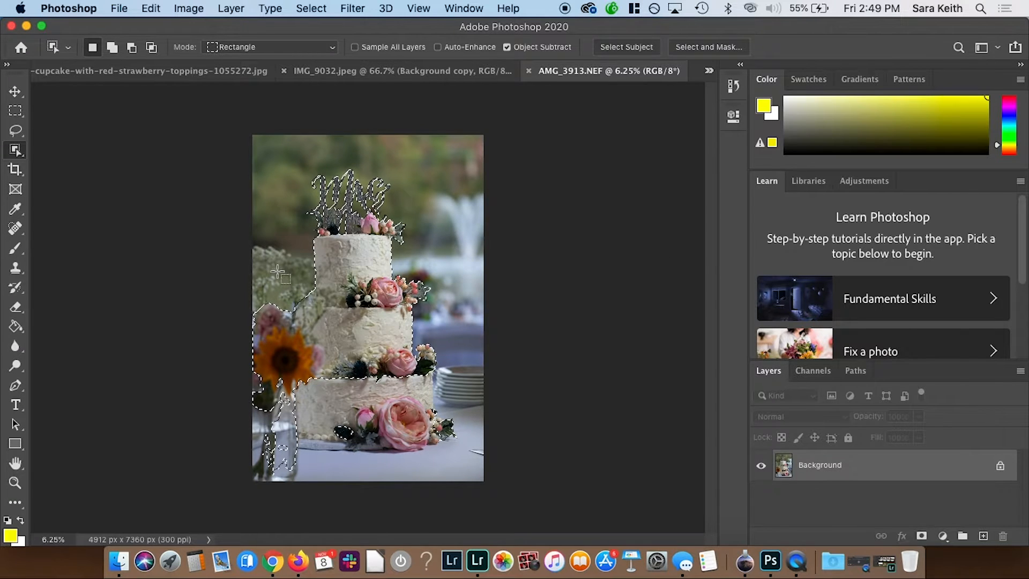
- Examine the selection outline along the wedding cake's tiers, flowers and glitter topper up close
click(15, 482)
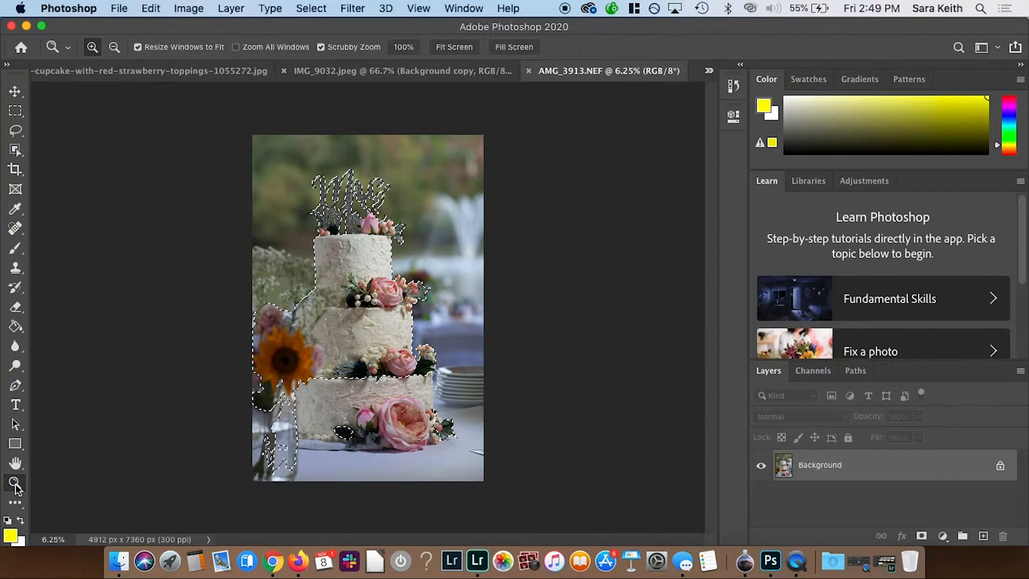
click(364, 348)
click(365, 343)
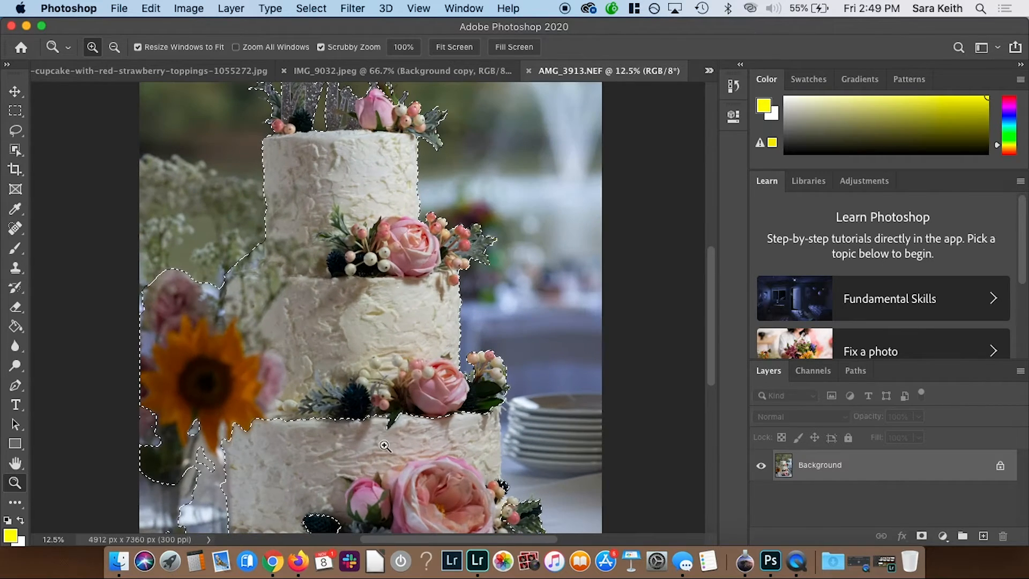
scroll(370, 418, up, 5)
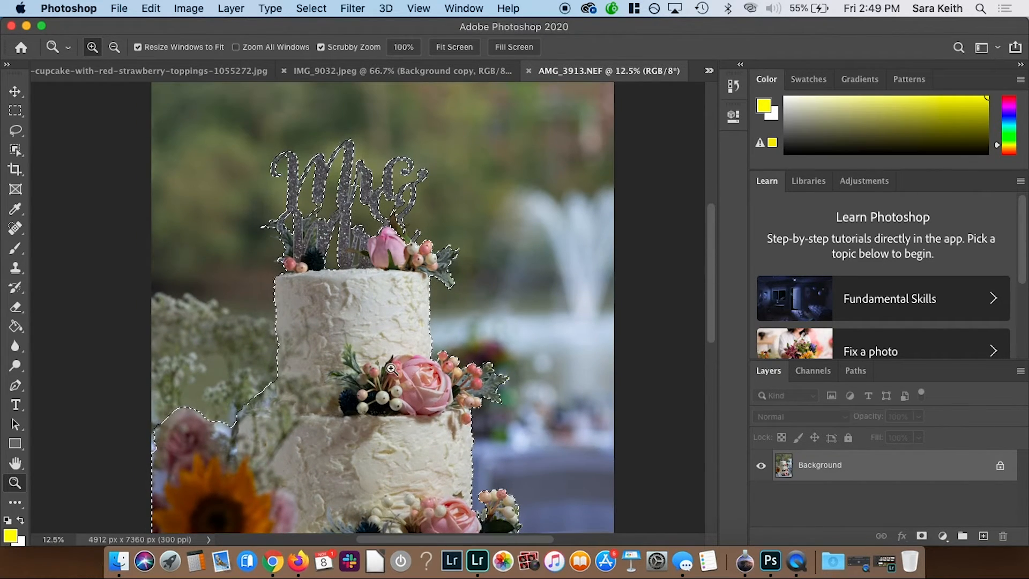
scroll(374, 348, down, 5)
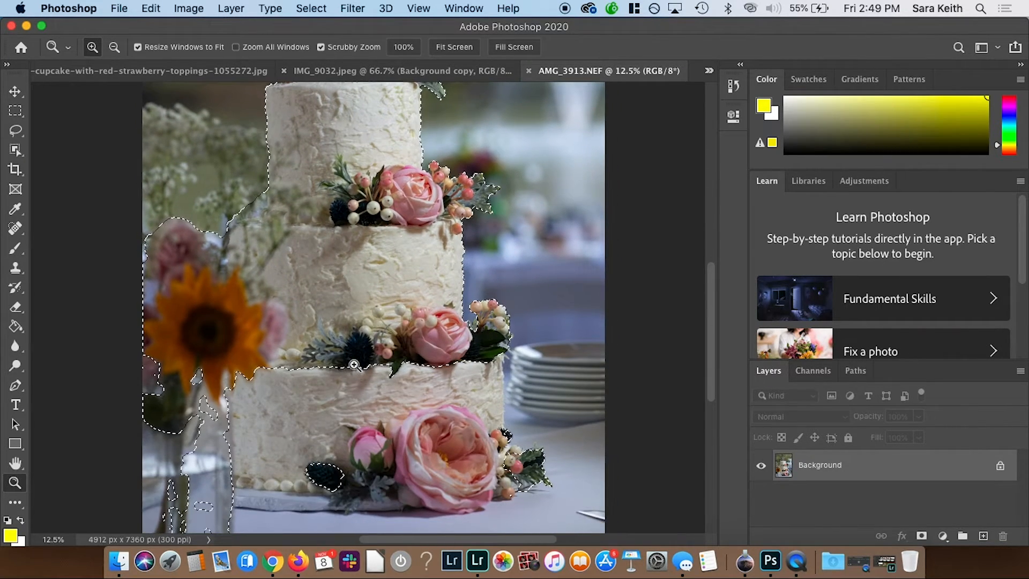
scroll(345, 241, up, 5)
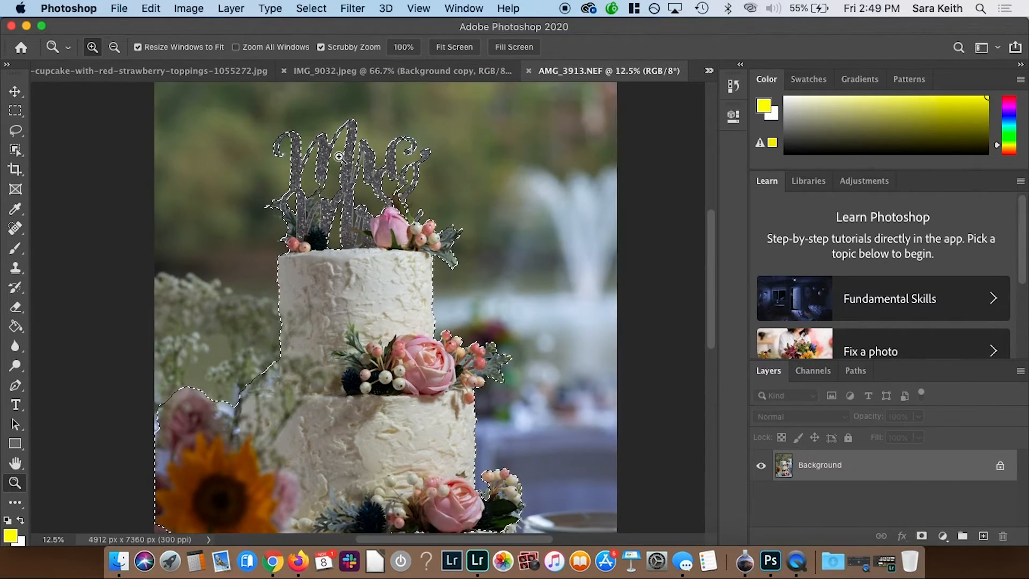
click(339, 157)
drag(340, 157, 340, 156)
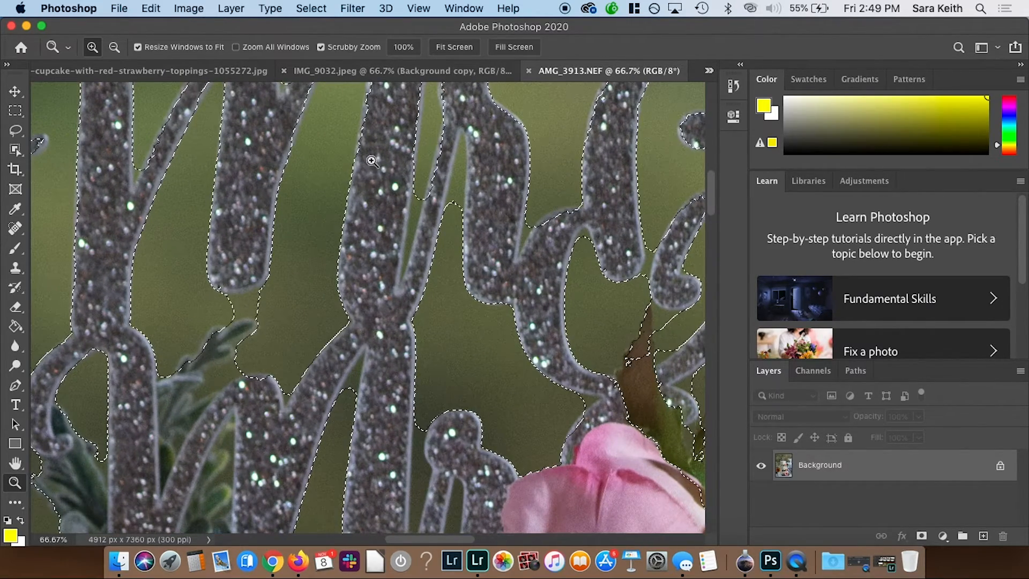
- Switch to the IMG_9032.jpeg document and examine the selection around the gold leaf patches and the whole cake
click(377, 78)
drag(363, 282, 363, 282)
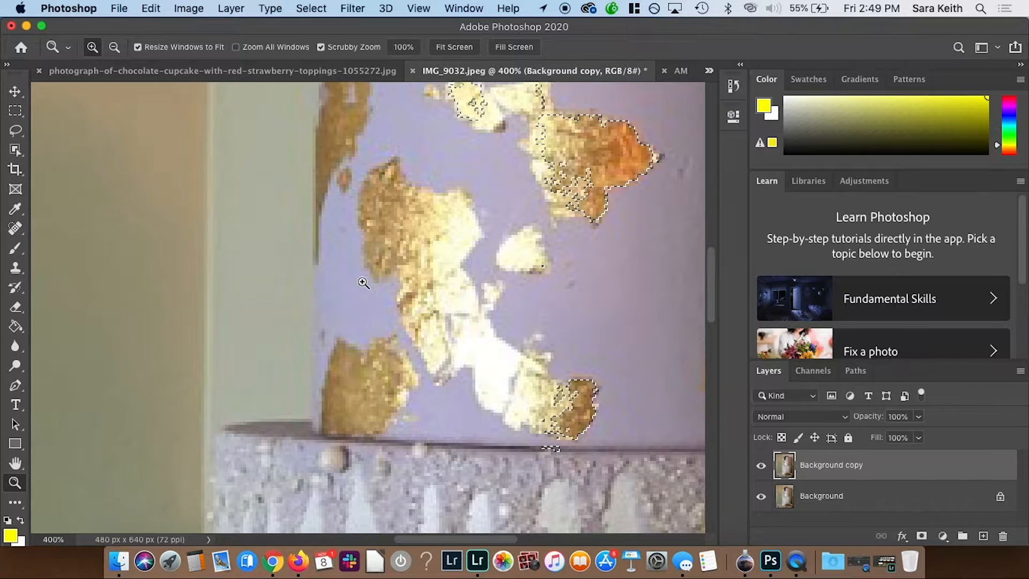
key(super+d)
key(alt)
alt+click(366, 282)
alt+click(366, 282)
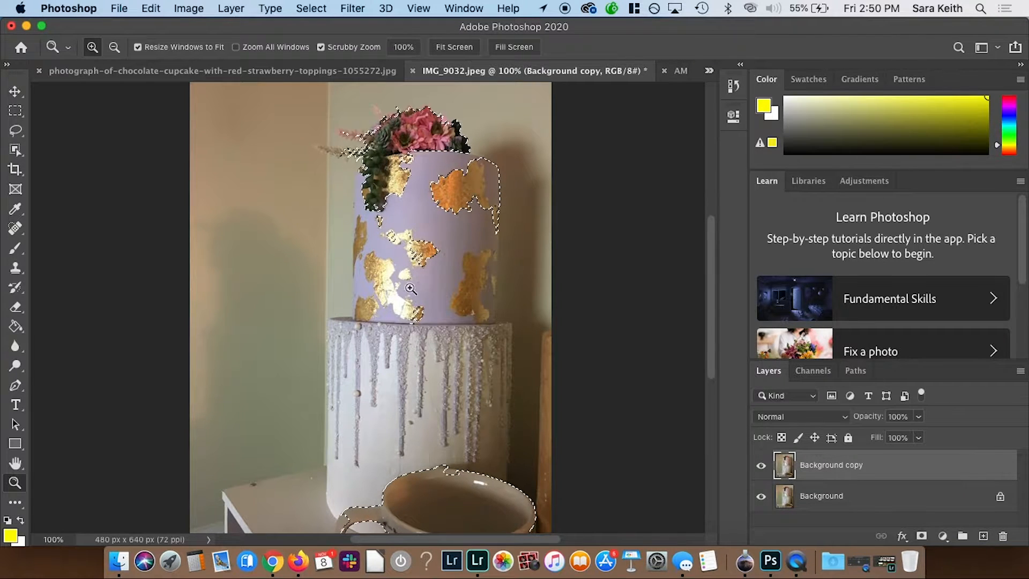
- Clear the subject selection in IMG_9032.jpeg
scroll(385, 320, down, 3)
scroll(402, 391, up, 1)
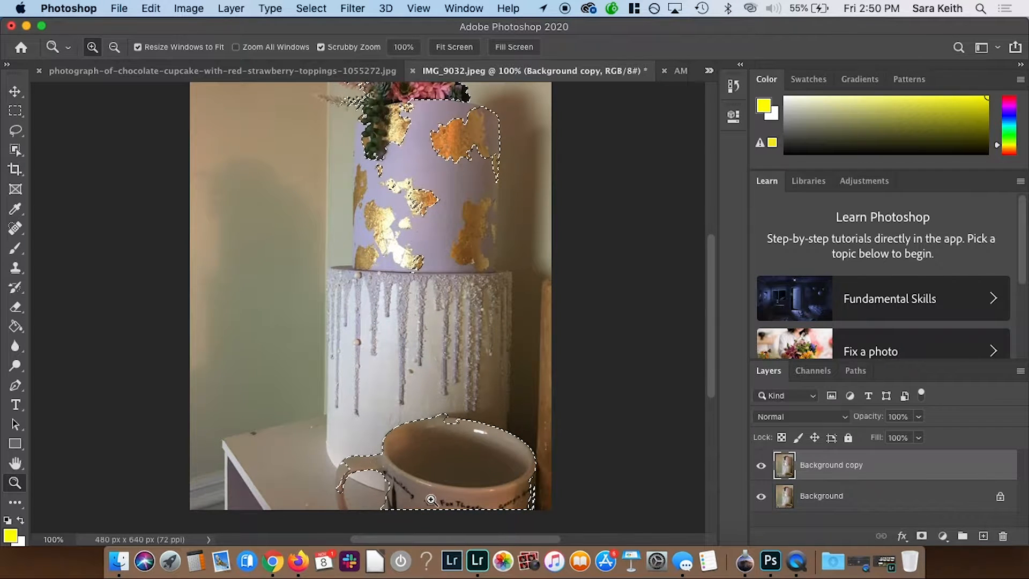
scroll(431, 396, up, 5)
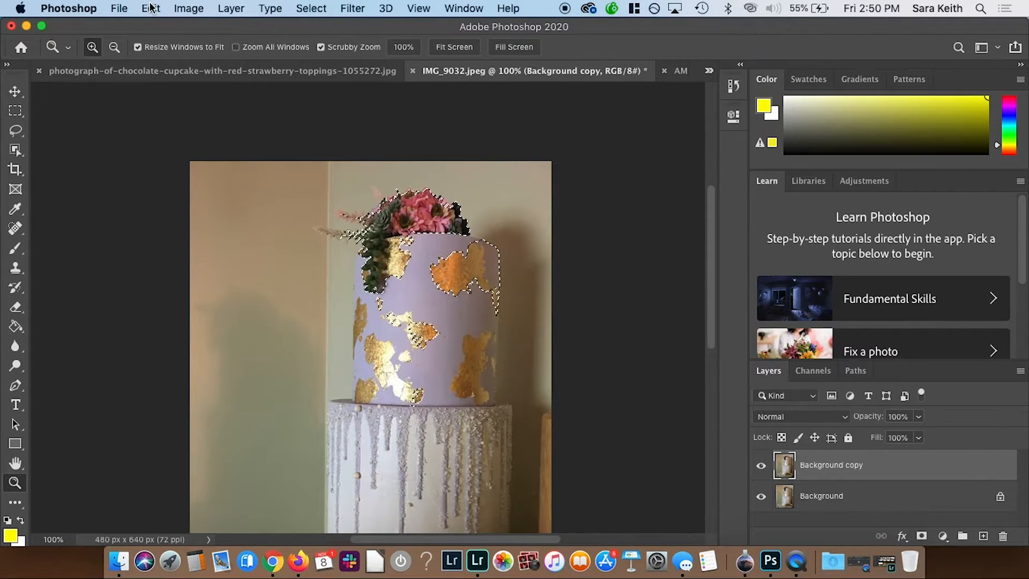
click(310, 8)
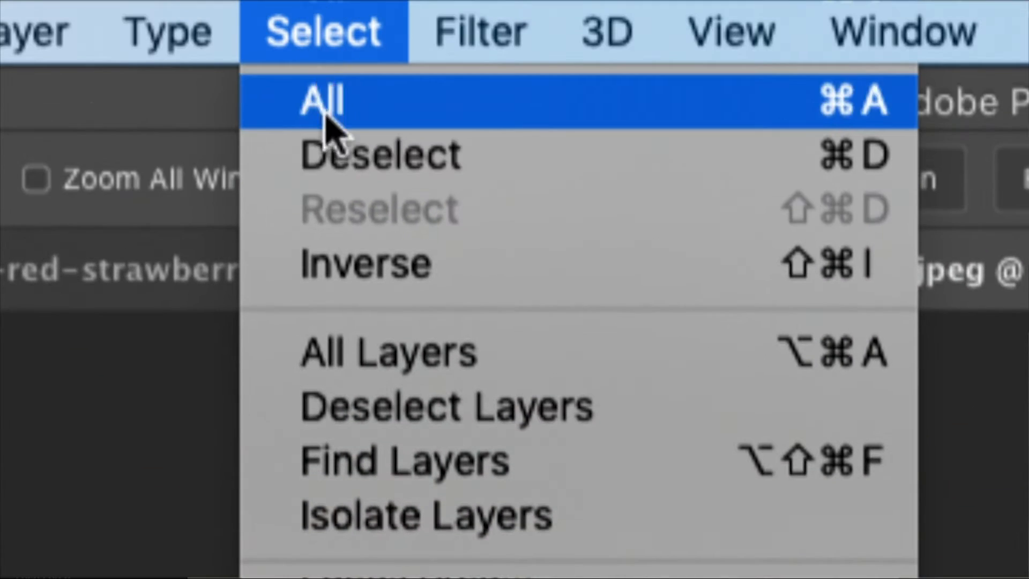
click(329, 145)
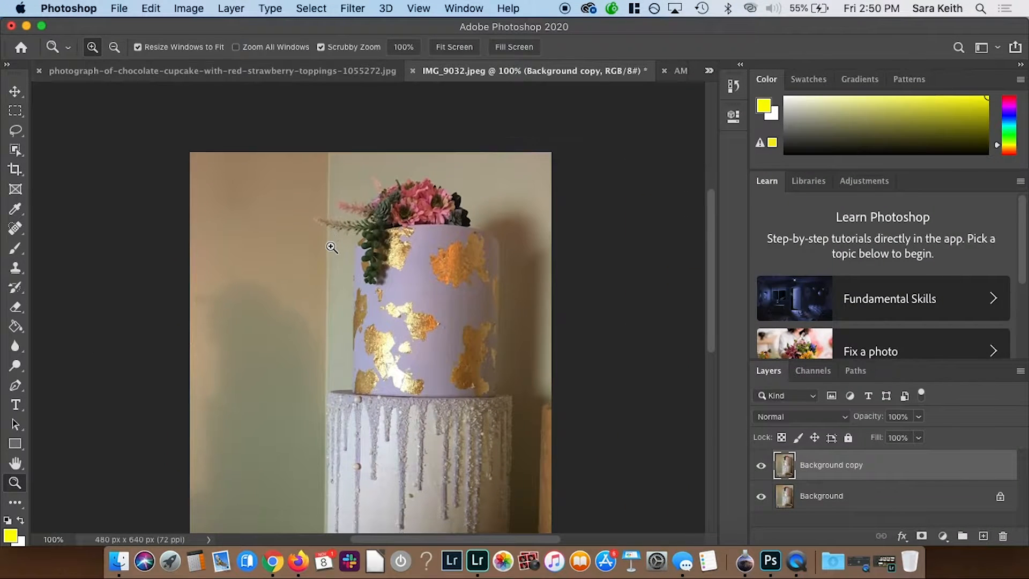
- Try to select the cake with the Object Selection Tool in Rectangle mode, framing it from the upper tier down to the mug
scroll(332, 247, down, 5)
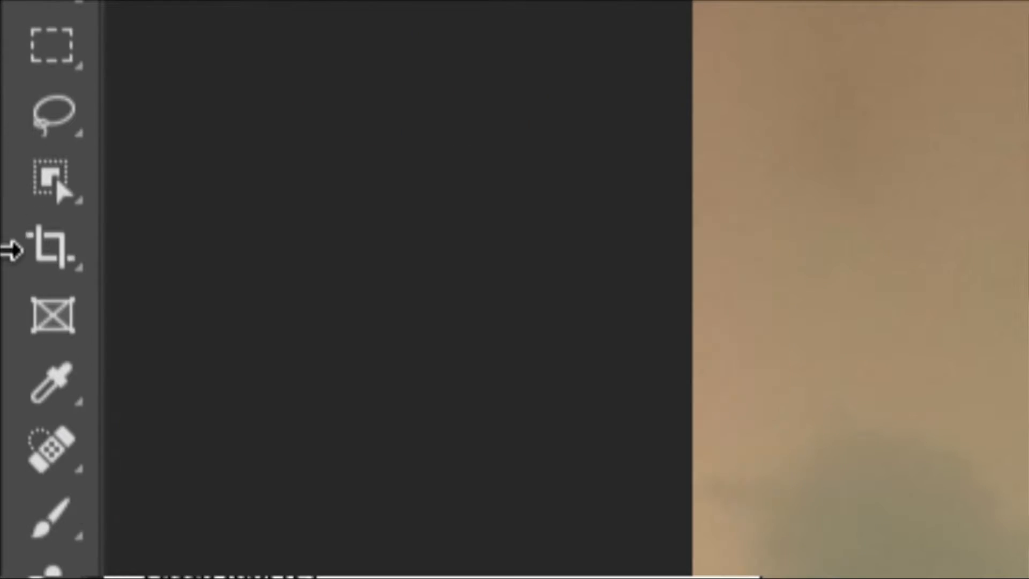
click(12, 181)
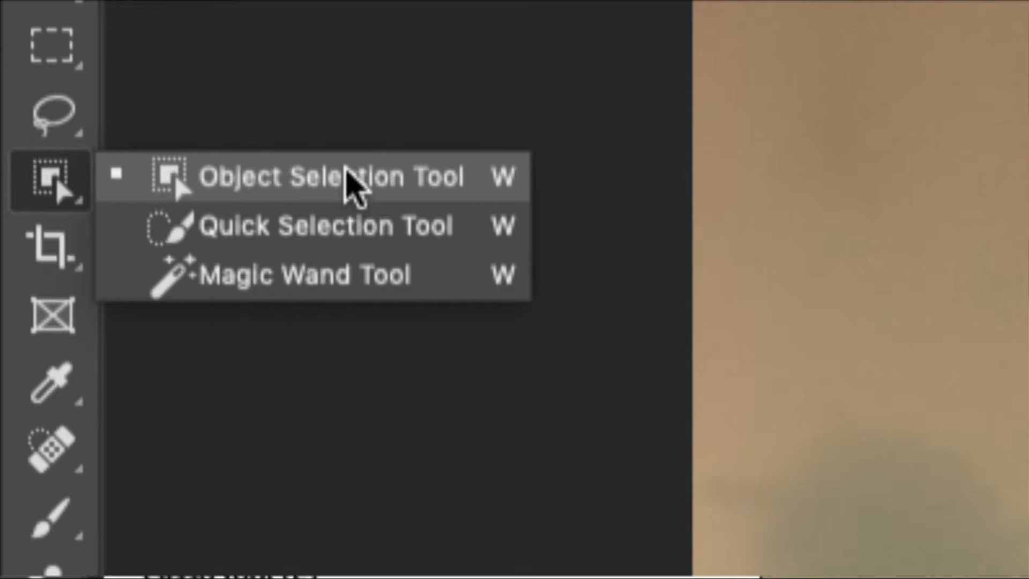
click(345, 177)
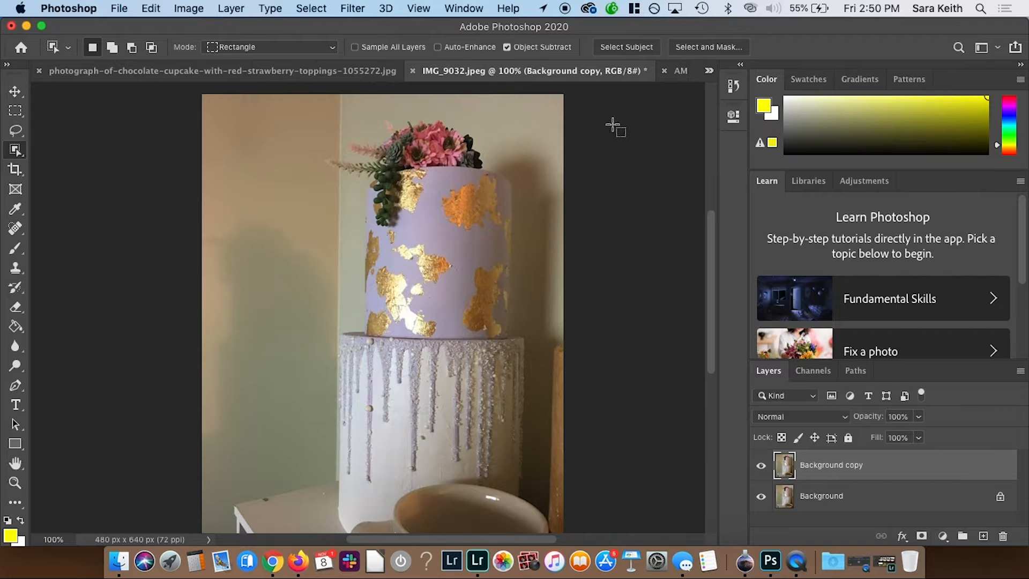
drag(747, 82, 377, 166)
drag(449, 164, 451, 165)
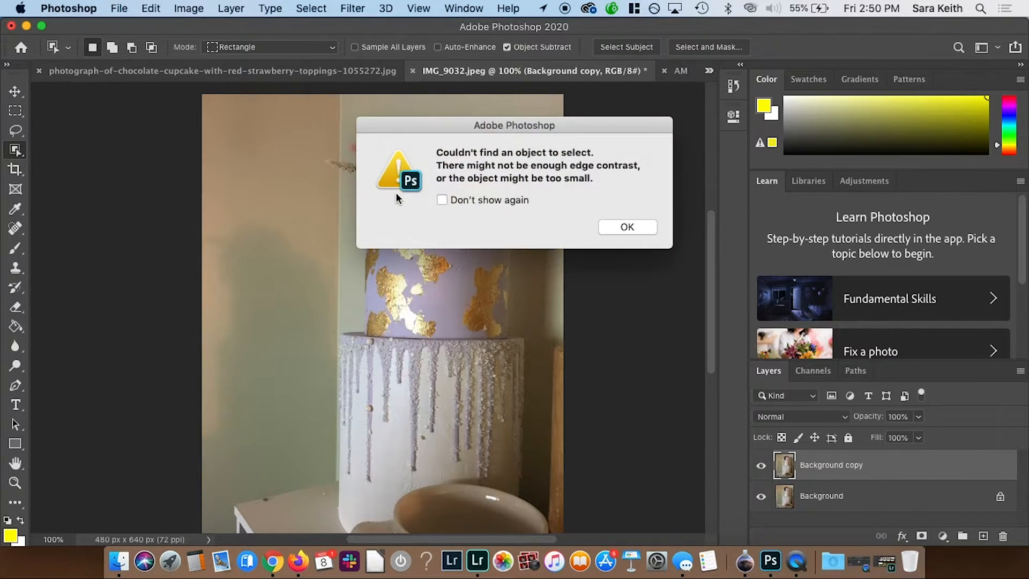
click(622, 229)
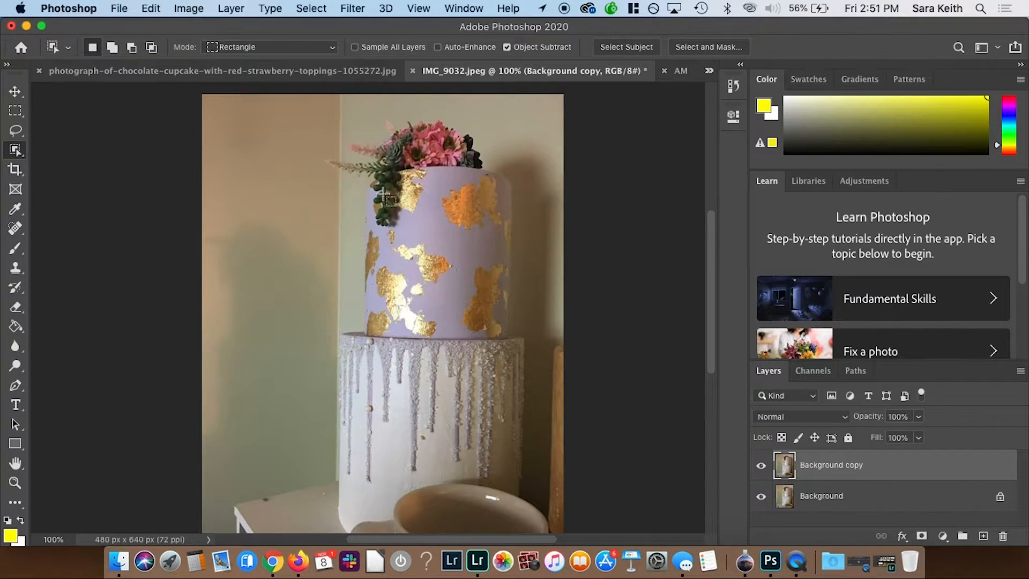
drag(378, 191, 545, 483)
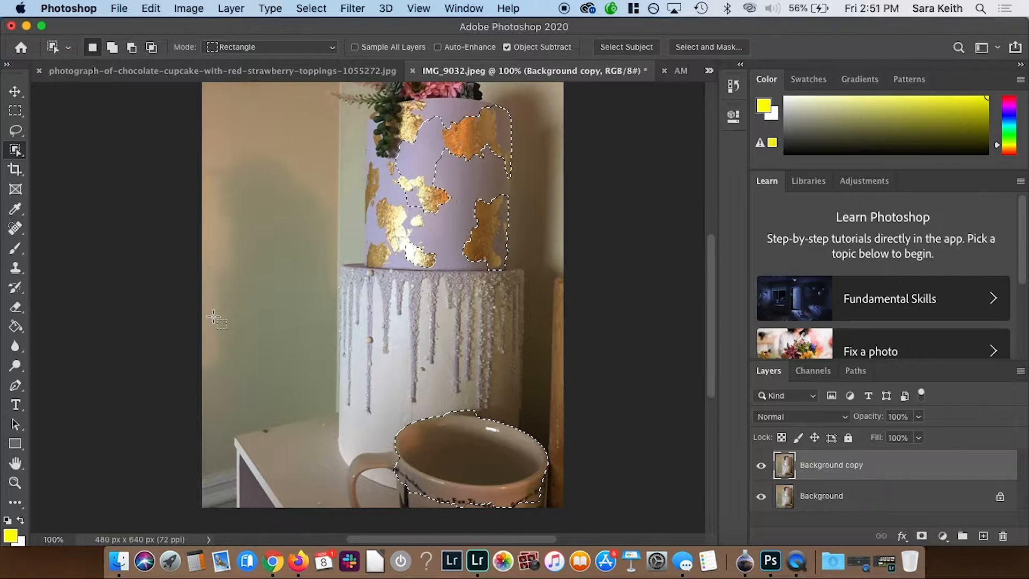
- Switch to the Polygonal Lasso Tool and clear the current object selection
click(15, 131)
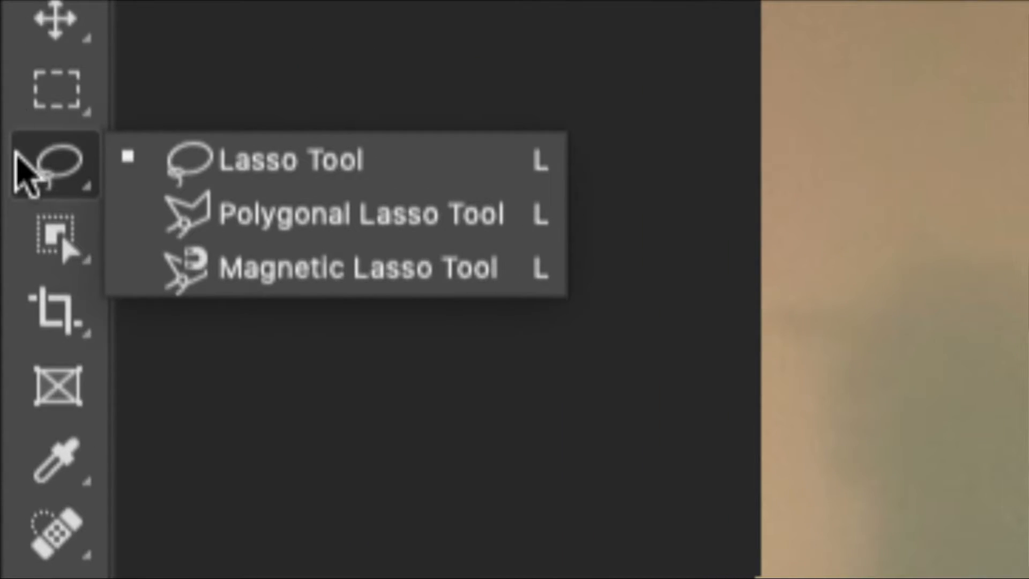
click(248, 219)
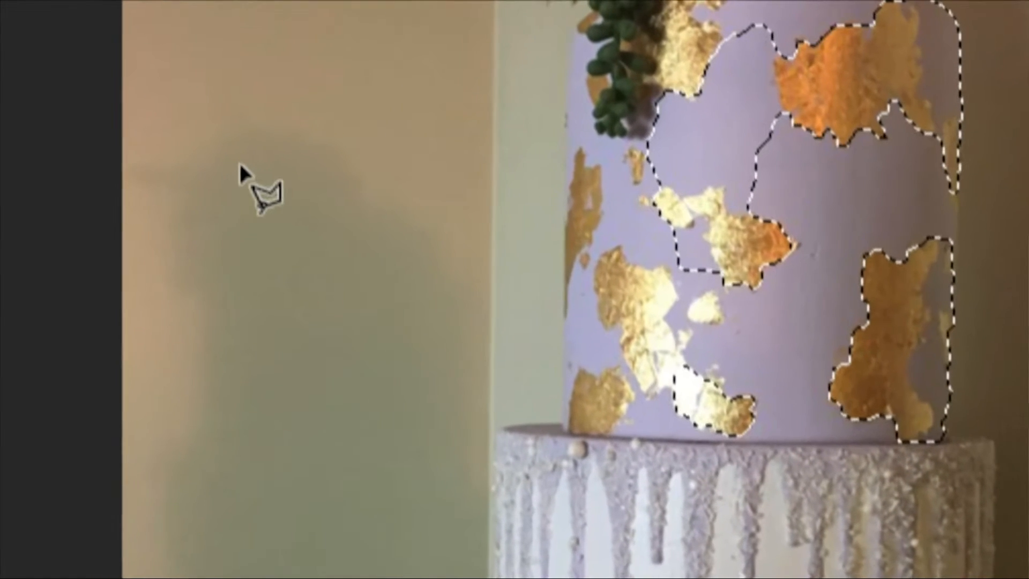
key(super+d)
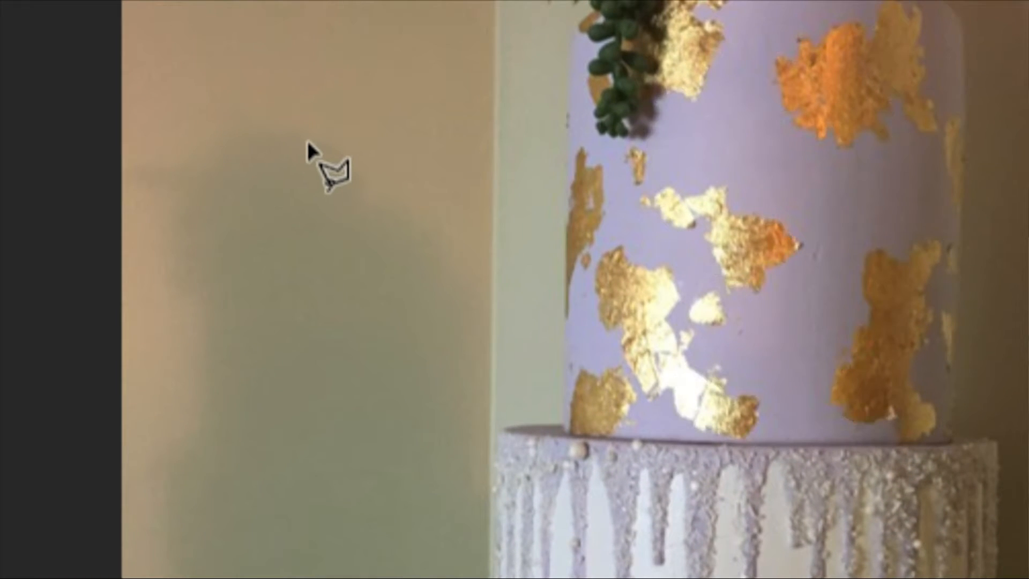
- Outline a tilted four-sided area of the wall beside the cake with the Polygonal Lasso and deselect it
click(111, 299)
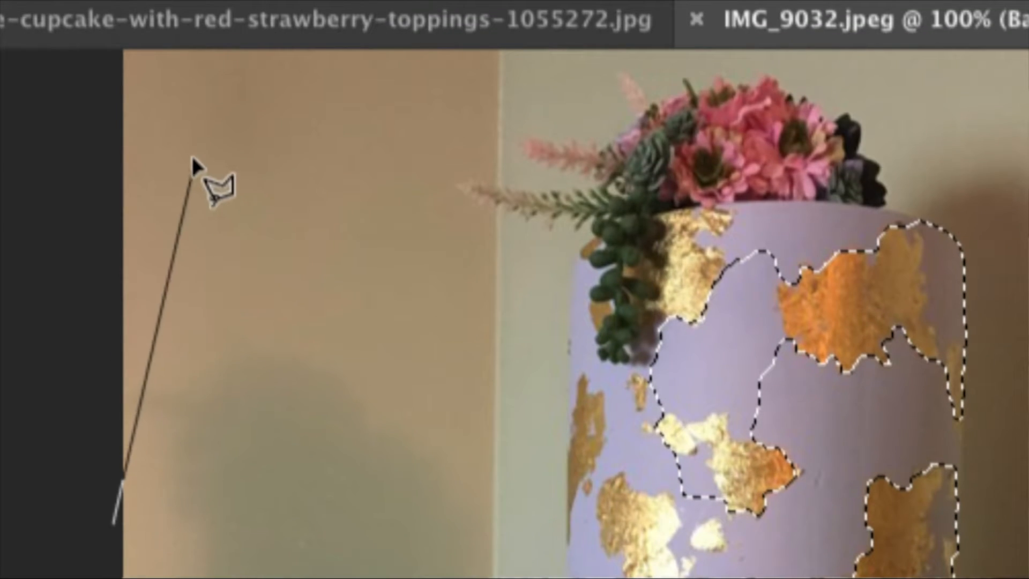
click(191, 155)
click(508, 232)
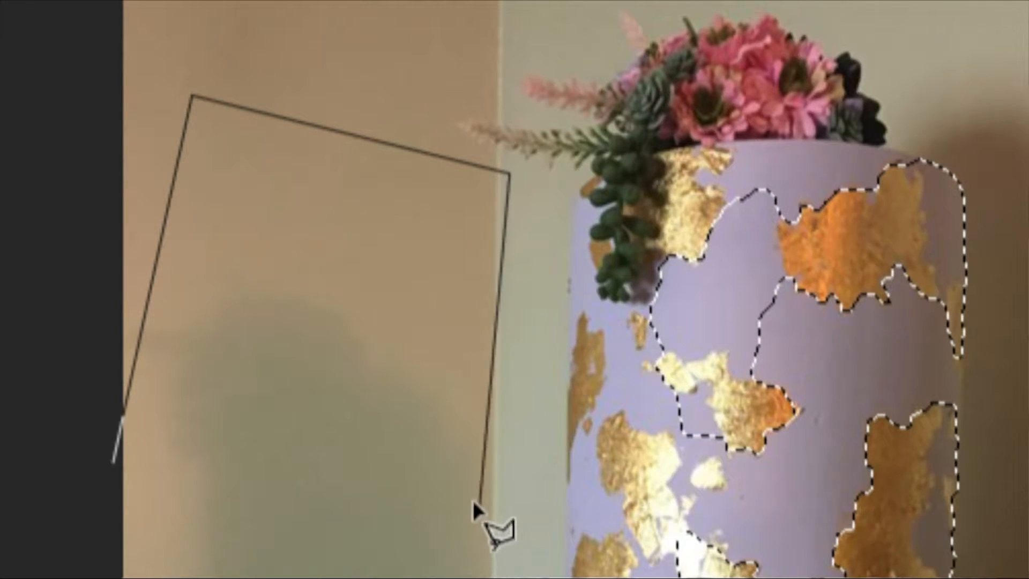
click(470, 489)
click(113, 462)
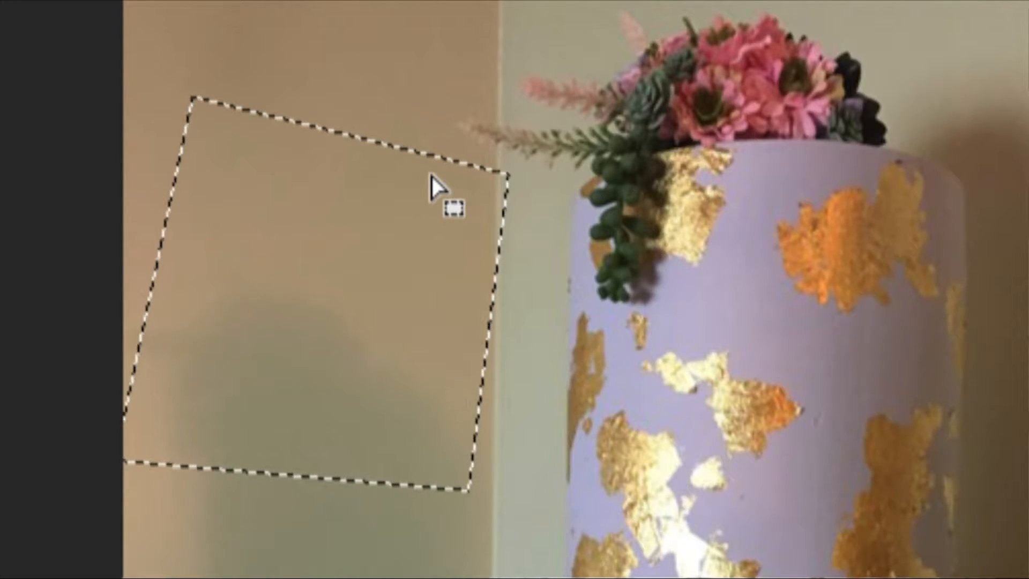
key(ctrl)
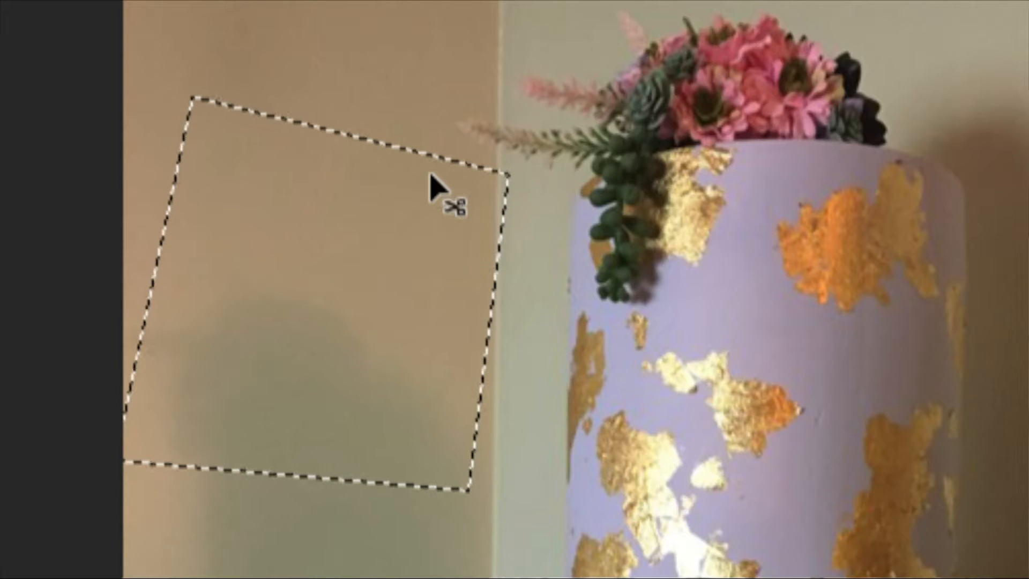
key(ctrl+d)
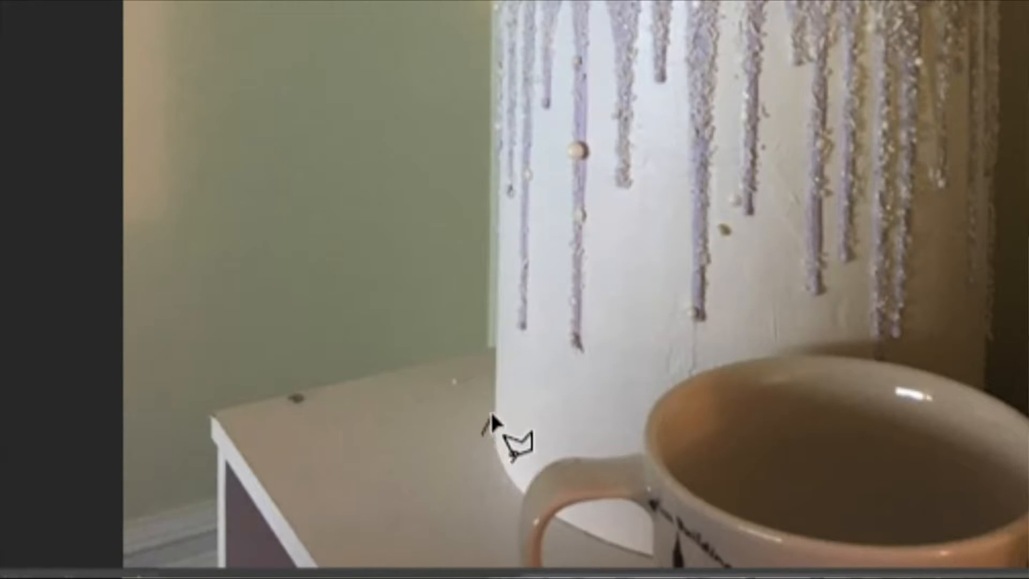
- Start a polygonal outline at the cake's lower left base and trace up the left edges of the lower and upper tiers
click(492, 433)
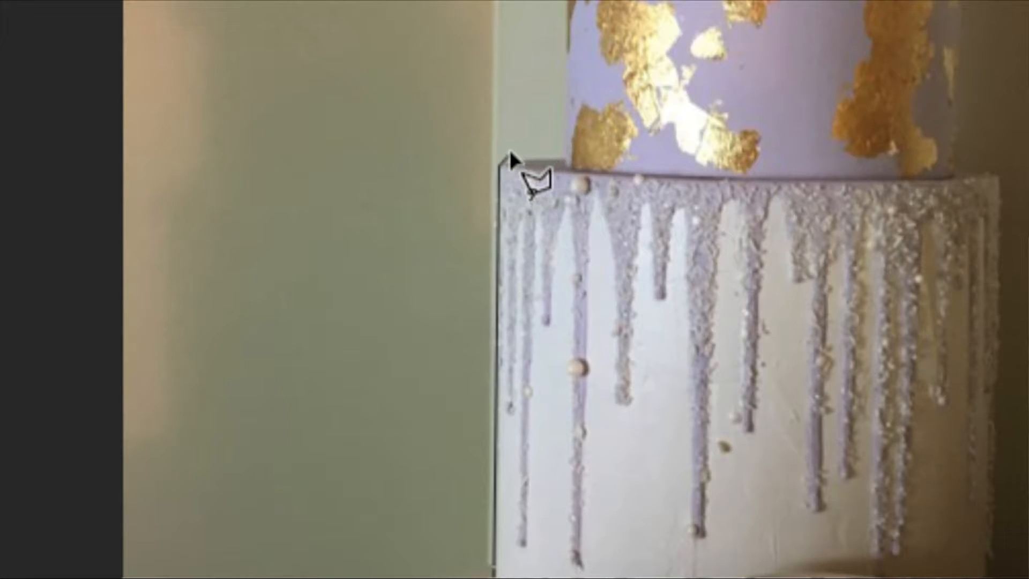
click(510, 154)
click(560, 151)
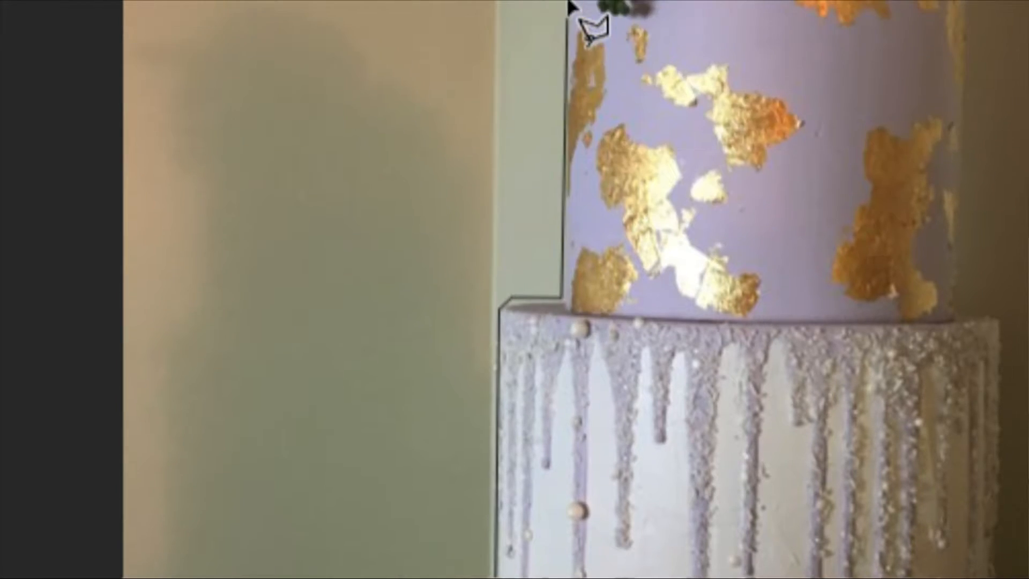
click(574, 140)
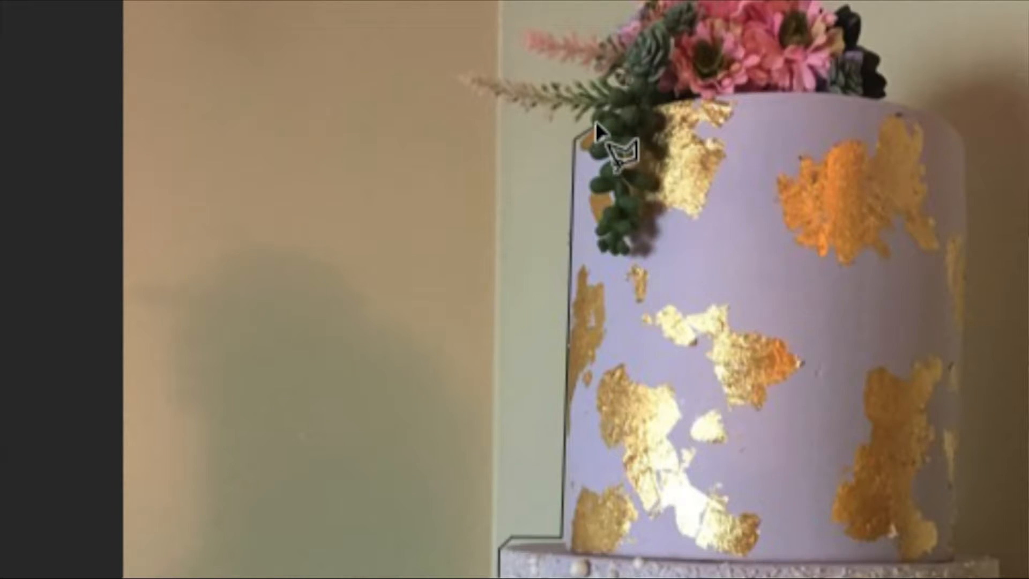
- Continue the polygonal outline loosely around the trailing leaves and pink flower topper to the right side of the cake's top
click(588, 122)
click(446, 89)
click(472, 54)
click(501, 58)
click(571, 138)
click(683, 115)
click(844, 132)
click(904, 203)
click(897, 272)
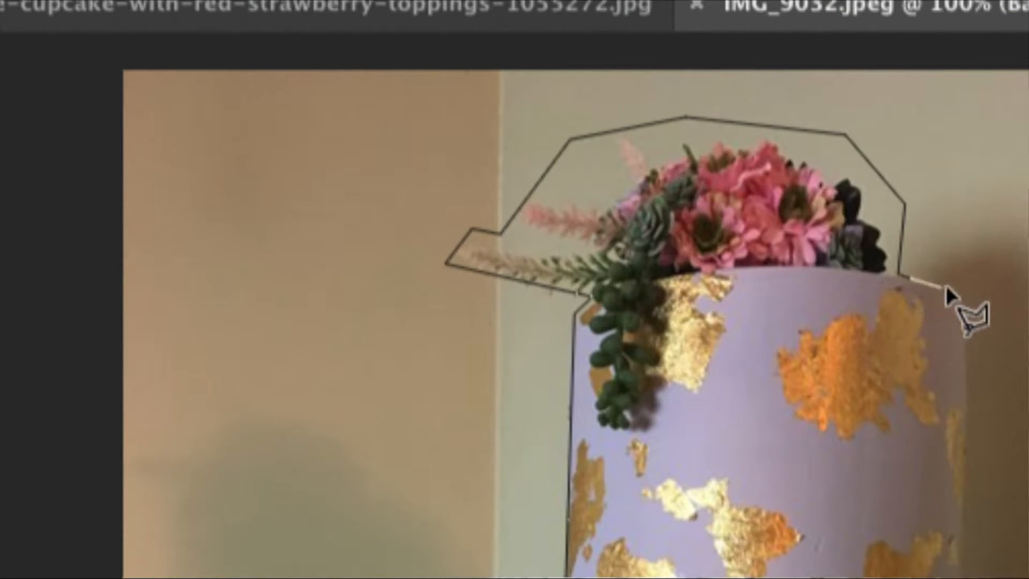
- Trace the polygonal outline down the right edges of both tiers to the mug's rim
click(958, 289)
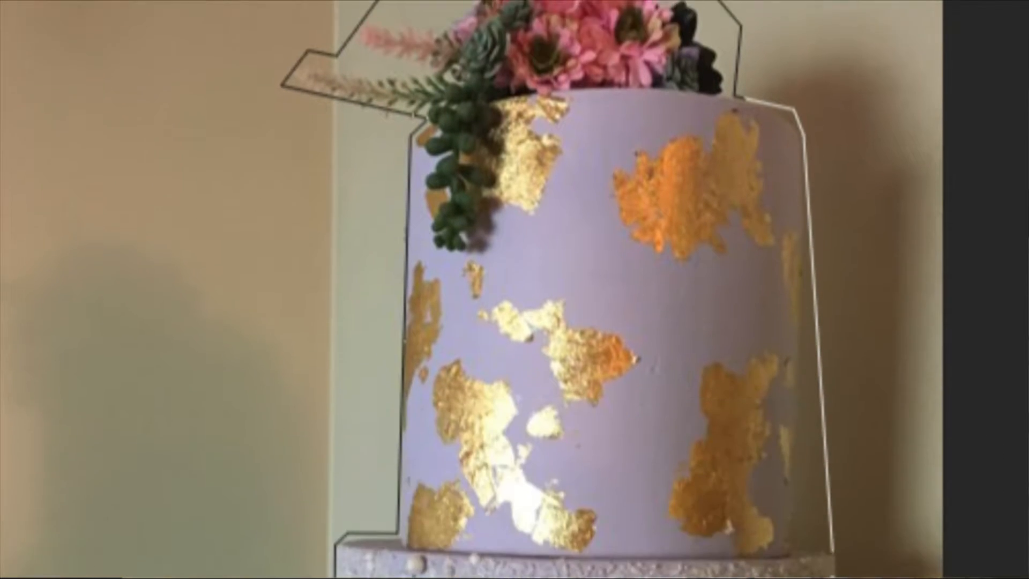
click(794, 499)
click(831, 517)
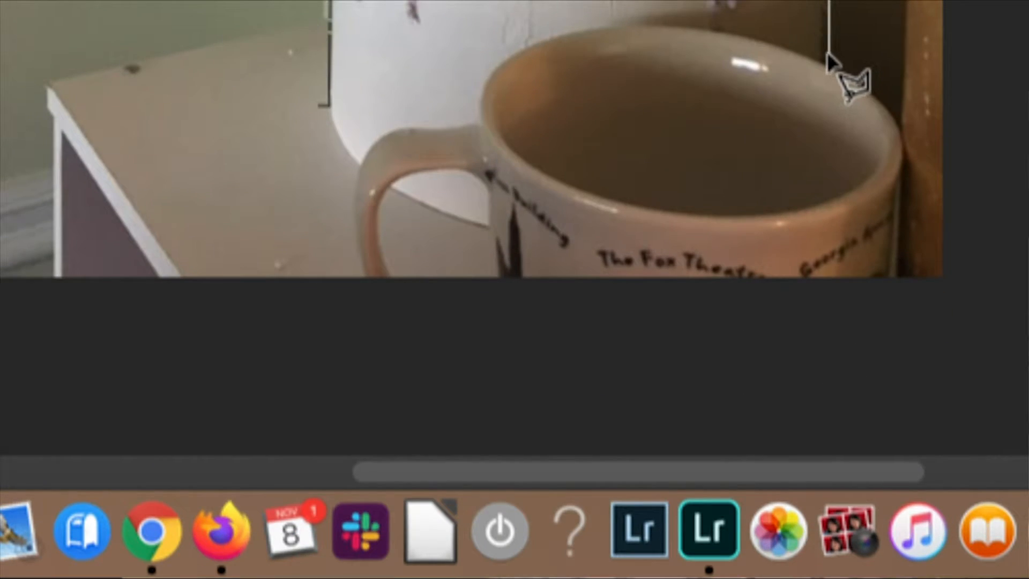
click(829, 51)
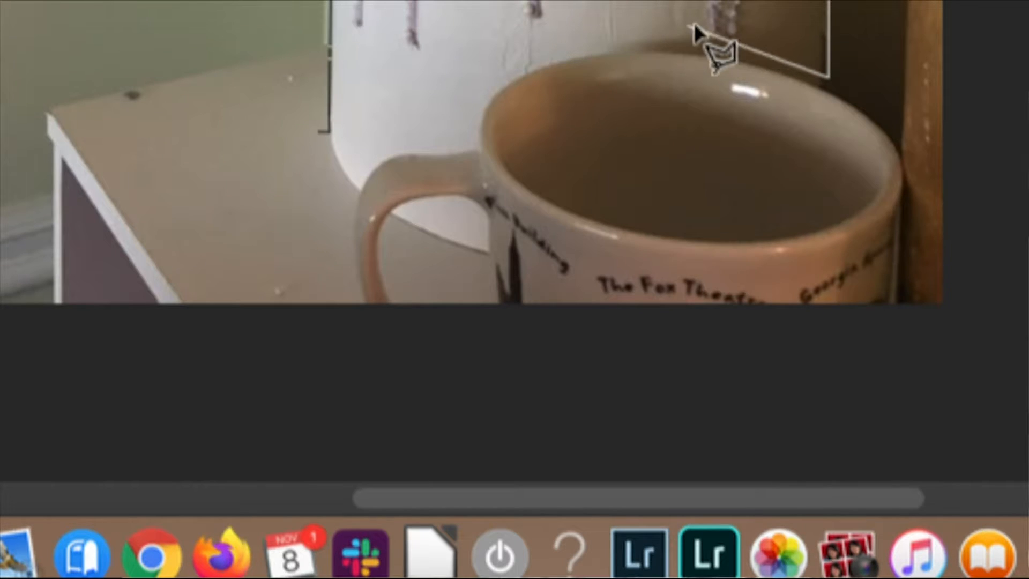
- Follow the mug's rim and handle back to the starting point, close the polygonal selection, and review it around the whole cake
click(714, 47)
click(575, 47)
click(514, 72)
click(464, 103)
click(471, 140)
click(376, 148)
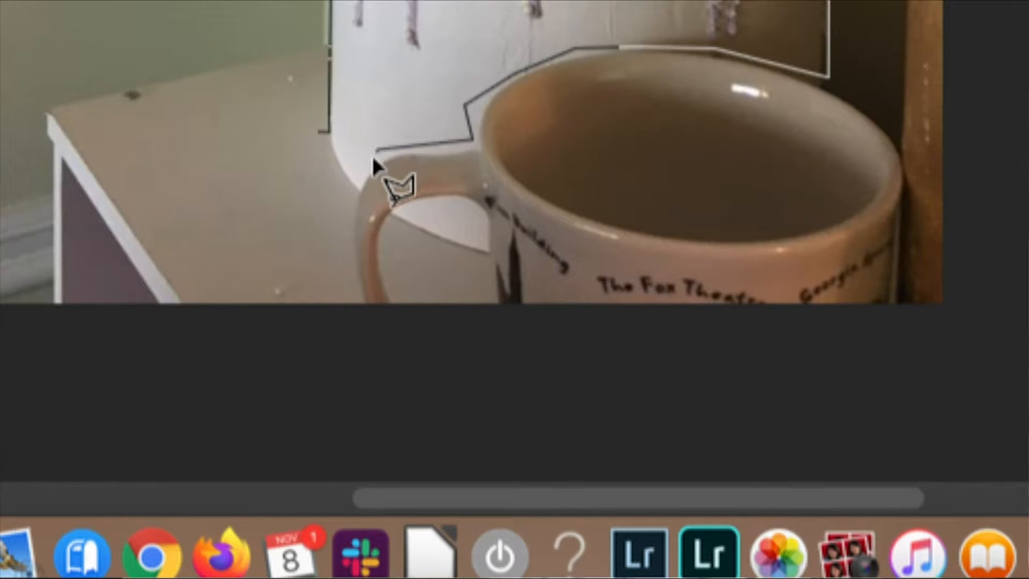
click(325, 130)
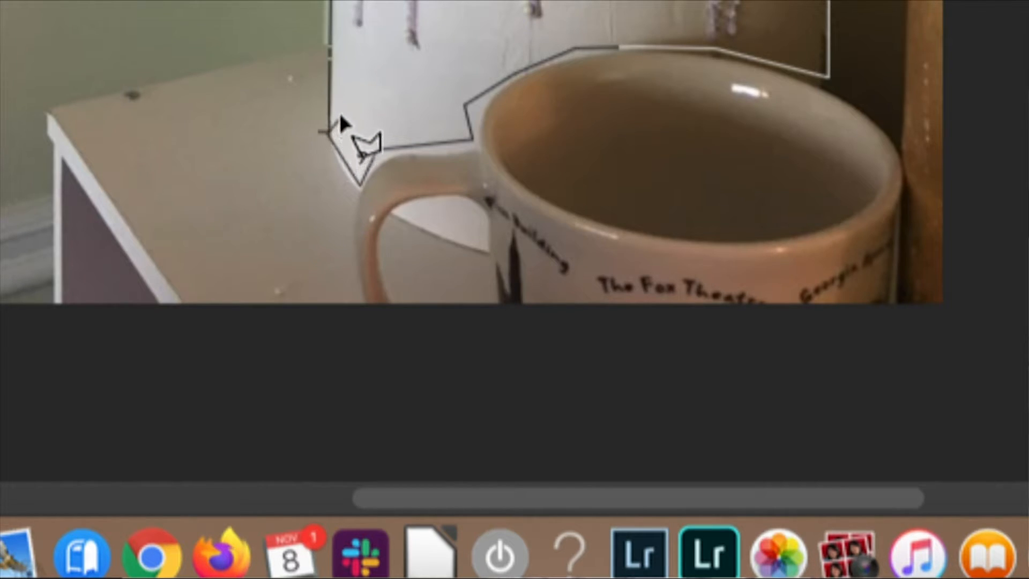
click(336, 129)
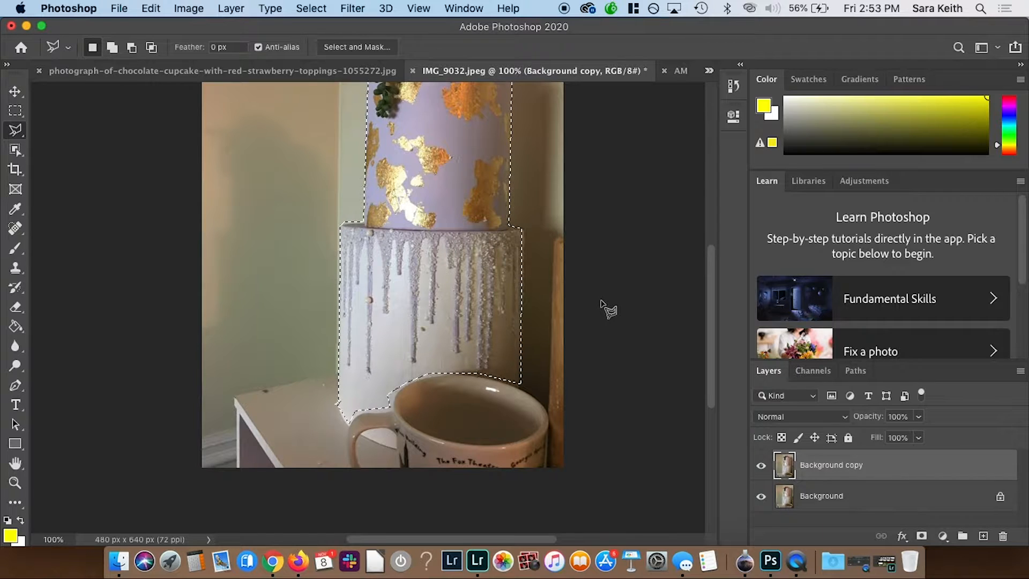
scroll(608, 310, up, 5)
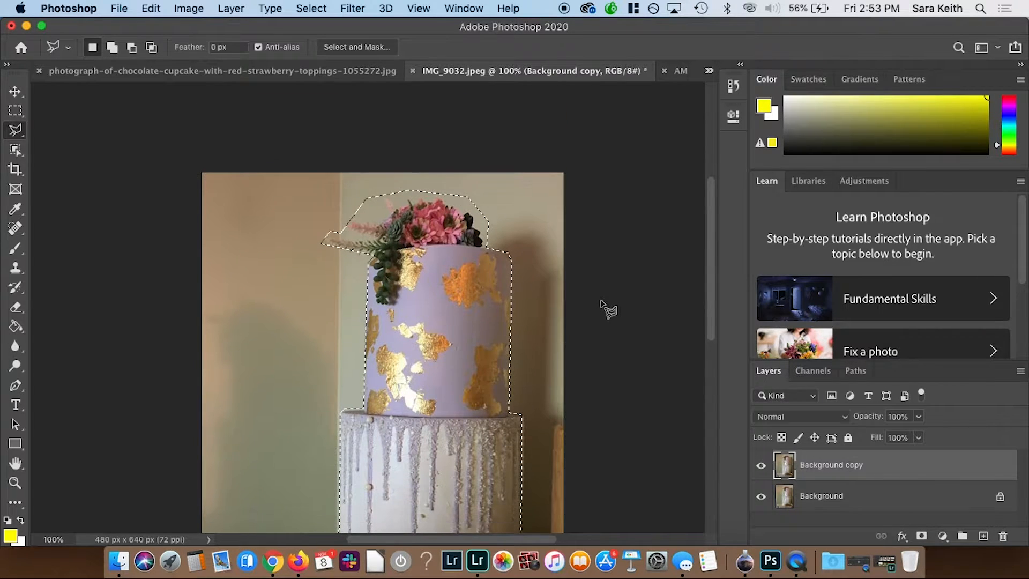
scroll(608, 310, down, 5)
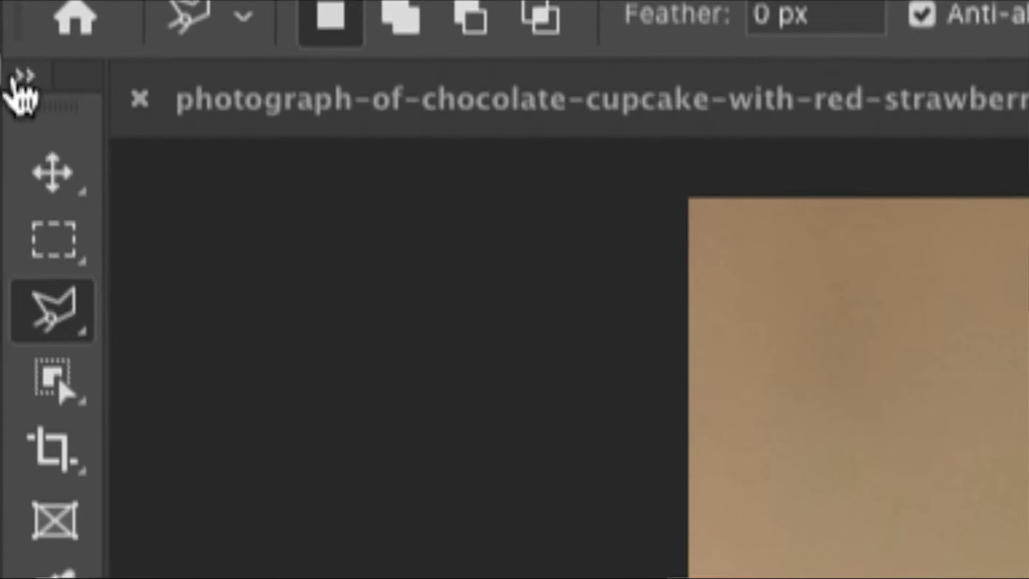
- Expand the toolbar to two columns and enter Quick Mask mode with the Brush Tool active
click(9, 65)
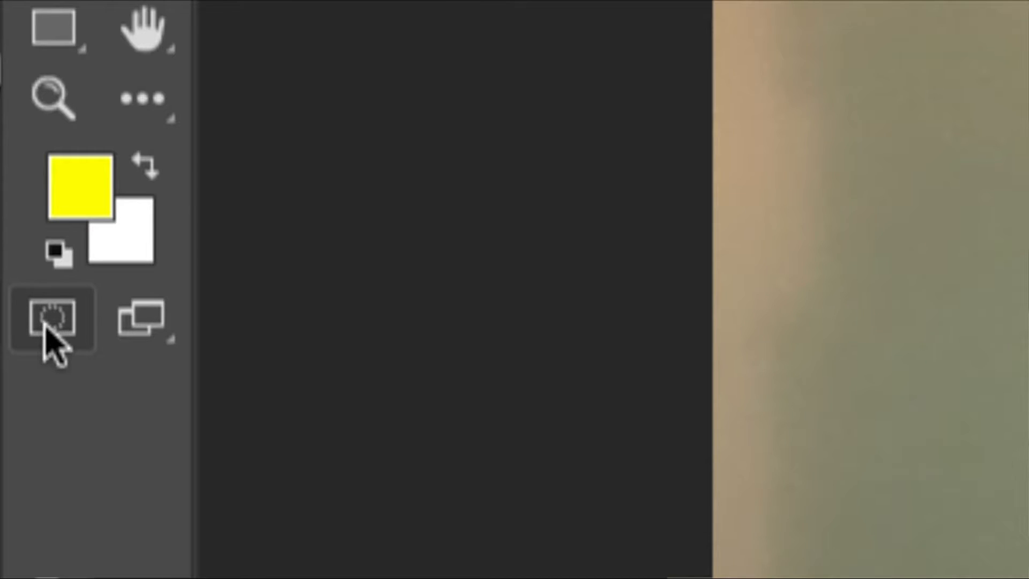
click(52, 320)
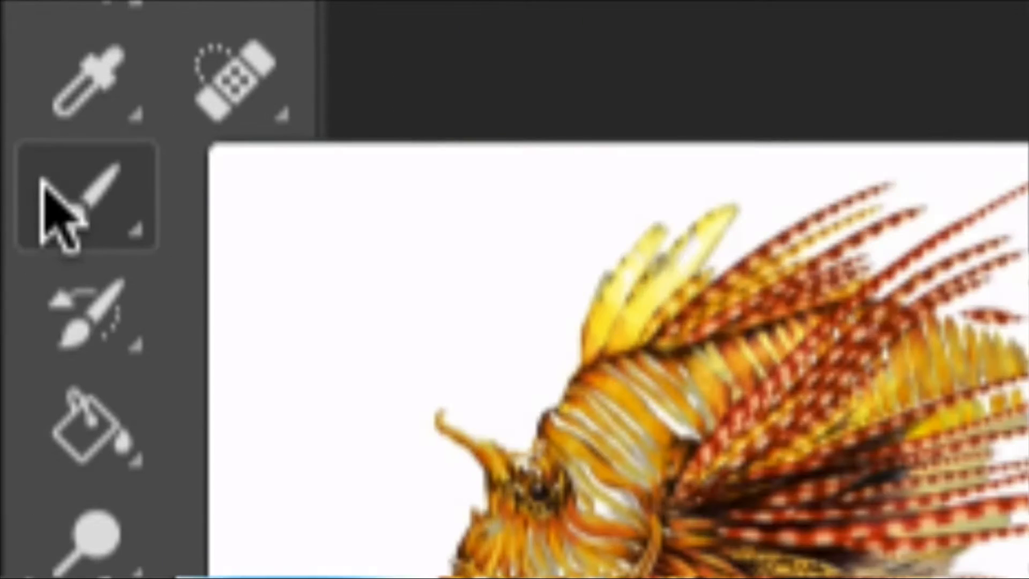
click(8, 150)
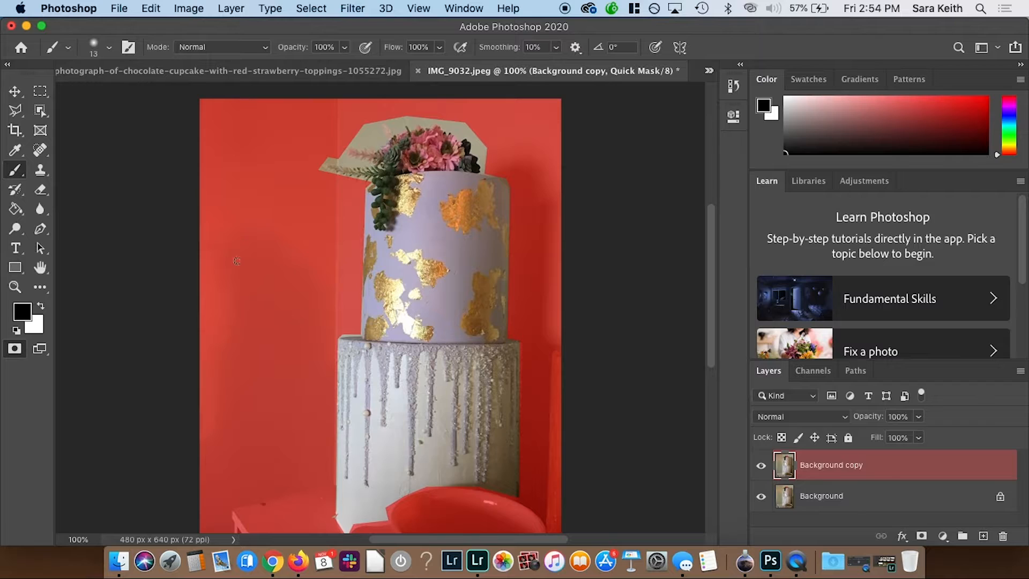
- Paint test mask strokes across the upper tier, preview them as a selection, and undo them back in Quick Mask mode
mouse_move(363, 267)
mouse_down()
mouse_move(474, 273)
mouse_move(476, 212)
mouse_move(421, 295)
mouse_move(360, 343)
mouse_move(455, 329)
mouse_move(393, 288)
mouse_up()
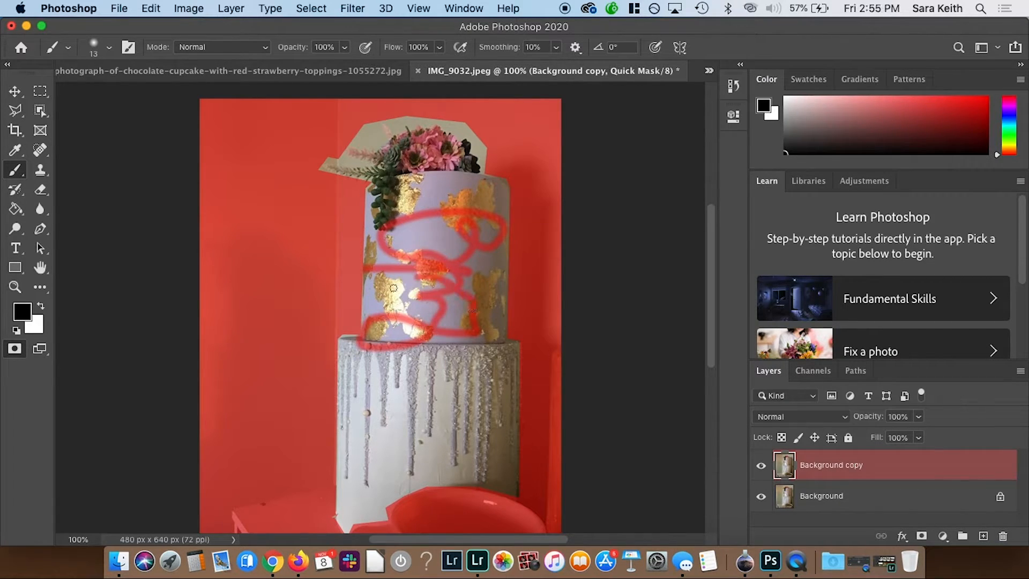
click(14, 350)
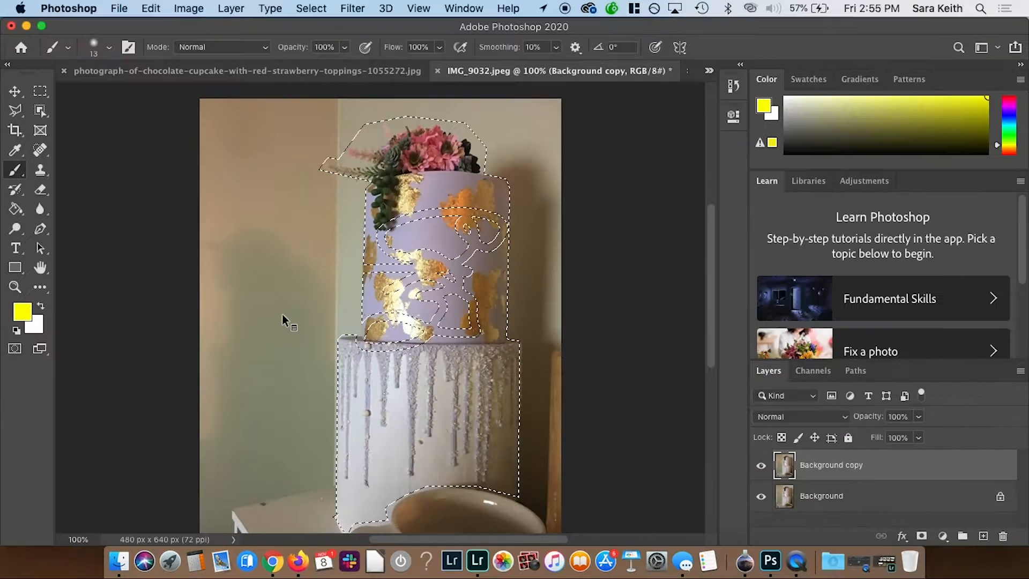
key(q)
key(super+z)
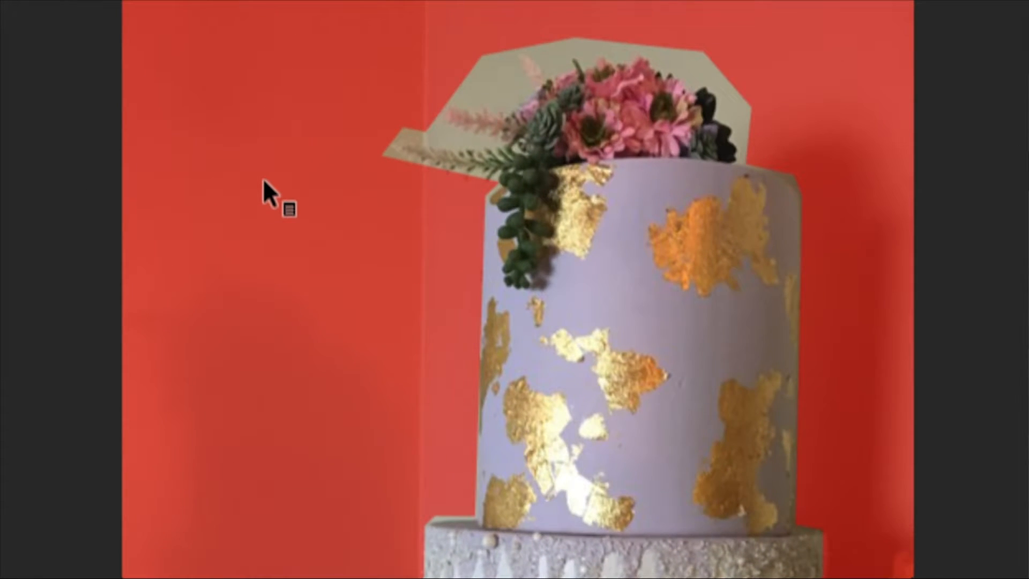
- Paint mask over the background to the left of the cake's flowers with the soft 13 px brush at 0% hardness
scroll(263, 178, up, 7)
scroll(263, 178, right, 5)
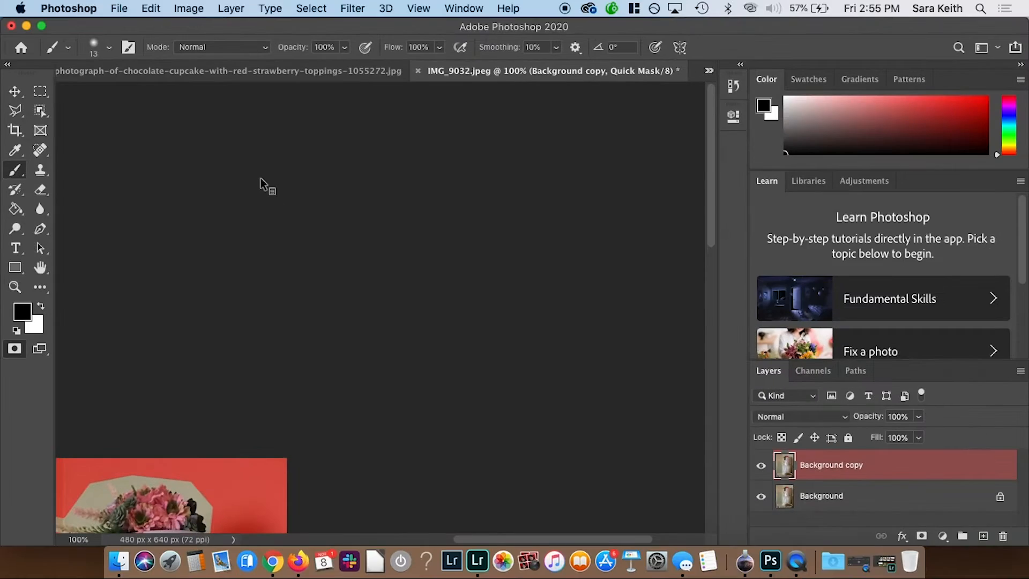
scroll(138, 392, down, 7)
scroll(139, 392, left, 5)
scroll(139, 391, up, 2)
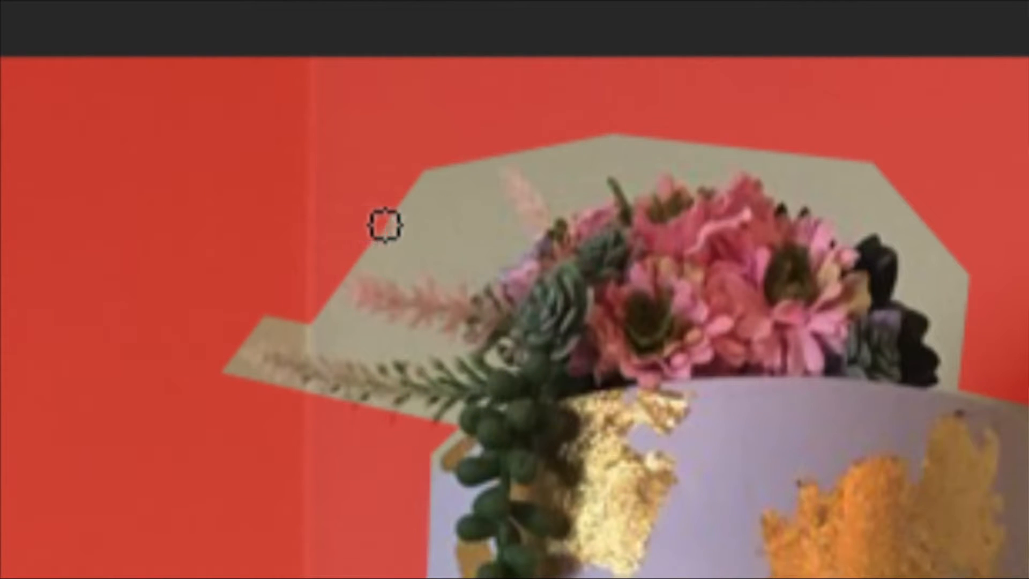
mouse_move(385, 225)
mouse_down()
mouse_move(404, 177)
mouse_move(410, 209)
mouse_move(459, 161)
mouse_move(480, 230)
mouse_move(404, 223)
mouse_move(435, 218)
mouse_move(445, 218)
mouse_move(385, 231)
mouse_move(448, 234)
mouse_move(398, 229)
mouse_up()
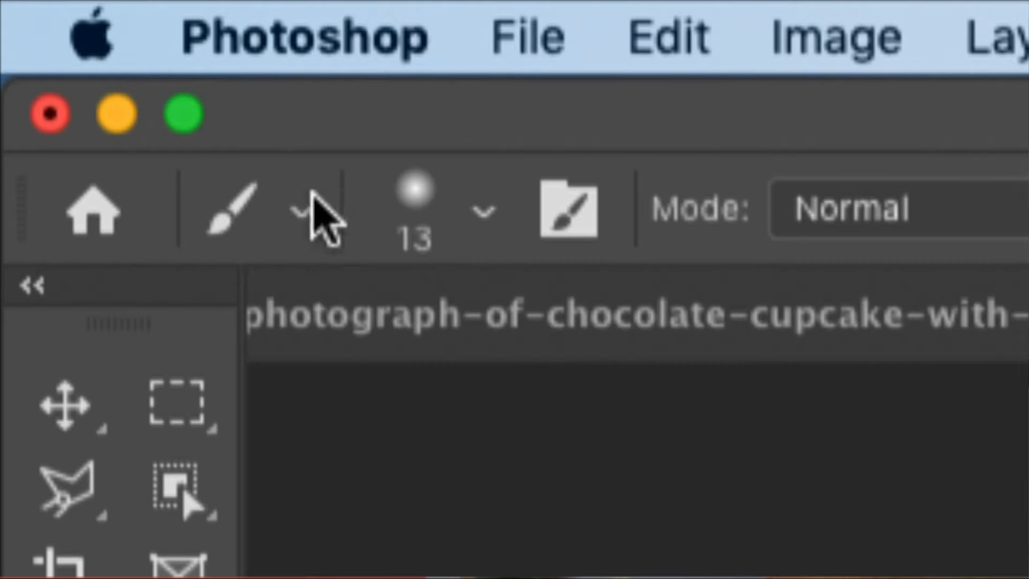
- Raise the brush hardness and paint harder-edged mask over the background above the flowers
click(481, 210)
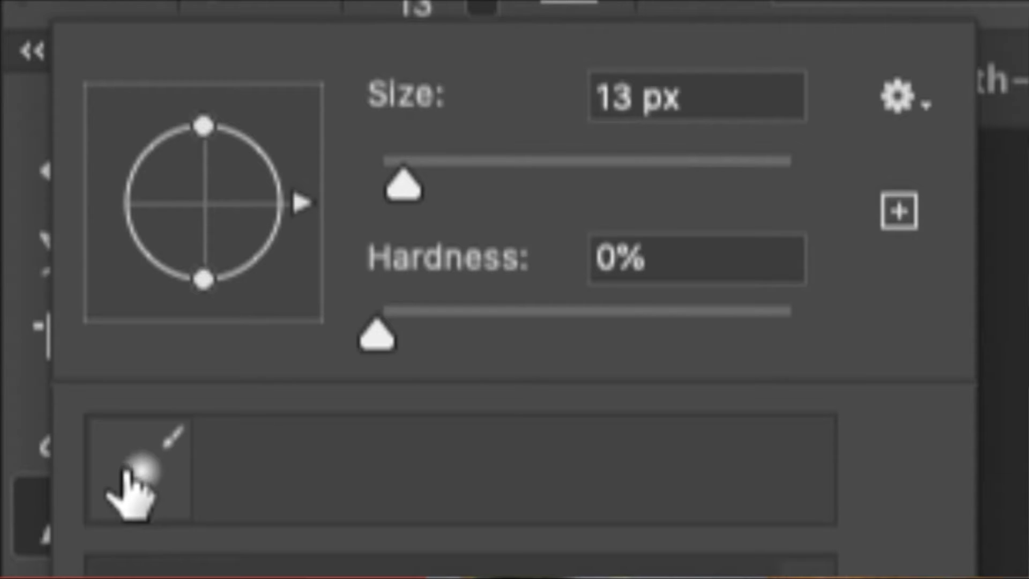
drag(780, 324, 820, 337)
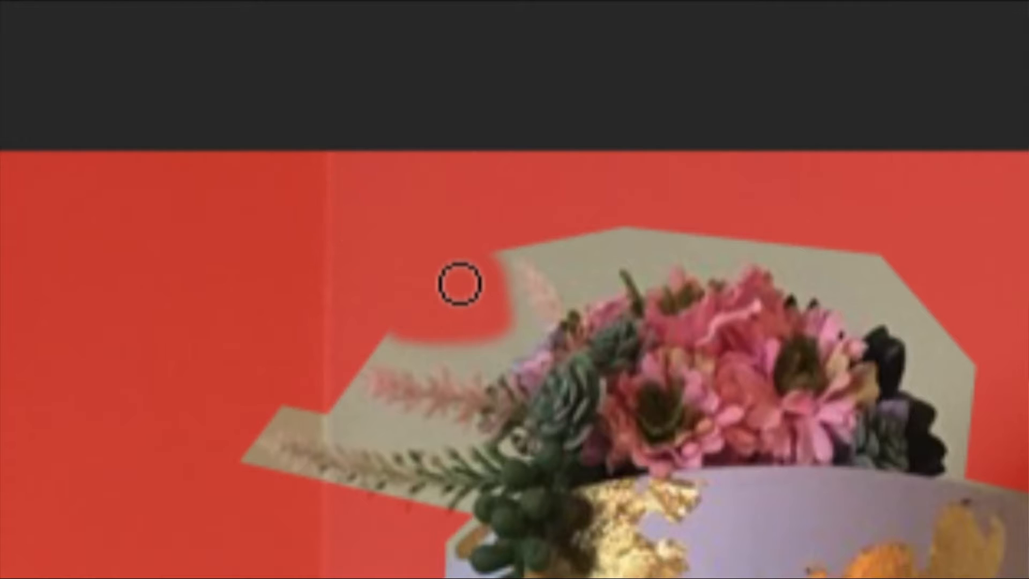
mouse_move(552, 224)
mouse_down()
mouse_move(578, 237)
mouse_move(647, 221)
mouse_move(817, 240)
mouse_up()
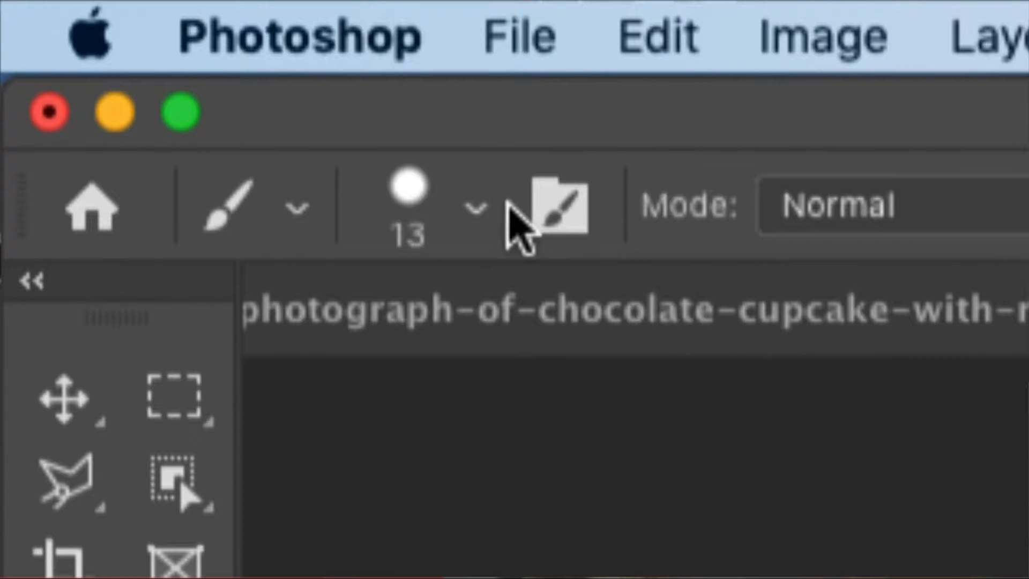
- Set the brush hardness to 65%, keep the size at 13 px, and recheck the brush settings
click(482, 207)
click(634, 538)
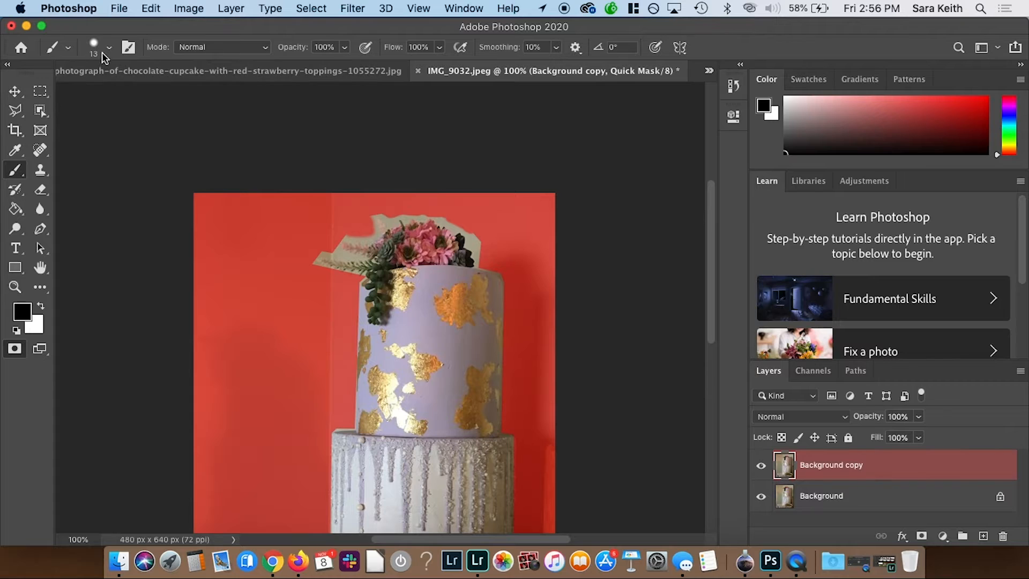
click(108, 48)
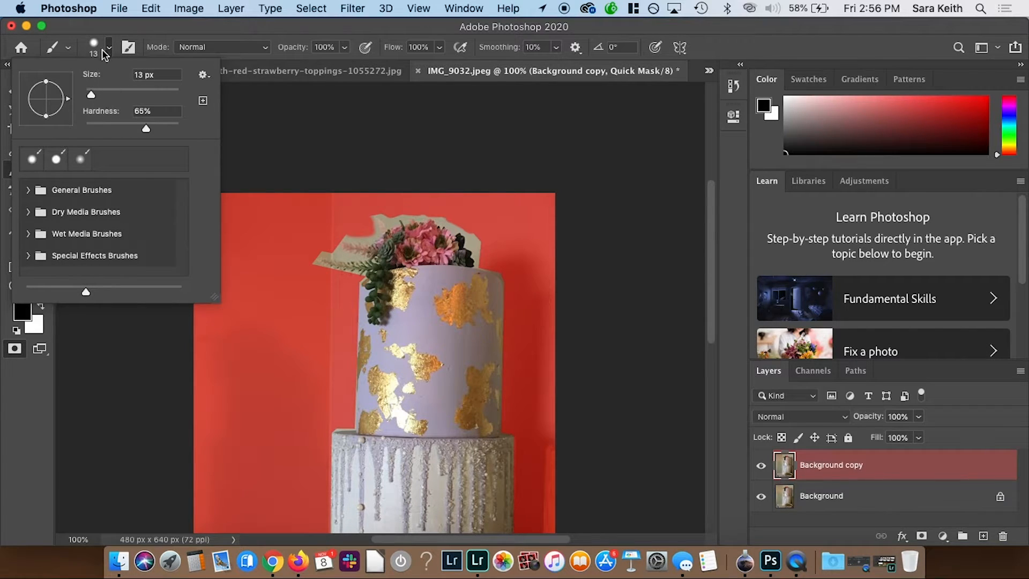
click(106, 53)
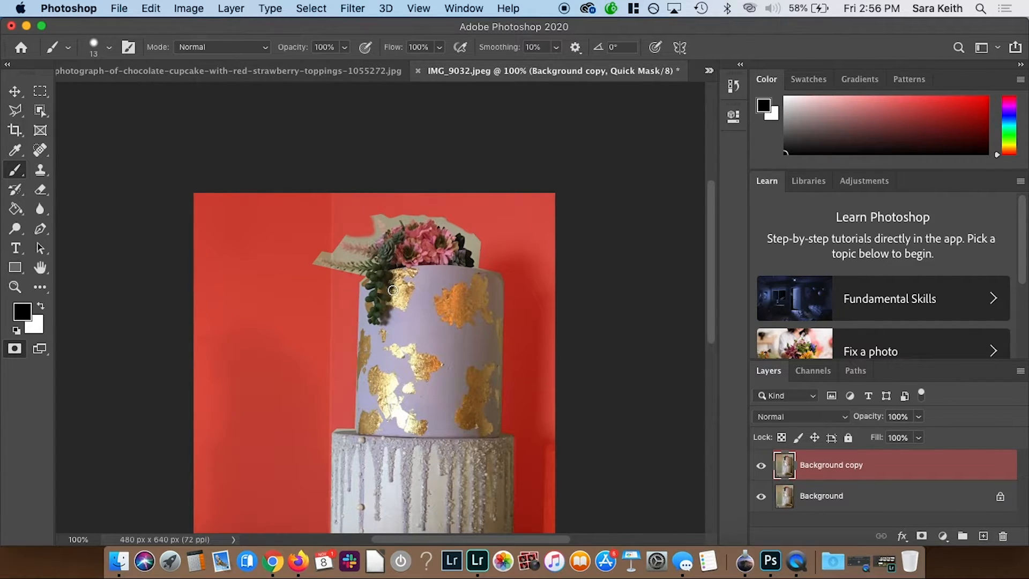
- Enlarge the brush to 100 px and reduce it back to 25 px over the cake
key(bracketright)
key(bracketright)
key(bracketright)
key(bracketright)
key(bracketright)
key(bracketright)
key(bracketright)
key(bracketright)
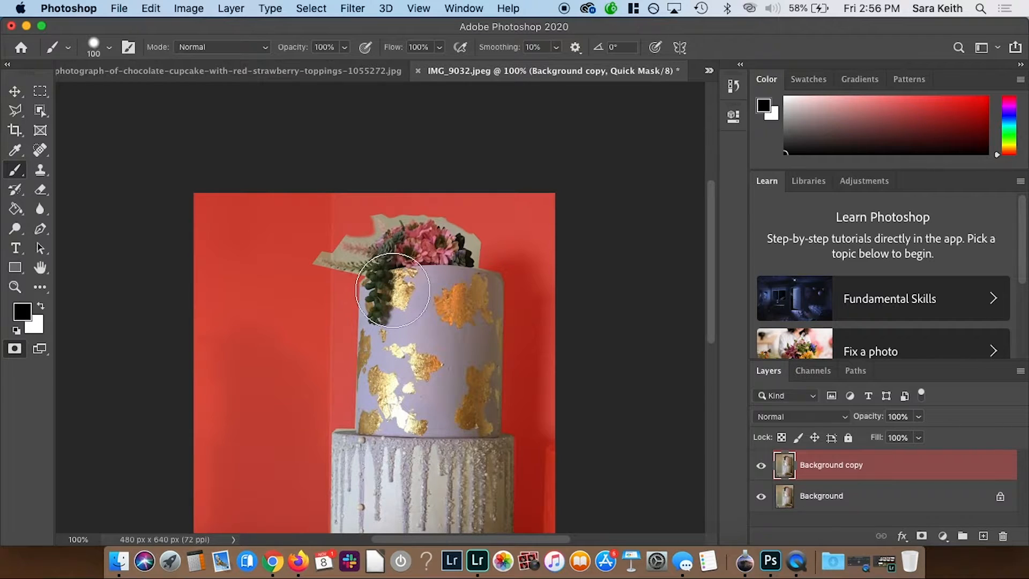
key(bracketleft)
key(bracketleft)
key(bracketleft)
key(bracketleft)
key(bracketleft)
key(bracketleft)
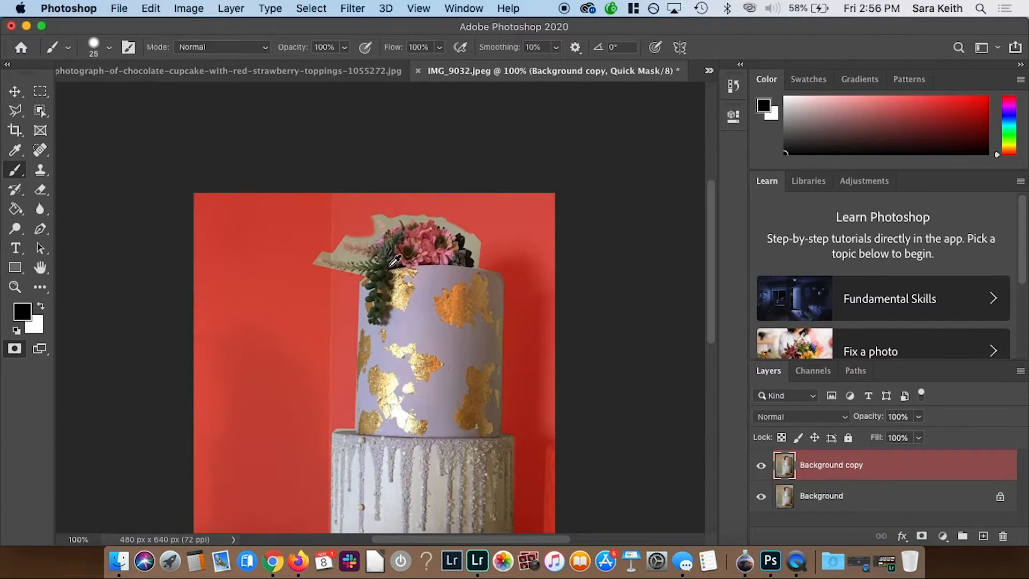
- Paint mask with the 25 px brush over the leftover background at the upper right of the flowers
scroll(395, 261, down, 5)
scroll(396, 260, up, 1)
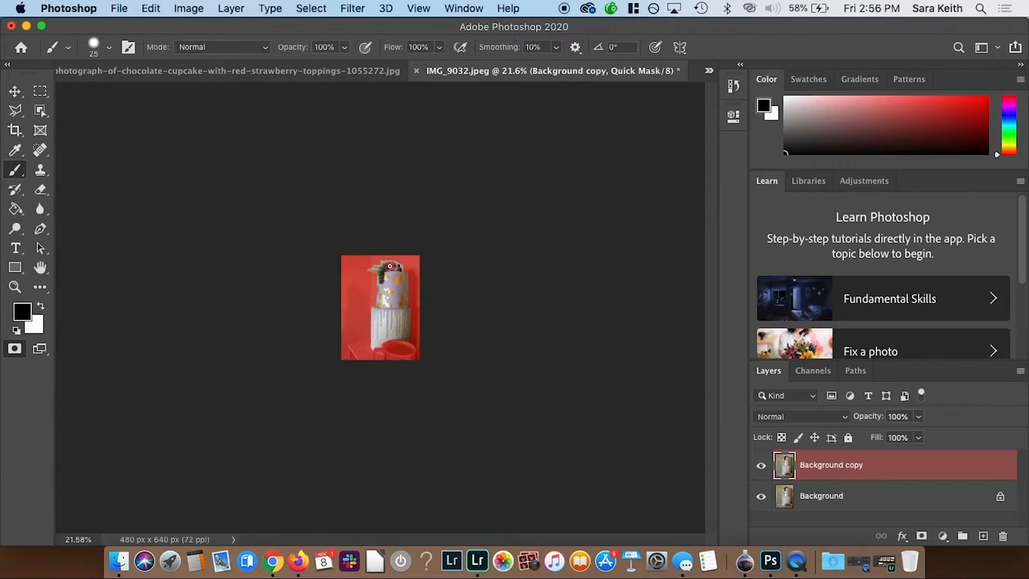
scroll(391, 264, up, 10)
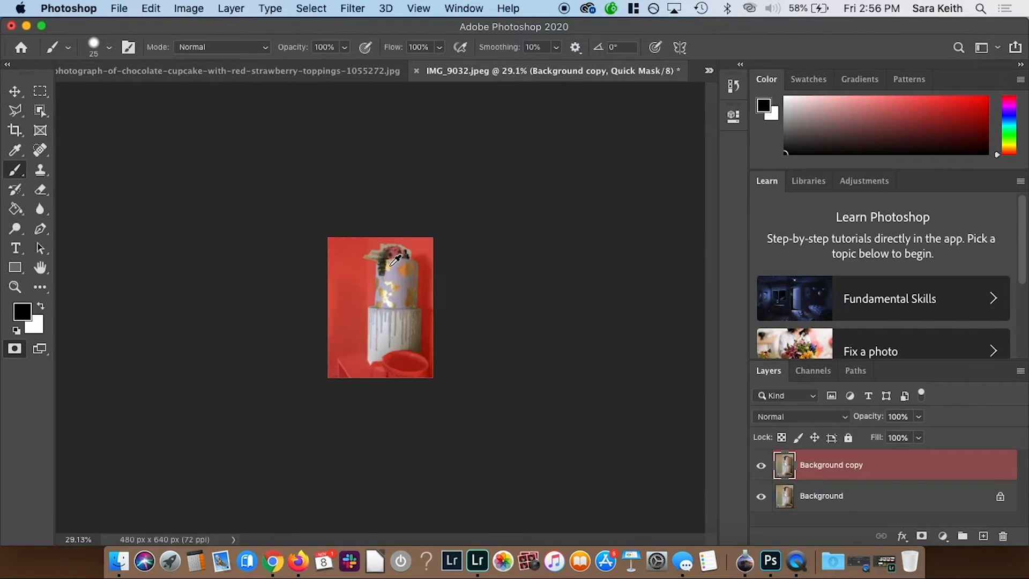
scroll(396, 259, down, 4)
scroll(395, 260, up, 2)
scroll(396, 261, up, 2)
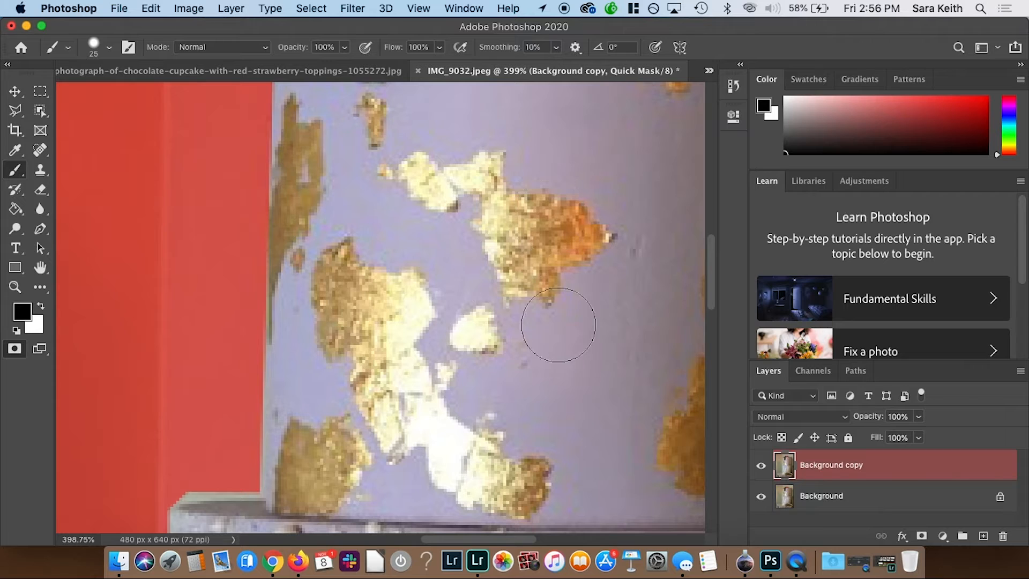
scroll(544, 337, up, 10)
scroll(542, 297, up, 5)
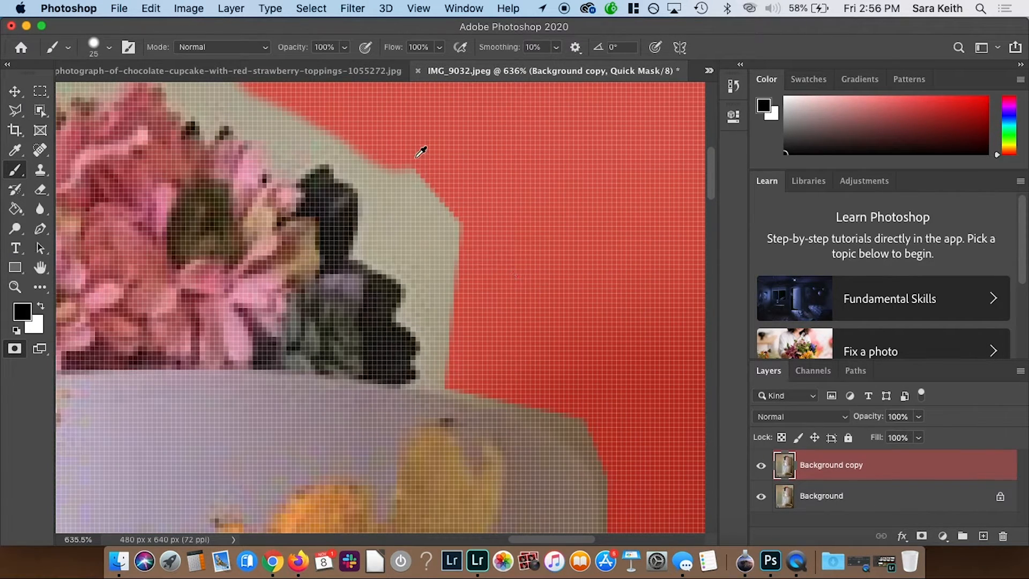
mouse_move(449, 191)
mouse_down()
mouse_move(476, 238)
mouse_move(449, 191)
mouse_up()
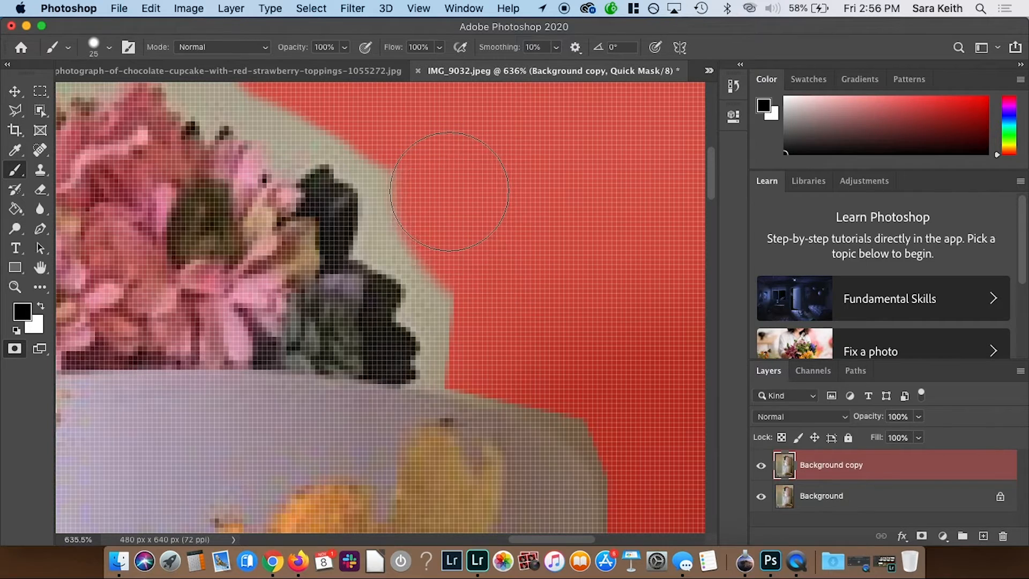
- Reduce the brush to 7 px and mask the background closely along the right edge of the dark leaves
key(bracketleft)
key(bracketleft)
key(bracketleft)
key(bracketleft)
mouse_move(357, 197)
mouse_down()
mouse_move(379, 160)
mouse_move(379, 247)
mouse_move(380, 168)
mouse_move(367, 244)
mouse_move(436, 274)
mouse_move(401, 228)
mouse_move(416, 313)
mouse_move(467, 323)
mouse_move(448, 310)
mouse_move(446, 369)
mouse_move(434, 338)
mouse_move(438, 363)
mouse_up()
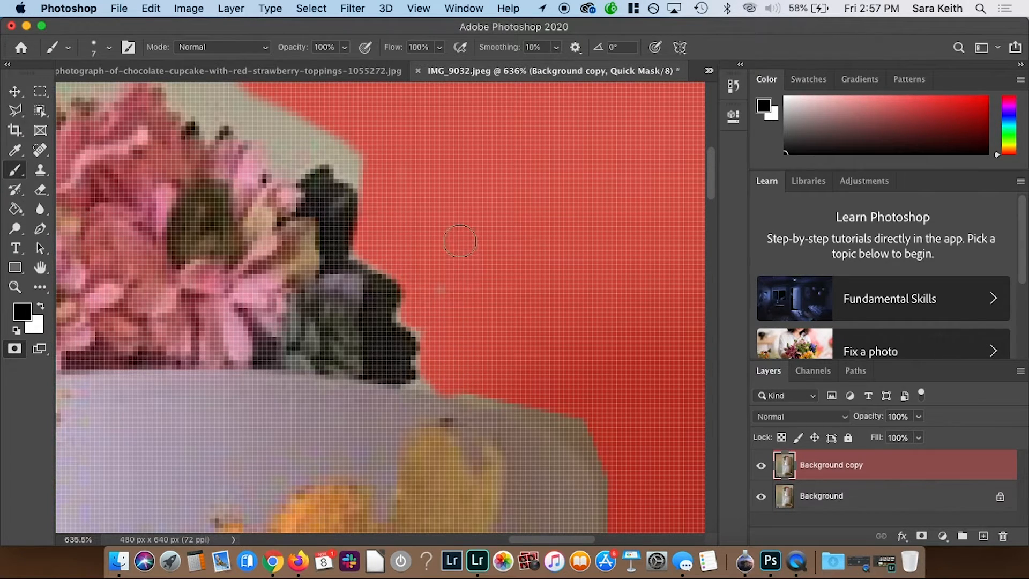
- Mask the leftover background along the top outline of the pink flowers, from the dark leaves toward the left
scroll(158, 131, up, 5)
scroll(158, 130, left, 5)
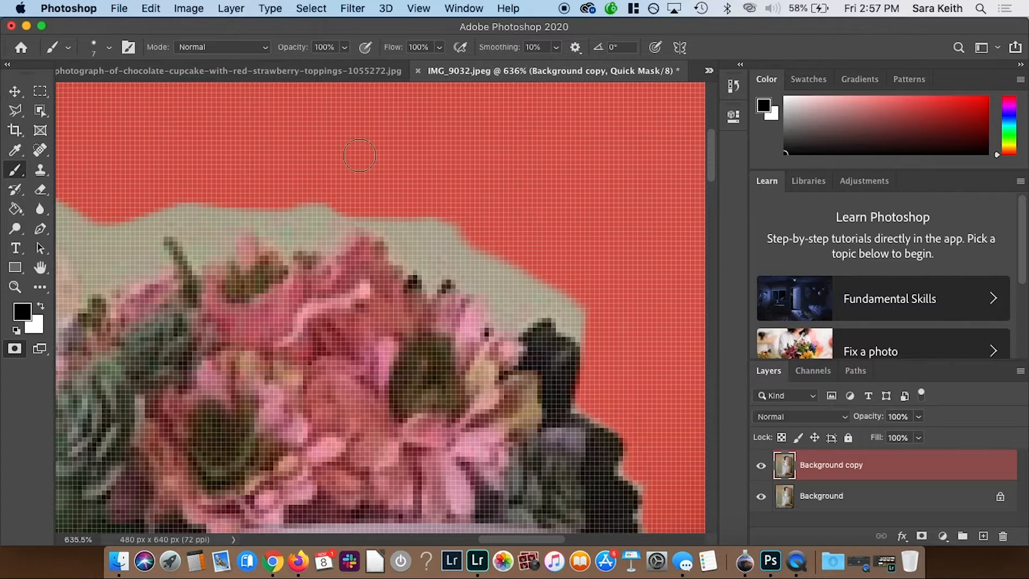
mouse_move(387, 221)
mouse_down()
mouse_move(517, 249)
mouse_move(391, 196)
mouse_move(522, 305)
mouse_move(422, 236)
mouse_move(429, 267)
mouse_move(410, 244)
mouse_move(475, 272)
mouse_move(508, 307)
mouse_move(521, 301)
mouse_move(516, 244)
mouse_move(567, 298)
mouse_move(544, 295)
mouse_move(581, 318)
mouse_up()
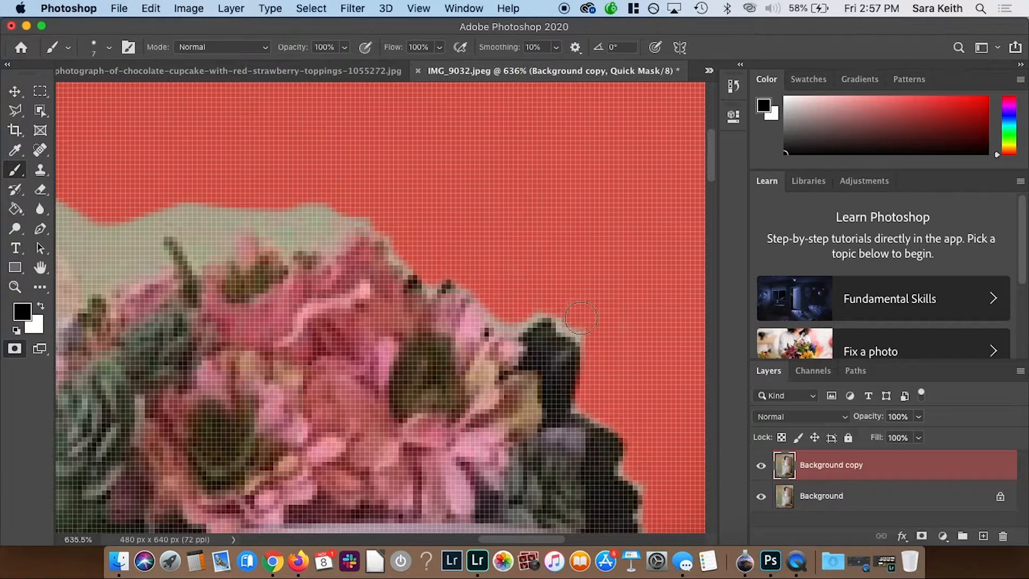
mouse_move(343, 193)
mouse_down()
mouse_move(296, 212)
mouse_move(209, 197)
mouse_move(177, 208)
mouse_move(227, 232)
mouse_move(210, 245)
mouse_move(168, 213)
mouse_move(133, 213)
mouse_move(146, 248)
mouse_move(123, 254)
mouse_up()
- Mask the background around the upright pale sprig and down the left side of the flowers
scroll(271, 198, left, 10)
scroll(270, 199, up, 1)
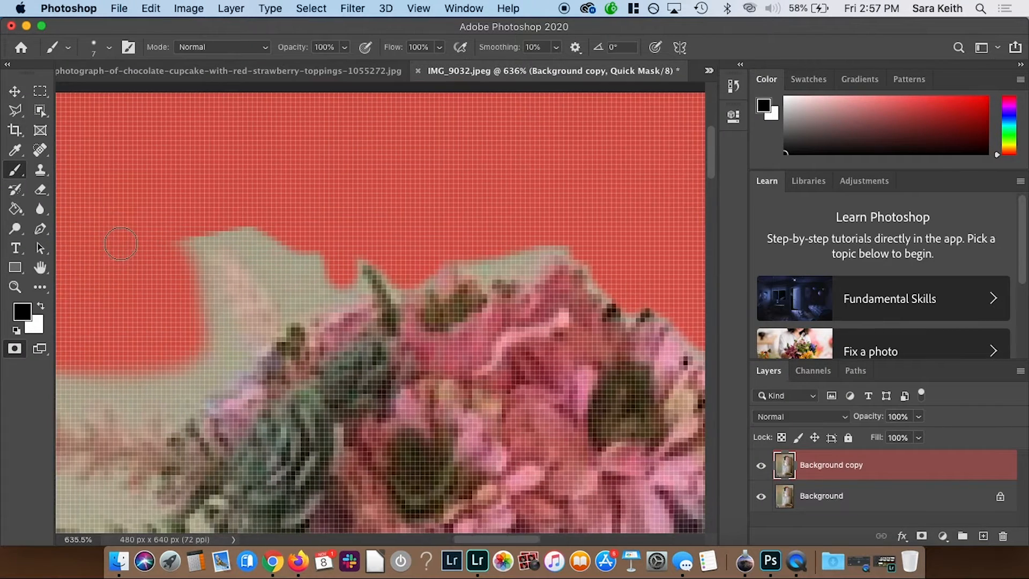
mouse_move(284, 230)
mouse_down()
mouse_move(264, 276)
mouse_move(312, 347)
mouse_move(274, 259)
mouse_move(301, 231)
mouse_move(364, 256)
mouse_move(394, 304)
mouse_move(327, 244)
mouse_move(409, 297)
mouse_move(446, 292)
mouse_move(387, 251)
mouse_up()
mouse_move(285, 361)
mouse_down()
mouse_move(320, 355)
mouse_move(270, 383)
mouse_move(219, 387)
mouse_move(97, 365)
mouse_move(94, 378)
mouse_move(262, 390)
mouse_move(289, 365)
mouse_move(204, 357)
mouse_up()
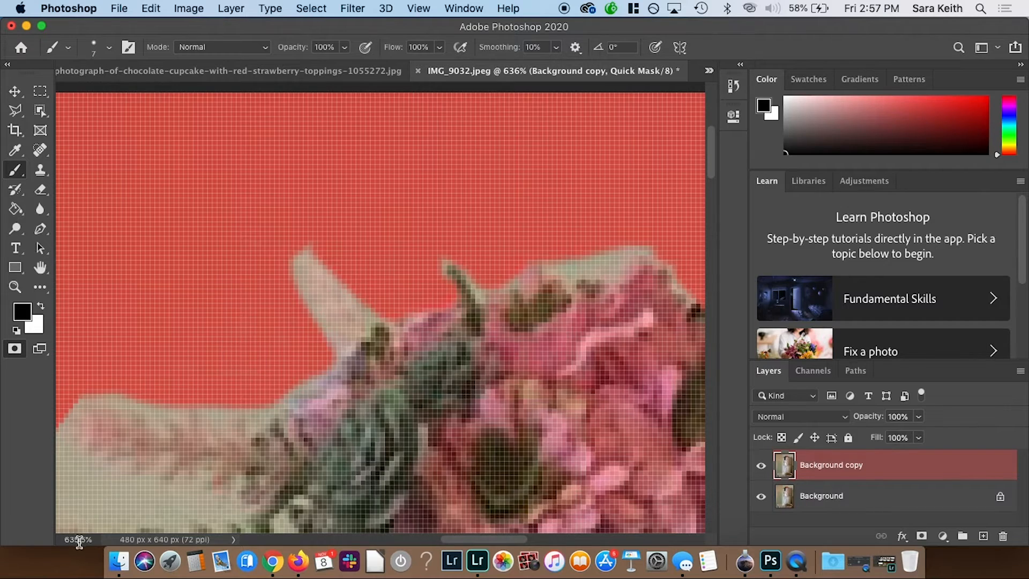
- Mask the background around and between the two left-hand sprigs, paint along the upper tier's left edge, and undo the last stroke
scroll(70, 477, down, 10)
scroll(70, 477, left, 8)
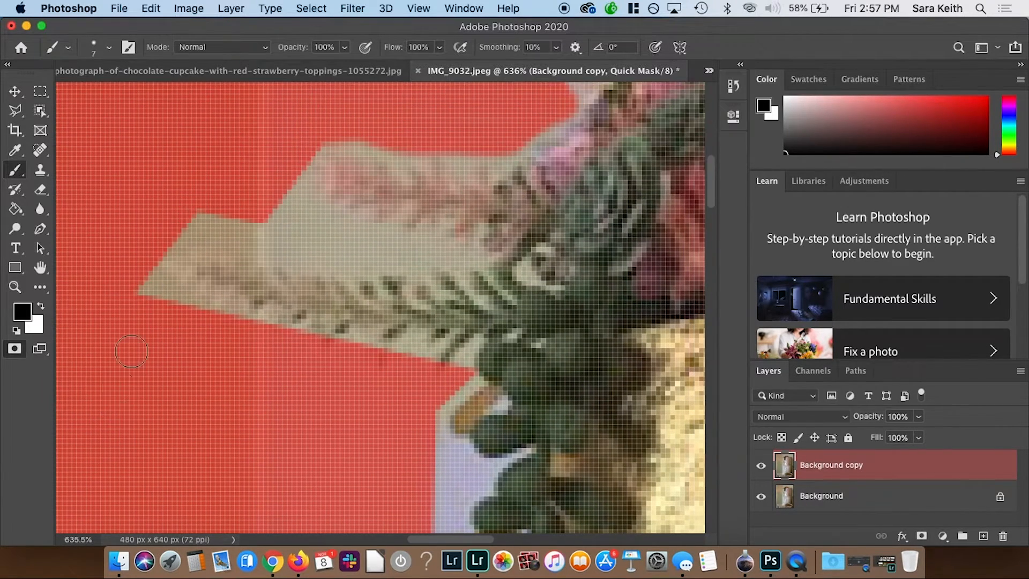
mouse_move(131, 351)
mouse_down()
mouse_move(155, 286)
mouse_move(146, 276)
mouse_move(208, 336)
mouse_move(160, 286)
mouse_move(210, 209)
mouse_move(269, 225)
mouse_move(214, 238)
mouse_move(345, 264)
mouse_move(276, 201)
mouse_move(297, 169)
mouse_move(292, 202)
mouse_move(336, 241)
mouse_move(305, 214)
mouse_move(439, 269)
mouse_move(357, 247)
mouse_move(416, 254)
mouse_move(348, 255)
mouse_move(368, 245)
mouse_move(465, 257)
mouse_up()
mouse_move(441, 402)
mouse_down()
mouse_move(444, 477)
mouse_move(469, 492)
mouse_move(443, 478)
mouse_up()
scroll(442, 478, down, 5)
scroll(443, 478, up, 5)
key(super+z)
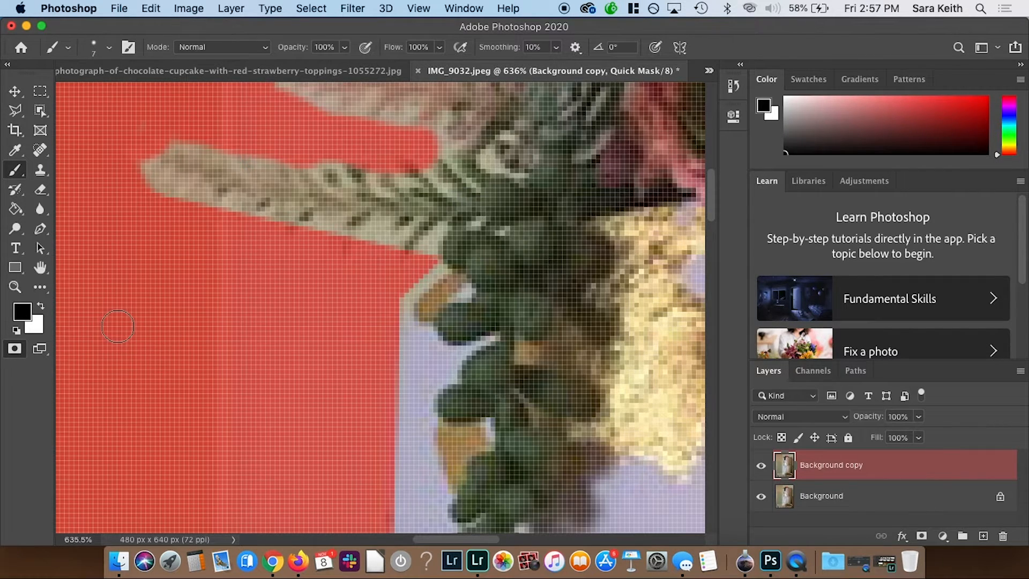
- Swap the foreground color to white, try erasing mask left of the upper tier, and undo the stray stroke
key(x)
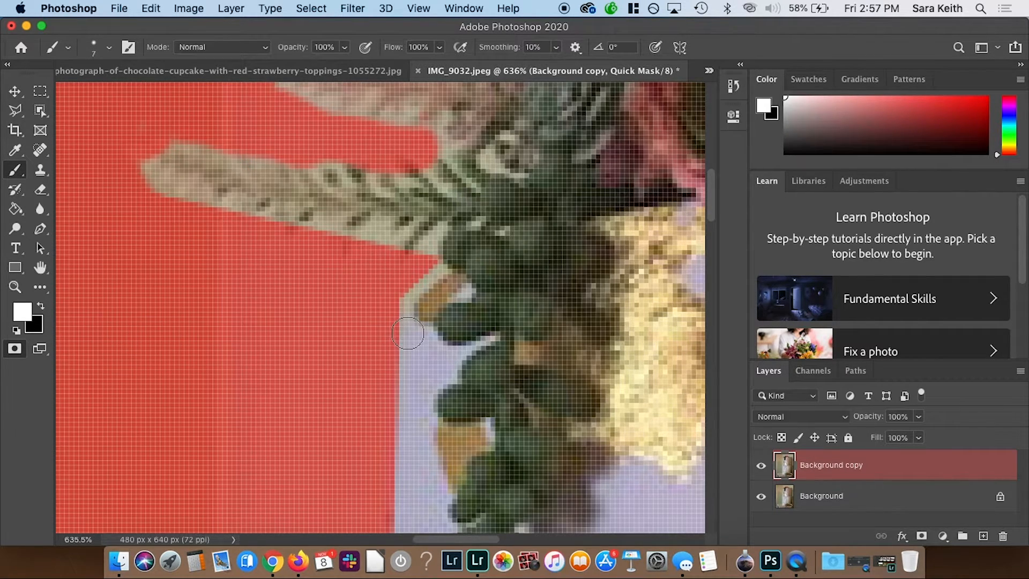
mouse_move(408, 314)
mouse_down()
mouse_move(403, 430)
mouse_move(406, 408)
mouse_move(405, 325)
mouse_move(394, 445)
mouse_move(317, 346)
mouse_move(332, 410)
mouse_move(293, 375)
mouse_move(269, 404)
mouse_move(193, 353)
mouse_up()
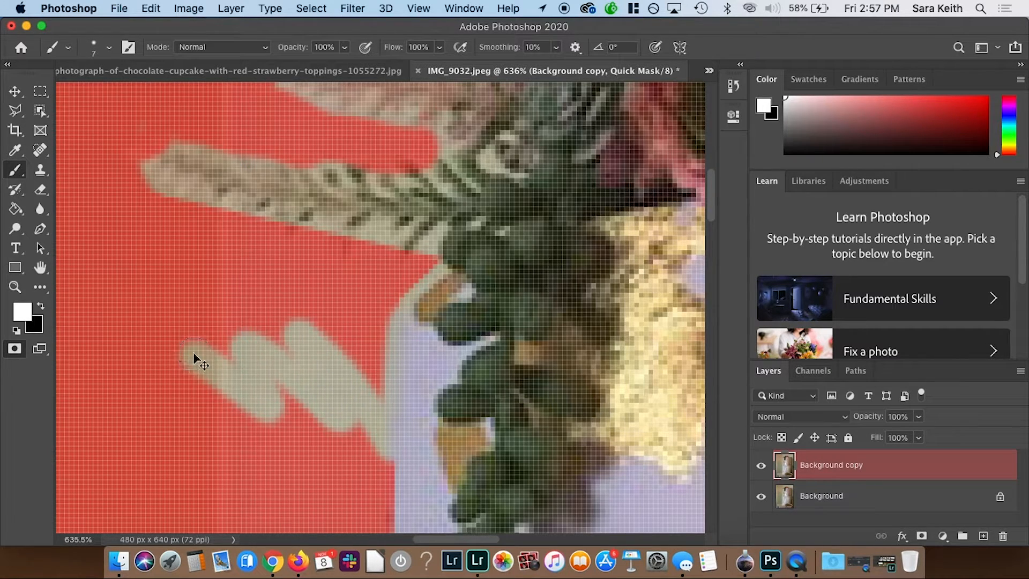
key(super+z)
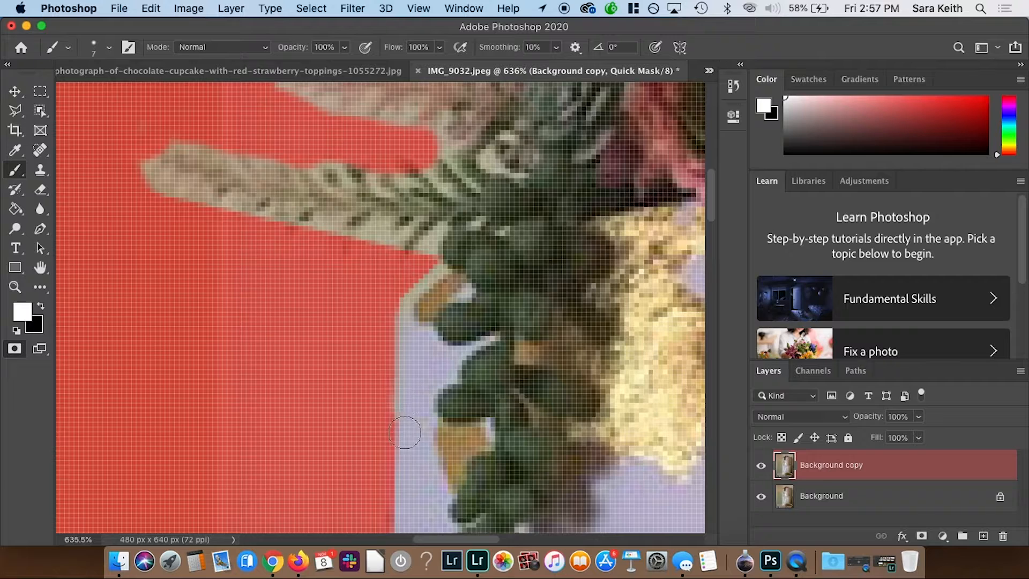
- Paint with white down the upper tier's left edge beside the hanging succulents to add it back to the selection
drag(405, 428, 405, 476)
scroll(404, 476, down, 5)
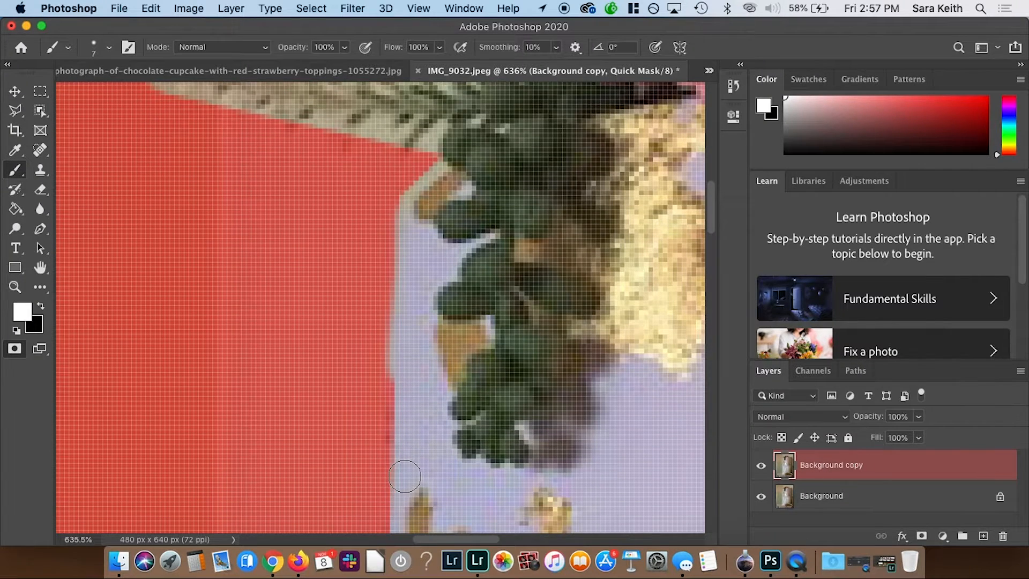
drag(401, 368, 394, 534)
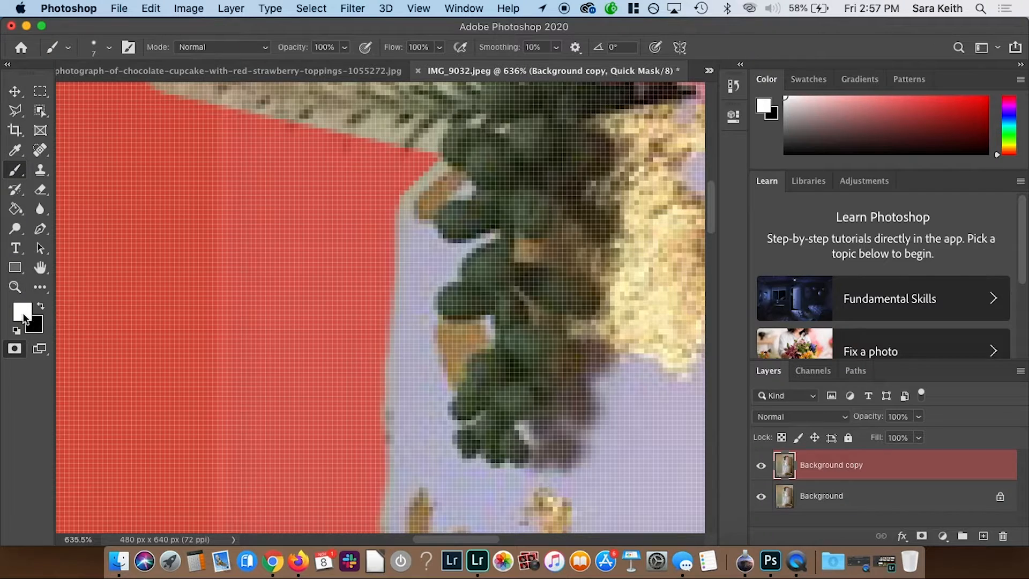
- Try painting white strokes from the upper tier's left edge into the masked background, and undo them
click(394, 323)
mouse_move(407, 373)
mouse_down()
mouse_move(328, 333)
mouse_move(299, 346)
mouse_move(227, 323)
mouse_move(168, 335)
mouse_up()
key(super+z)
key(super+z)
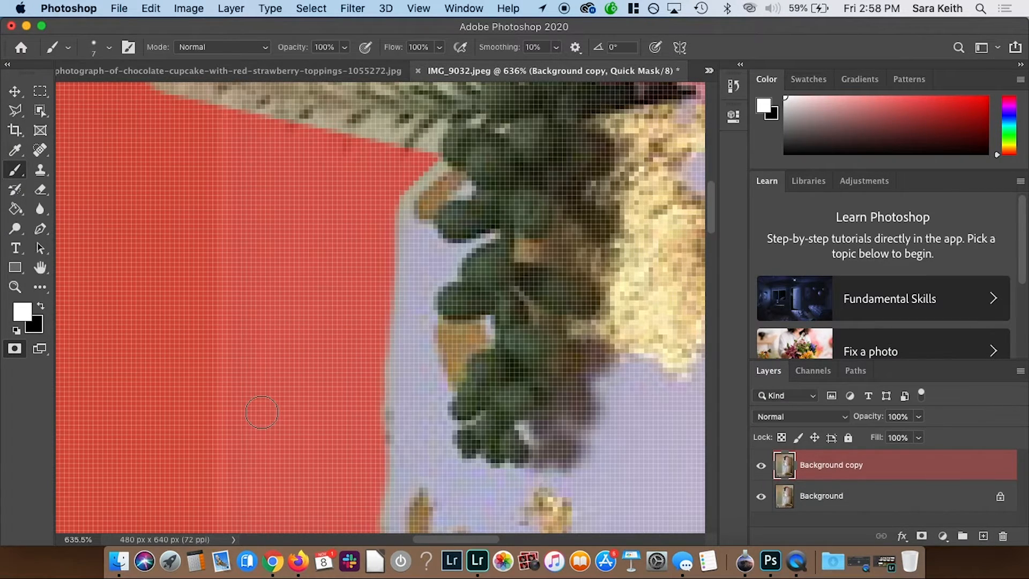
- Erase mask along the lower tier's bottom-left corner and along its bottom edge above the mug
scroll(261, 412, down, 5)
drag(463, 204, 456, 410)
scroll(457, 408, down, 10)
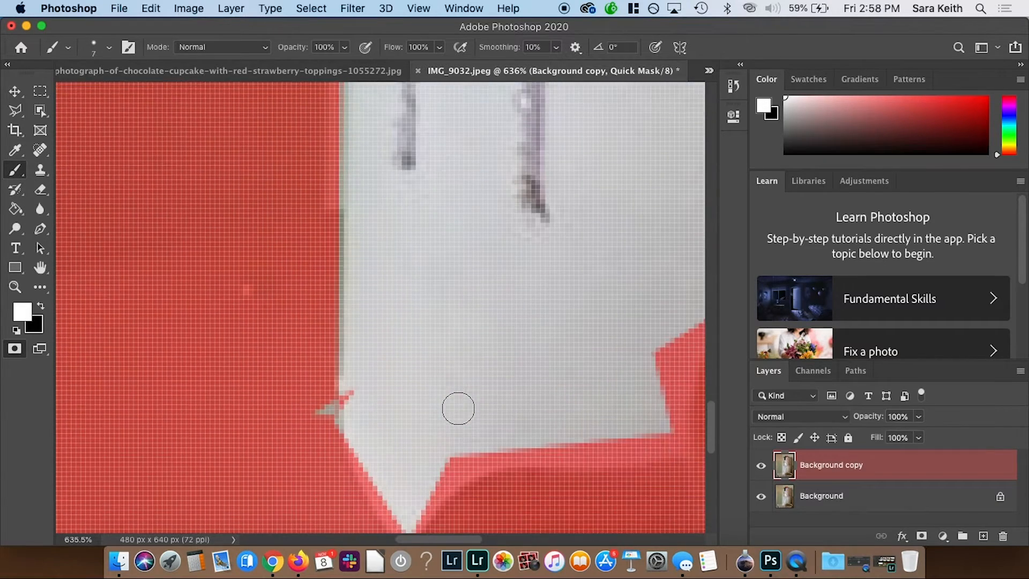
scroll(458, 408, down, 3)
mouse_move(375, 380)
mouse_down()
mouse_move(373, 402)
mouse_move(409, 456)
mouse_move(463, 396)
mouse_move(536, 363)
mouse_move(602, 381)
mouse_move(650, 363)
mouse_up()
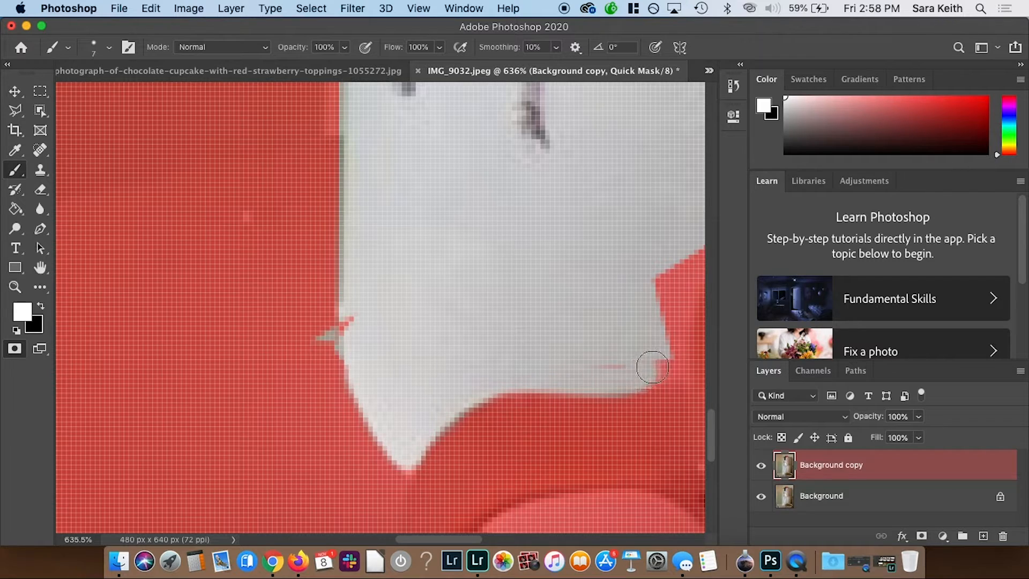
drag(361, 323, 358, 350)
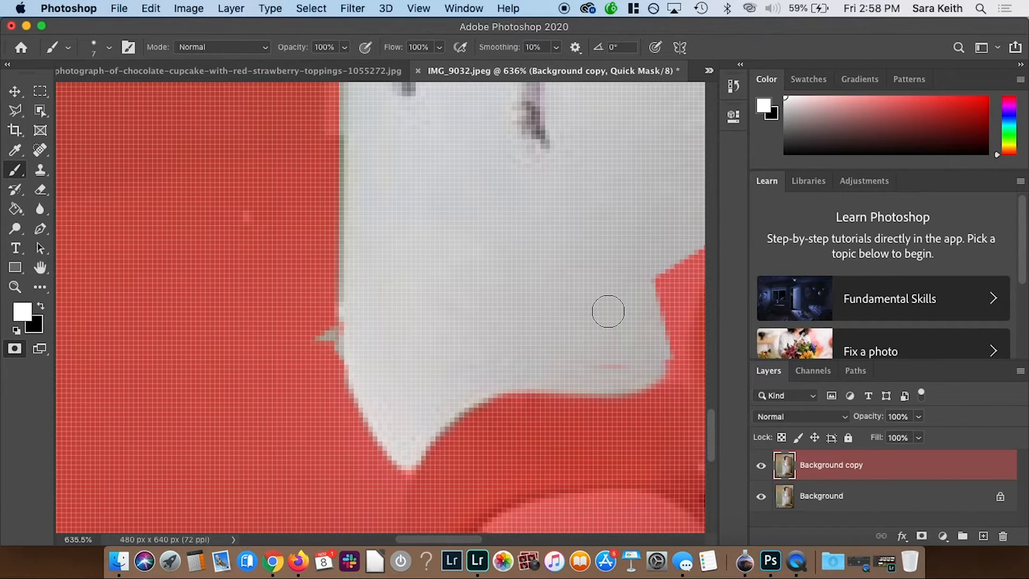
- Erase the remaining mask from the lower tier's bottom edge, working right along the mug's rim
scroll(609, 311, right, 8)
scroll(608, 311, up, 1)
drag(207, 382, 276, 214)
drag(424, 203, 503, 178)
- Paint with black around the upper tier's top-right corner to mask the background and round off the cake's edge
scroll(527, 176, right, 5)
scroll(528, 175, right, 8)
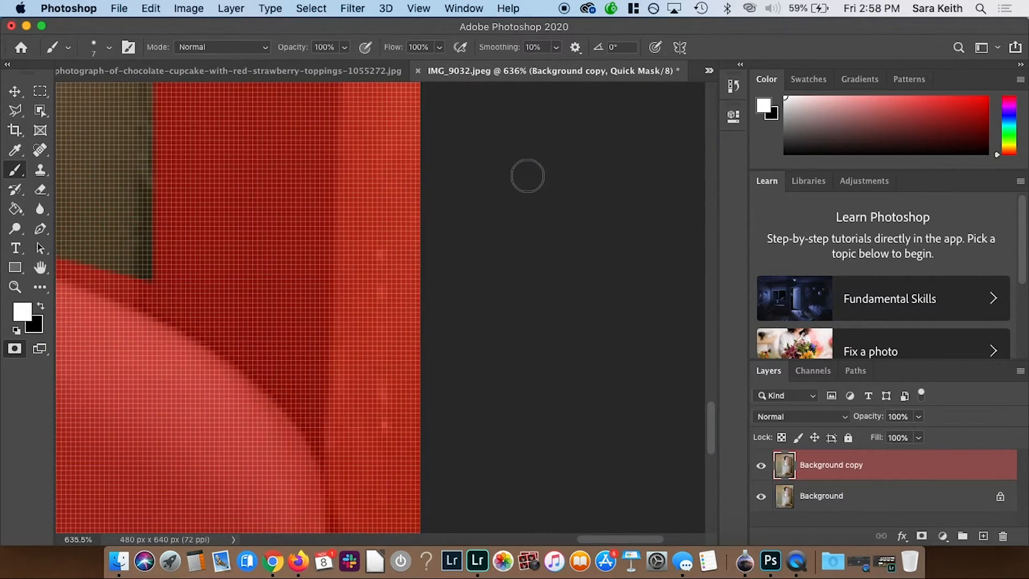
scroll(526, 172, left, 2)
scroll(302, 218, left, 3)
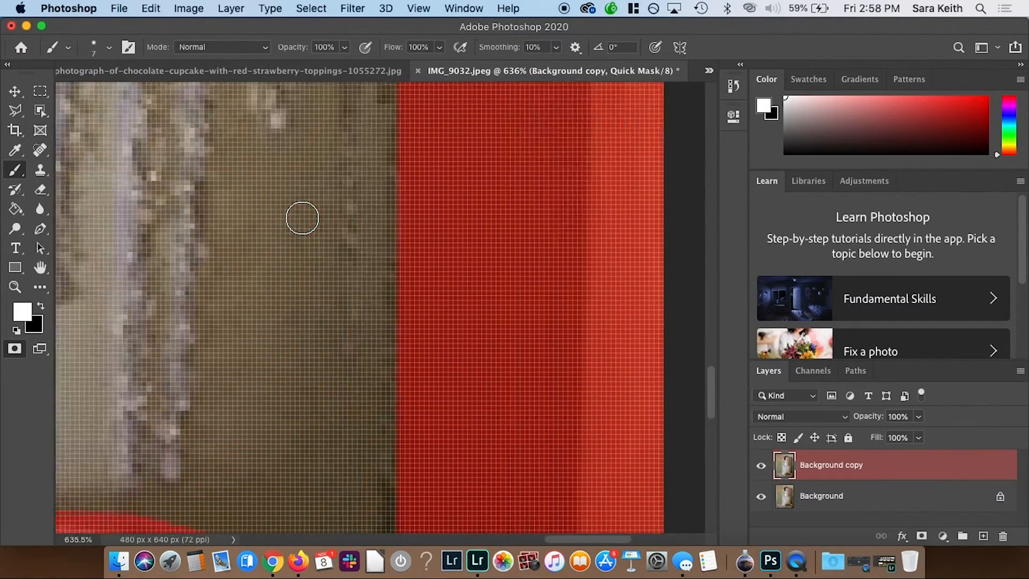
scroll(302, 218, up, 10)
scroll(301, 217, up, 10)
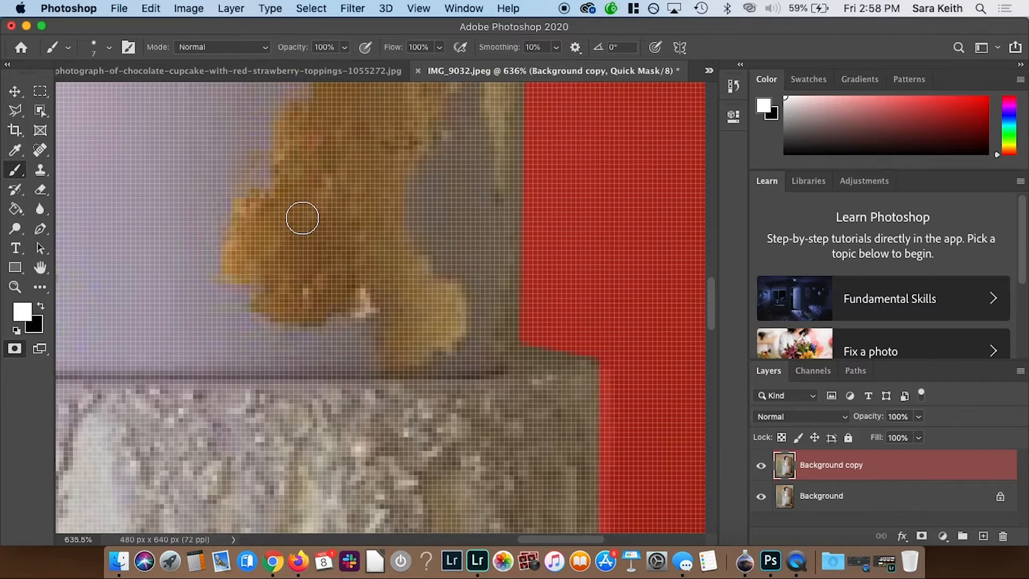
mouse_move(522, 334)
mouse_down()
mouse_move(601, 379)
mouse_move(544, 351)
mouse_up()
key(super+z)
key(x)
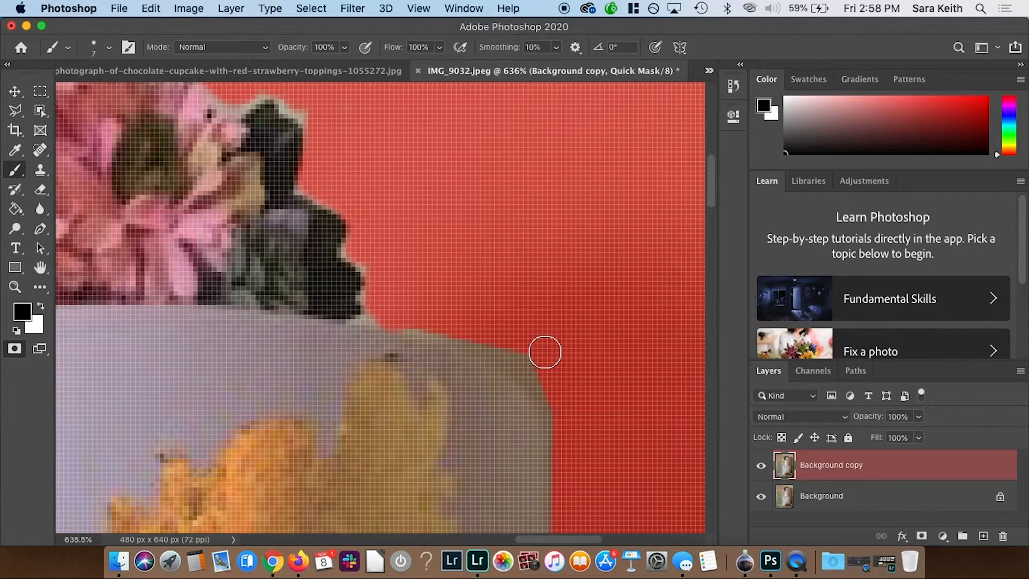
mouse_move(410, 316)
mouse_down()
mouse_move(472, 332)
mouse_move(517, 362)
mouse_move(557, 426)
mouse_up()
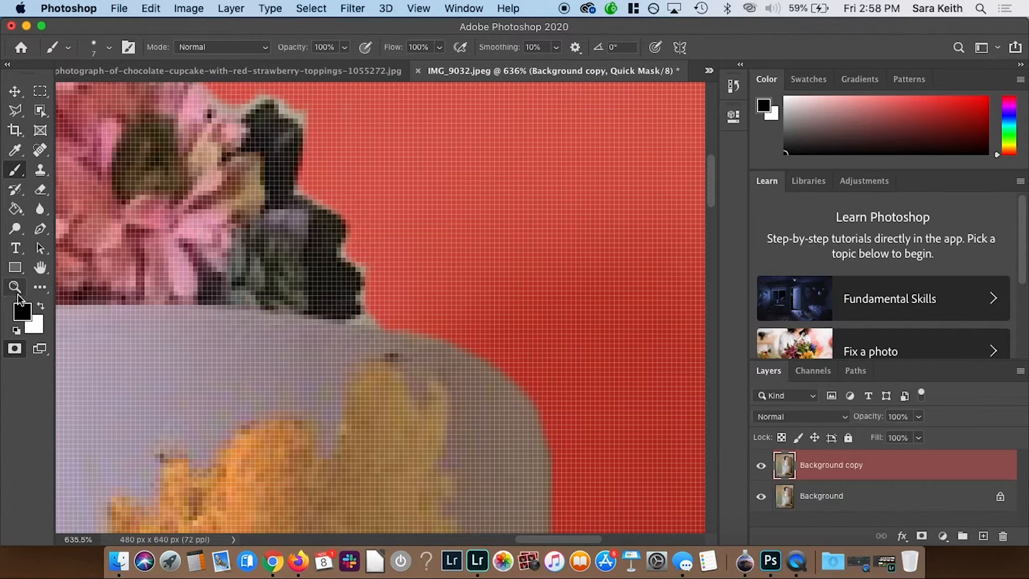
- Reduce the brush size to 2 and mask the background gaps between the leaflets of the two fronds beside the flowers
scroll(180, 327, left, 6)
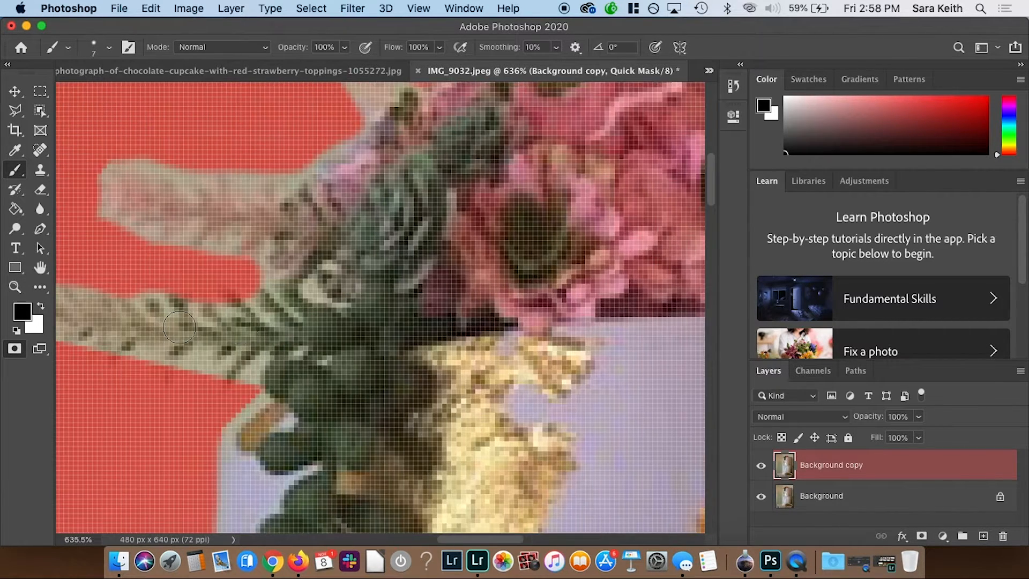
scroll(180, 327, left, 5)
key(bracketleft)
key(bracketleft)
key(bracketleft)
key(bracketleft)
mouse_move(321, 215)
mouse_down()
mouse_move(365, 209)
mouse_move(368, 223)
mouse_move(392, 216)
mouse_move(383, 228)
mouse_move(432, 215)
mouse_up()
mouse_move(396, 235)
mouse_down()
mouse_move(469, 229)
mouse_move(462, 244)
mouse_move(499, 259)
mouse_move(481, 280)
mouse_up()
mouse_move(229, 262)
mouse_down()
mouse_move(197, 276)
mouse_move(263, 284)
mouse_move(193, 245)
mouse_move(251, 274)
mouse_move(276, 266)
mouse_move(285, 282)
mouse_move(252, 253)
mouse_move(388, 250)
mouse_move(324, 282)
mouse_move(298, 270)
mouse_move(333, 307)
mouse_up()
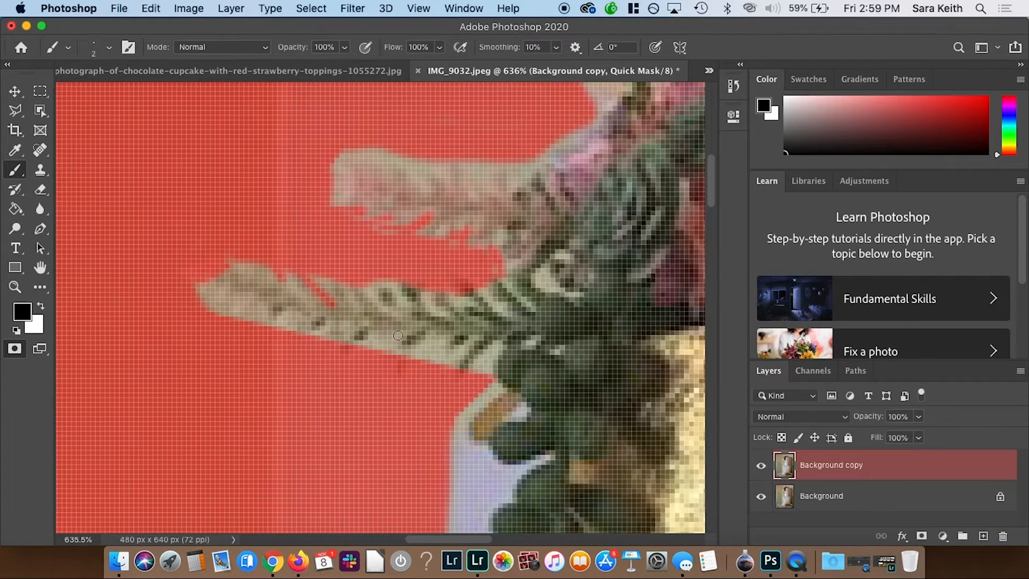
- Fit the whole image in view and exit Quick Mask mode to turn the mask into a selection
click(15, 287)
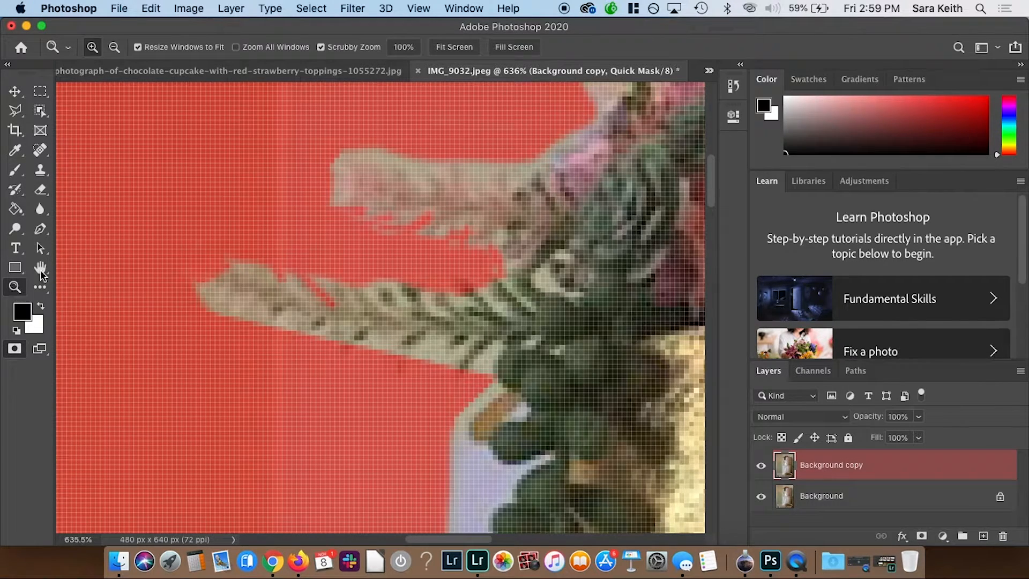
click(444, 49)
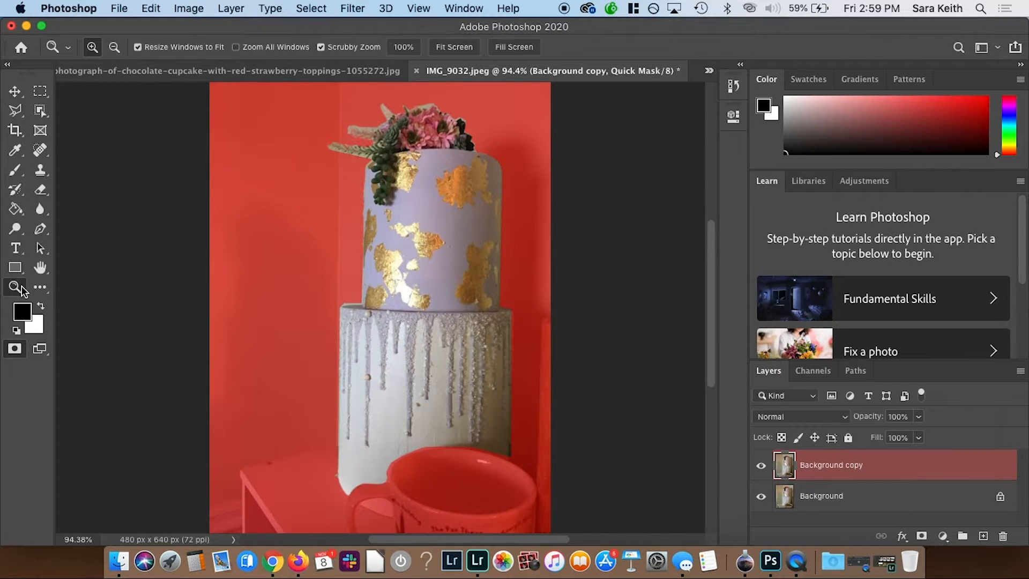
click(14, 351)
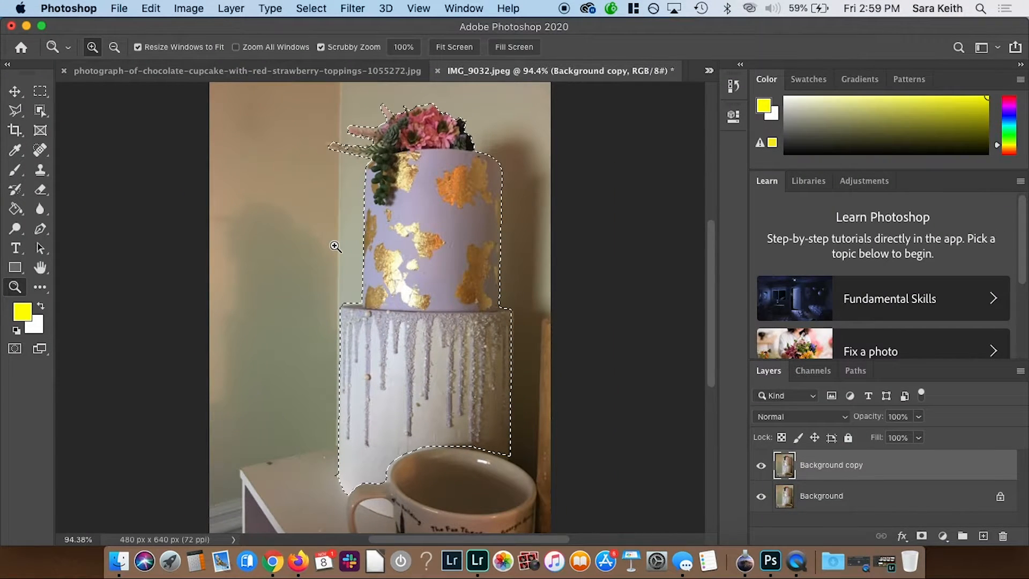
- Copy the selected cake and paste it as a new layer
click(190, 8)
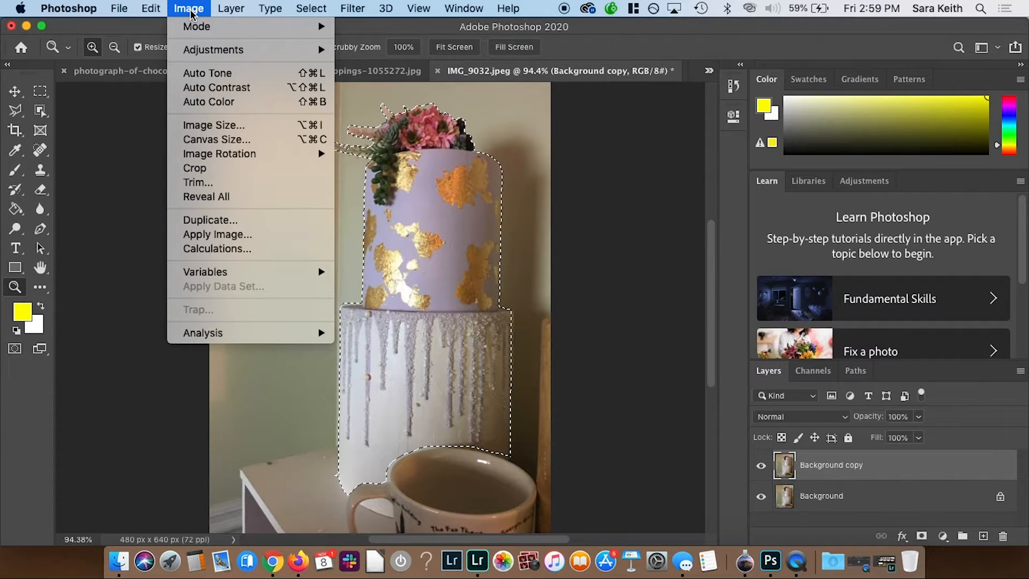
mouse_move(153, 8)
click(167, 122)
click(150, 8)
click(158, 144)
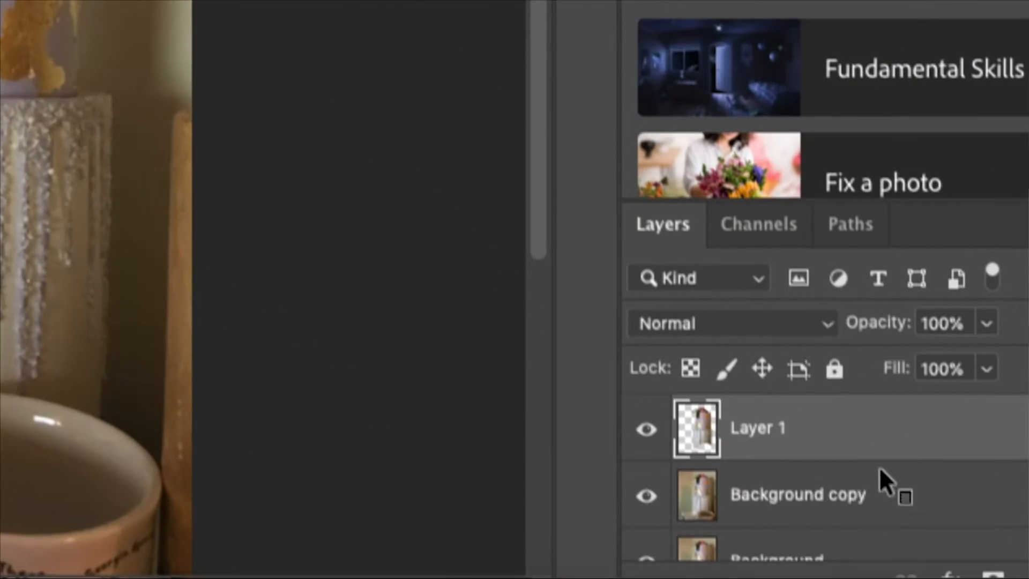
- Hide the Background copy and Background layers so only the cake cutout shows
scroll(912, 482, down, 1)
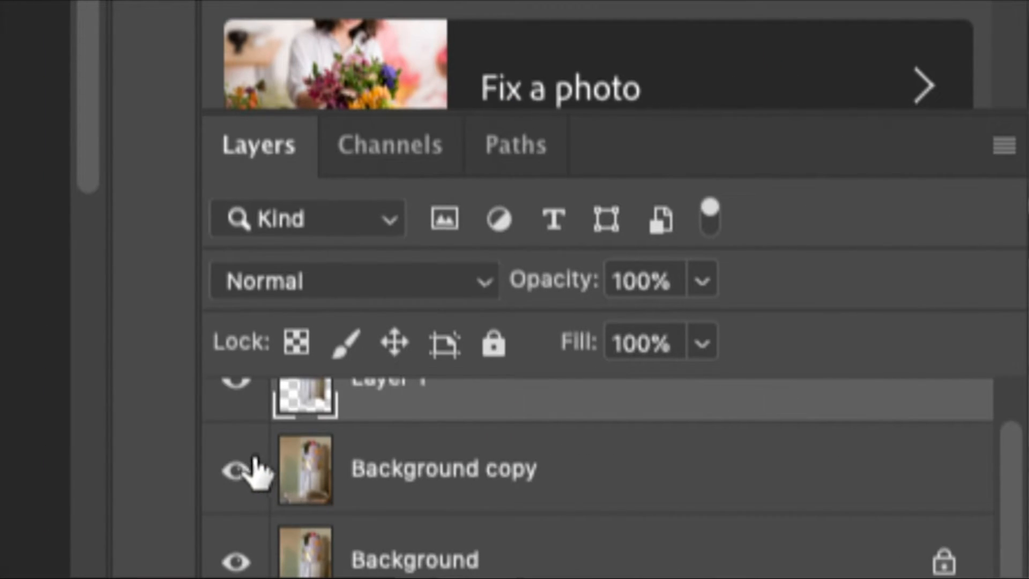
click(239, 470)
click(238, 560)
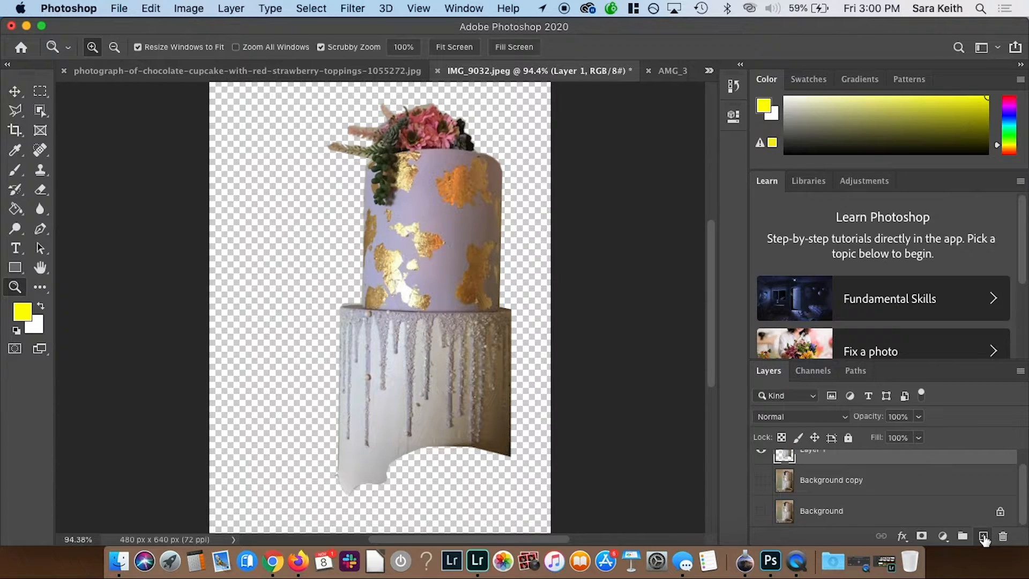
- Add a new layer above the cake cutout and fill it with yellow using the Paint Bucket
click(983, 536)
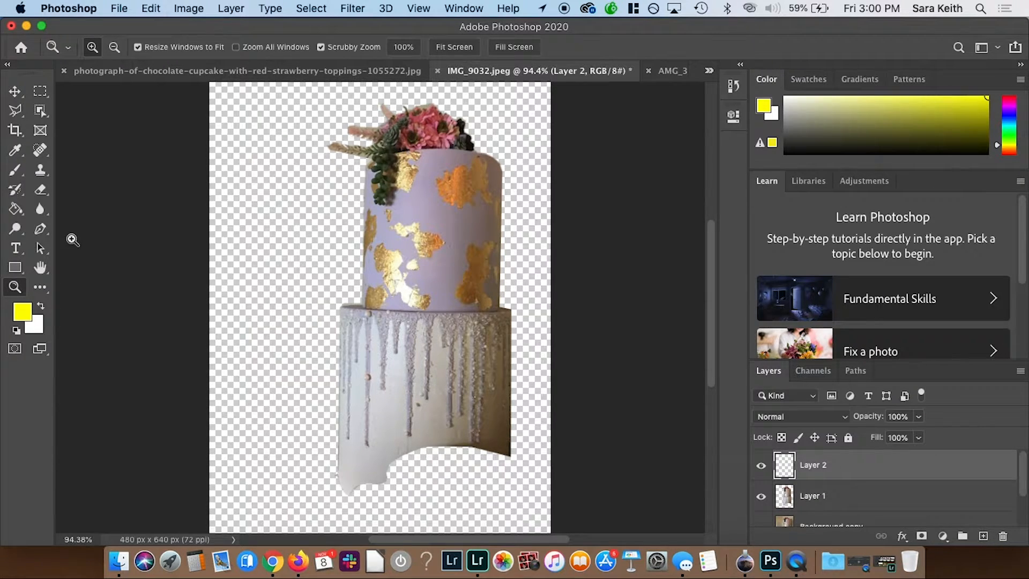
click(12, 210)
click(249, 286)
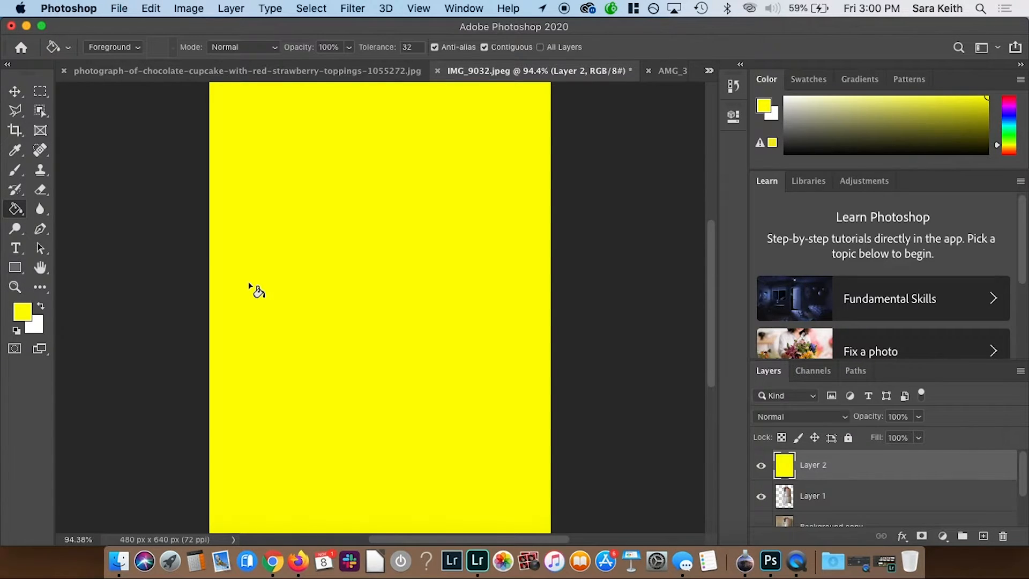
- Refill Layer 2 with white and move it beneath Layer 1 as the cake's backdrop
key(x)
click(291, 288)
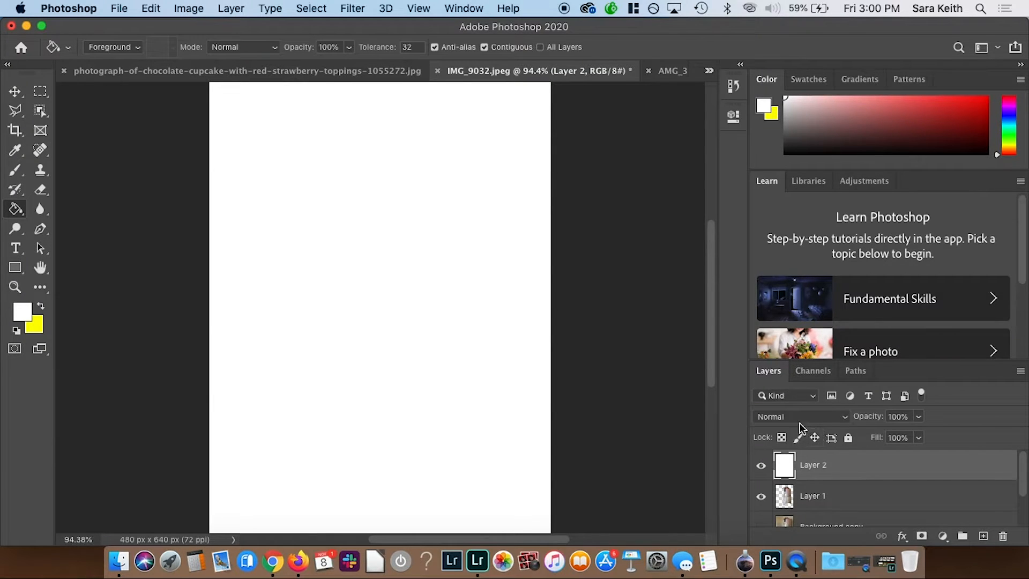
drag(841, 463, 854, 508)
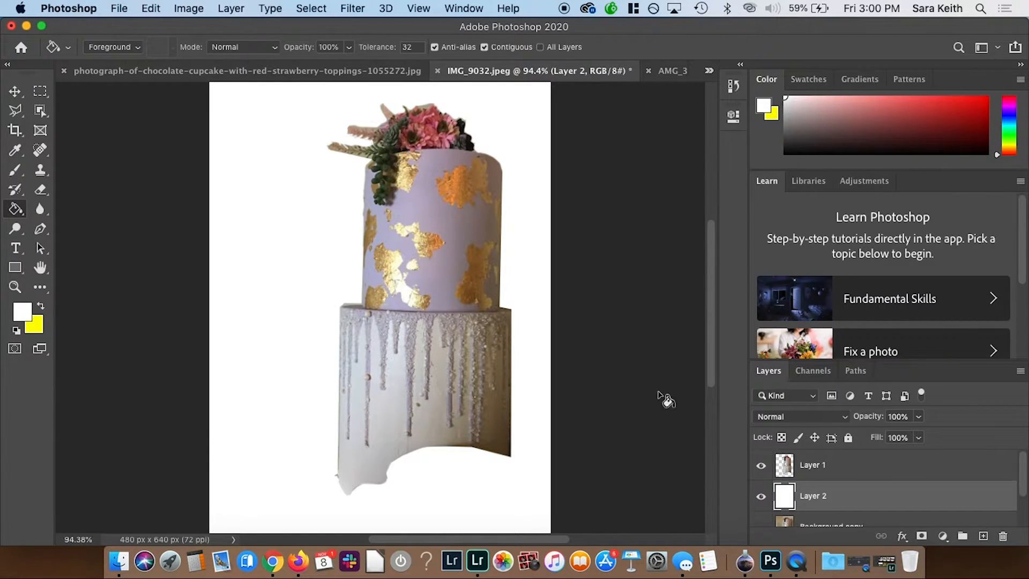
- Make Layer 1 active, load the cake's outline as a selection, and undo the selection
click(869, 472)
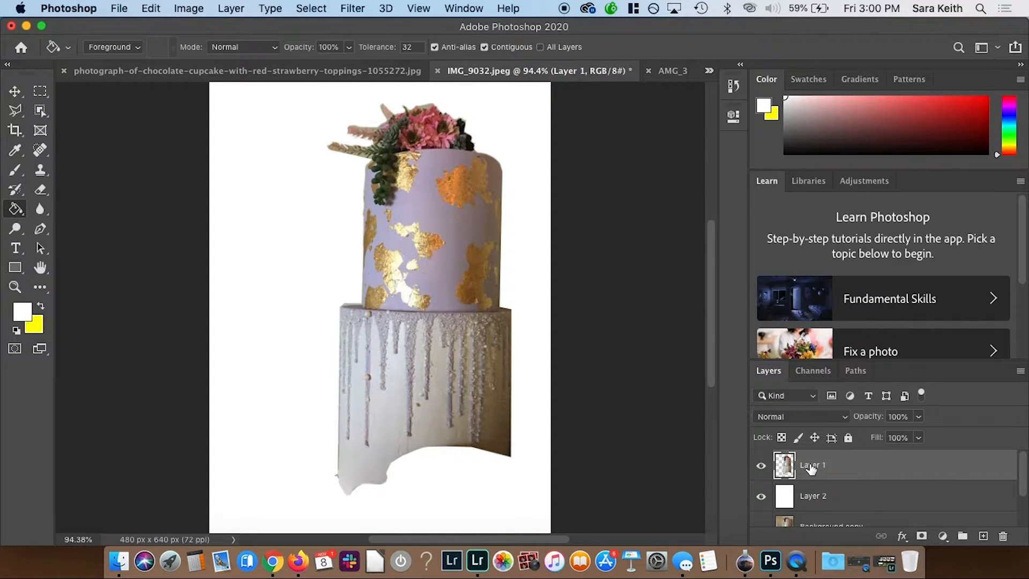
super+click(781, 473)
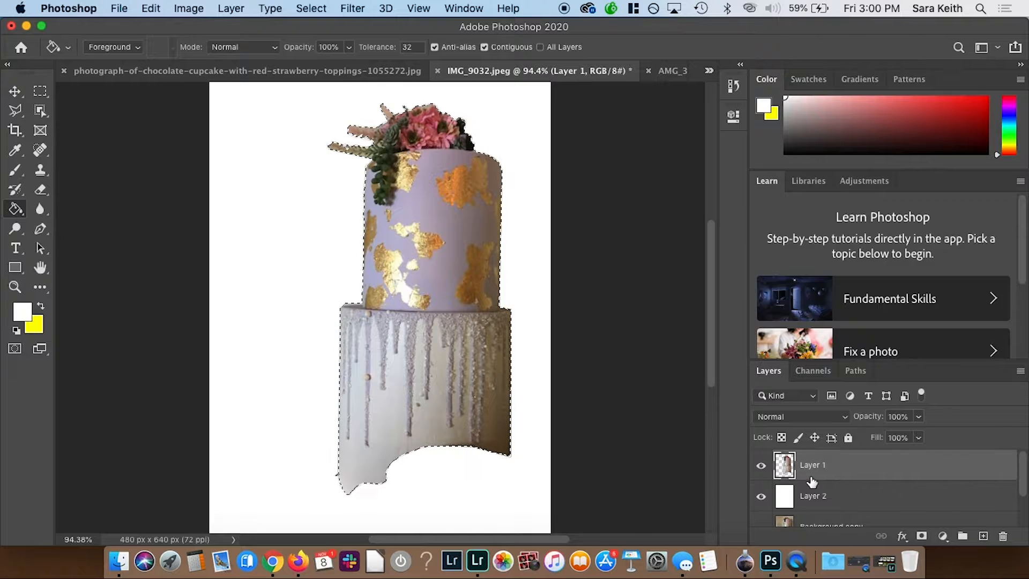
key(super+z)
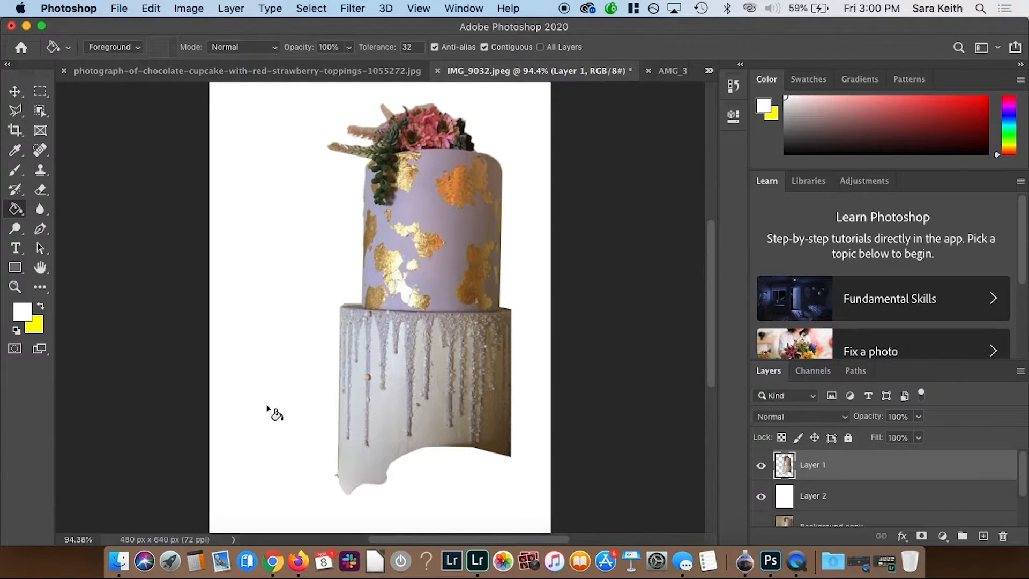
- Adjust Layer 1 with Levels, setting the white input to 235 and the midtones to 0.91
click(192, 9)
mouse_move(322, 54)
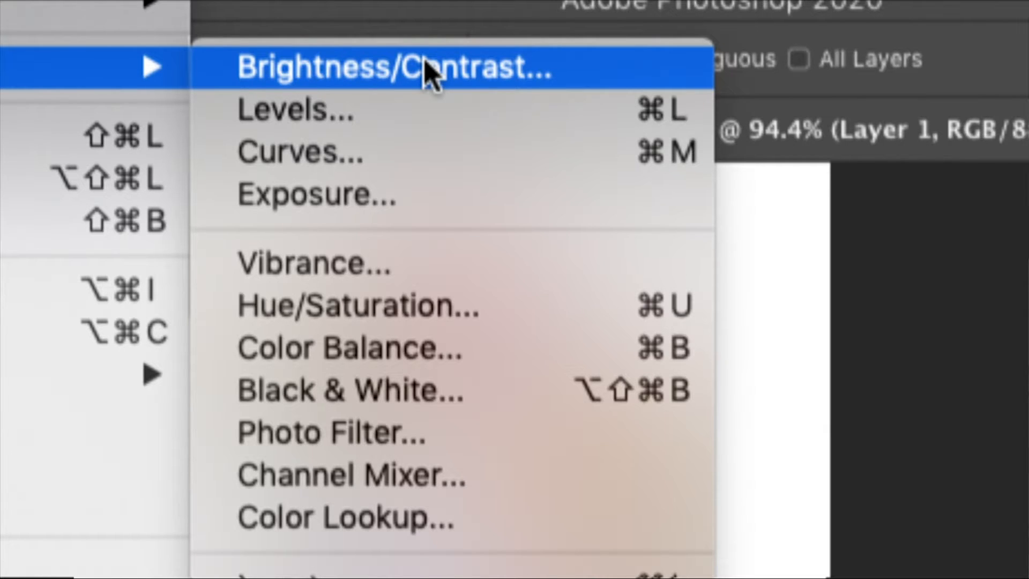
click(311, 111)
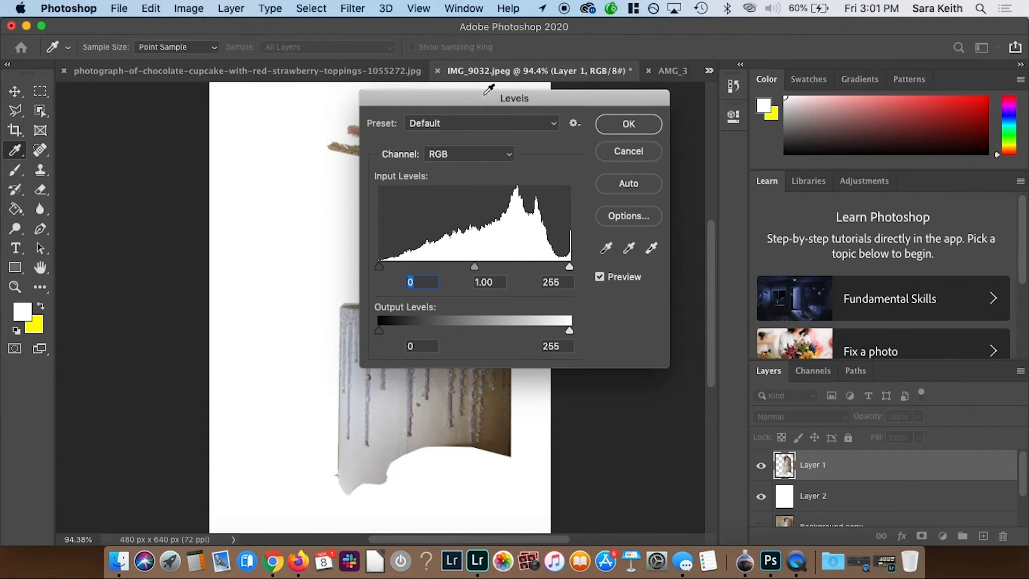
drag(477, 98, 657, 79)
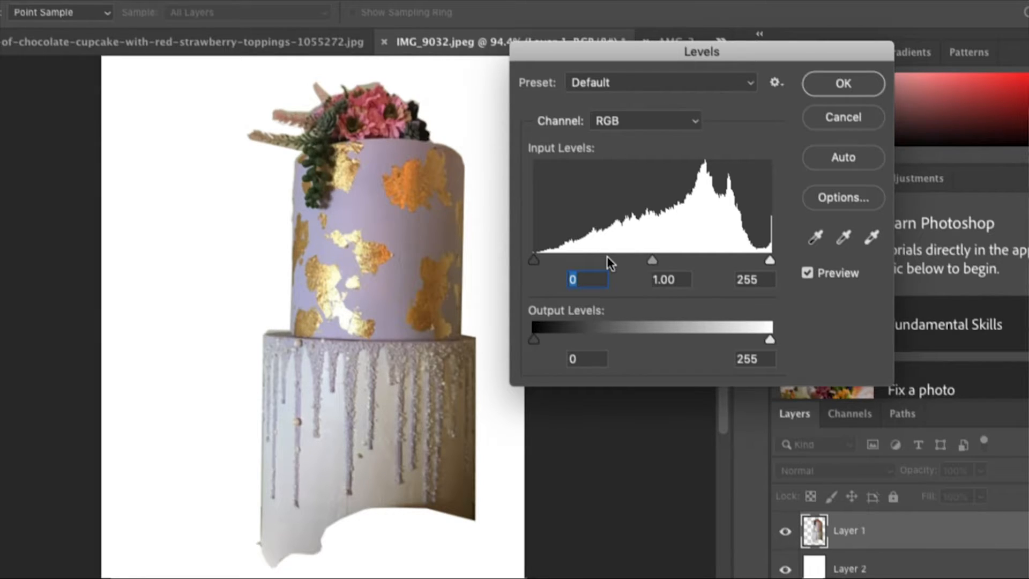
mouse_move(649, 259)
mouse_down()
mouse_move(670, 256)
mouse_move(625, 259)
mouse_move(651, 263)
mouse_up()
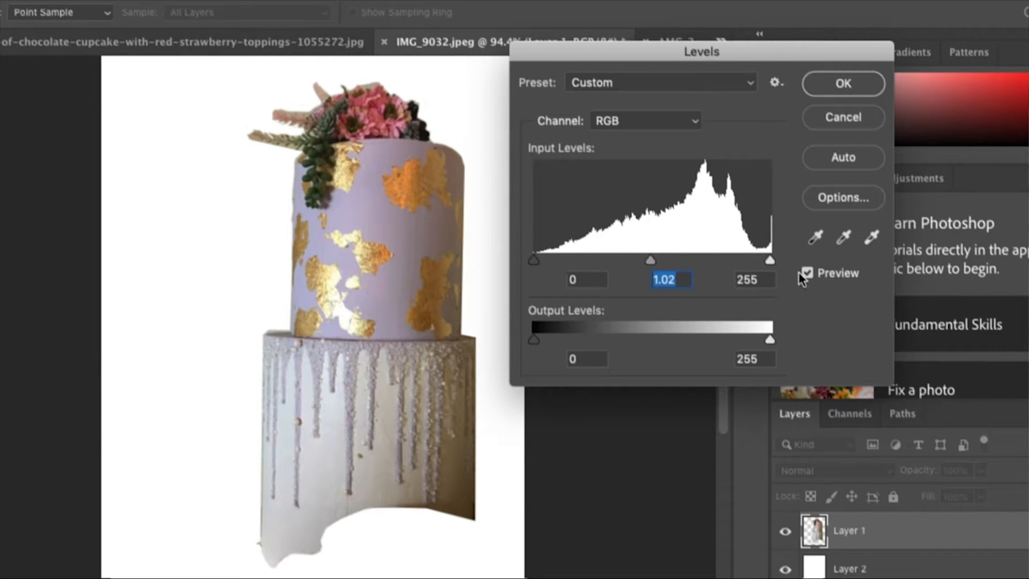
mouse_move(769, 259)
mouse_down()
mouse_move(731, 260)
mouse_move(751, 261)
mouse_up()
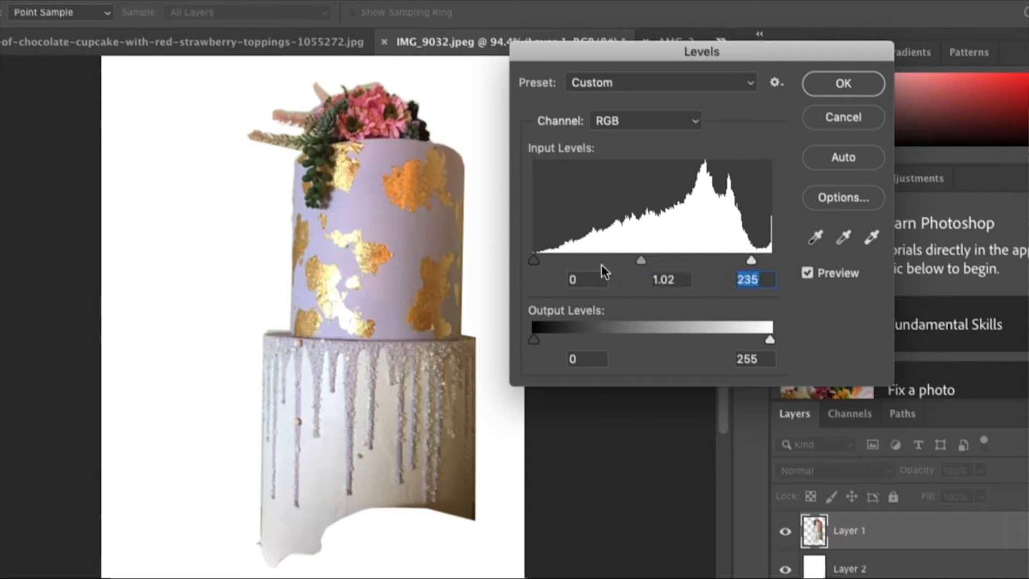
mouse_move(529, 258)
mouse_down()
mouse_move(626, 273)
mouse_move(521, 265)
mouse_up()
mouse_move(634, 260)
mouse_down()
mouse_move(645, 260)
mouse_move(622, 265)
mouse_move(662, 271)
mouse_move(637, 271)
mouse_move(648, 268)
mouse_up()
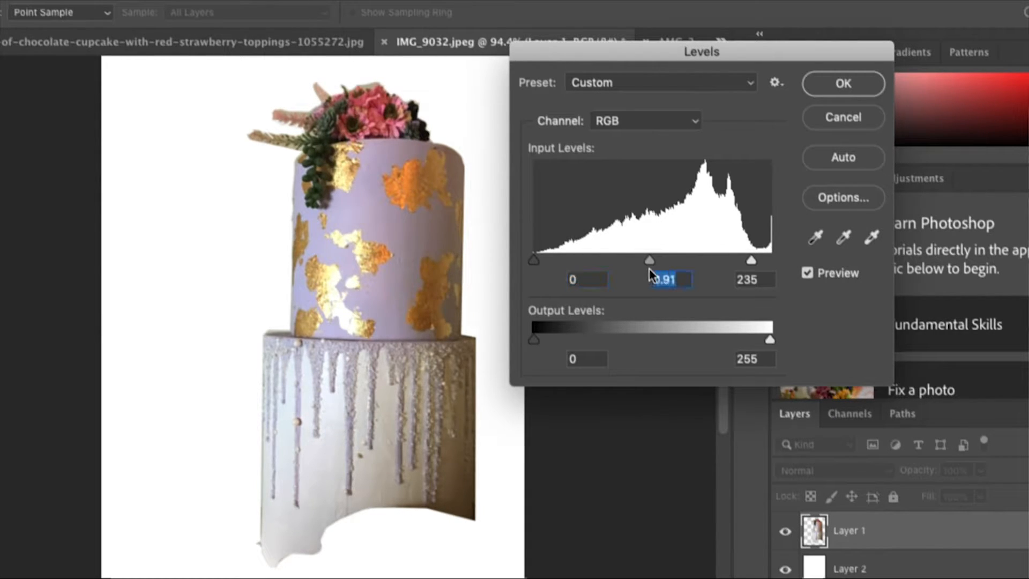
- Compare the cake with and without the Levels preview, keep the black output at 0, and apply the adjustment
click(827, 272)
click(826, 270)
click(826, 270)
drag(538, 341, 486, 339)
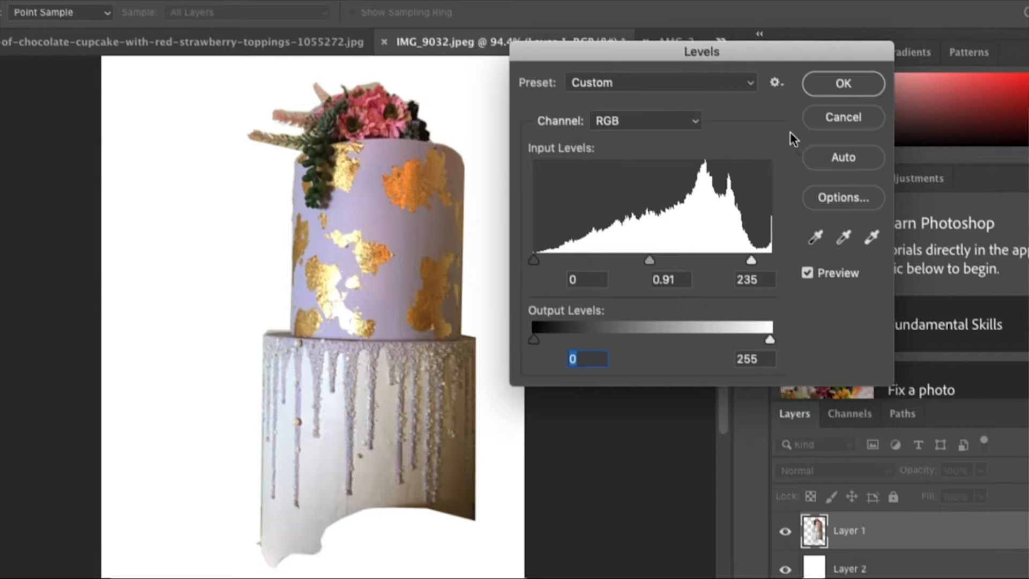
click(822, 82)
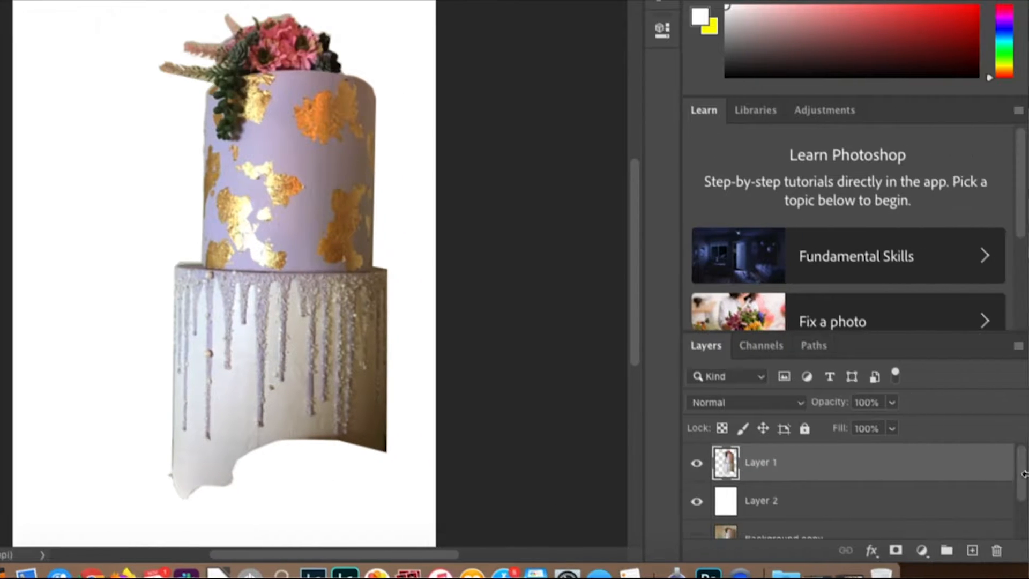
- Duplicate Layer 1, hide the copy as a backup, and make the original Layer 1 active
drag(1007, 468, 1028, 491)
drag(950, 492, 971, 549)
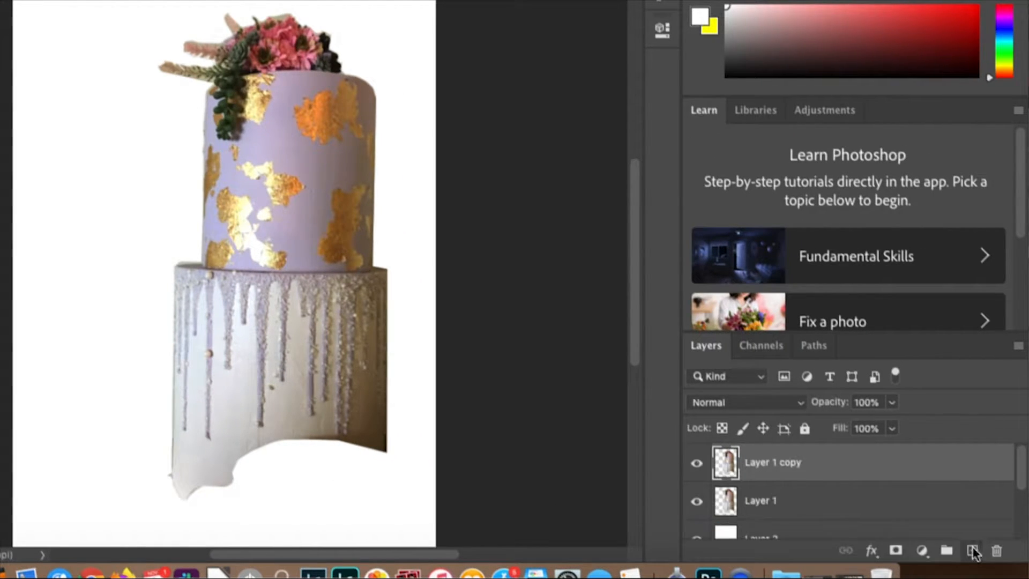
click(697, 462)
click(815, 496)
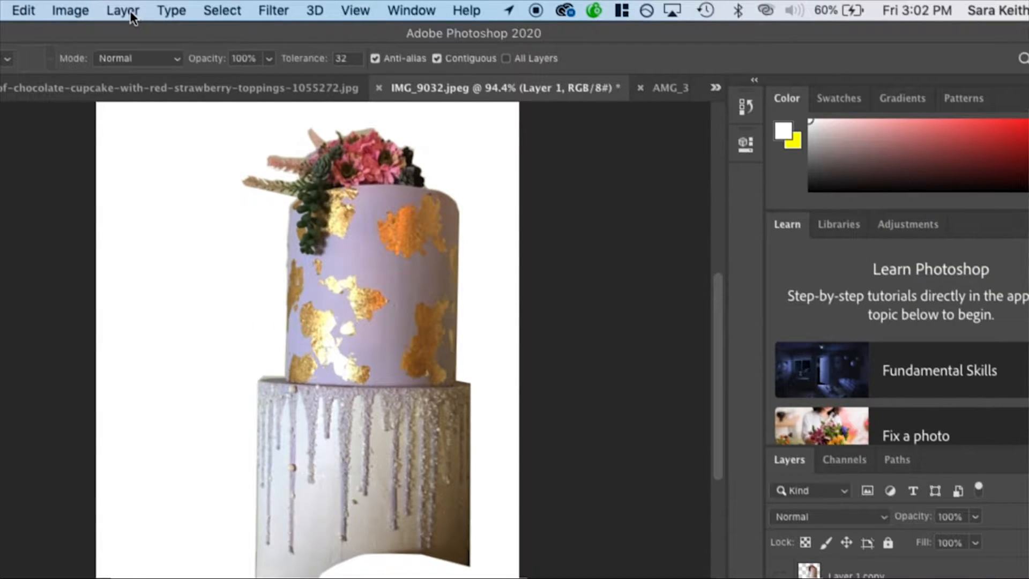
- Start a Color Balance adjustment on Layer 1 and shift the midtones toward blue to +38
click(122, 10)
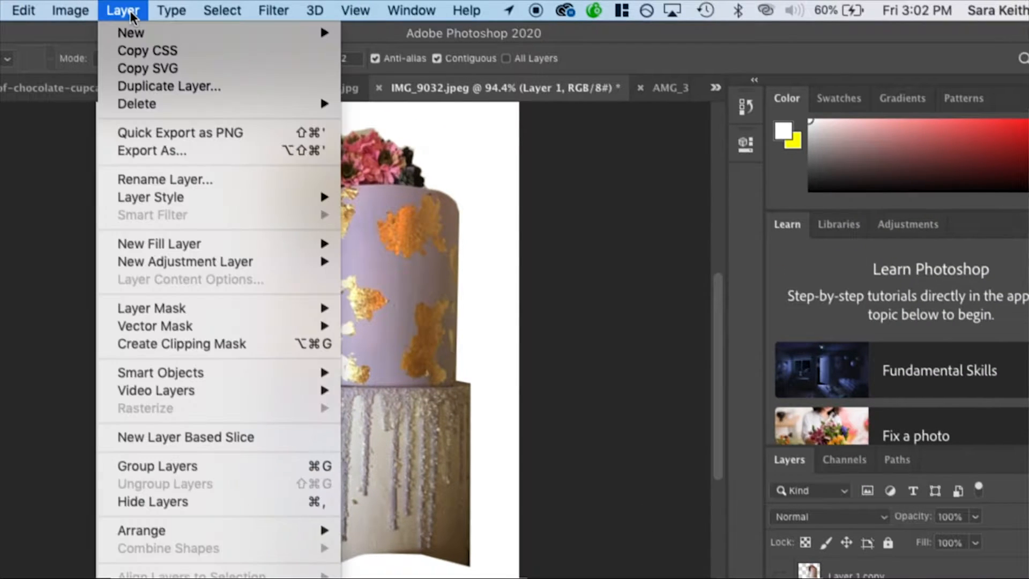
mouse_move(211, 10)
mouse_move(70, 11)
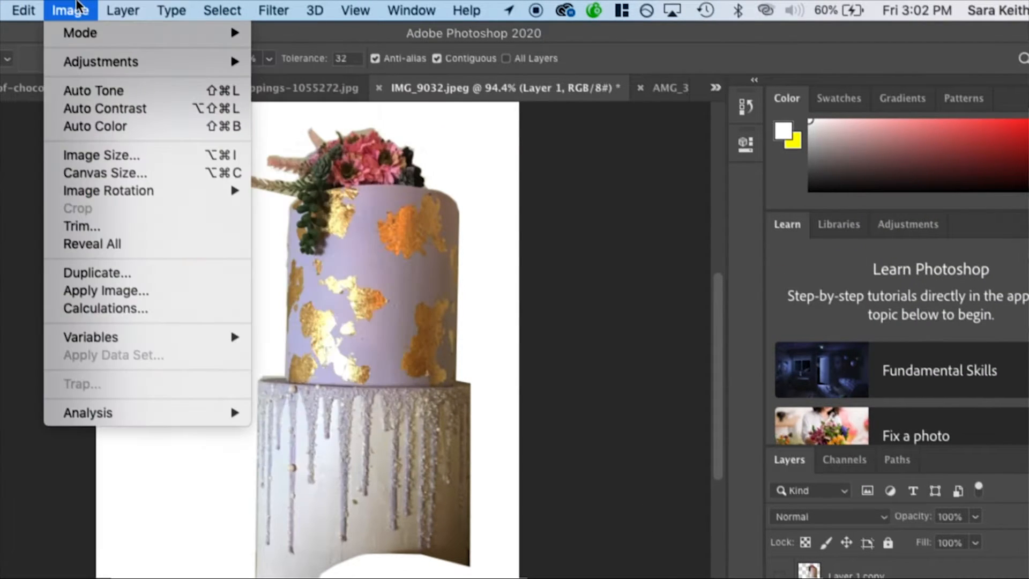
mouse_move(97, 61)
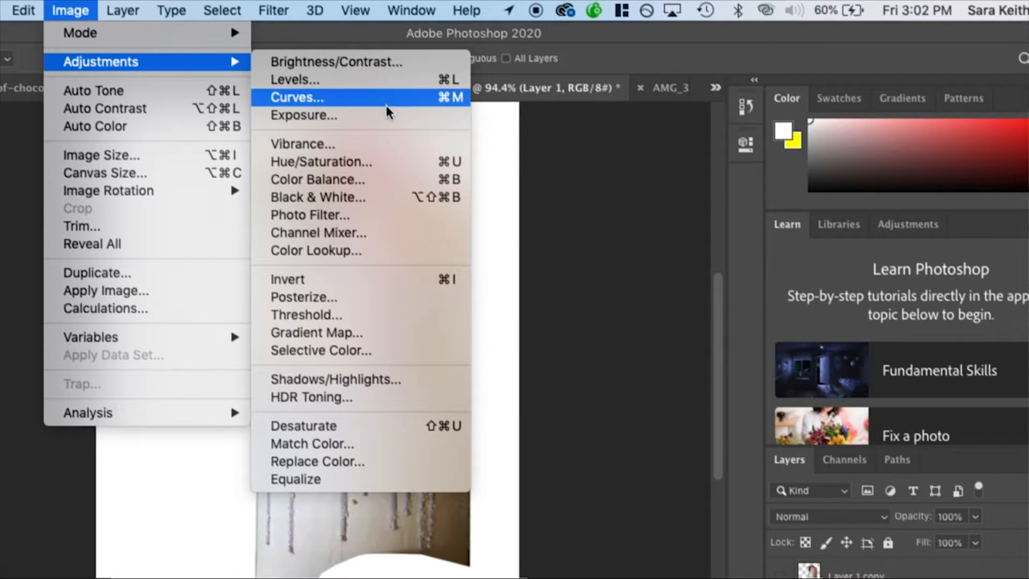
click(355, 178)
drag(401, 155, 656, 99)
drag(695, 221, 725, 224)
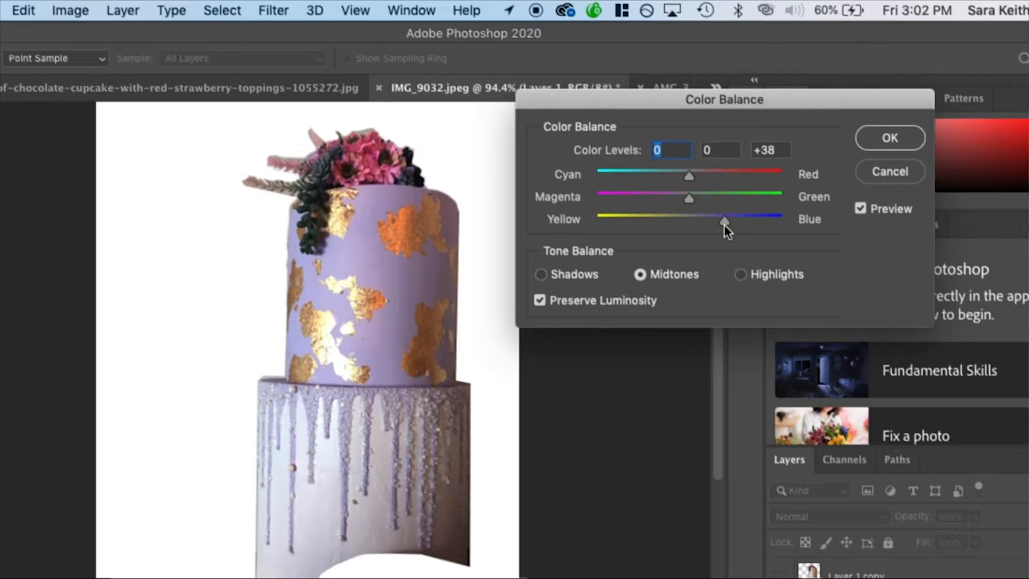
drag(724, 224, 724, 227)
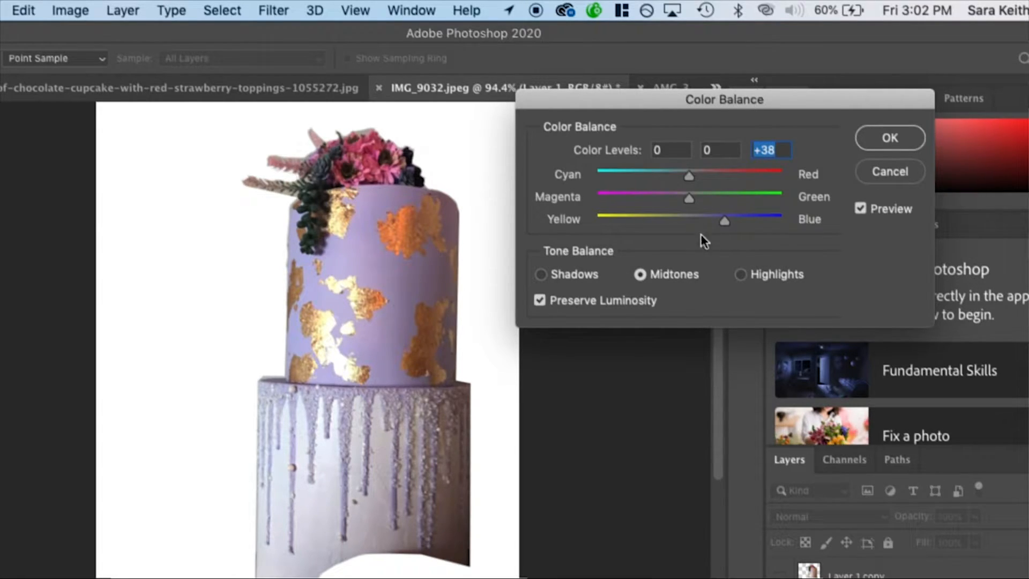
- Compare the cake with and without the Color Balance preview
click(872, 211)
click(873, 209)
click(874, 210)
click(873, 210)
click(873, 210)
click(874, 210)
click(873, 210)
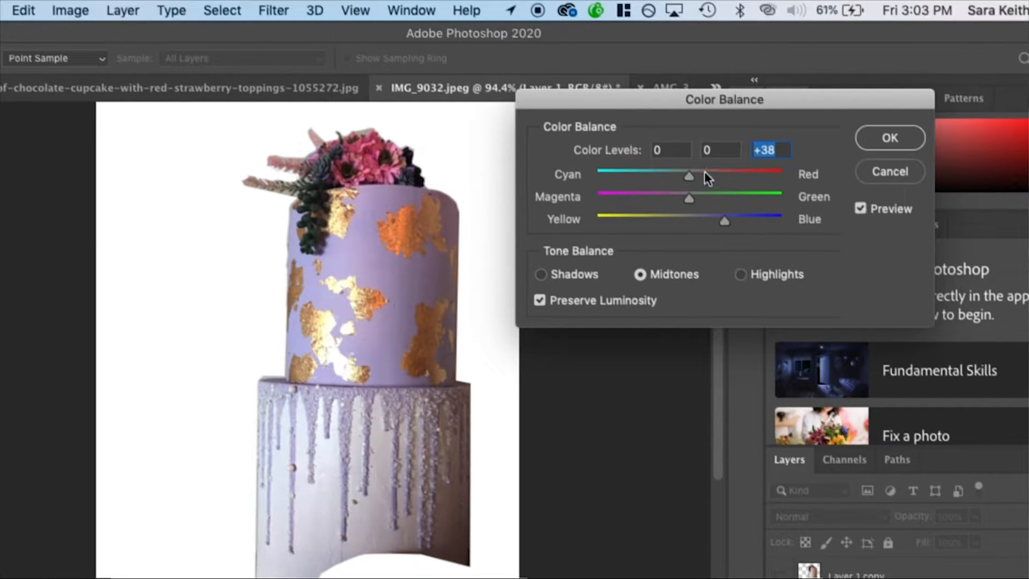
- Shift the cyan–red midtone balance to -9, keep magenta–green at 0, check the preview, and apply the Color Balance adjustment
click(680, 176)
mouse_move(689, 195)
mouse_down()
mouse_move(665, 200)
mouse_move(707, 200)
mouse_move(690, 201)
mouse_up()
click(893, 208)
click(893, 204)
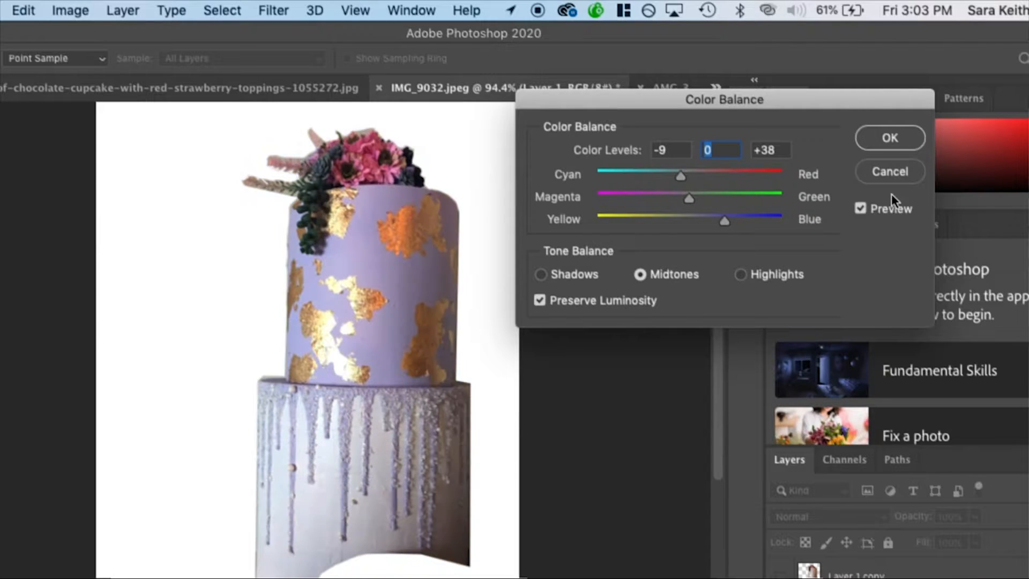
click(868, 138)
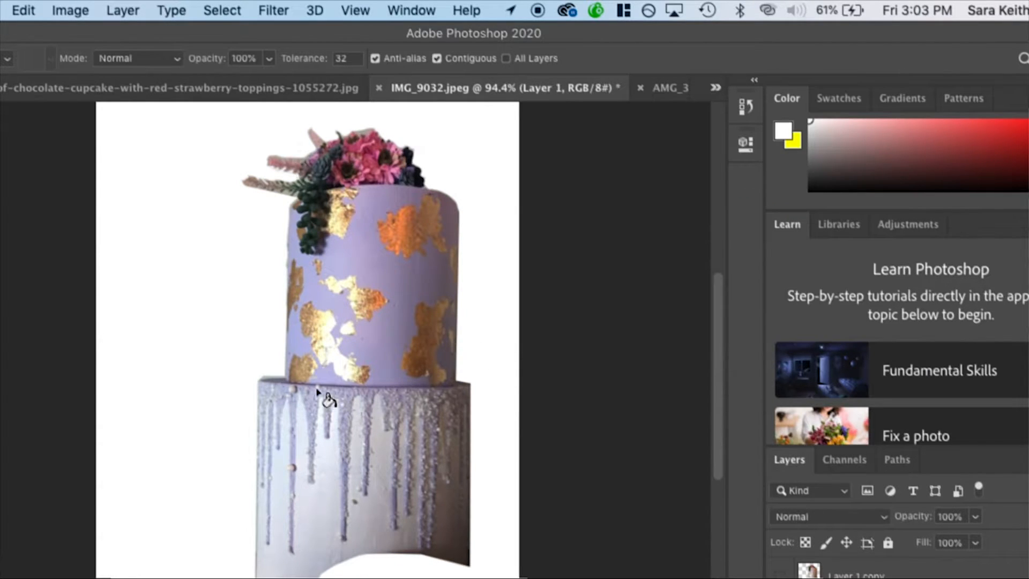
- Start a Vibrance adjustment on Layer 1 and raise the vibrance to +61
click(70, 10)
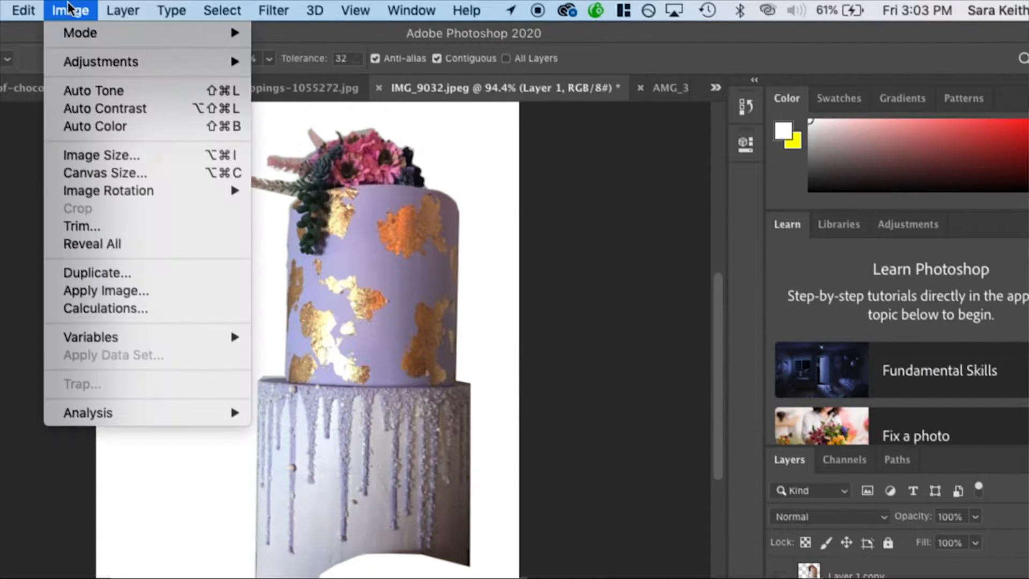
mouse_move(86, 60)
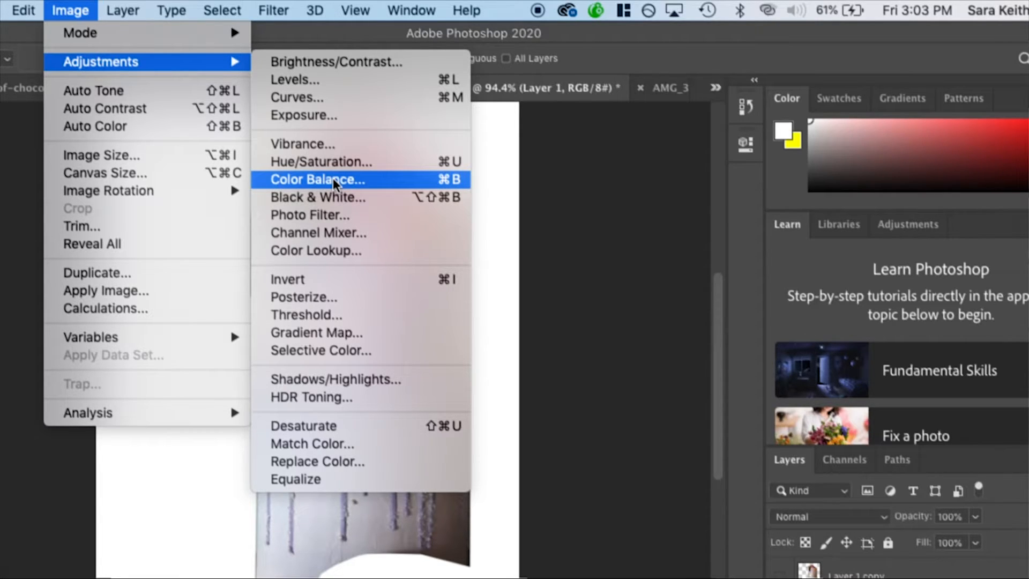
click(313, 148)
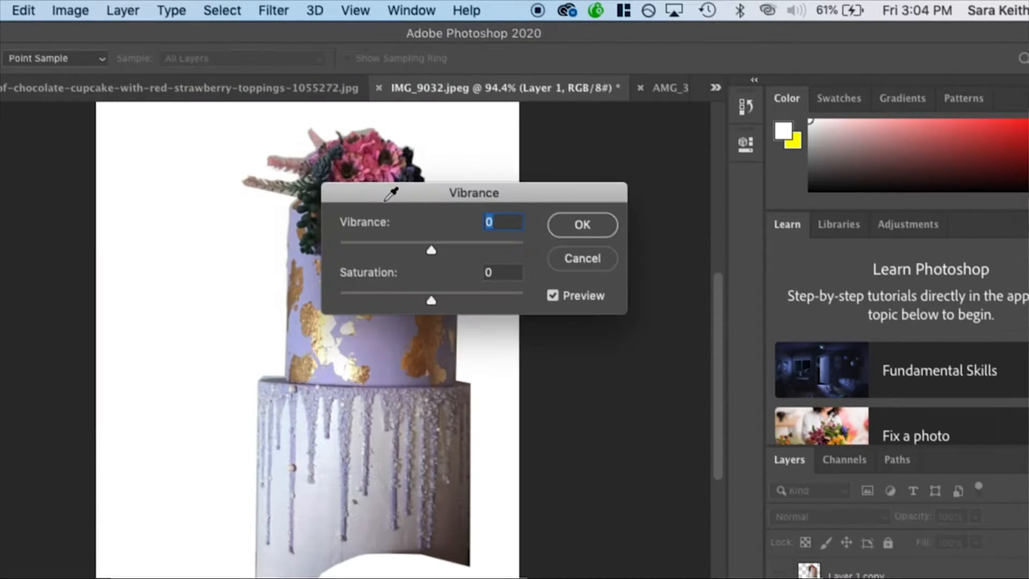
drag(409, 191, 536, 178)
drag(556, 236, 612, 244)
- Compare the cake with and without the Vibrance preview and apply the adjustment
click(679, 282)
click(679, 281)
click(678, 281)
click(679, 282)
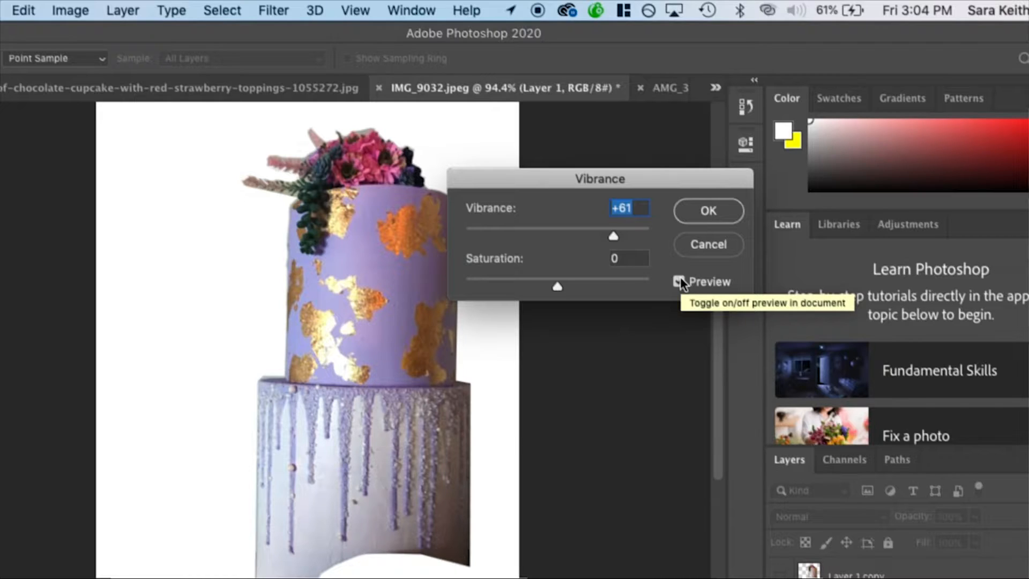
click(699, 216)
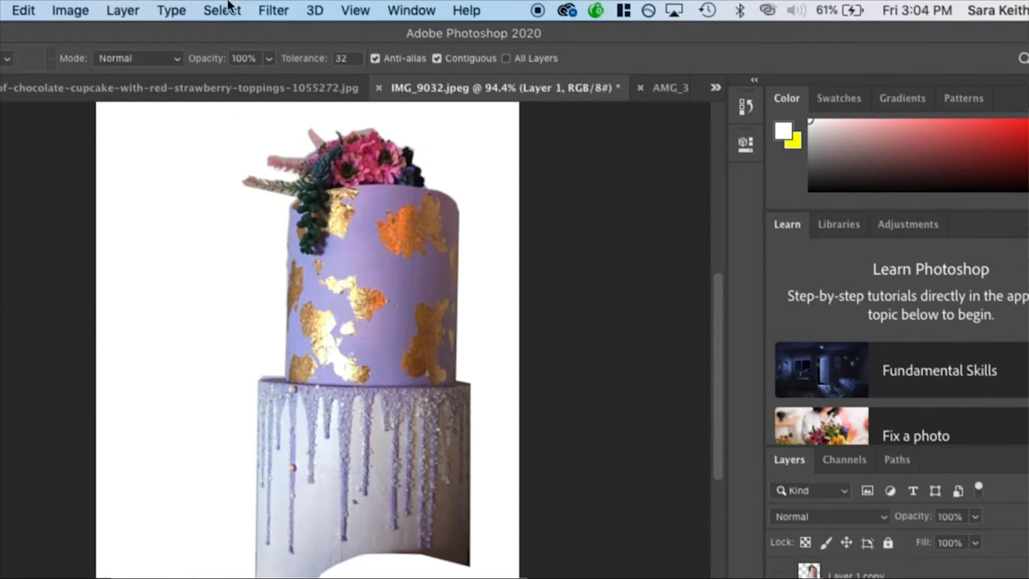
- Try an Exposure adjustment of +0.05 on Layer 1 and cancel it
click(221, 11)
mouse_move(264, 10)
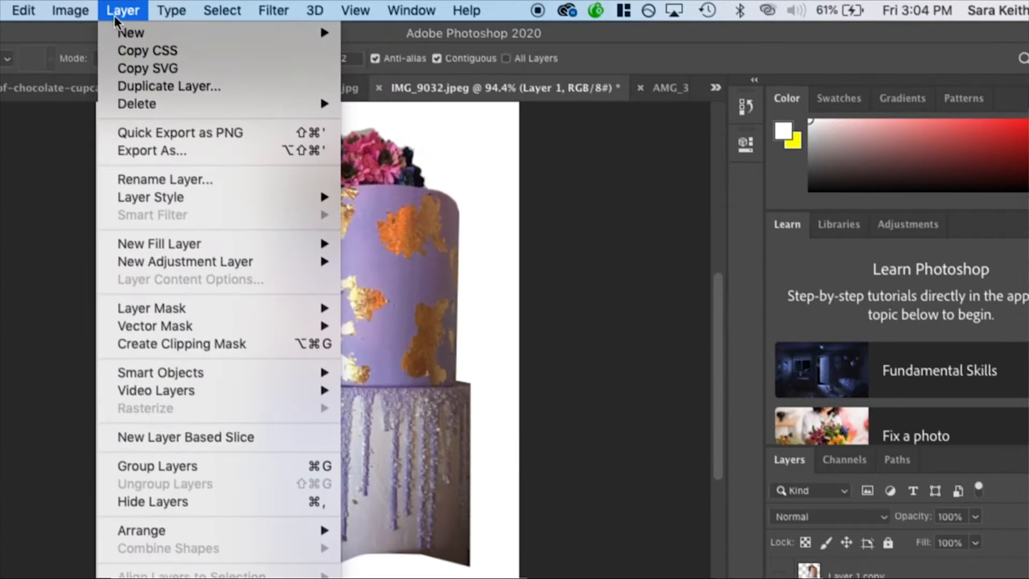
mouse_move(70, 11)
mouse_move(87, 67)
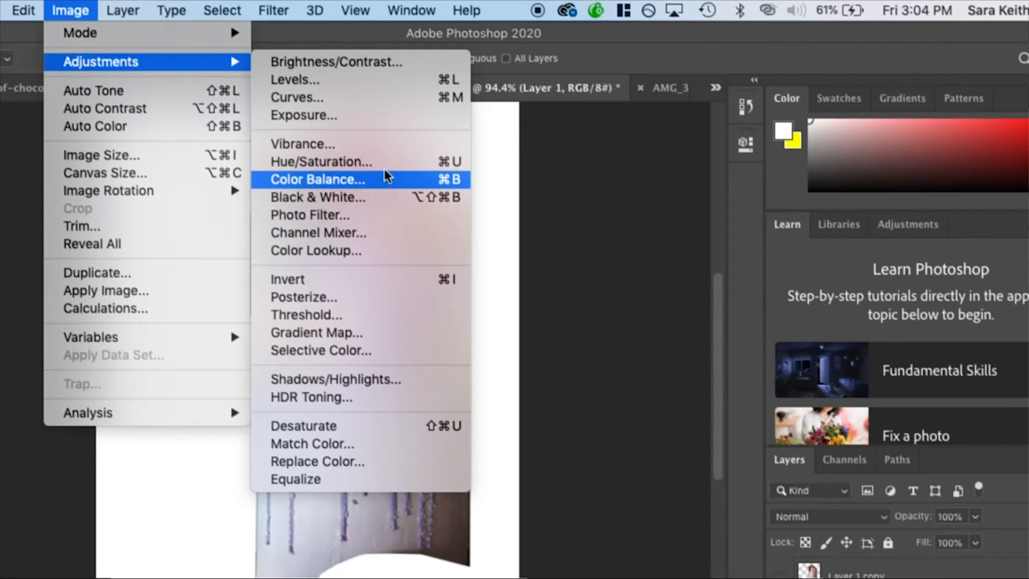
click(333, 116)
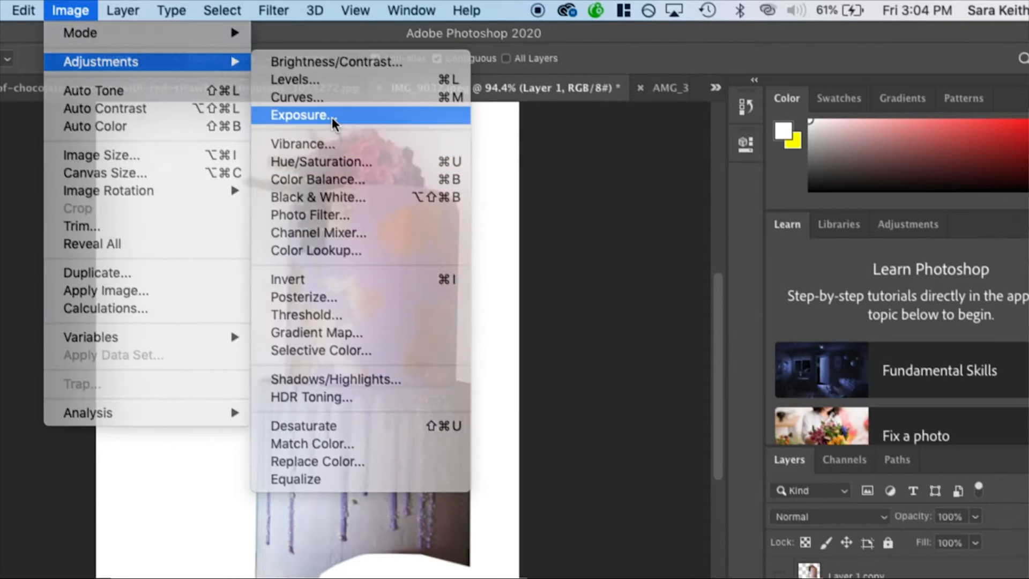
click(378, 202)
click(321, 223)
drag(352, 179, 509, 124)
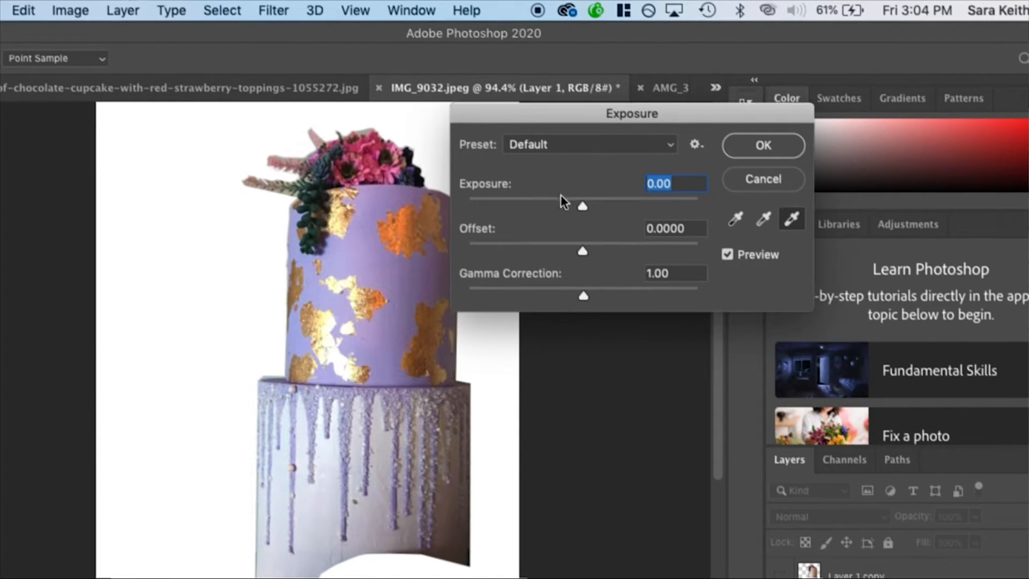
mouse_move(581, 210)
mouse_down()
mouse_move(625, 211)
mouse_move(519, 222)
mouse_move(582, 230)
mouse_up()
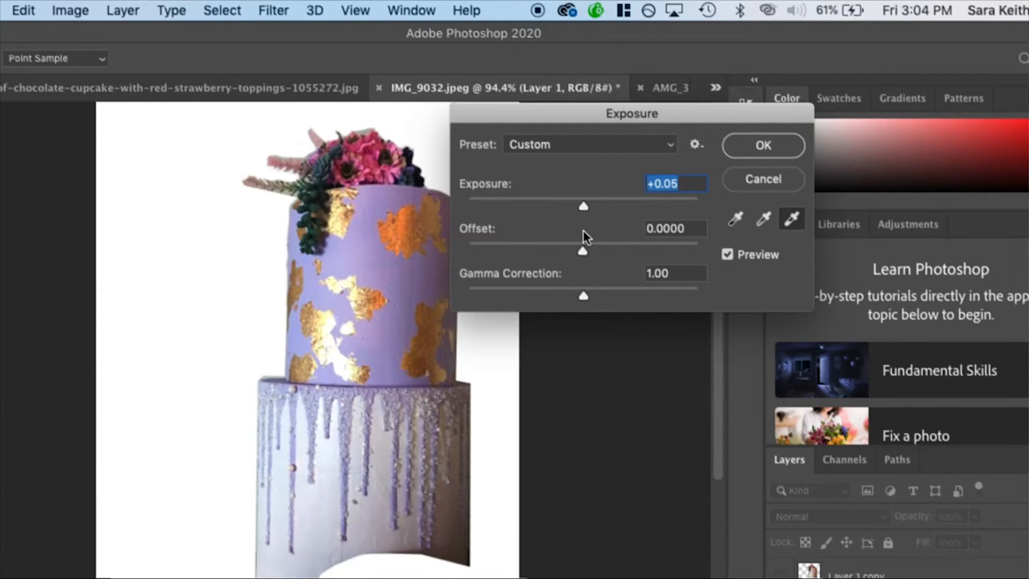
click(759, 177)
- Apply a Shadows/Highlights adjustment to Layer 1 with the shadows amount at 71% and the highlights amount at 0%
click(74, 10)
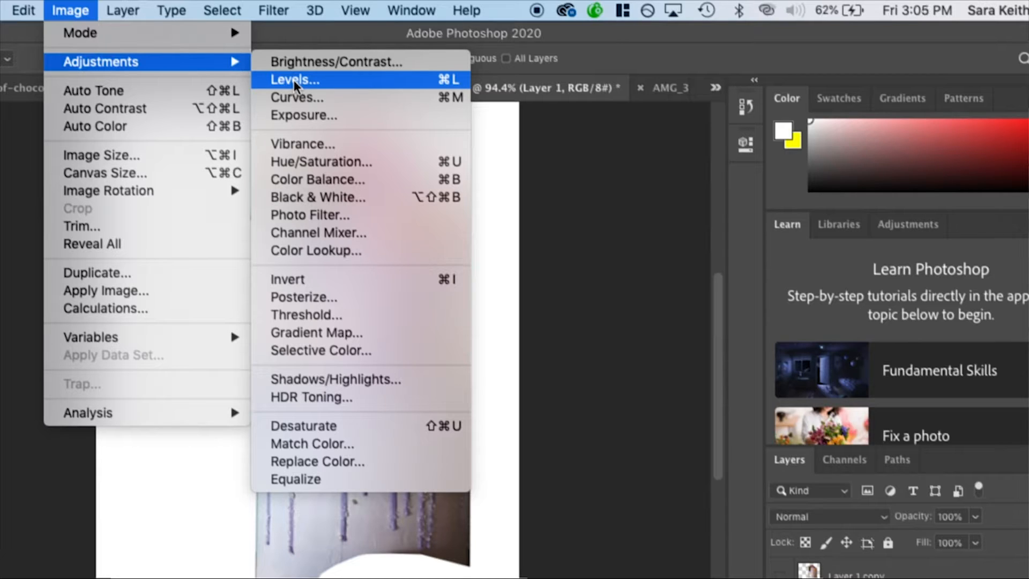
click(299, 380)
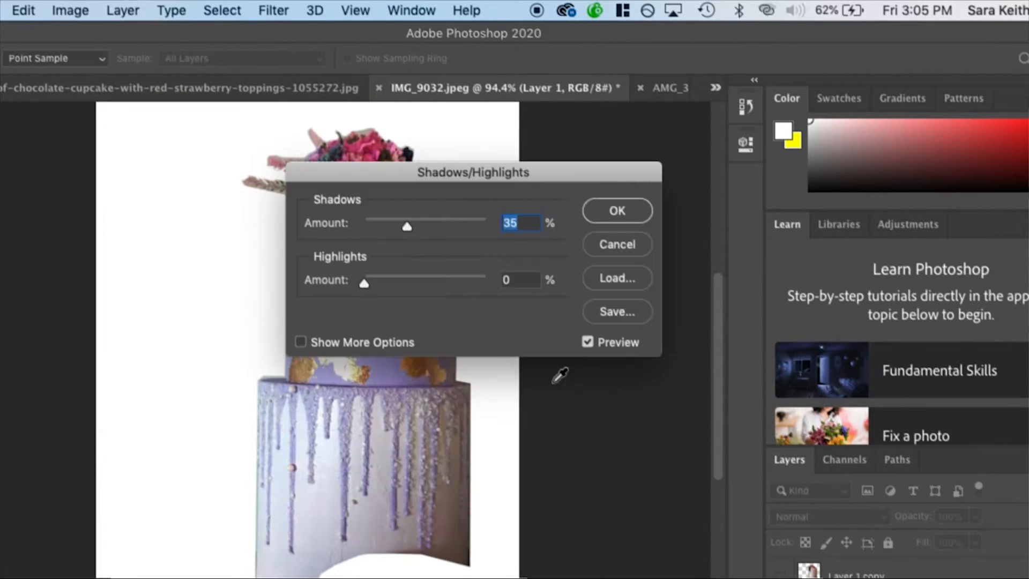
drag(395, 179, 635, 114)
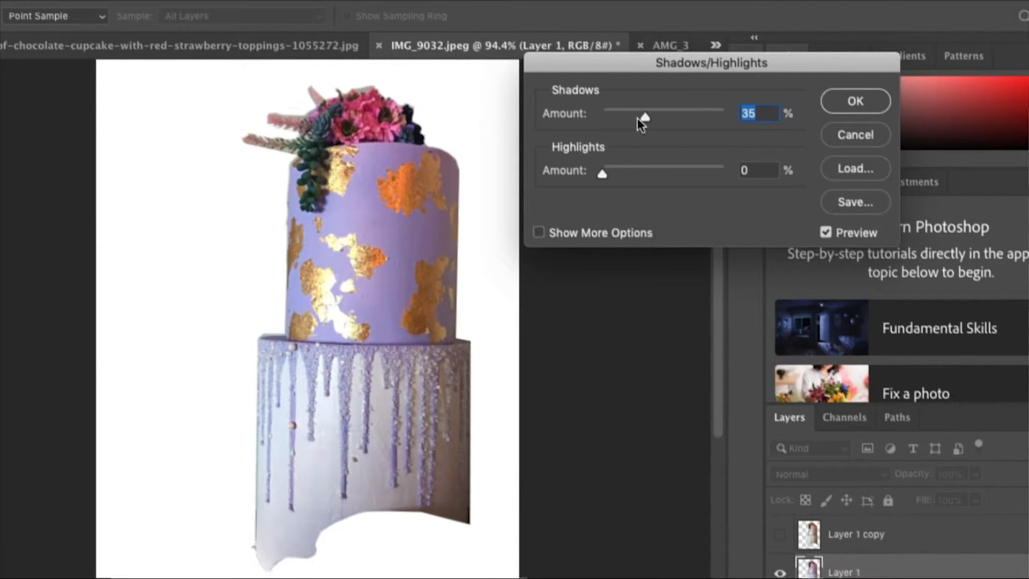
drag(642, 112, 689, 122)
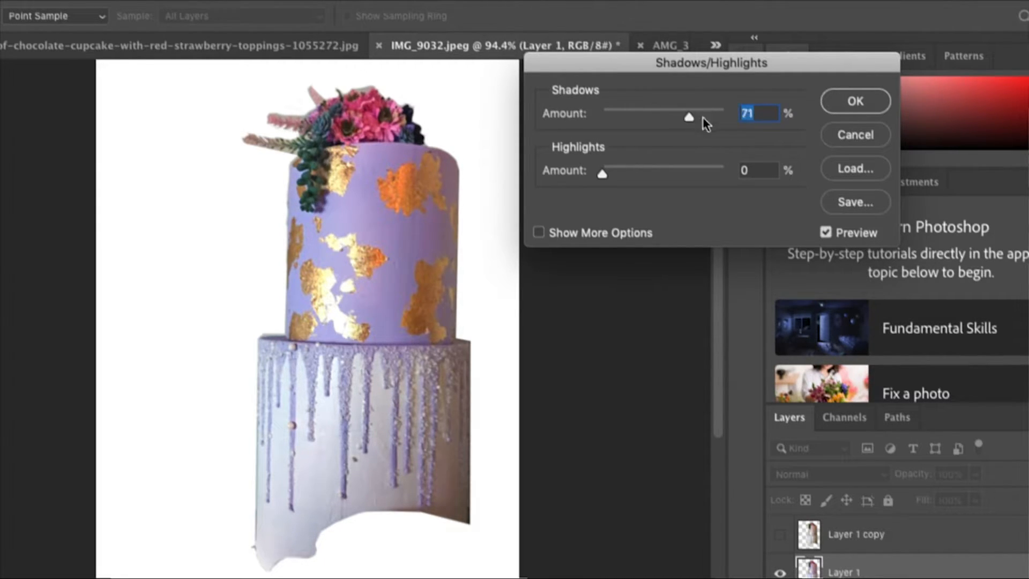
click(867, 97)
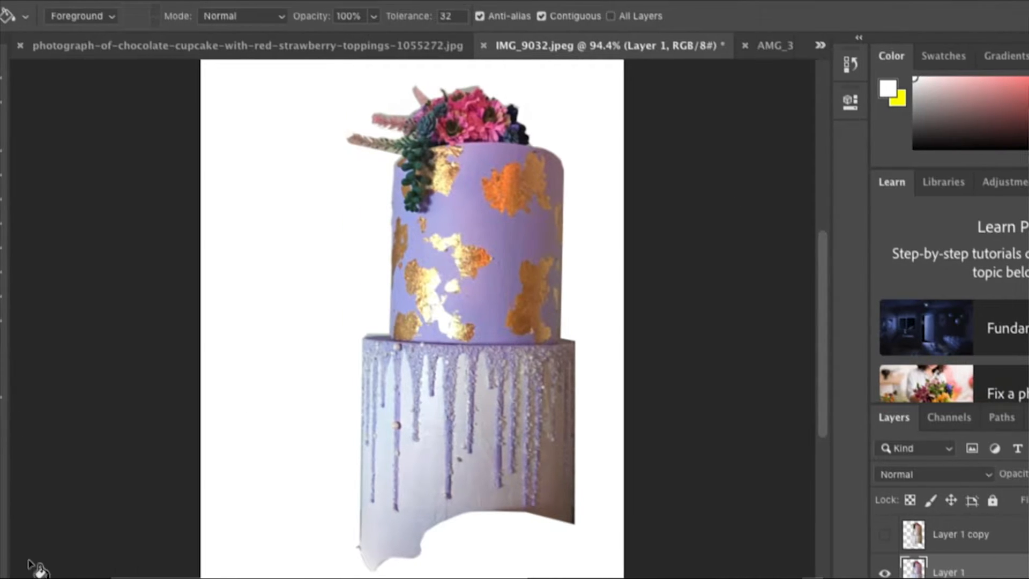
- Move the cake on Layer 1 down with the Move tool until its uneven bottom edge lies outside the canvas
click(17, 219)
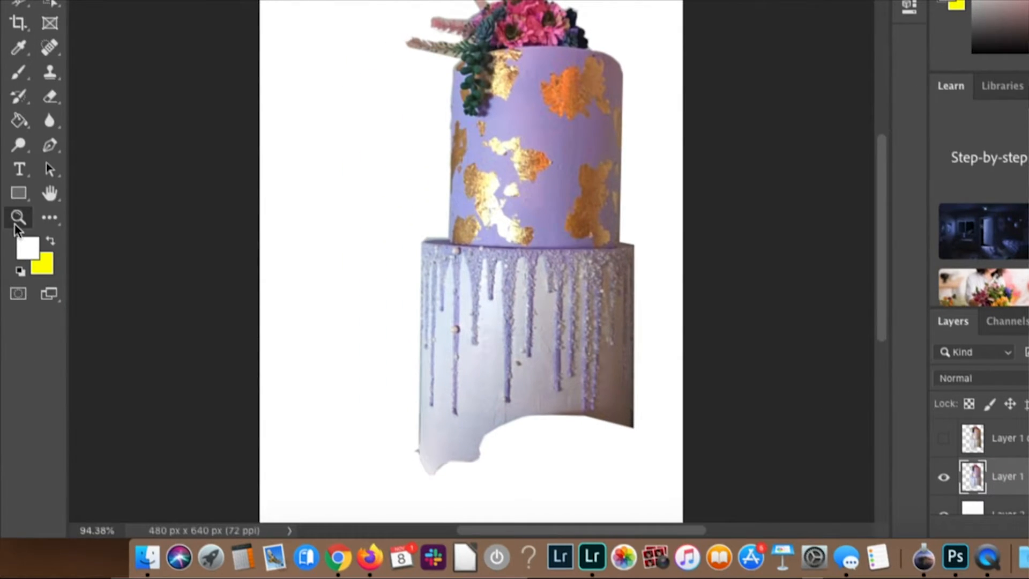
right_click(302, 247)
click(133, 225)
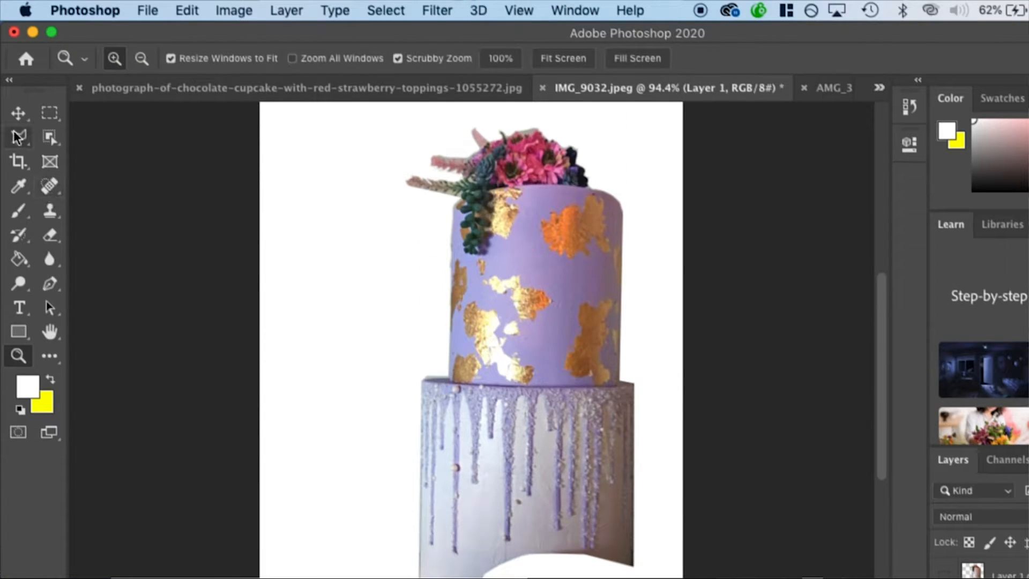
click(19, 113)
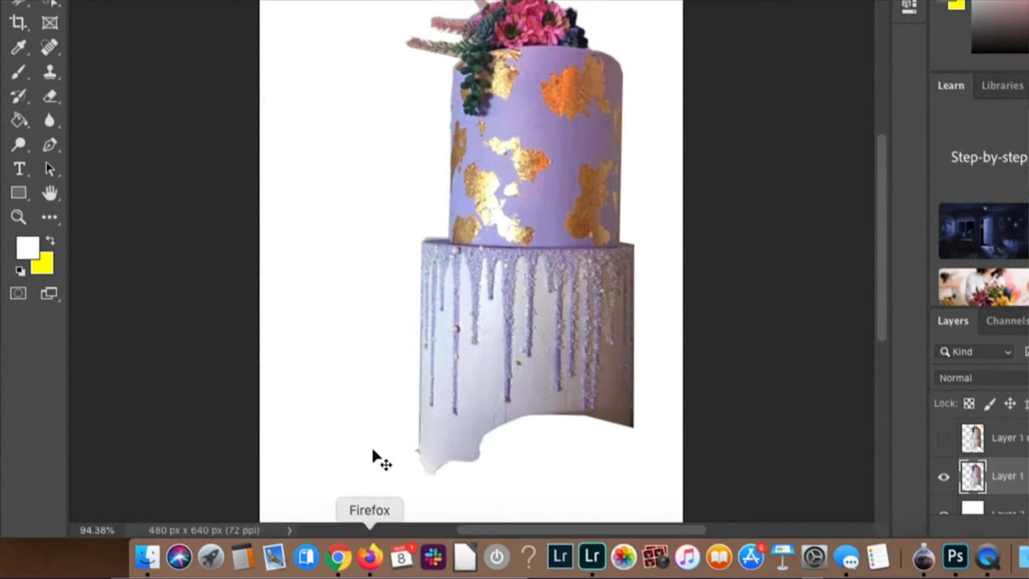
drag(462, 166, 463, 289)
scroll(199, 312, down, 3)
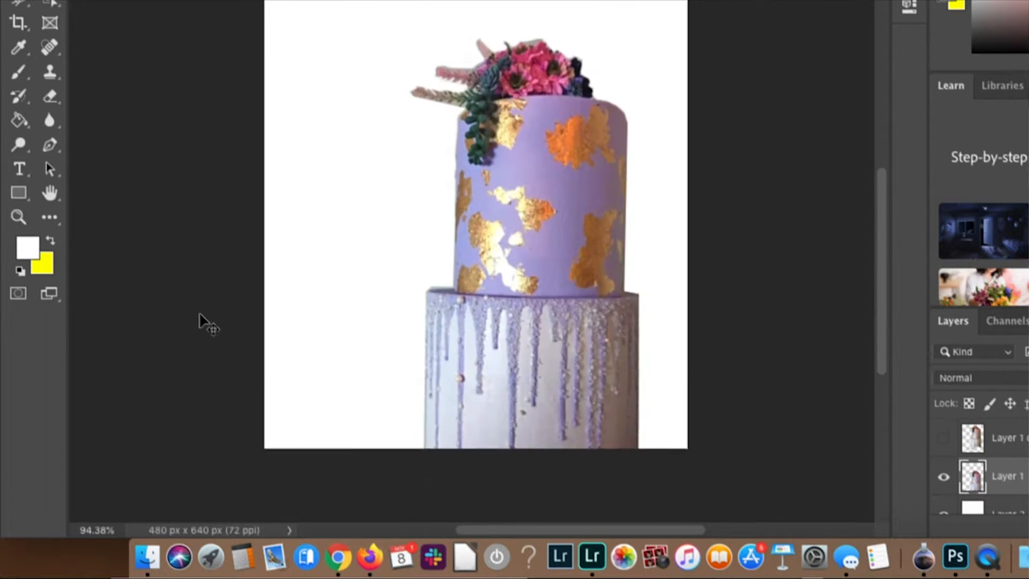
scroll(201, 319, up, 2)
scroll(201, 318, right, 2)
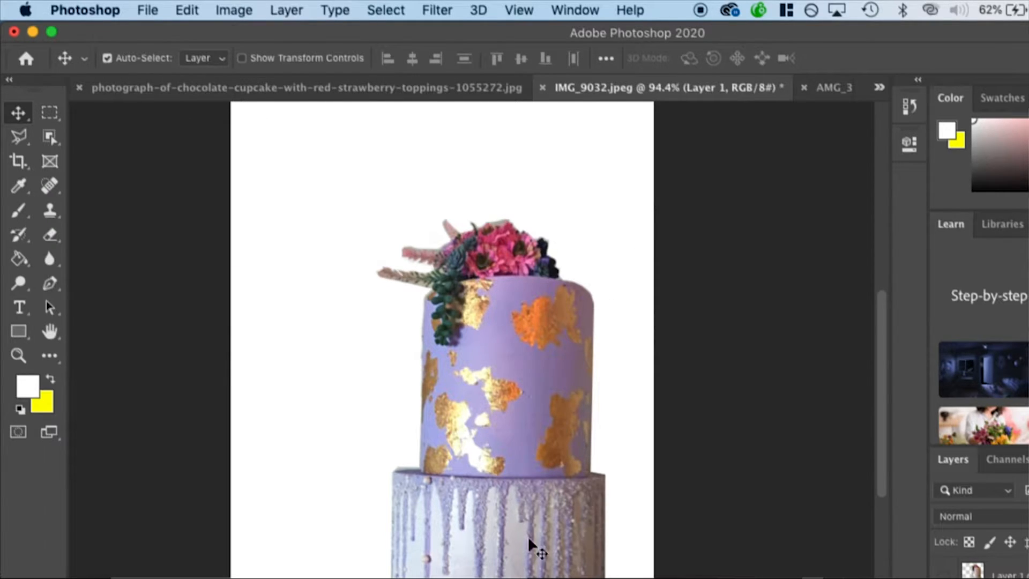
drag(513, 483, 513, 387)
drag(513, 299, 512, 365)
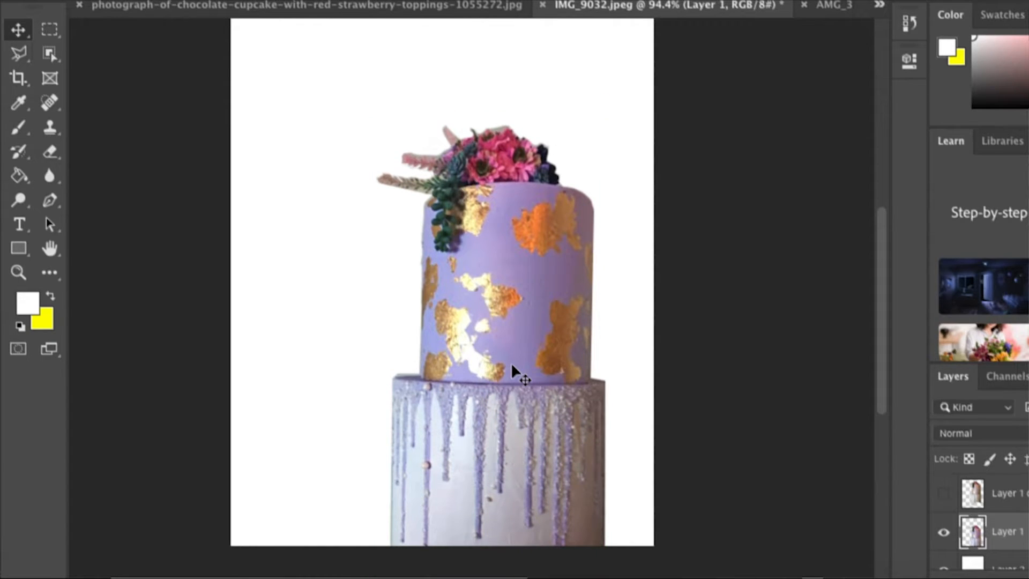
- Crop the empty white area above the cake, reducing the canvas to 480 × 517 px
click(17, 77)
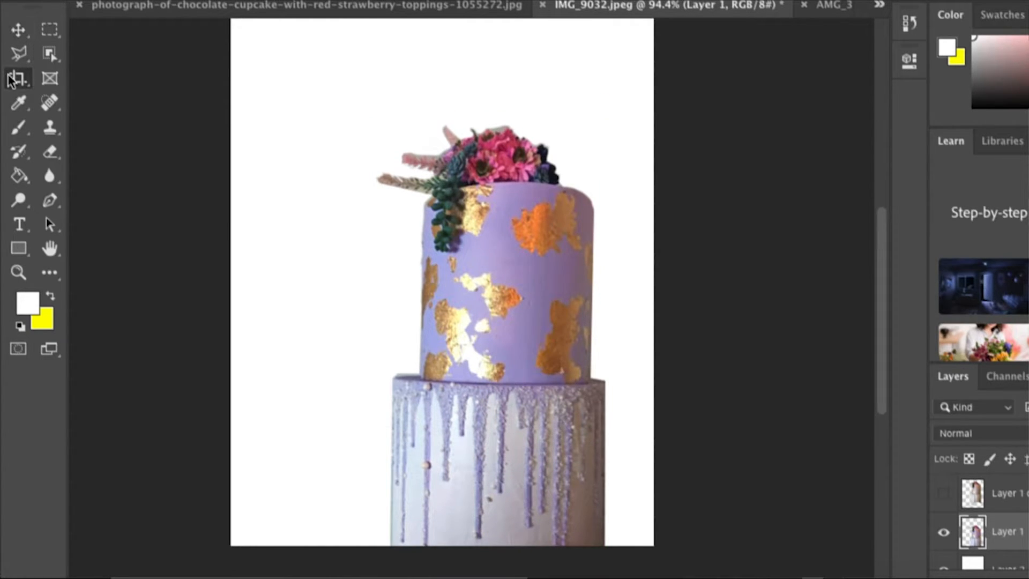
scroll(262, 184, up, 5)
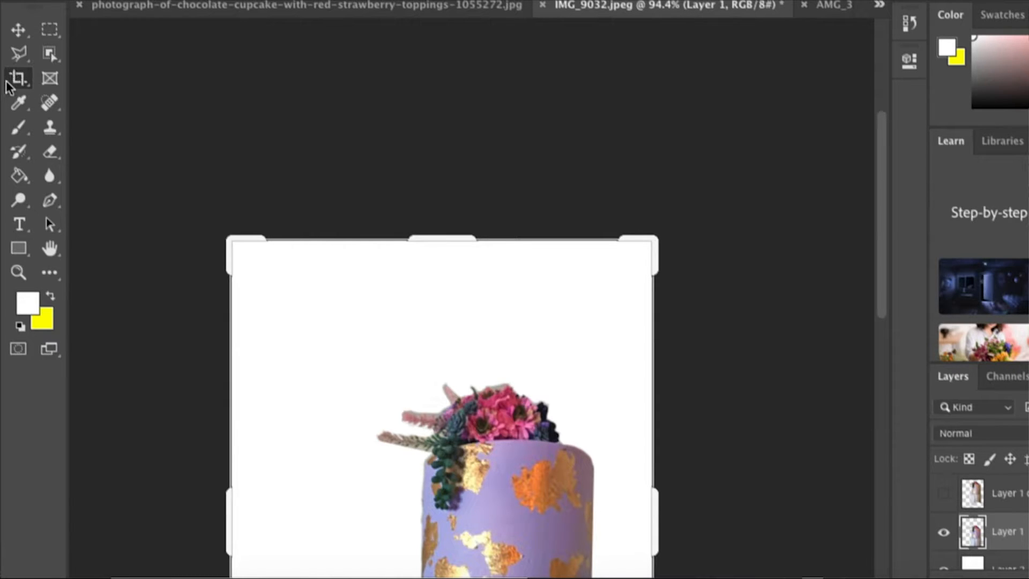
drag(448, 238, 443, 289)
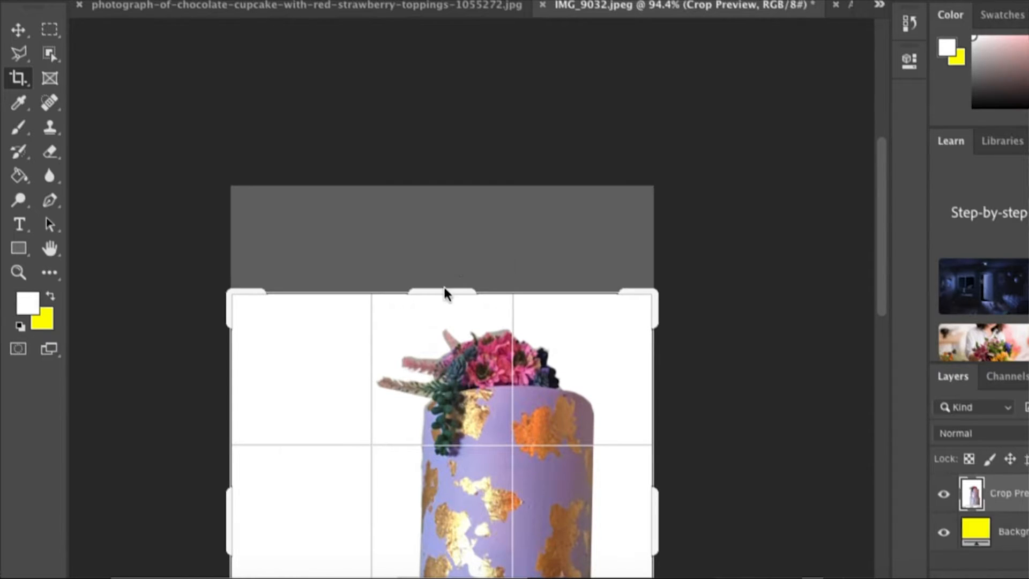
key(Return)
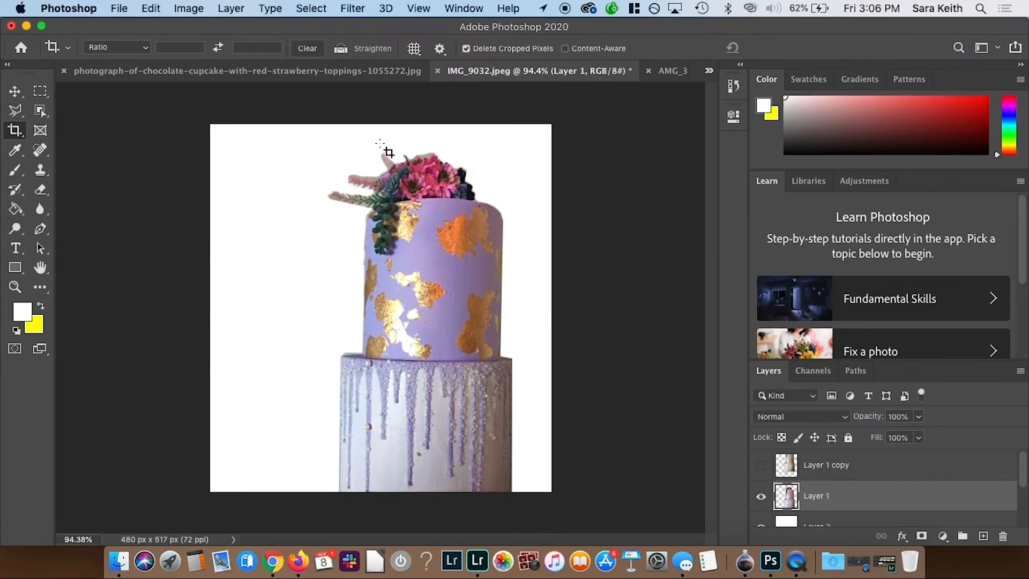
- Switch to Finder and take a quick look at AMG_3913.NEF in the Desktop folder
click(114, 567)
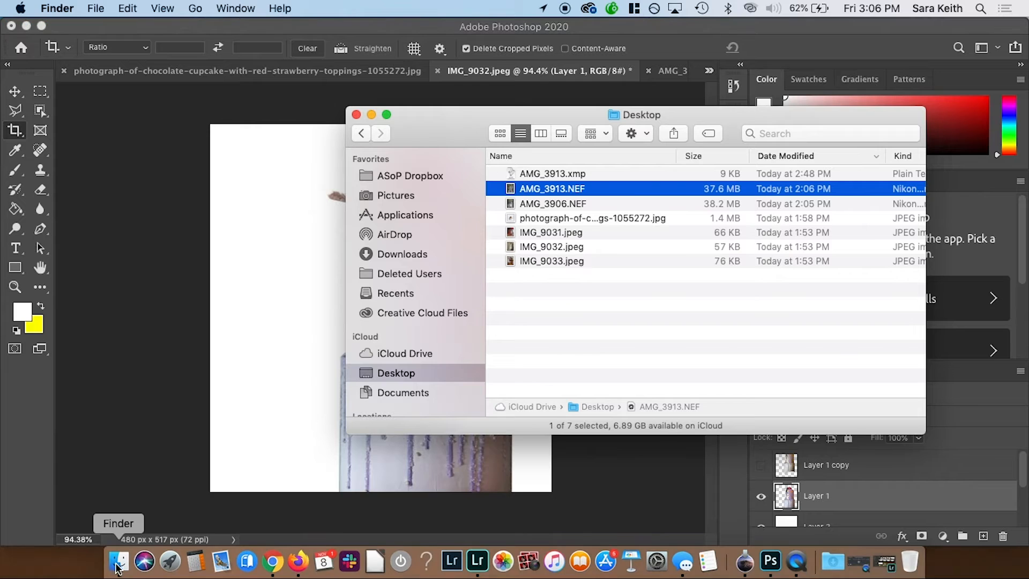
key(space)
key(space)
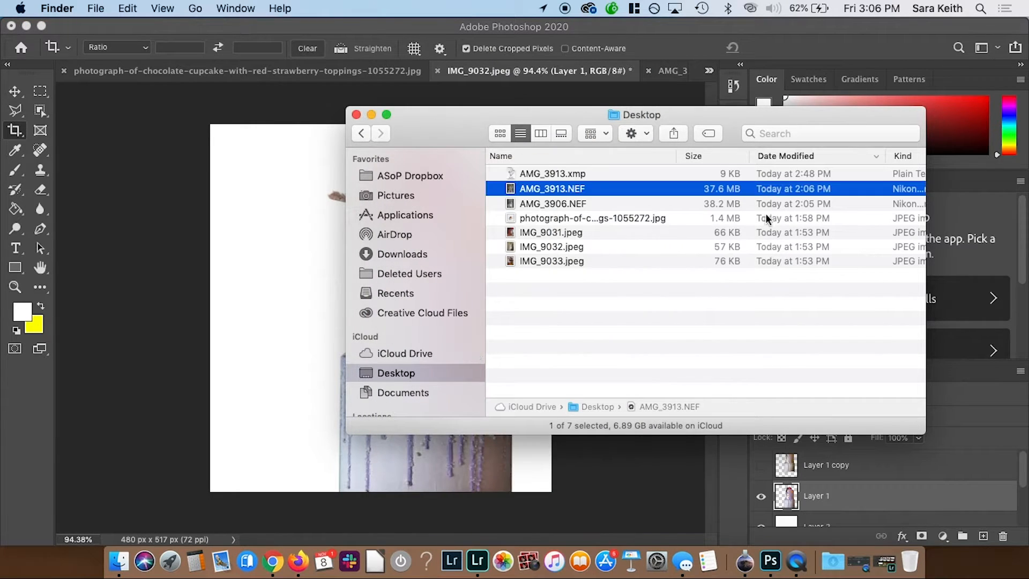
- Quick-look the chocolate cupcake photo and IMG_9032.jpeg from the Desktop folder, and close the Finder window
click(561, 251)
key(space)
drag(430, 72, 638, 58)
click(371, 114)
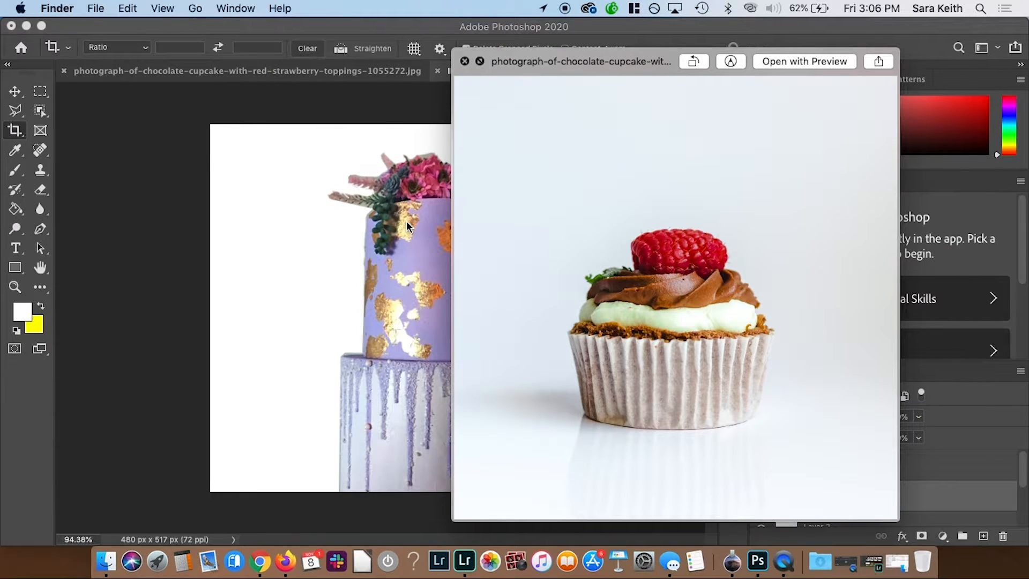
key(space)
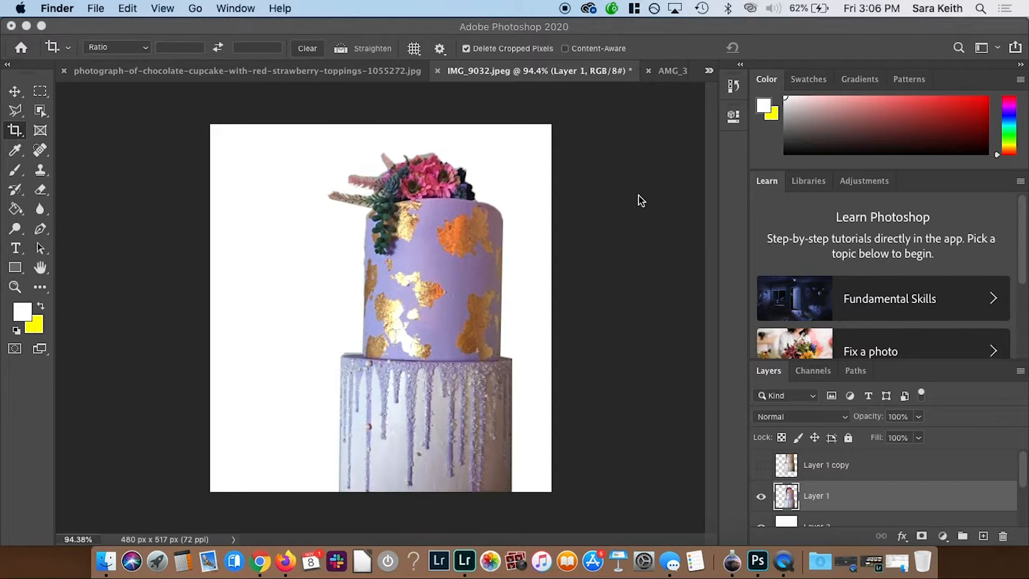
- Shift the cake with the Move tool, and undo back past the crop to the full 480 × 640 px canvas
click(15, 91)
drag(411, 302, 346, 184)
key(super+z)
key(super+z)
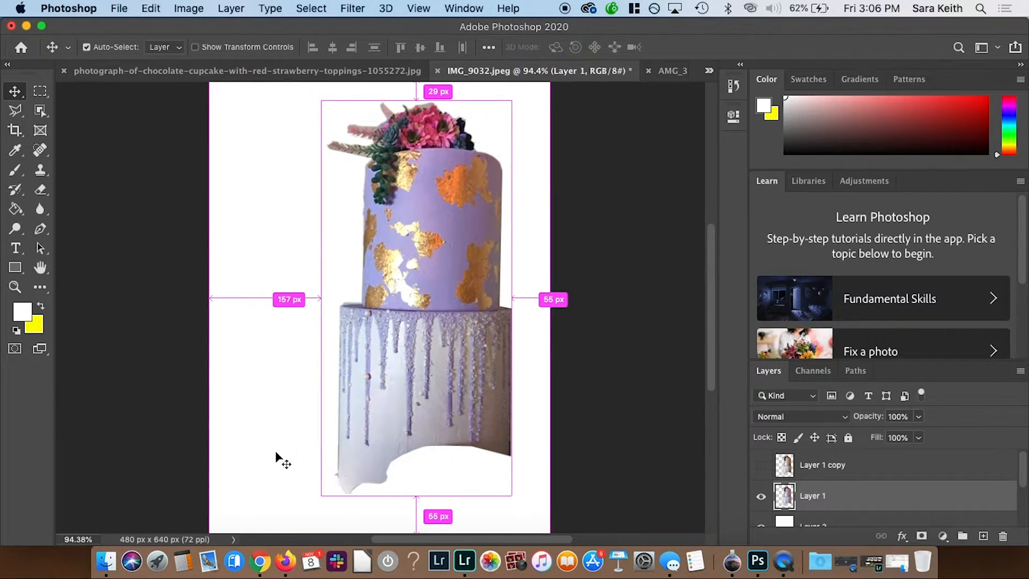
- Outline a small patch of the lower tier near its uneven bottom edge with the Polygonal Lasso and copy it to a new layer
click(21, 108)
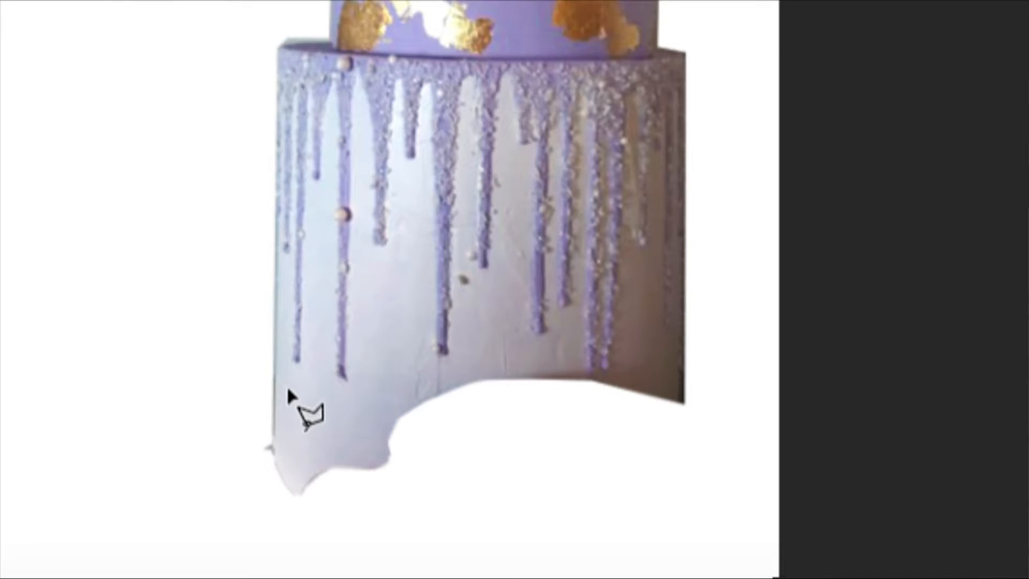
click(313, 451)
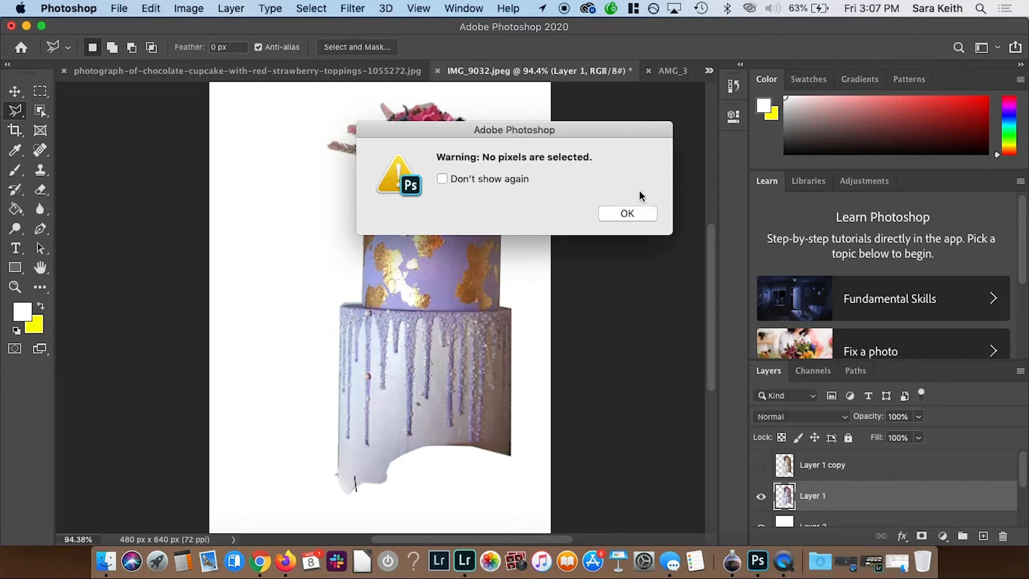
click(628, 213)
click(341, 450)
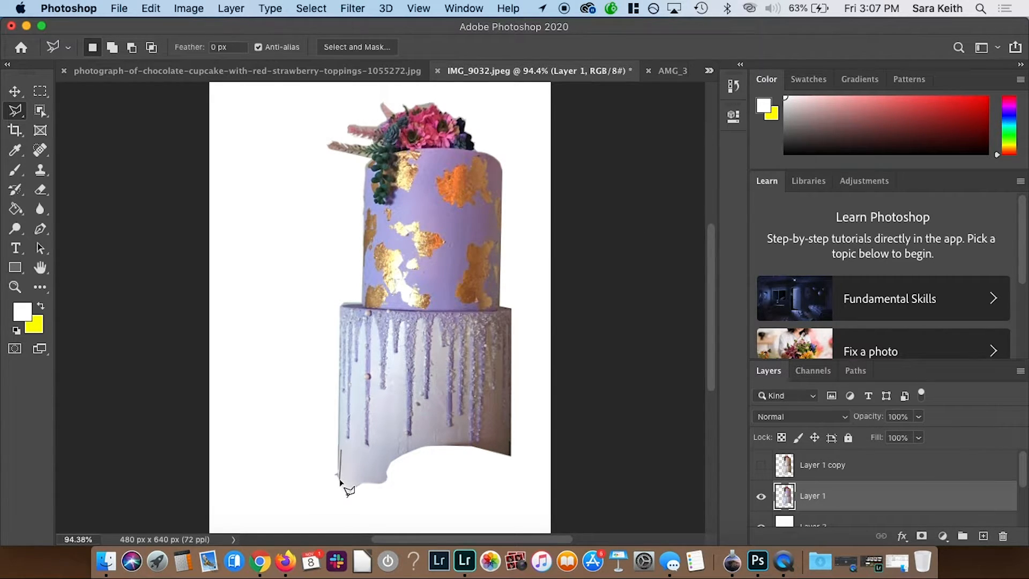
click(340, 480)
click(379, 470)
click(380, 439)
click(342, 451)
key(super+j)
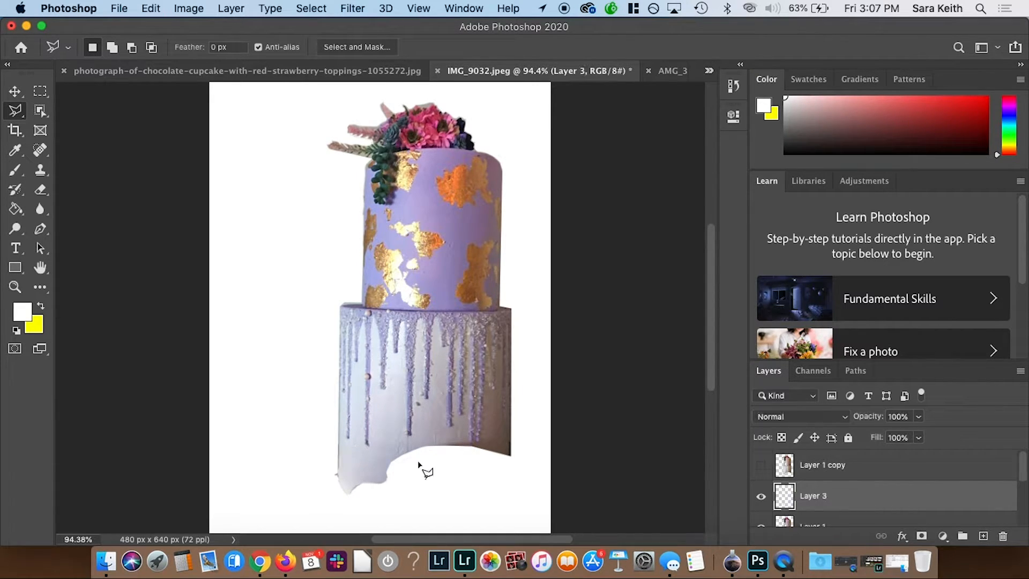
- Try to move the copied patch over the gap in the cake's bottom edge, and undo the move
click(11, 91)
mouse_move(369, 476)
mouse_down()
mouse_move(406, 481)
mouse_move(398, 477)
mouse_move(409, 463)
mouse_move(374, 473)
mouse_up()
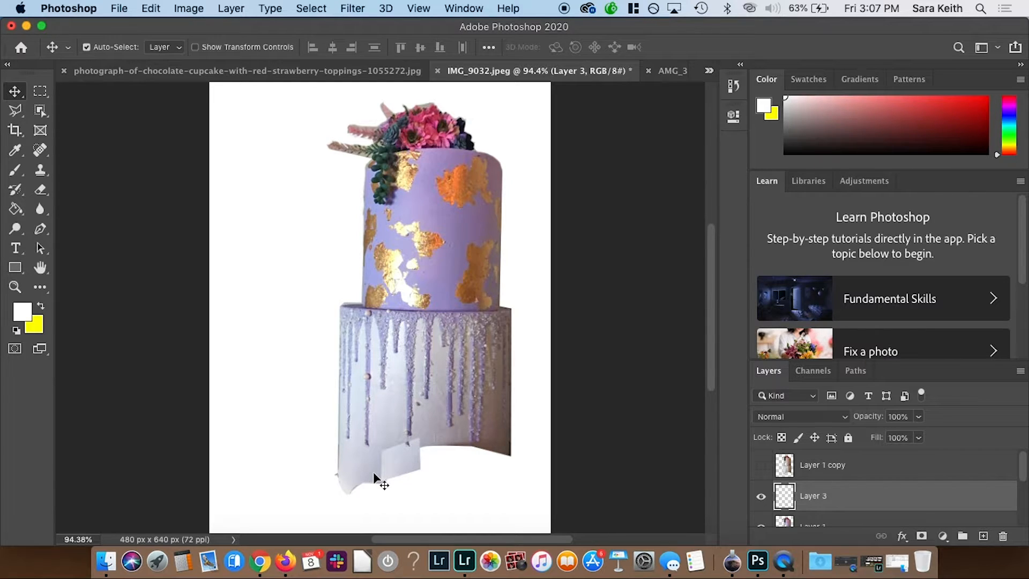
key(super+z)
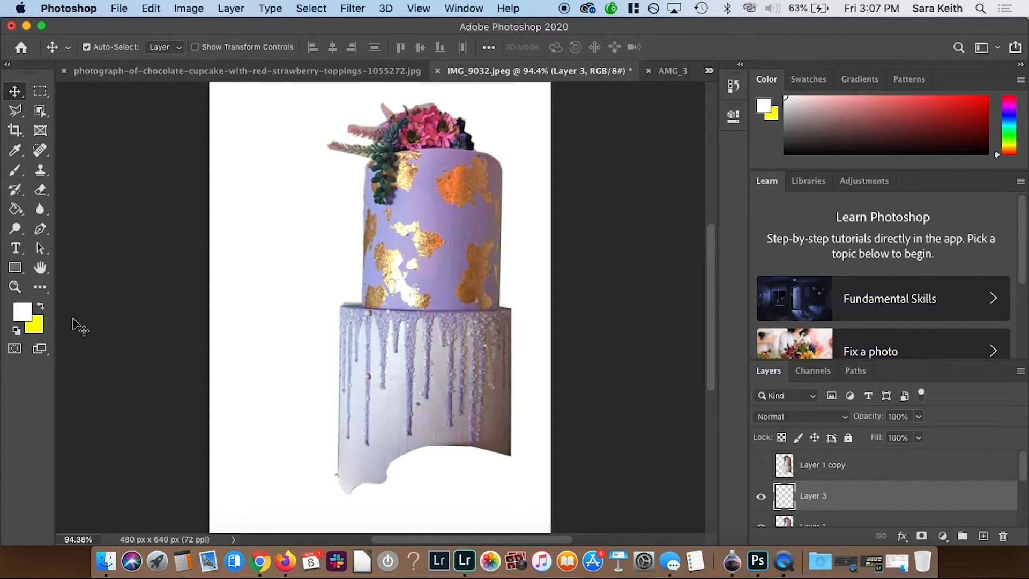
click(7, 294)
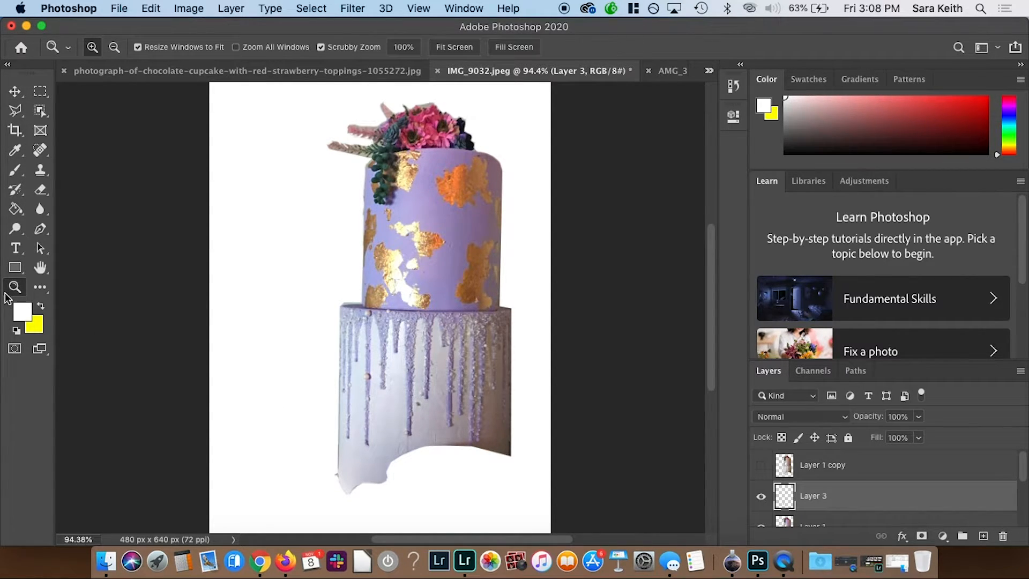
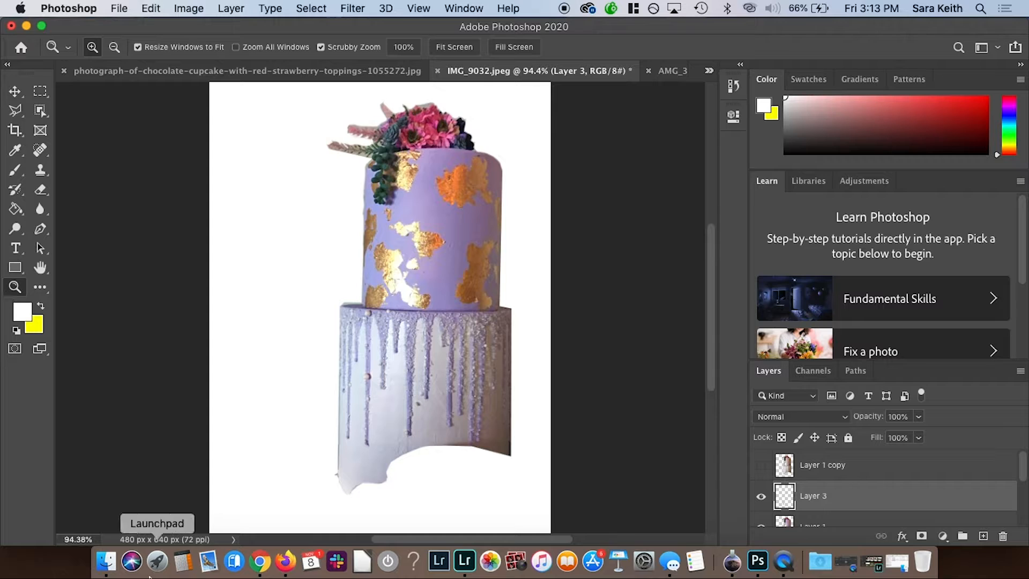
- Switch to Firefox, search Google for "nikon cameras", look over the results and close the browser window
click(285, 561)
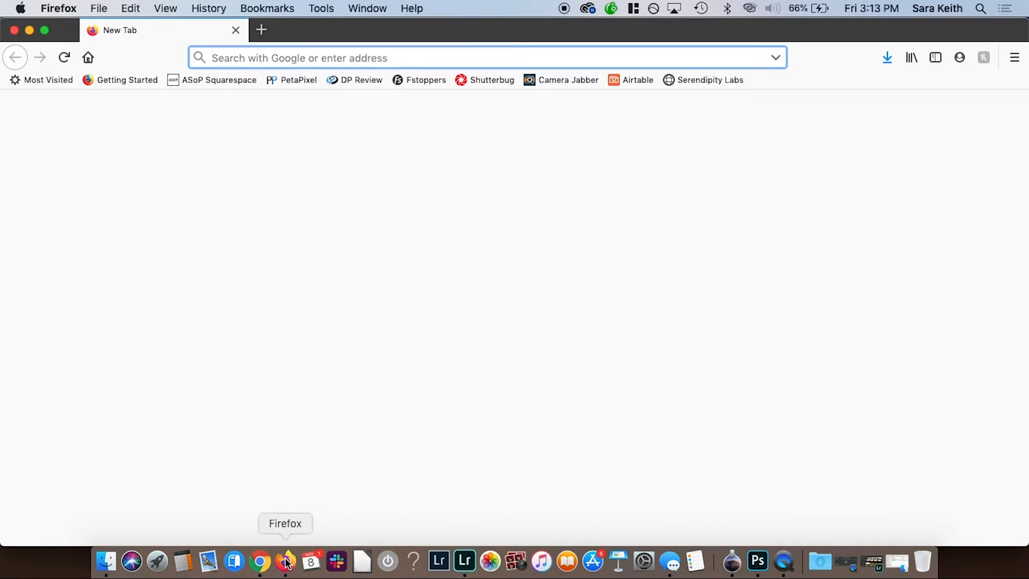
text(nik)
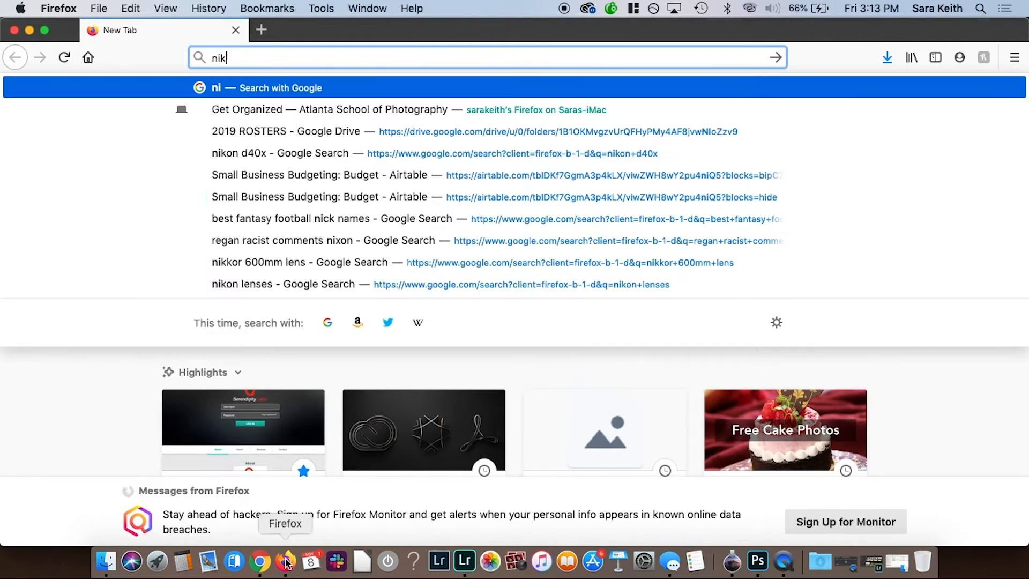
text(on cameras)
key(Return)
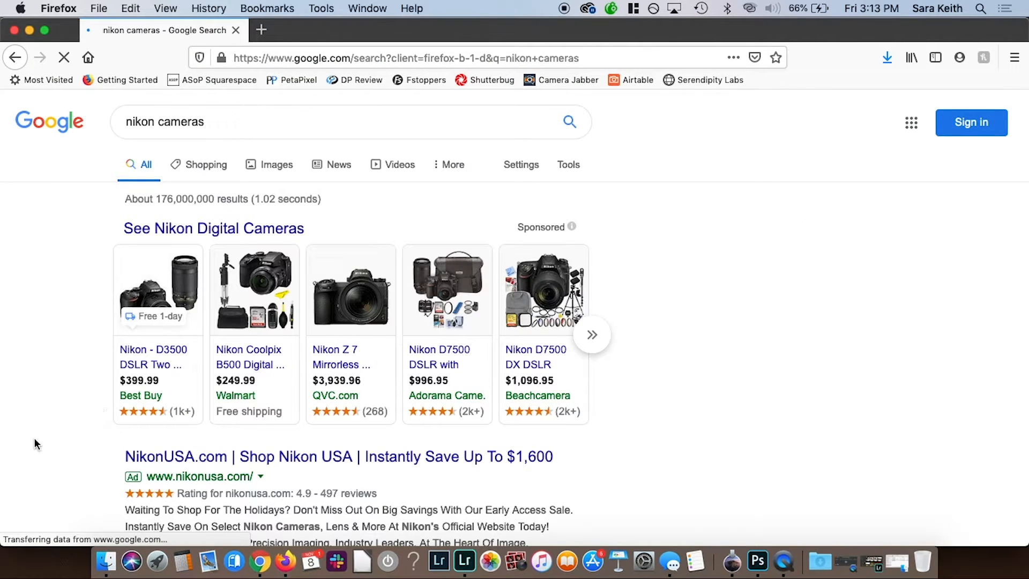
scroll(34, 439, down, 1)
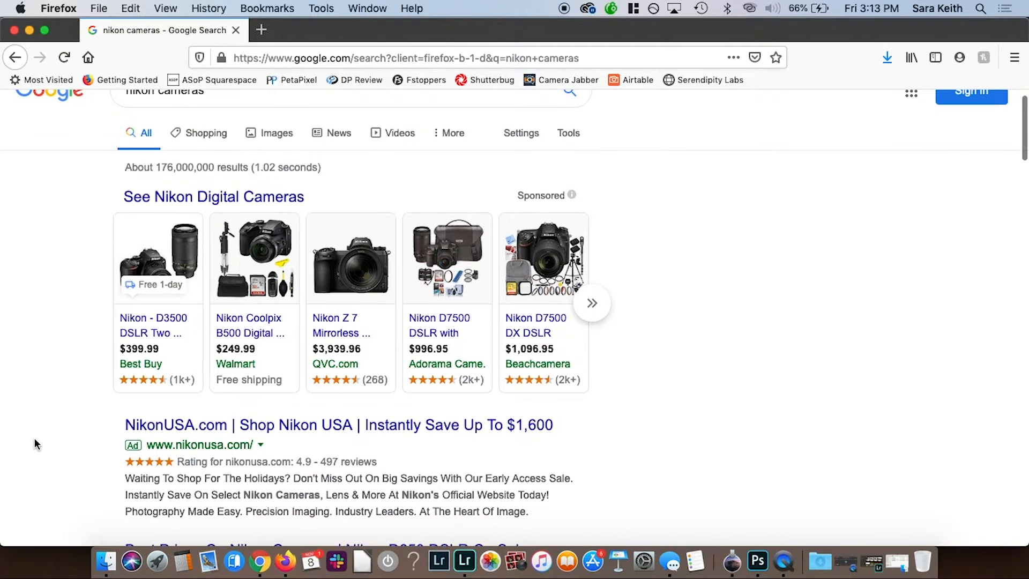
mouse_move(129, 336)
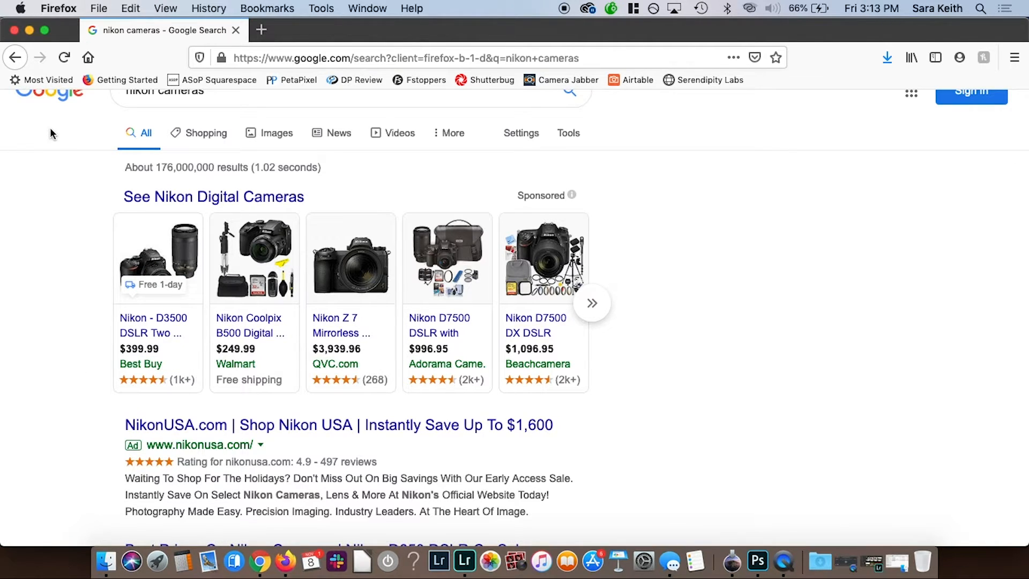
click(14, 30)
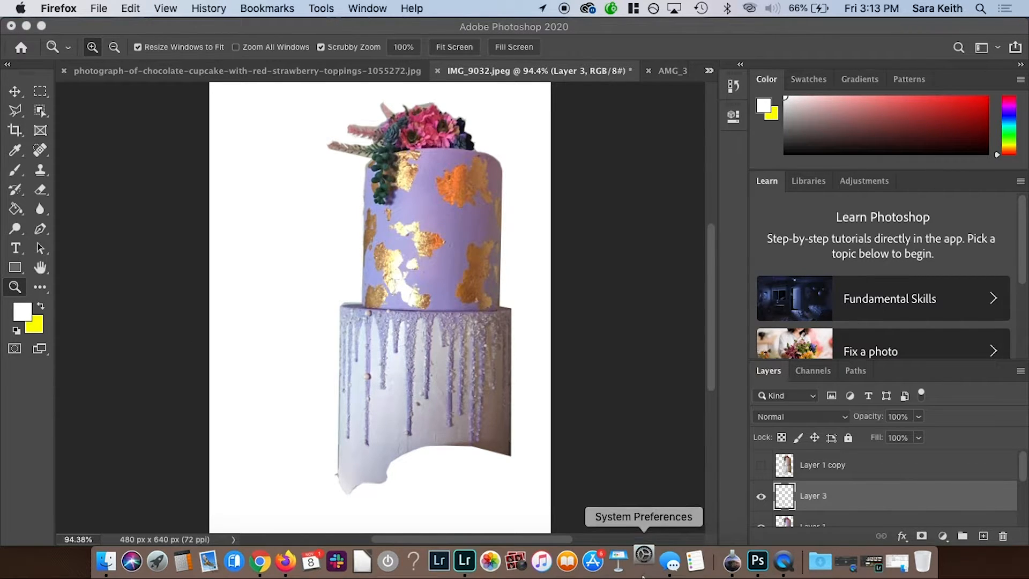
- Switch to System Preferences and open the colour profile settings of the E32 display
click(643, 561)
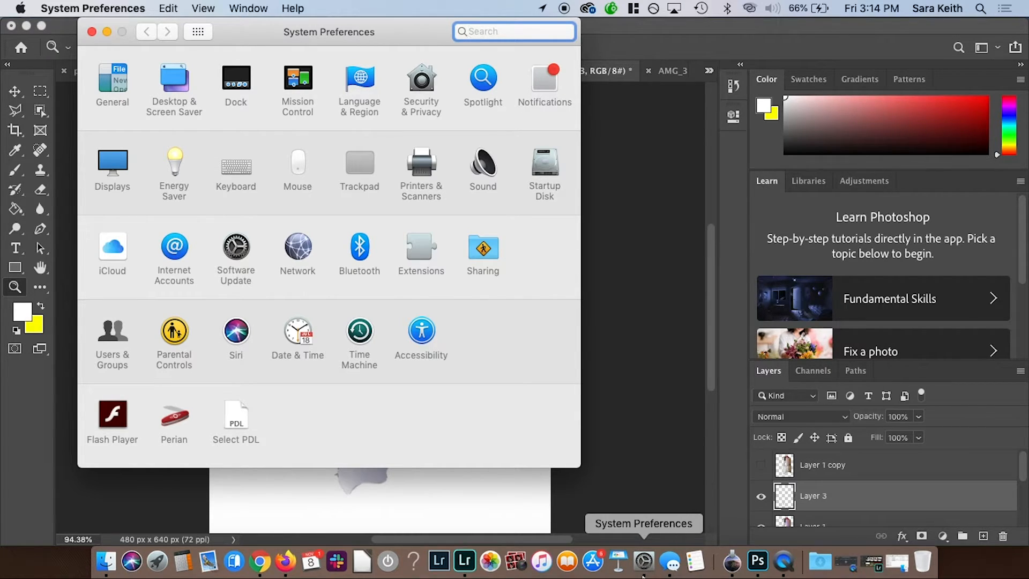
click(112, 162)
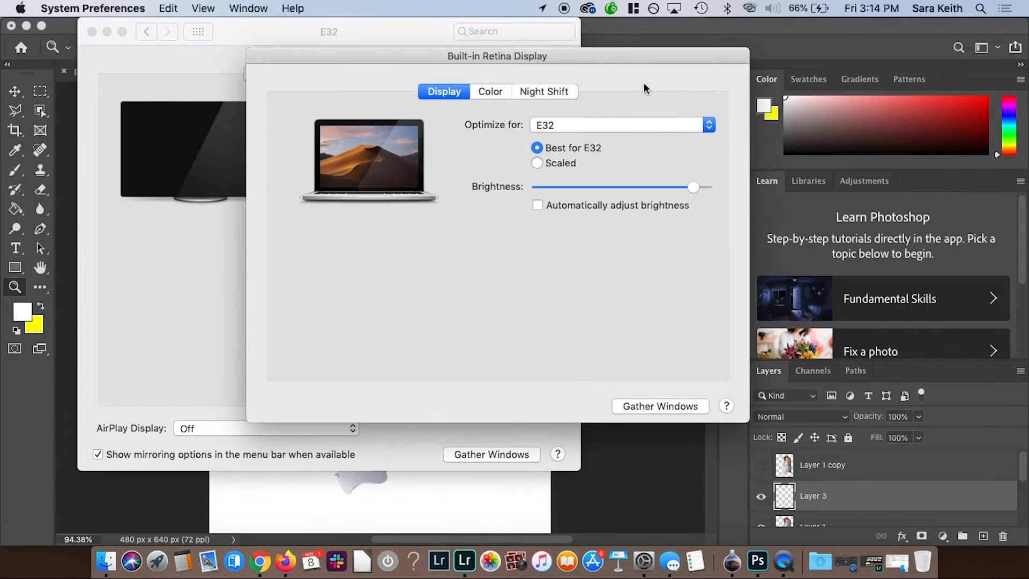
click(92, 180)
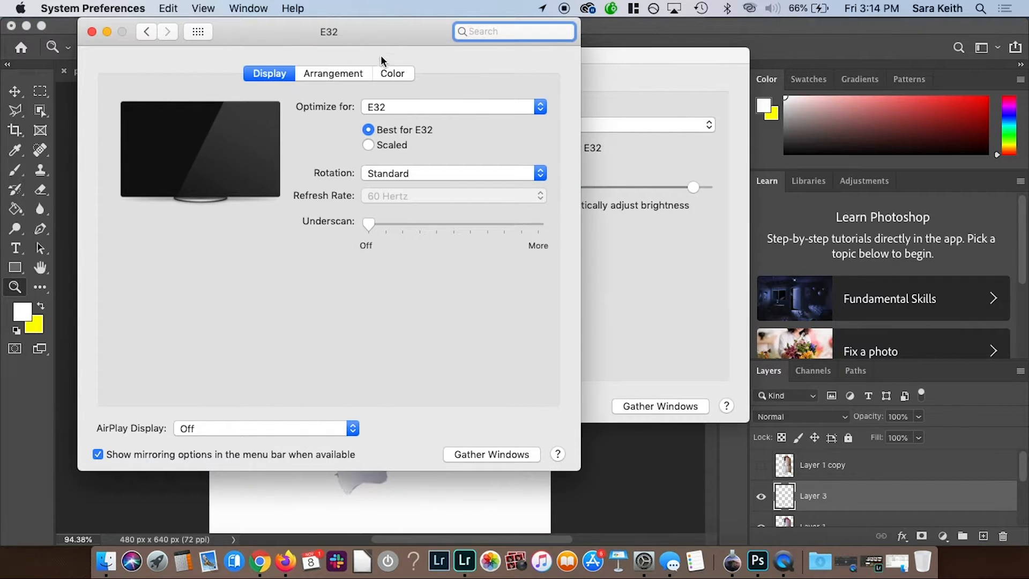
click(382, 76)
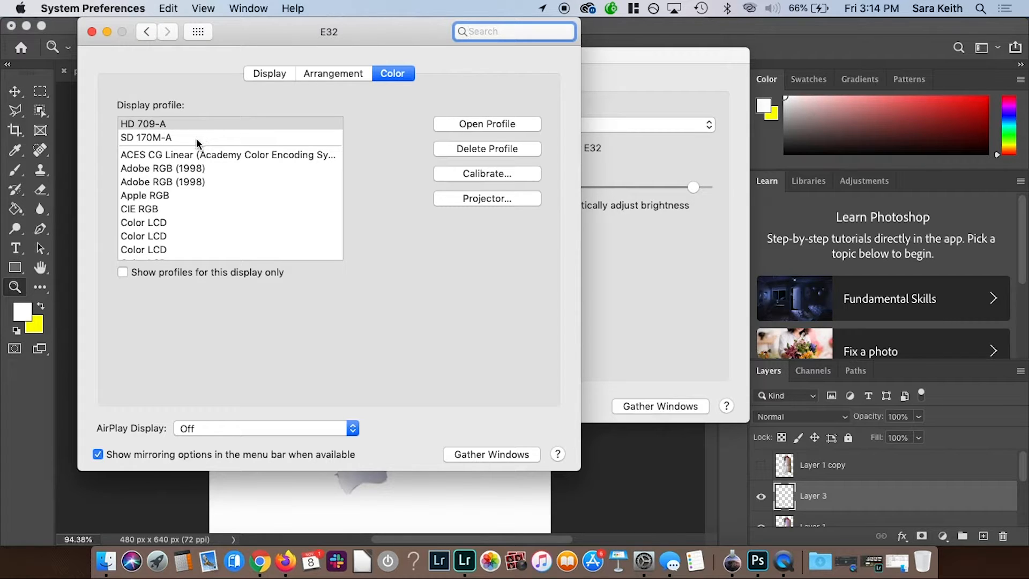
- Compare the Adobe RGB (1998), HD 709-A and Color LCD profiles on the E32 display, choose Adobe RGB (1998) and close System Preferences
click(167, 182)
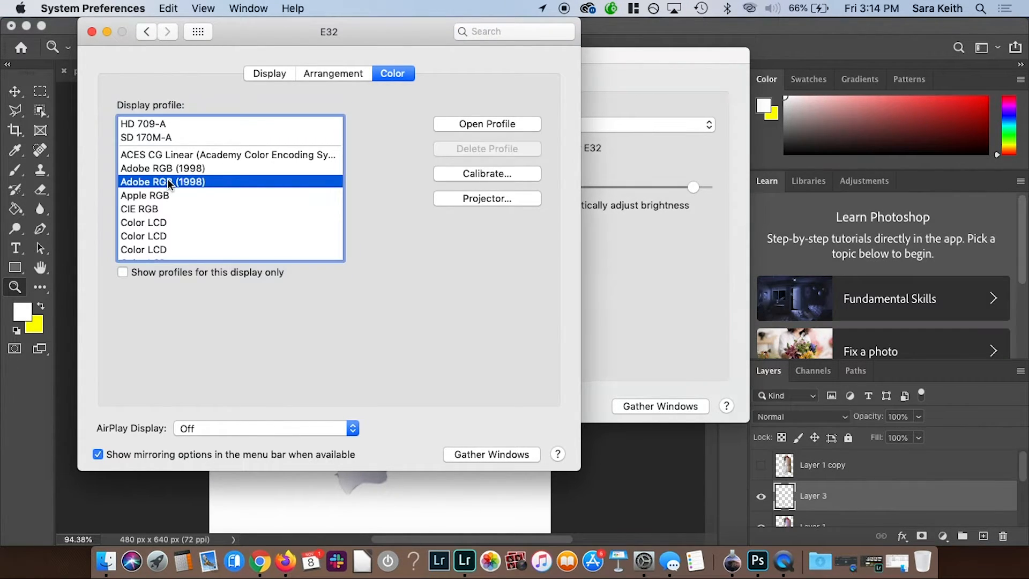
click(150, 123)
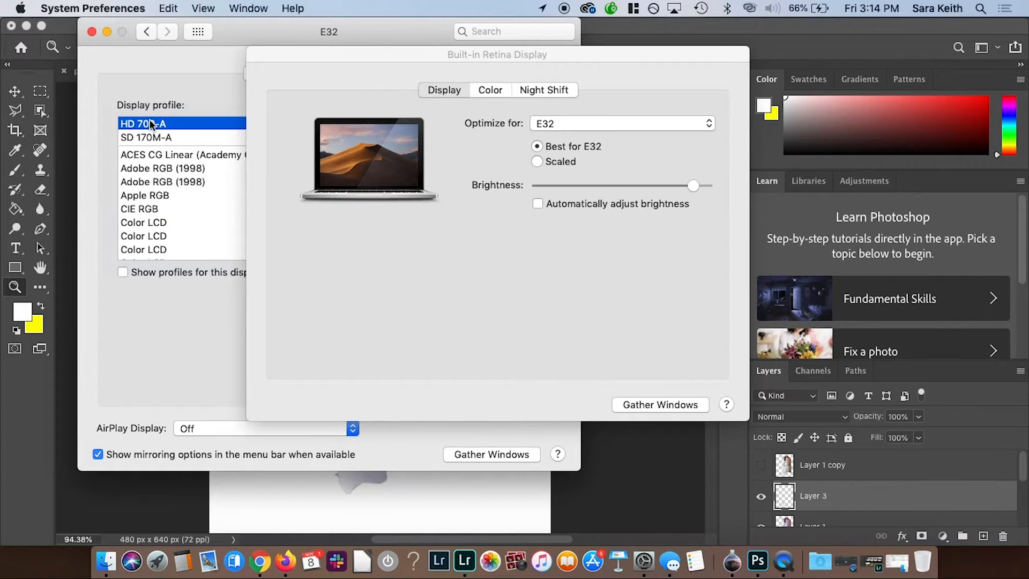
click(166, 182)
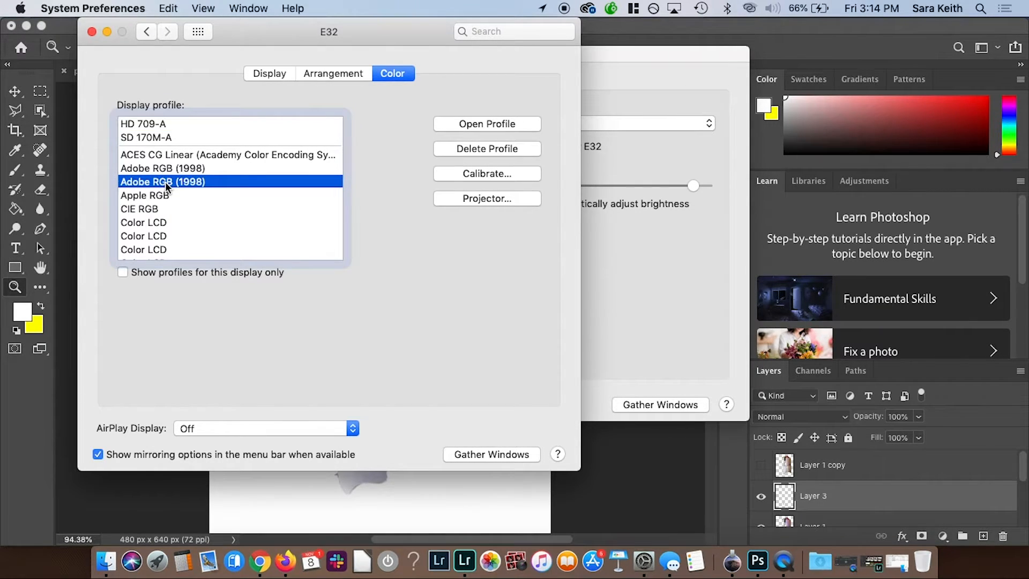
click(175, 223)
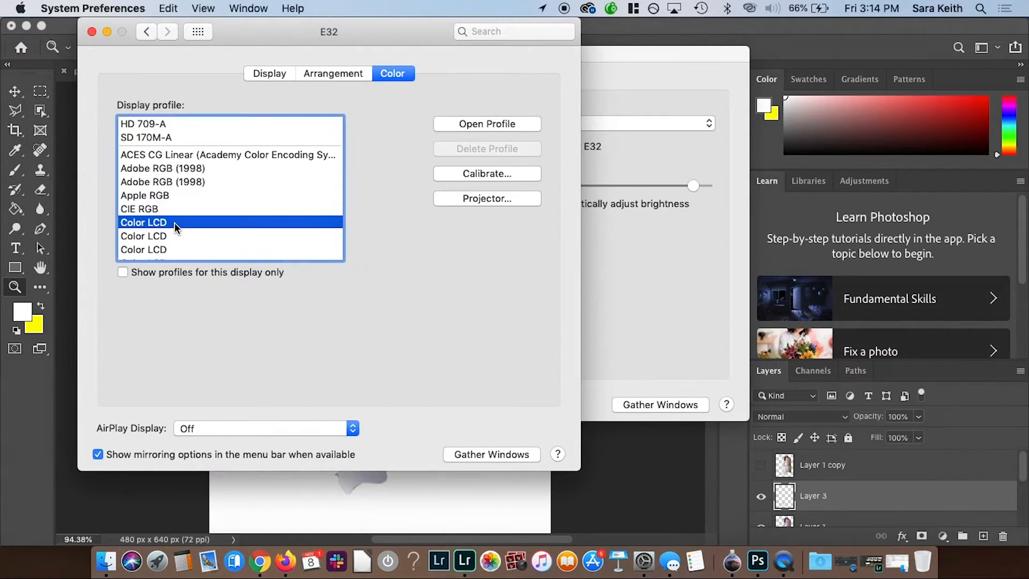
click(160, 168)
scroll(164, 188, down, 15)
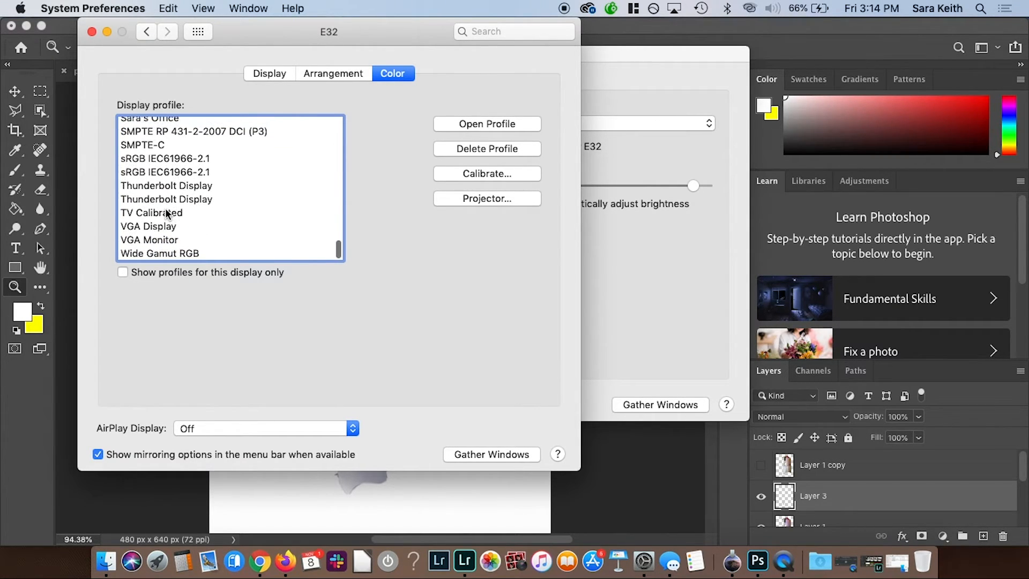
scroll(166, 208, up, 2)
scroll(166, 207, up, 5)
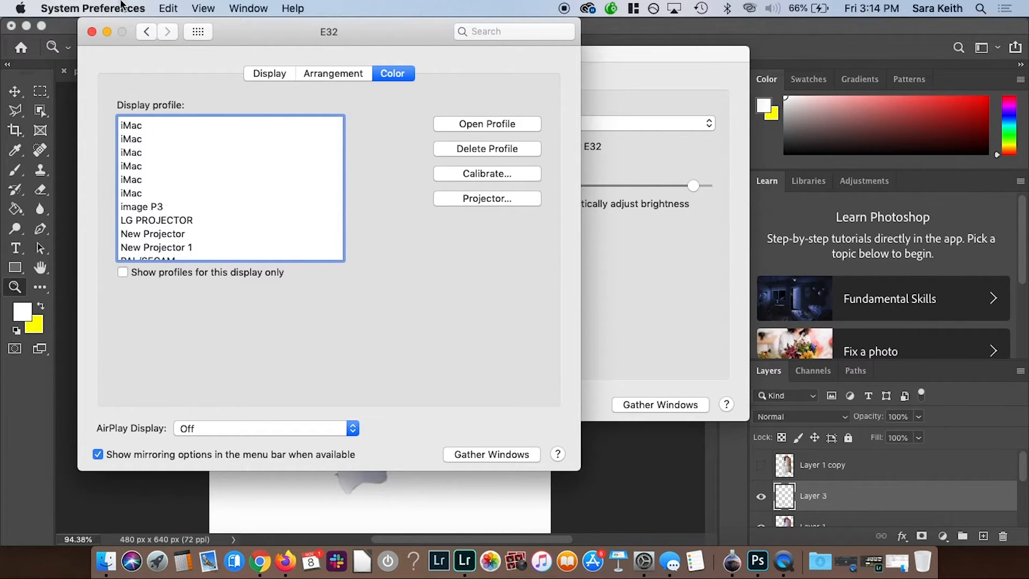
click(92, 32)
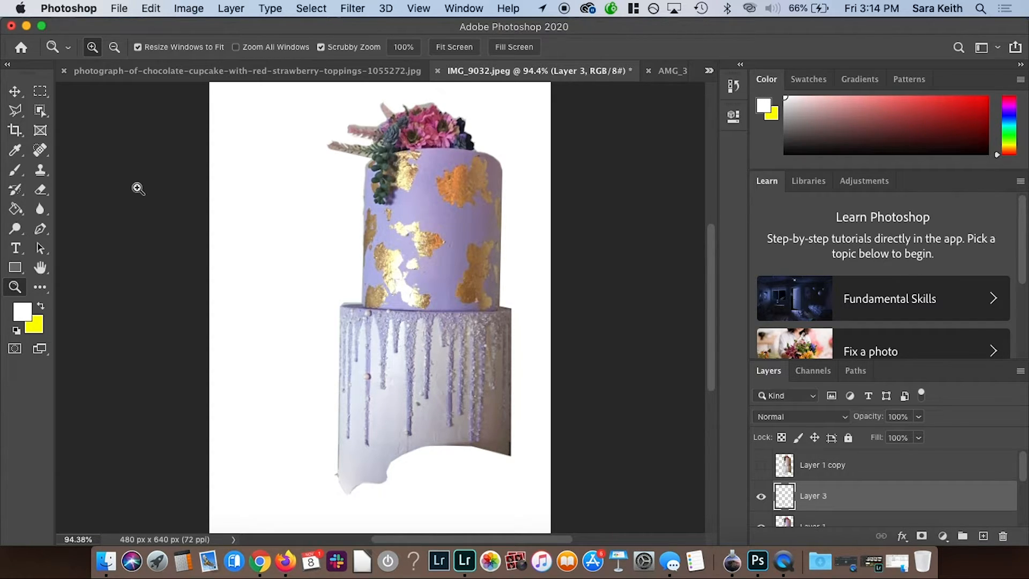
- Switch to Finder, quick-look the Desktop photos from AMG_3913.NEF to IMG_9033.jpeg, and return to Photoshop
click(106, 561)
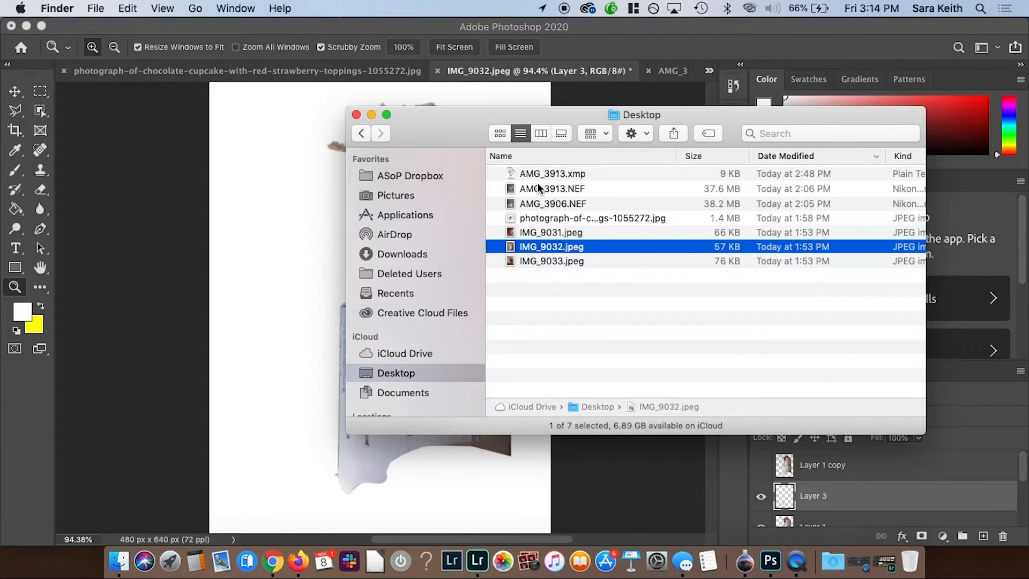
click(538, 183)
key(space)
key(Down)
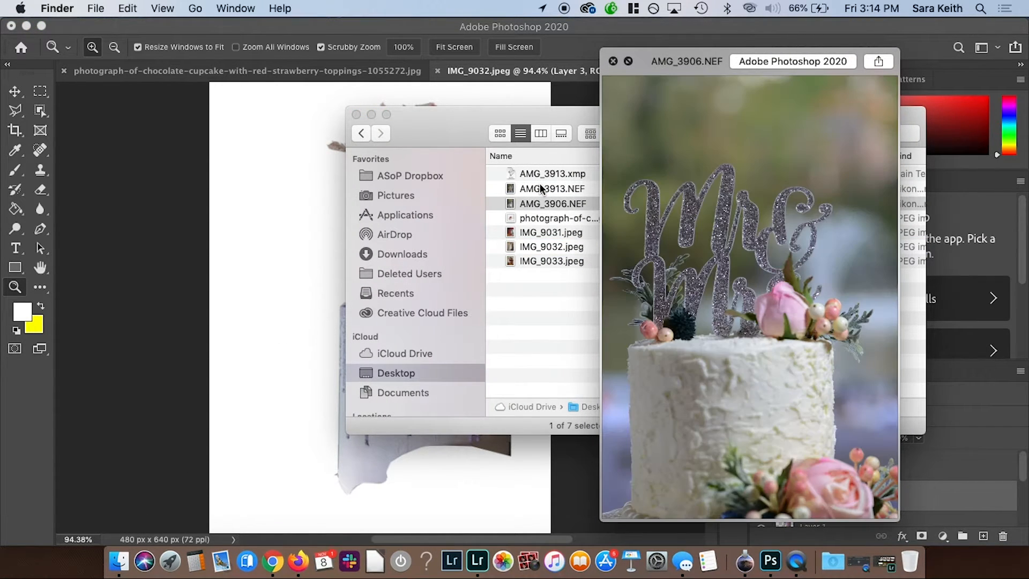
key(Up)
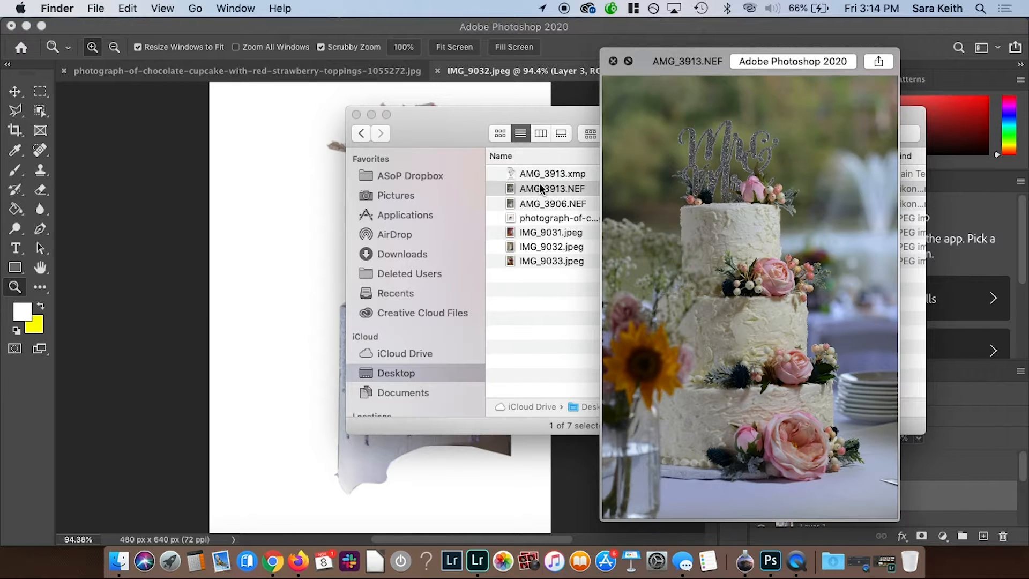
key(Down)
key(Down)
key(Down)
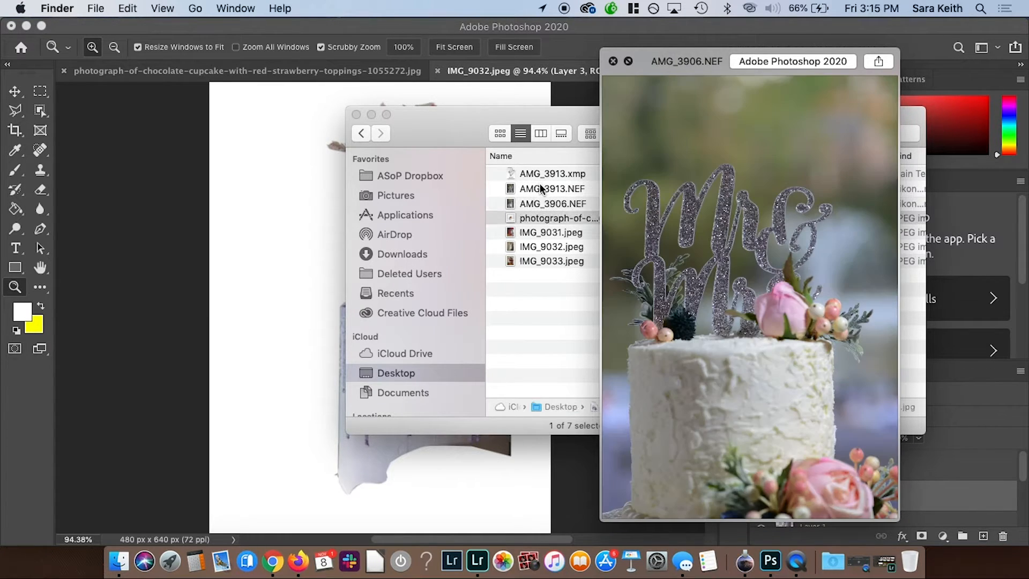
key(Down)
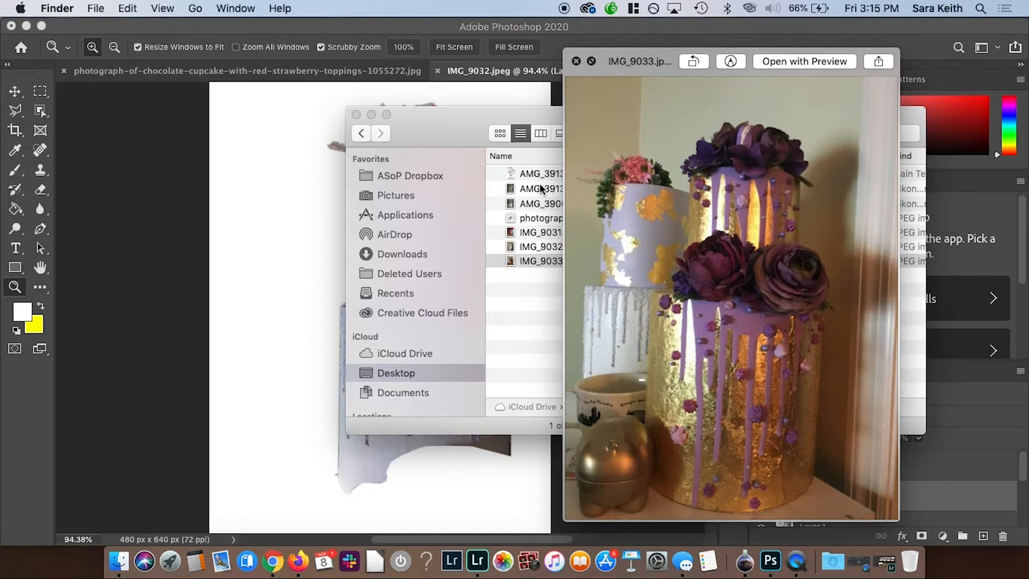
key(space)
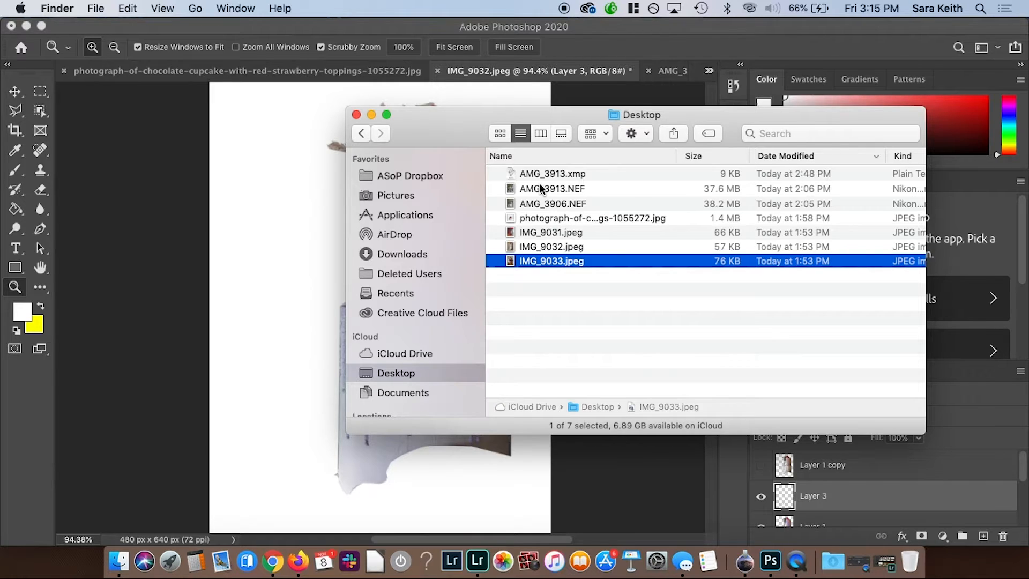
click(286, 226)
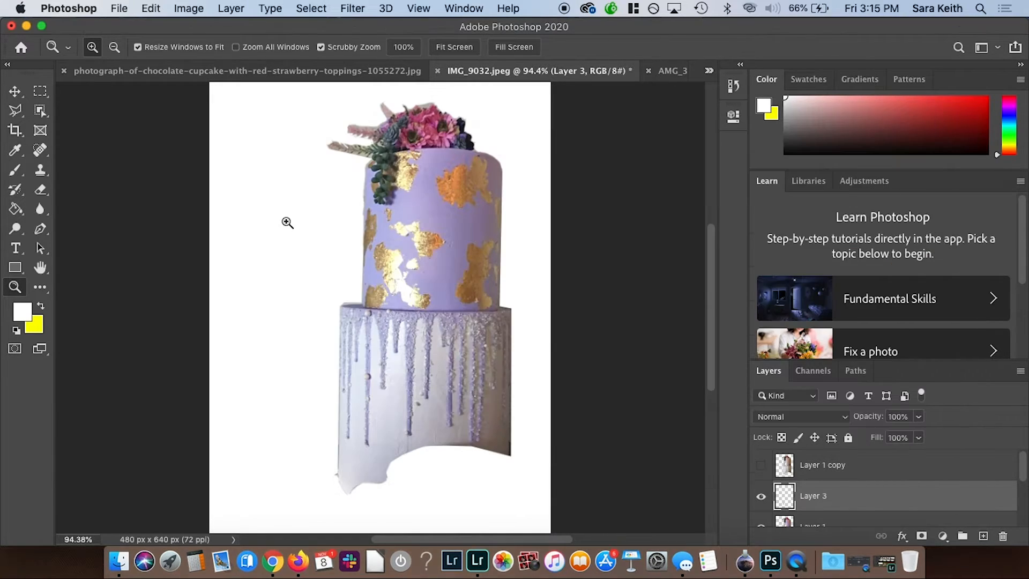
- Activate the Polygonal Lasso tool and show the available lasso tool variants
click(16, 170)
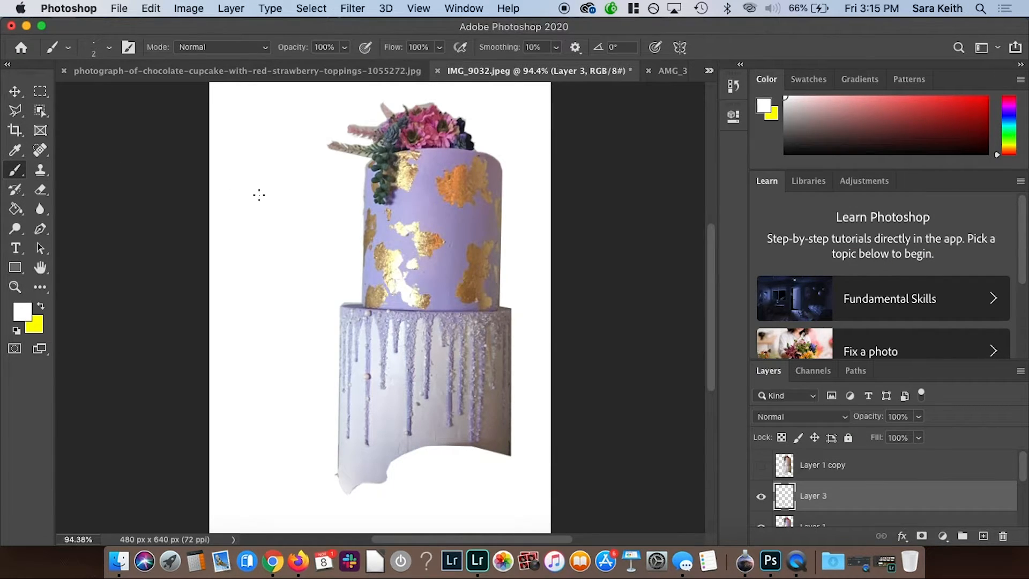
click(17, 111)
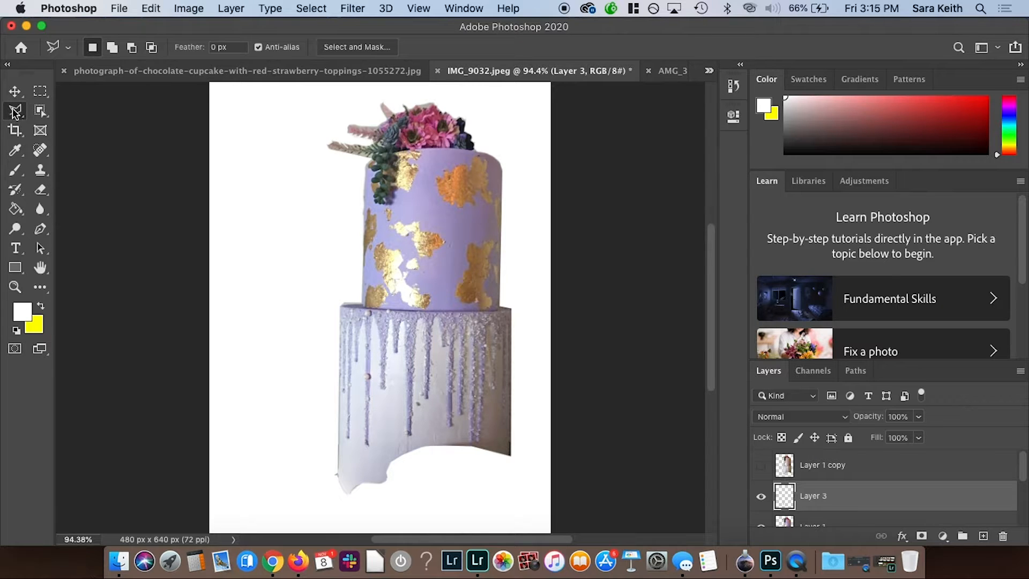
right_click(13, 110)
click(11, 104)
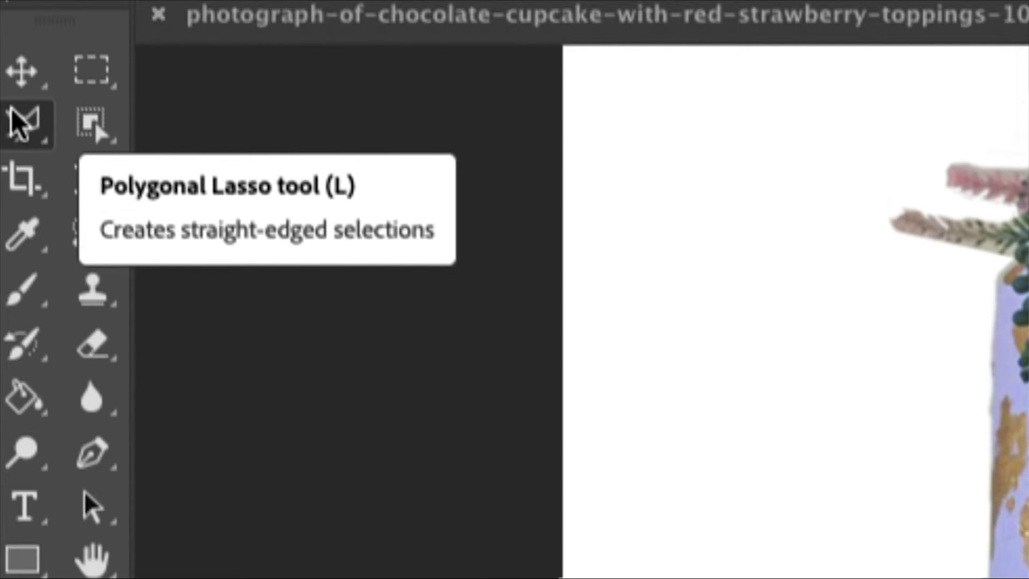
right_click(13, 112)
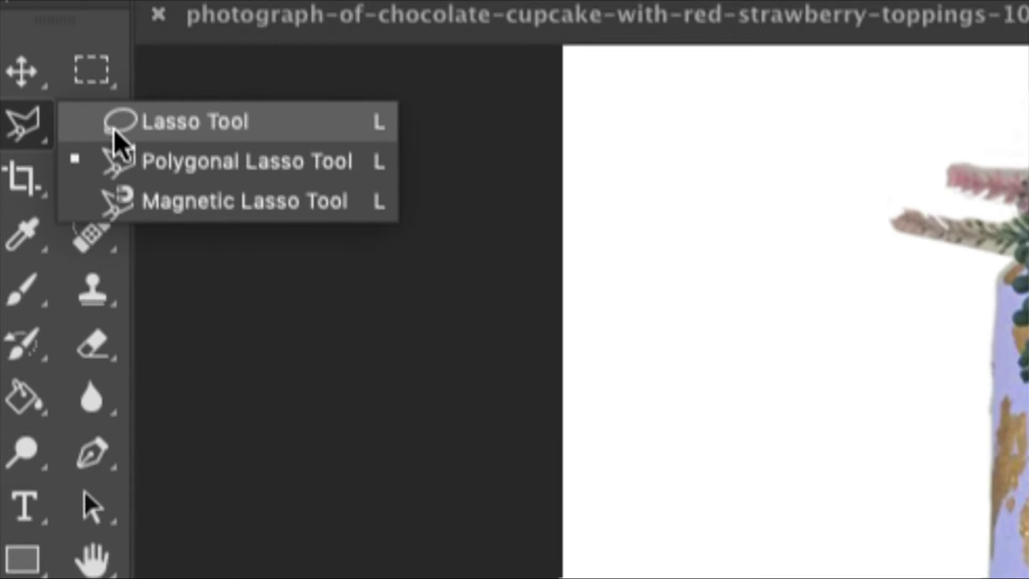
- Try the Lasso and Magnetic Lasso tools and return to the Polygonal Lasso tool
click(114, 130)
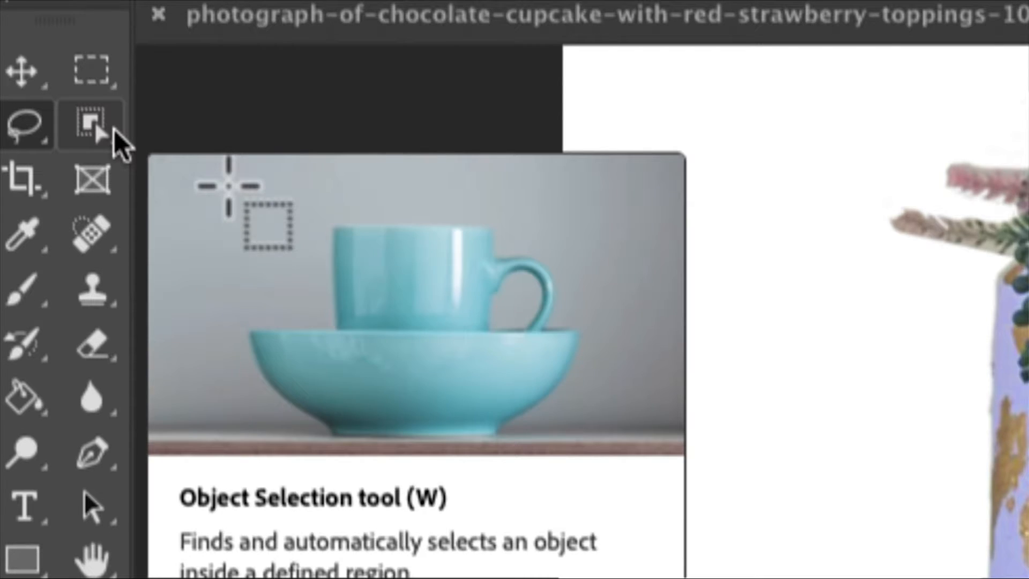
right_click(32, 130)
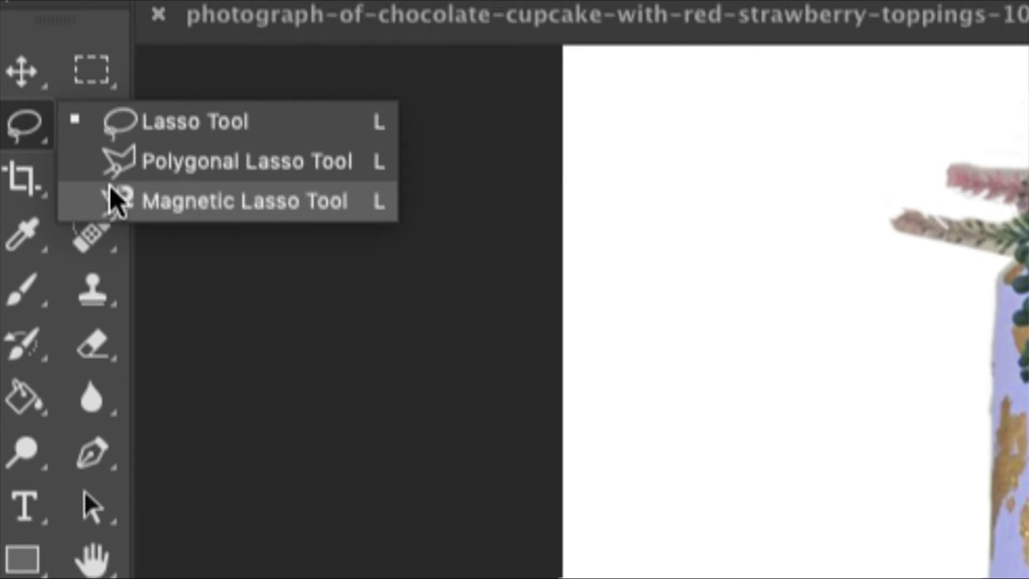
click(147, 187)
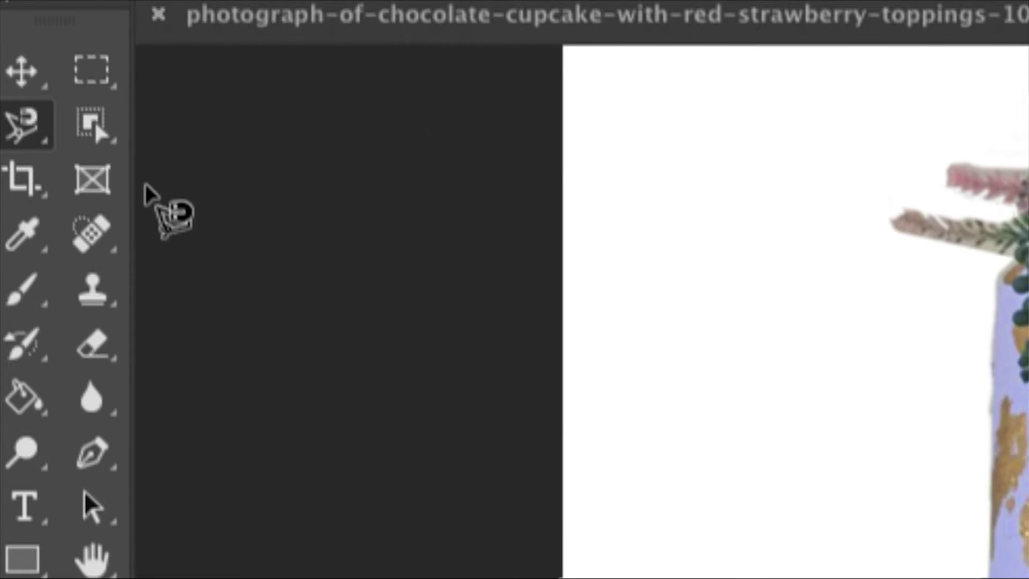
right_click(23, 127)
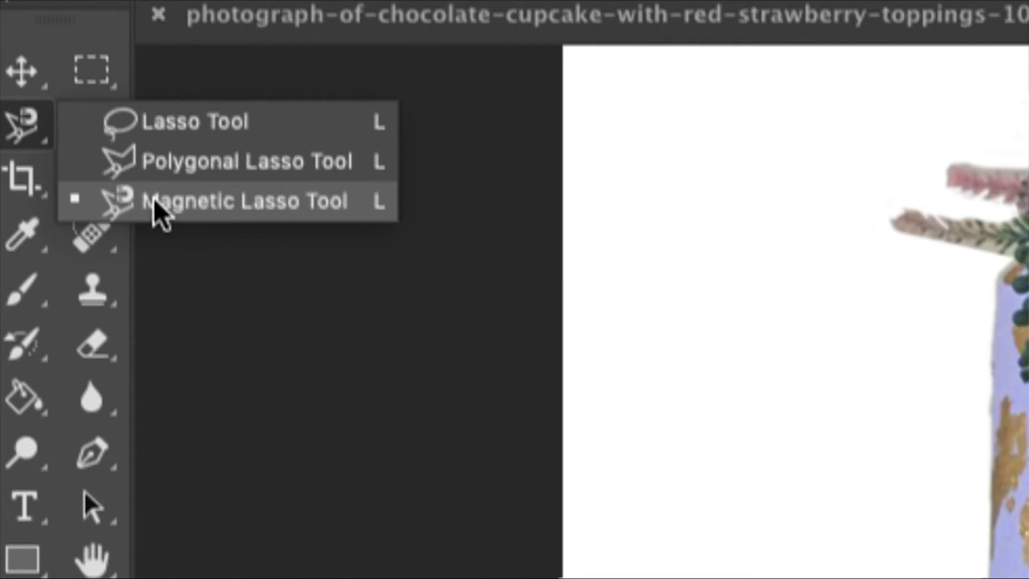
click(144, 174)
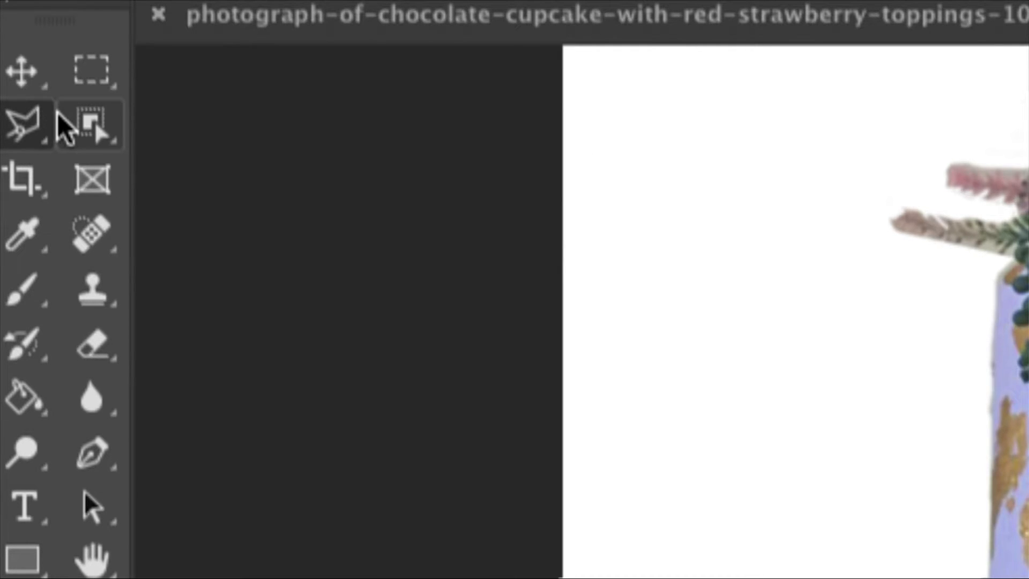
- Switch to the Quick Selection tool and show only the Background copy layer, hiding the layers above it
right_click(83, 120)
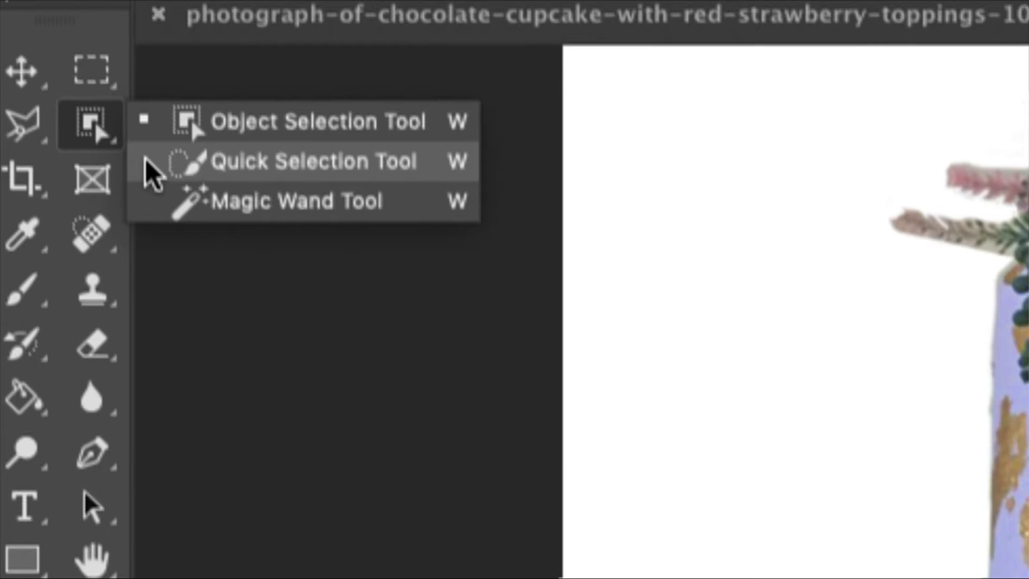
click(161, 163)
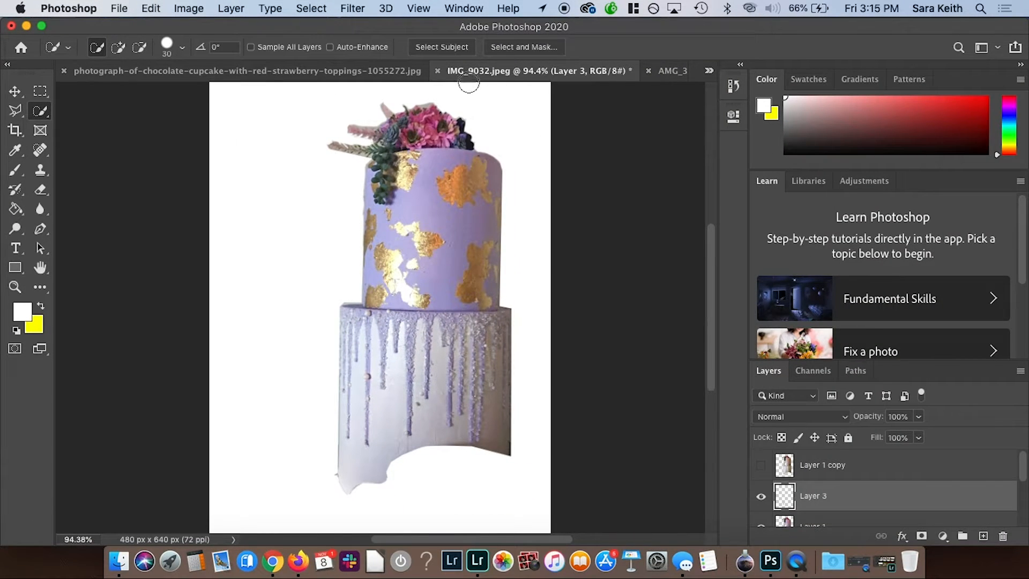
scroll(877, 488, down, 3)
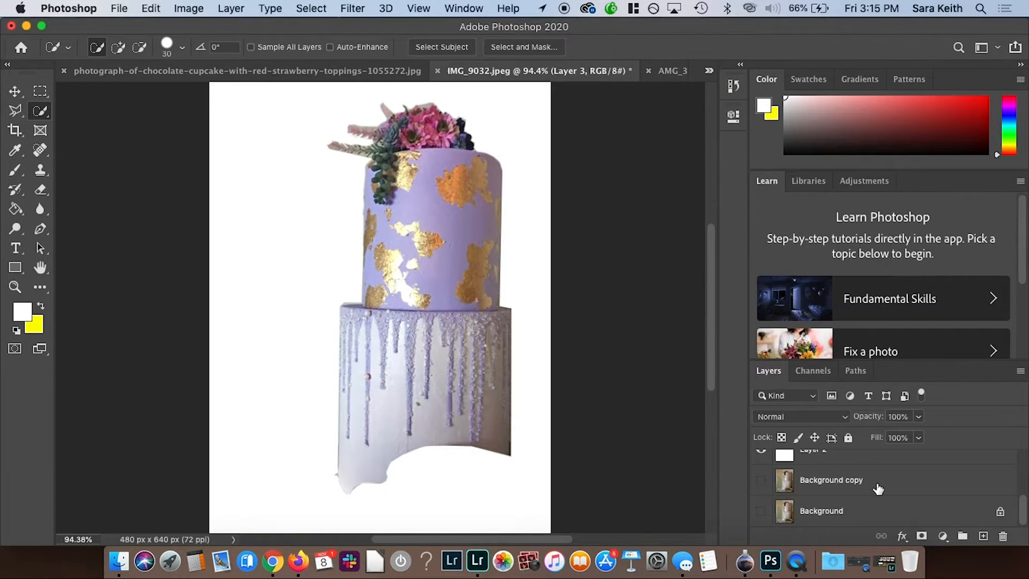
scroll(857, 483, up, 3)
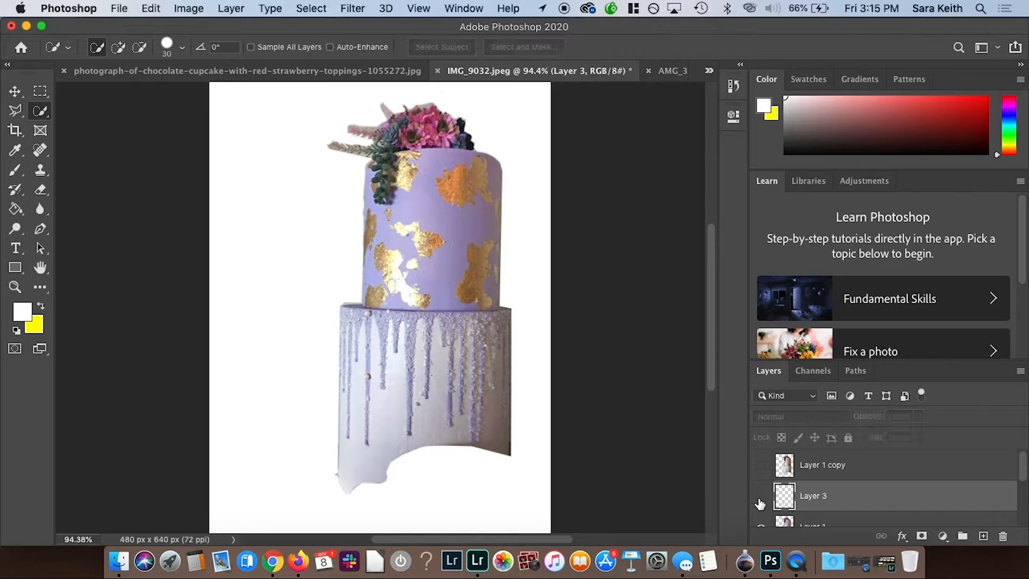
scroll(760, 503, down, 3)
scroll(760, 483, up, 1)
click(759, 478)
click(759, 510)
scroll(760, 512, down, 1)
click(761, 480)
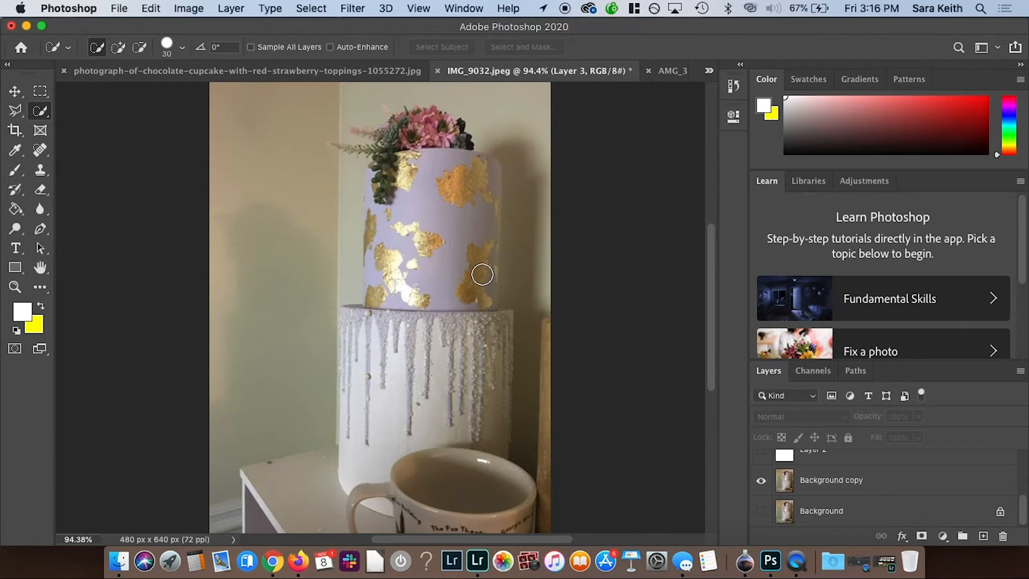
- Try brushing quick selections over the cake's tiers, undoing them and clearing any selection
mouse_move(403, 200)
mouse_down()
mouse_move(457, 174)
mouse_move(384, 169)
mouse_move(395, 138)
mouse_up()
key(super+z)
mouse_move(409, 339)
mouse_down()
mouse_move(426, 283)
mouse_move(411, 279)
mouse_up()
key(super+z)
key(super+z)
key(super+z)
key(super+d)
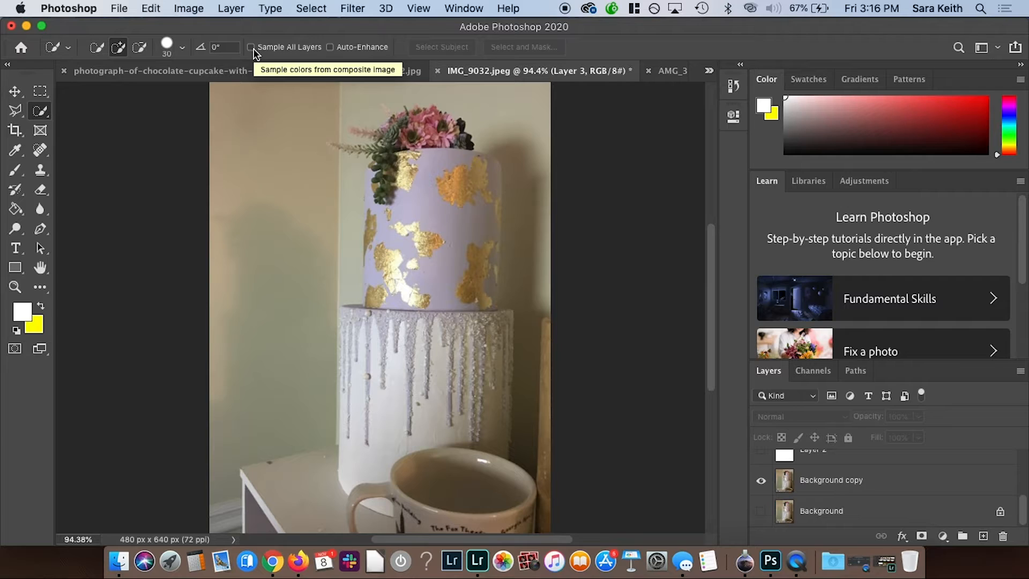
- Examine the Quick Selection brush's size, hardness and spacing options
scroll(848, 355, down, 2)
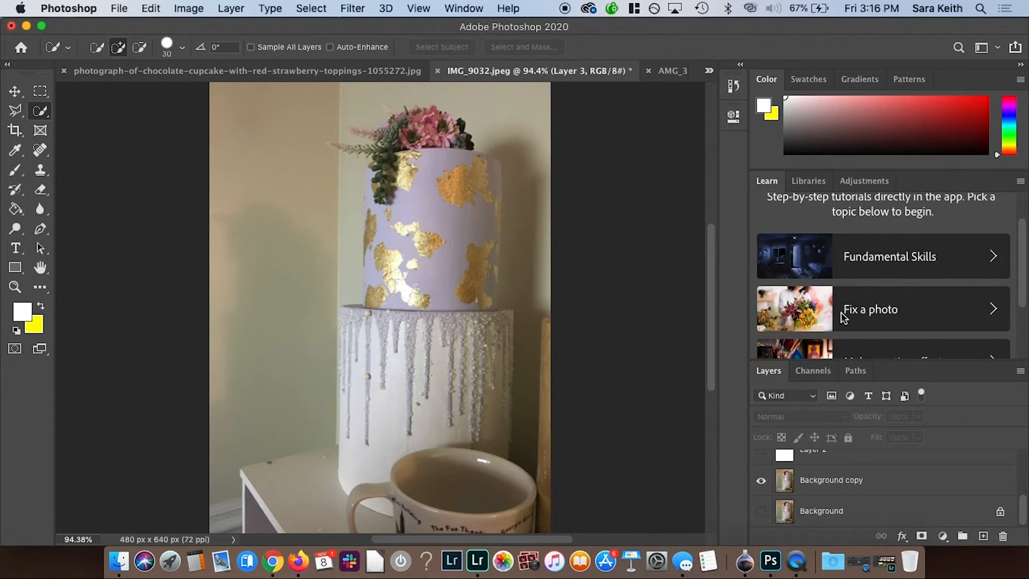
scroll(843, 316, down, 1)
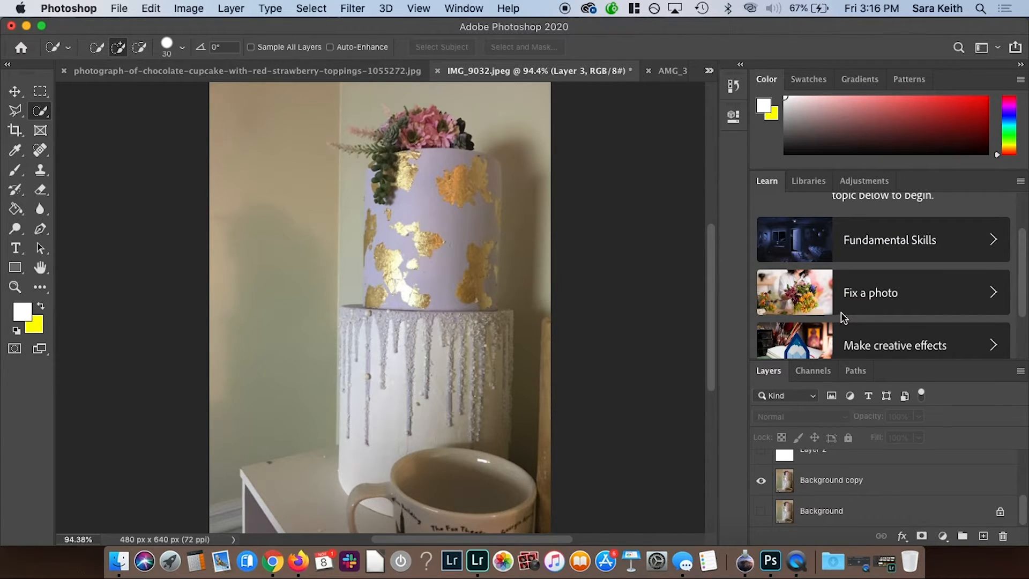
scroll(841, 312, up, 1)
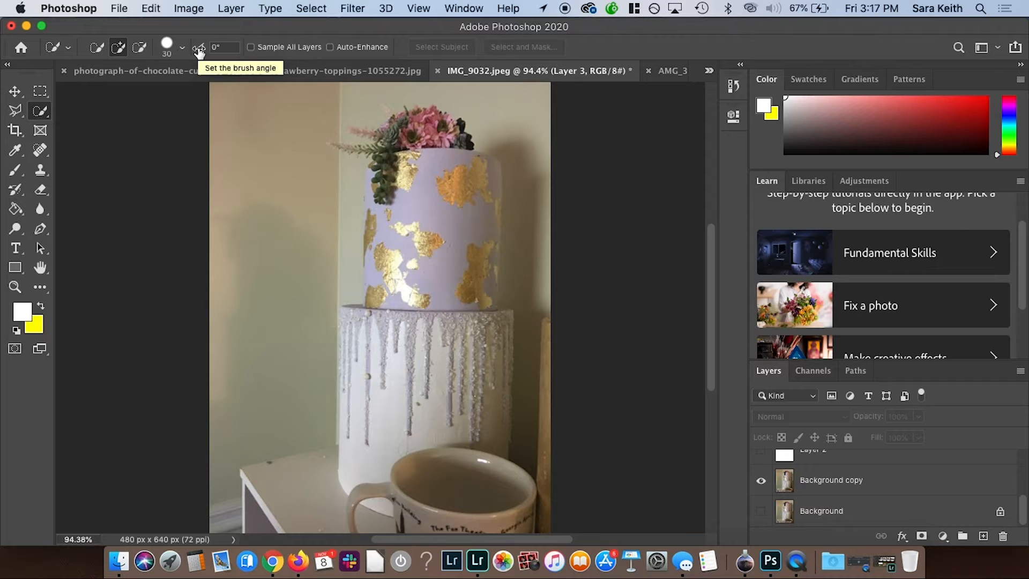
click(184, 48)
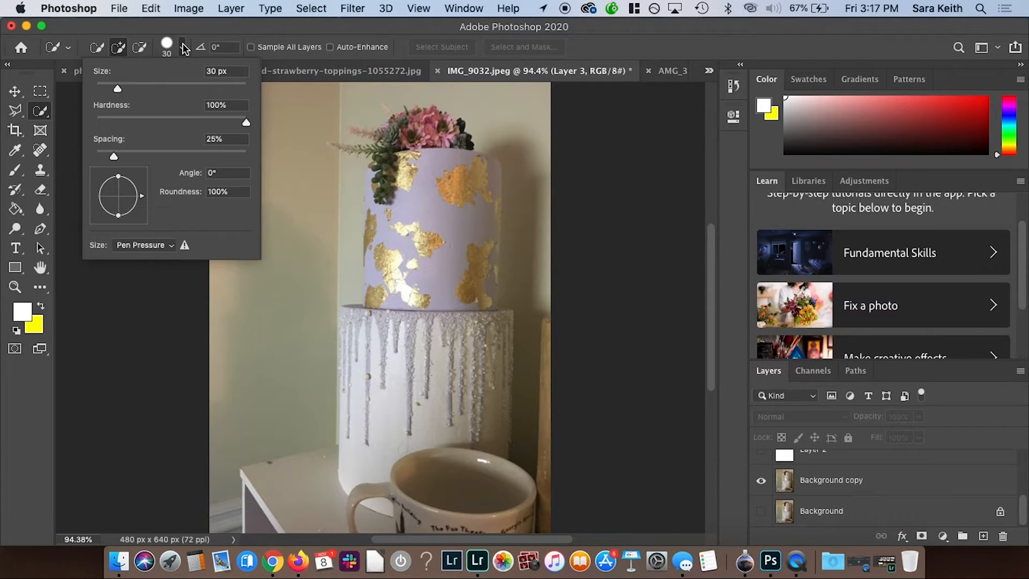
click(183, 48)
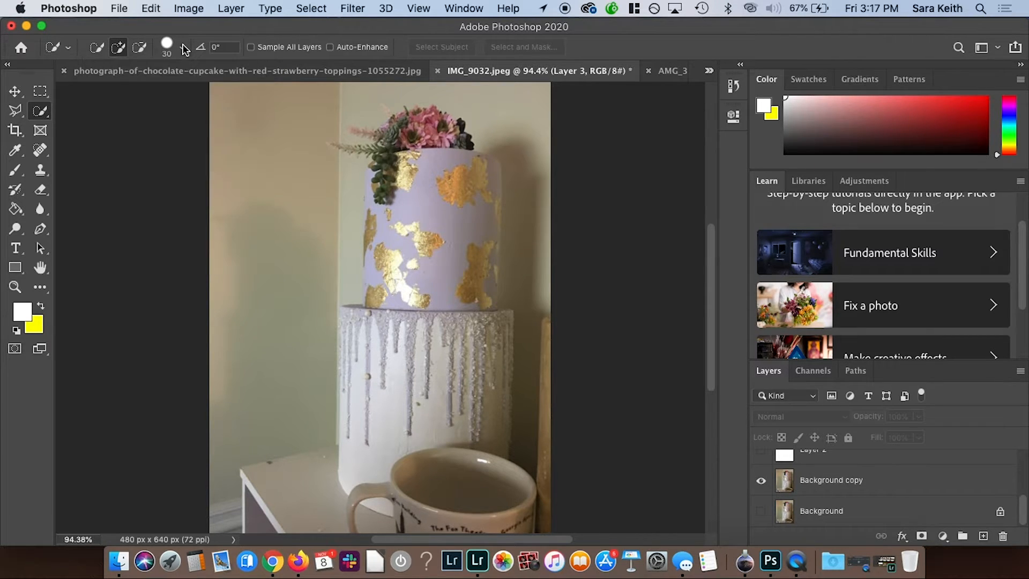
- Switch to the Magic Wand tool and try a selection on the cake with Layer 3 active
right_click(43, 115)
click(72, 138)
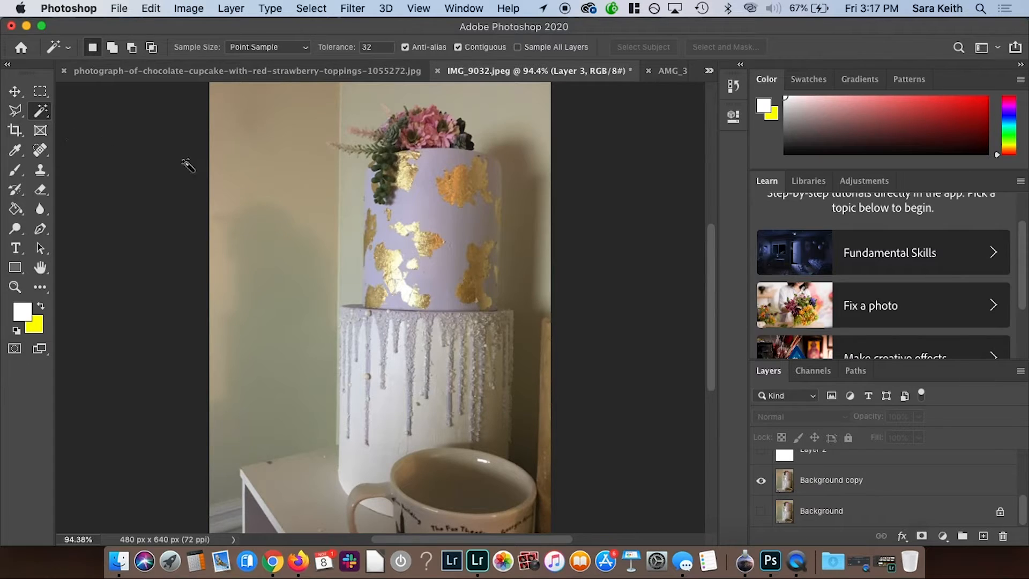
scroll(392, 215, down, 5)
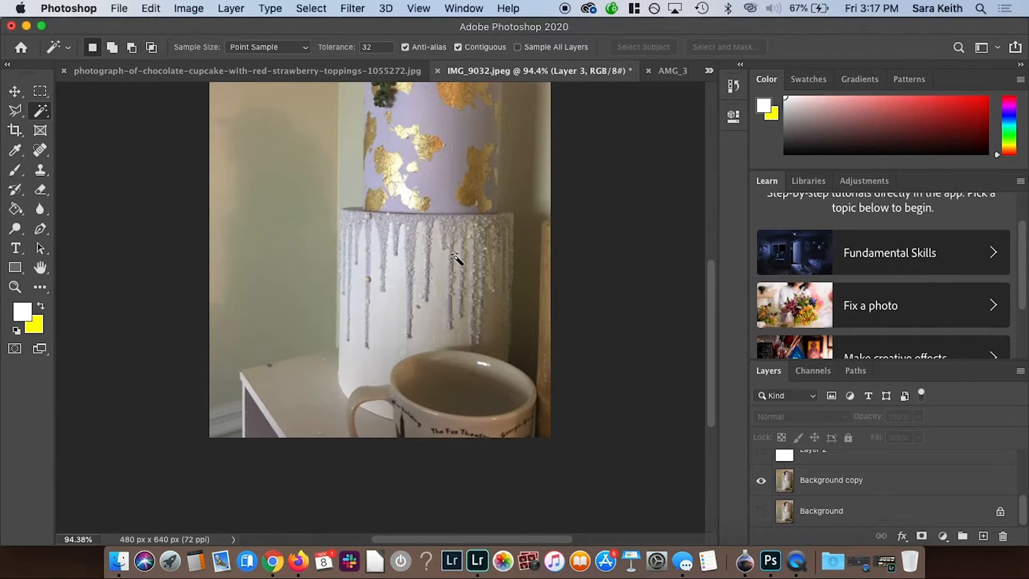
scroll(456, 258, up, 8)
key(super+a)
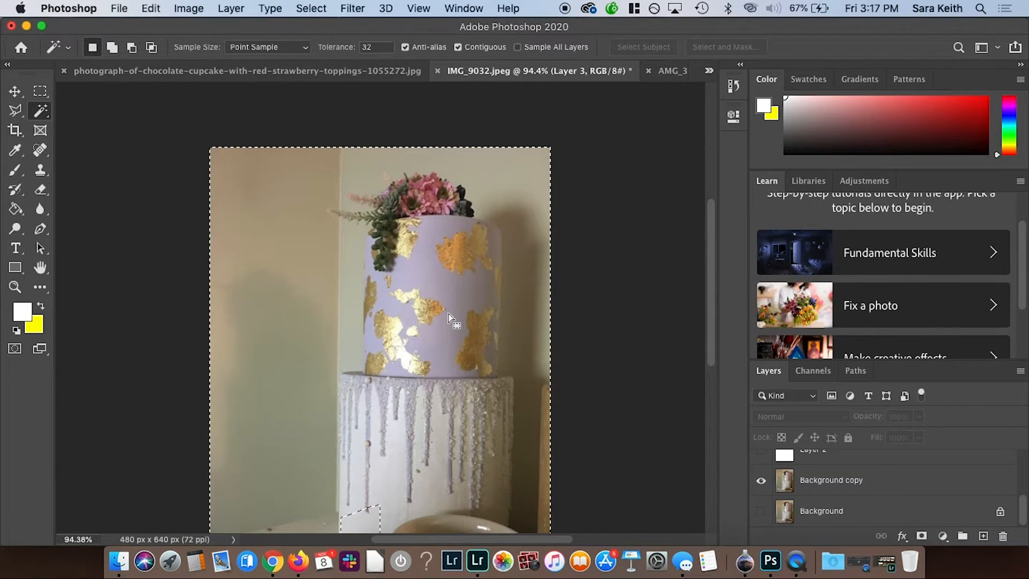
scroll(448, 314, up, 4)
scroll(448, 313, left, 2)
scroll(448, 314, down, 8)
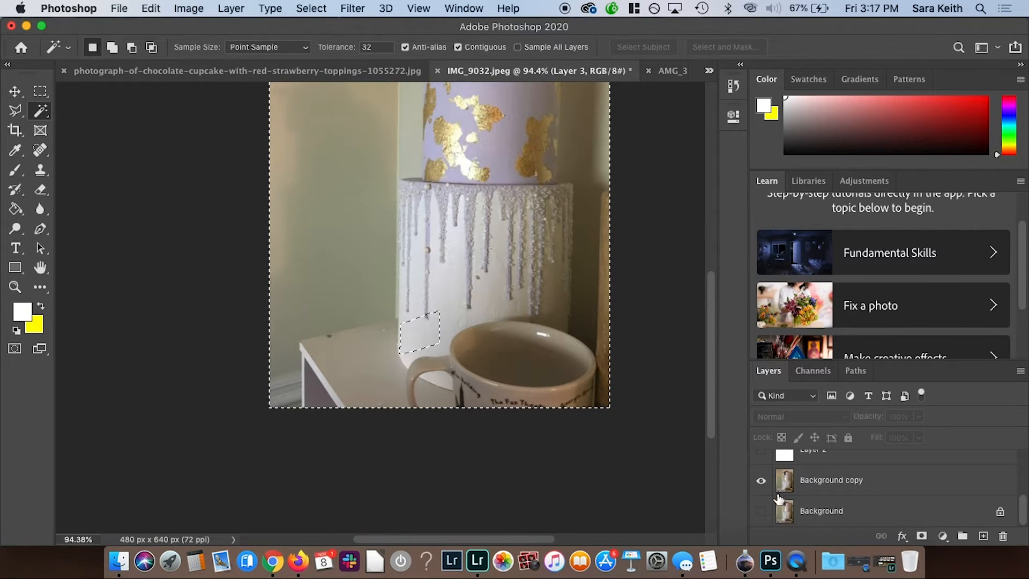
- Replace the Background copy layer with a fresh duplicate of the Background layer and make the duplicate visible
click(760, 480)
click(806, 487)
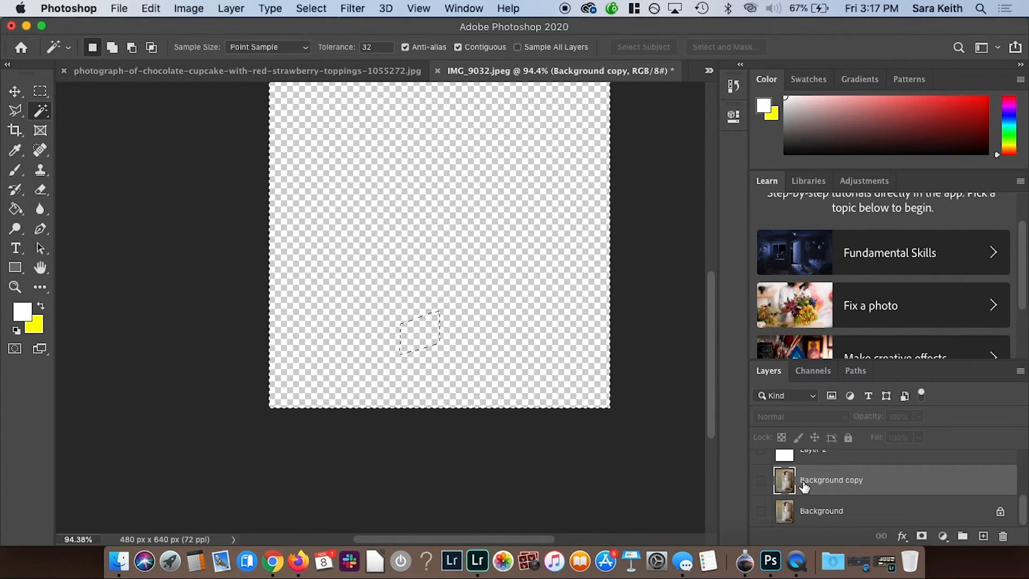
drag(852, 491, 1003, 536)
drag(867, 512, 983, 535)
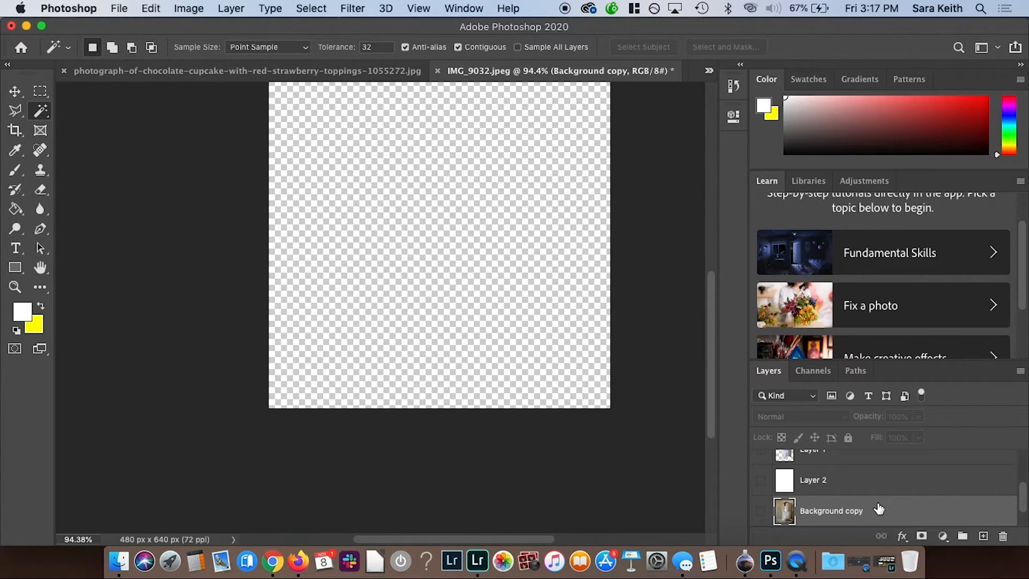
click(760, 511)
- Try sampling the white lower tier and the lavender upper tier with the Magic Wand at tolerance 32
click(486, 225)
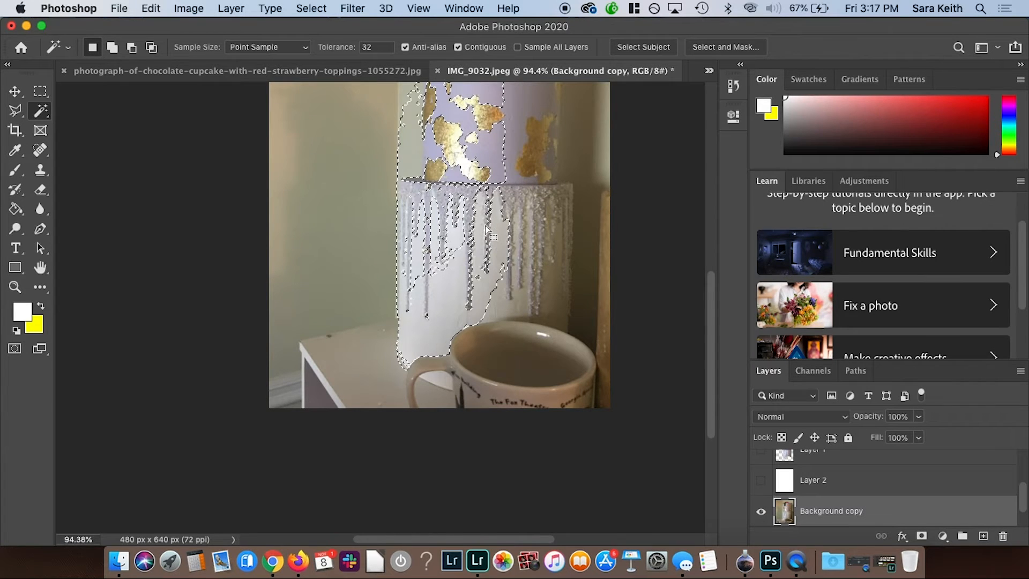
scroll(486, 227, up, 5)
click(542, 235)
click(518, 222)
click(501, 221)
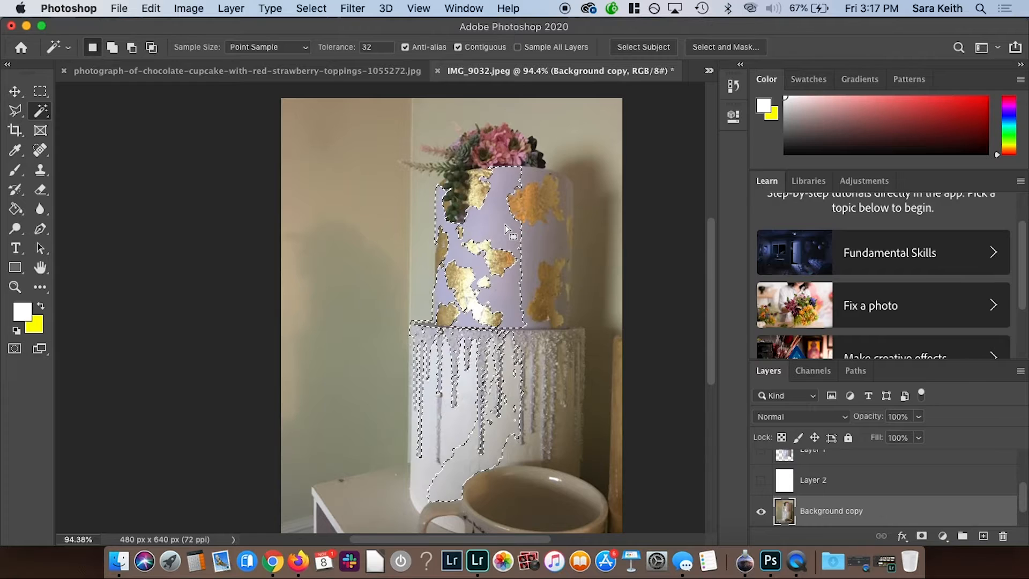
- Set the Magic Wand to add each new area to the existing selection
click(40, 111)
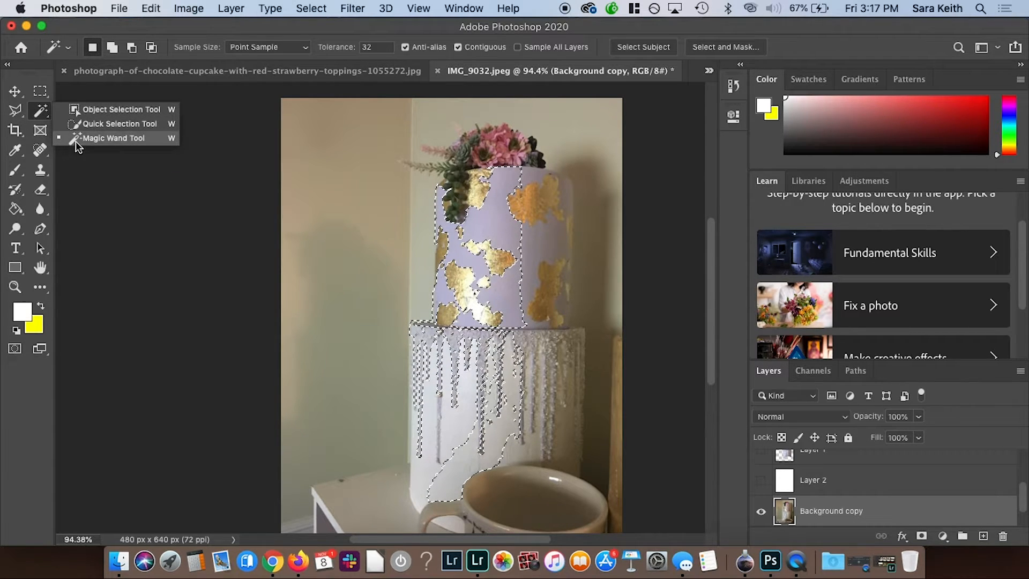
click(85, 138)
click(112, 47)
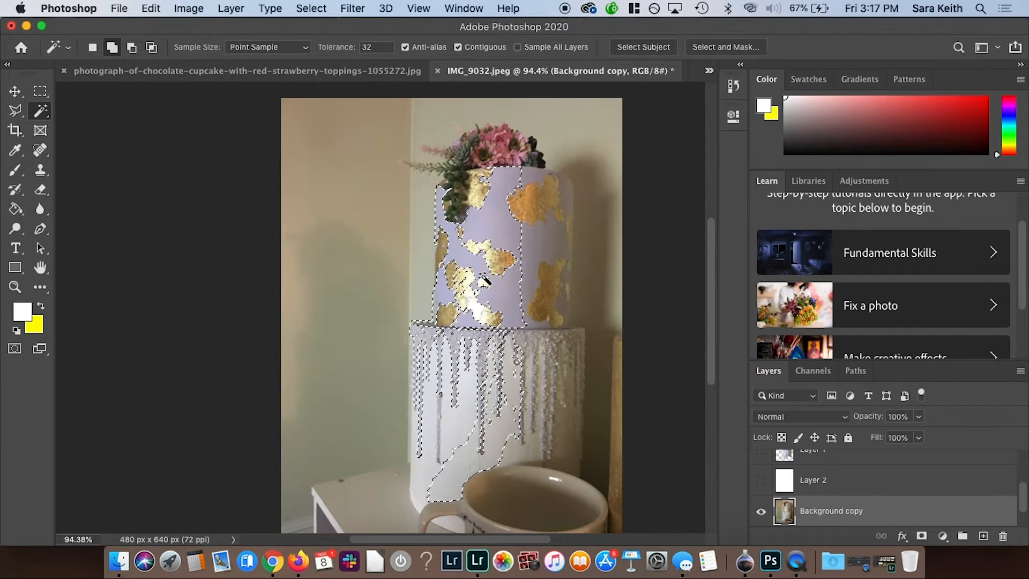
- Try adding the shaded side of the lavender tier at tolerance 100, and undo that addition
double_click(384, 48)
text(100)
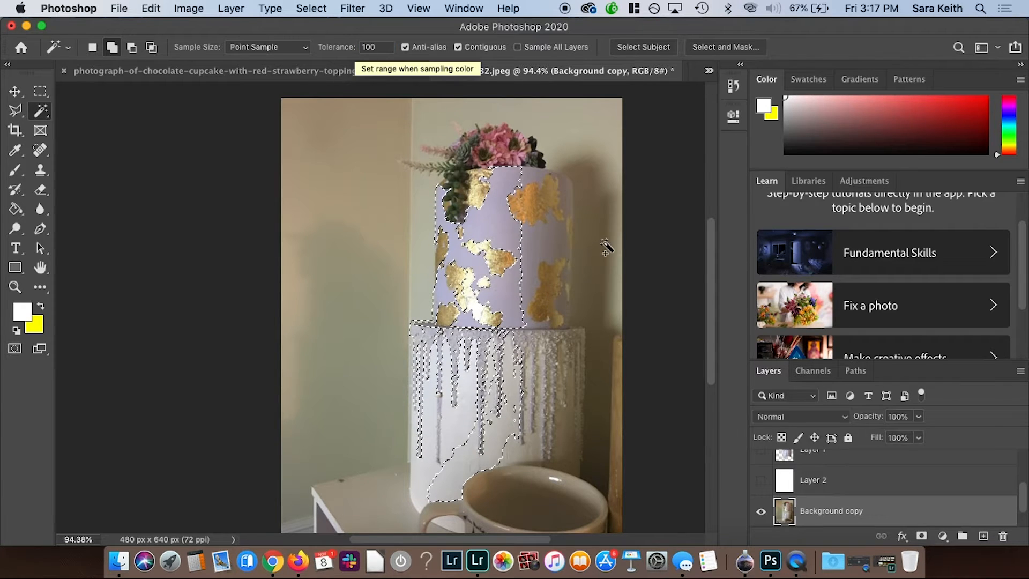
click(551, 242)
key(super+z)
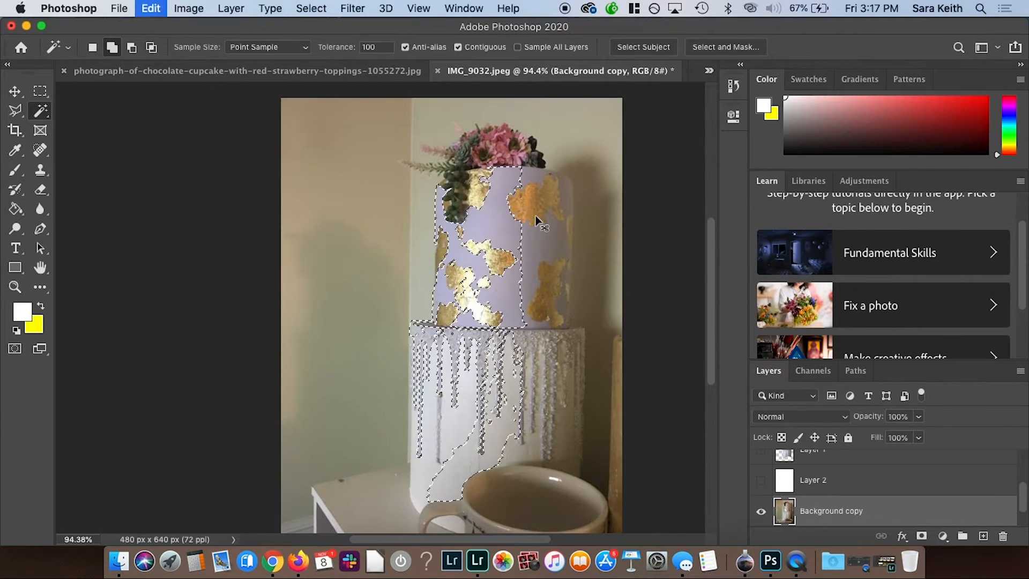
- Try adding the shaded side of the lavender tier to the selection at tolerance 60
double_click(366, 47)
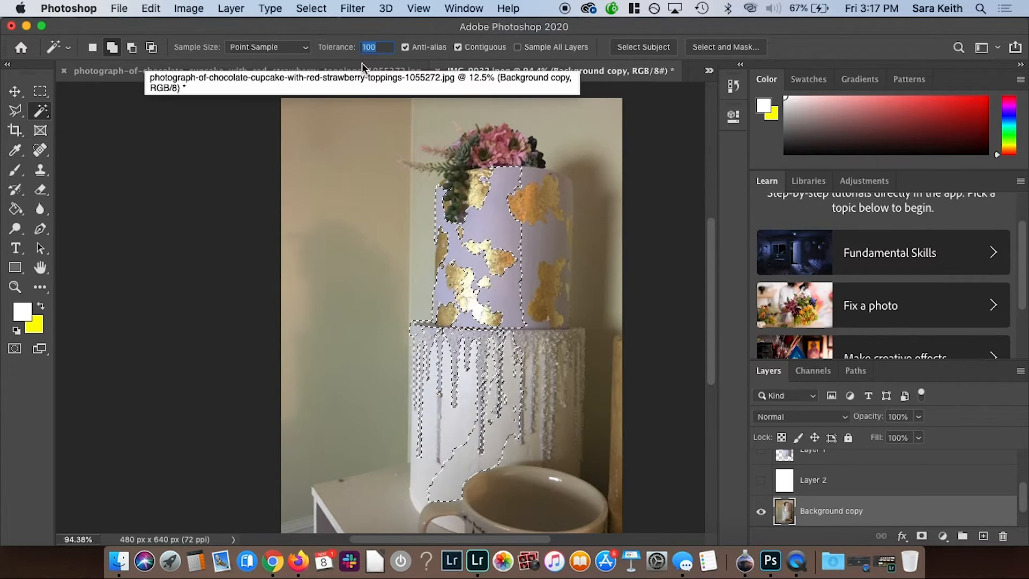
text(60)
click(552, 245)
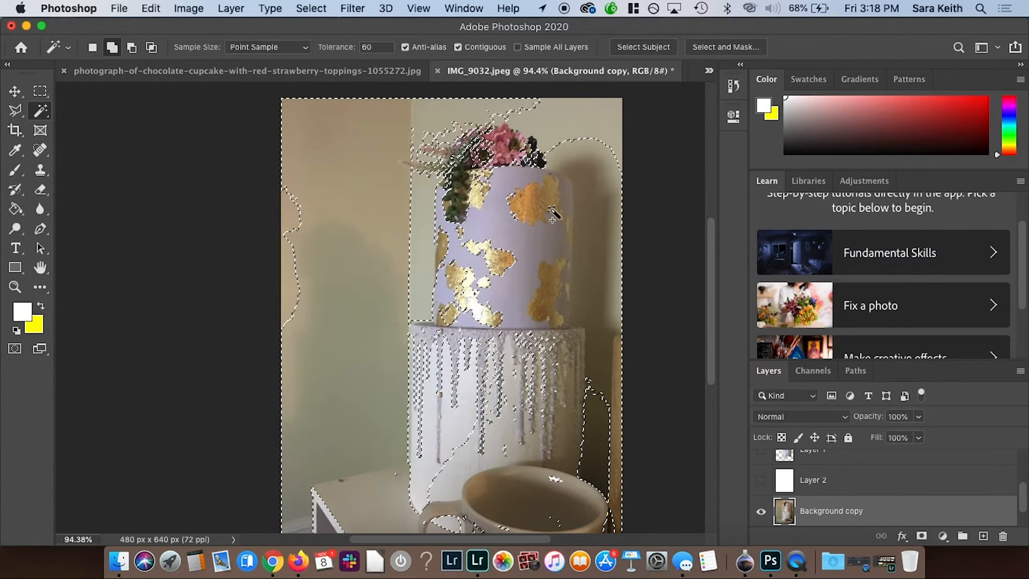
key(z)
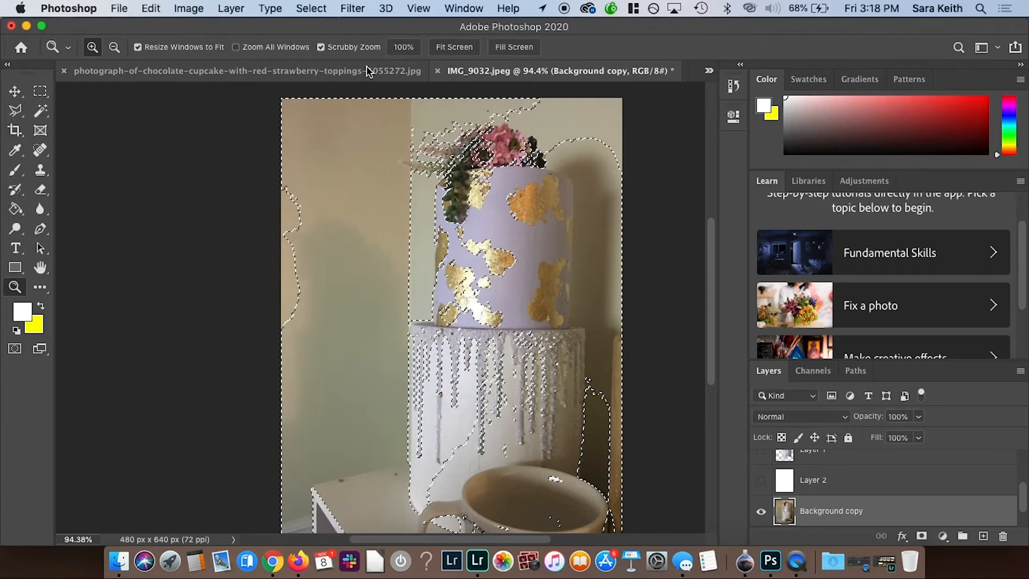
- Return to the Magic Wand, set its tolerance to 30 and clear the current selection
click(40, 113)
double_click(367, 48)
text(30)
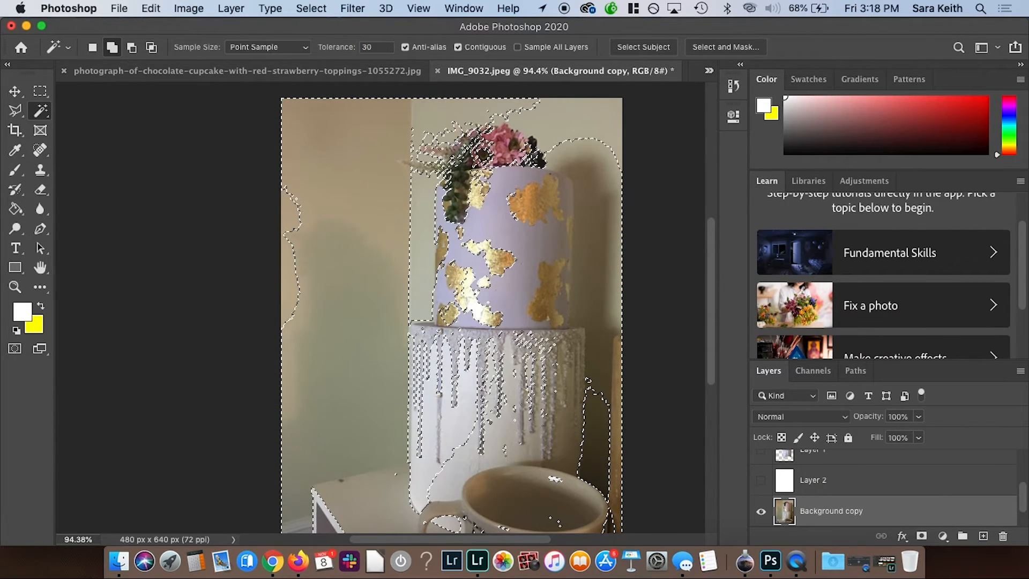
key(super+d)
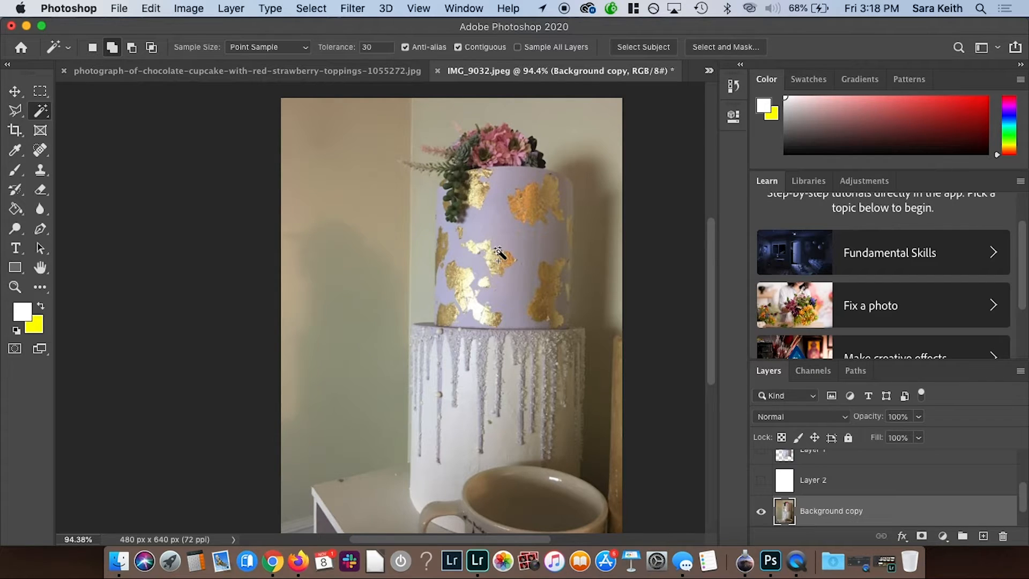
- Select the lavender tier's centre and add its shaded side and part of the upper gold leaf patch
click(520, 252)
shift+click(555, 236)
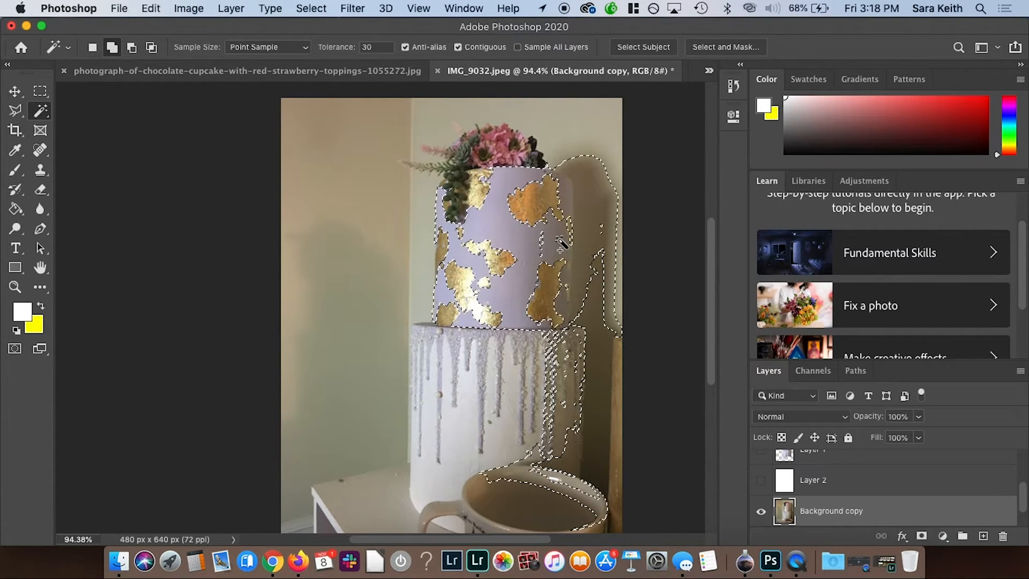
shift+click(545, 195)
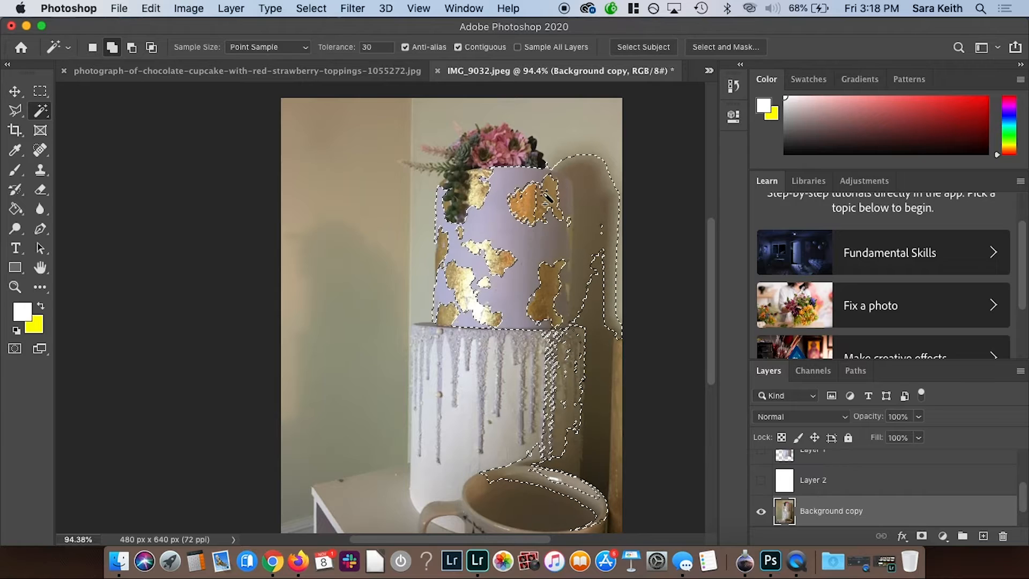
- Clear the Magic Wand selection and switch to the Quick Selection tool
shift+click(503, 208)
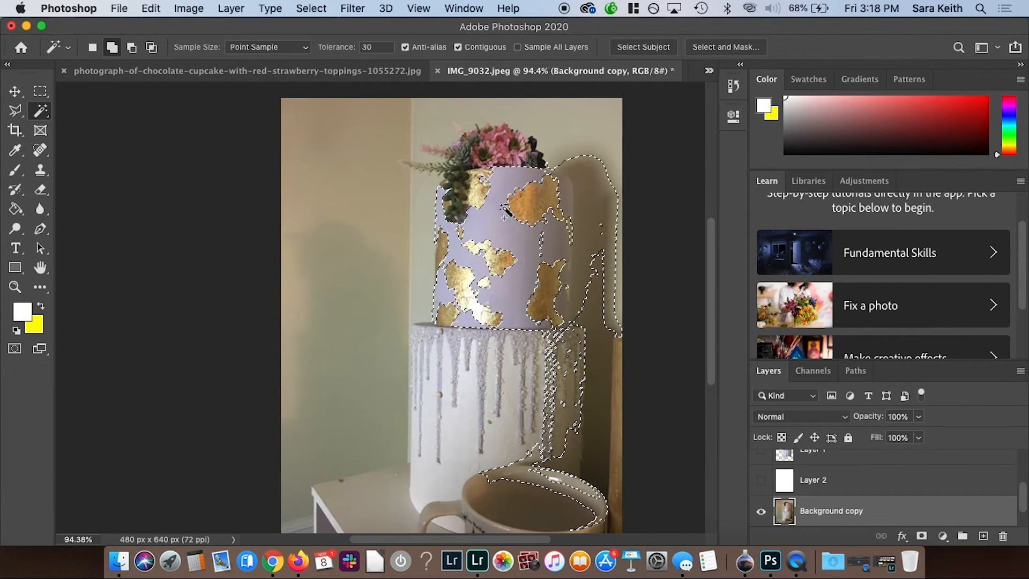
key(super+d)
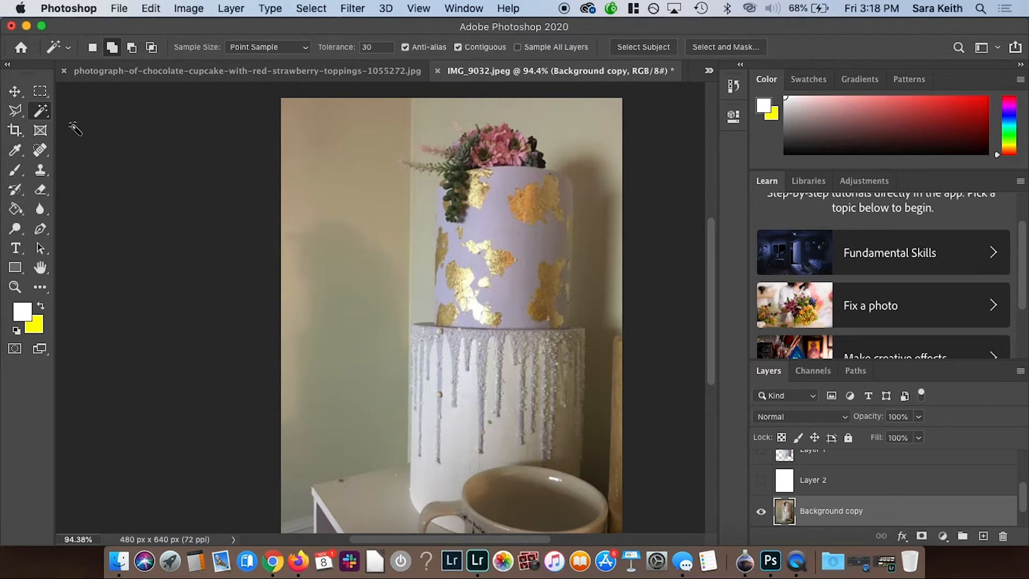
right_click(45, 116)
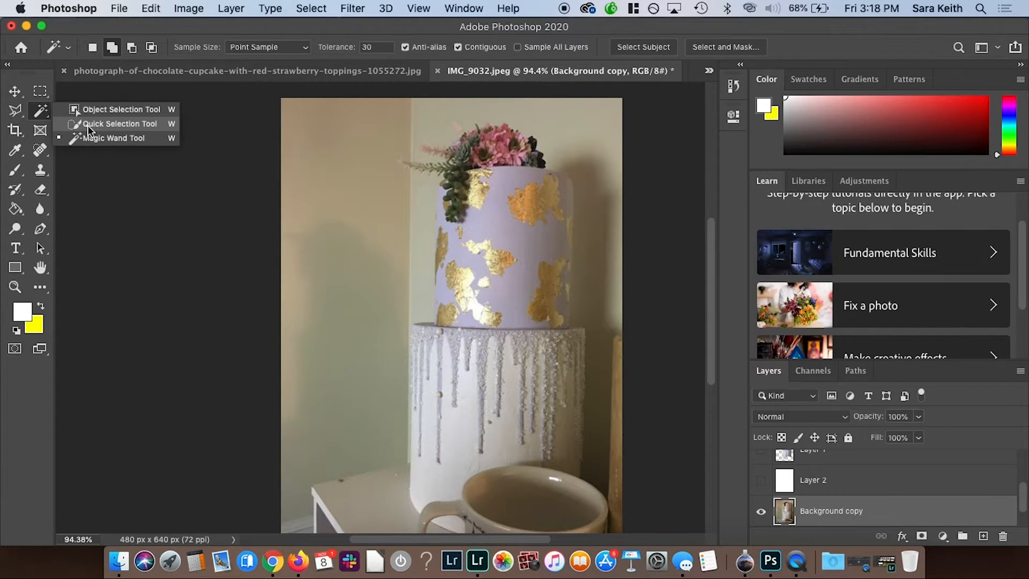
click(89, 124)
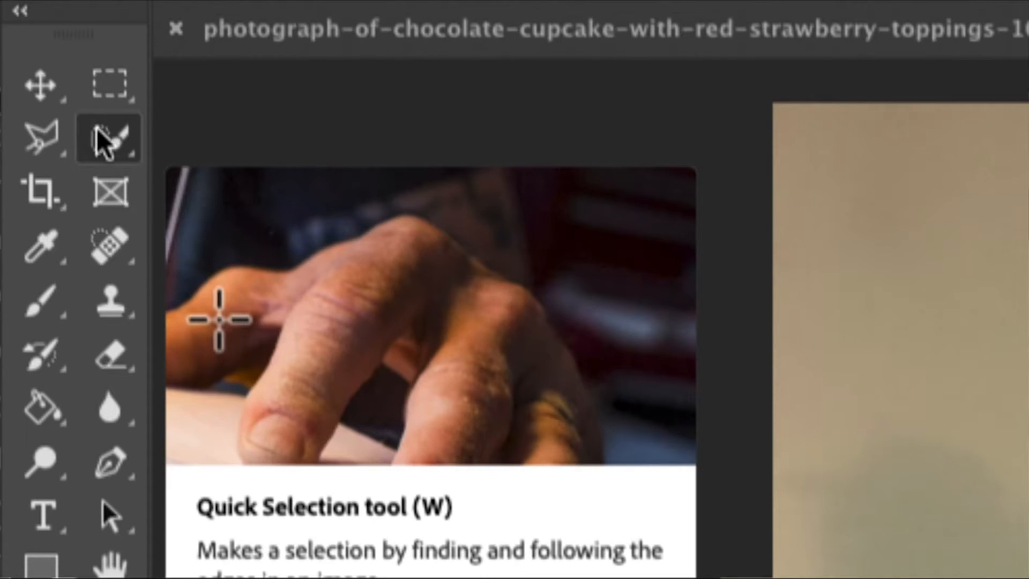
click(102, 140)
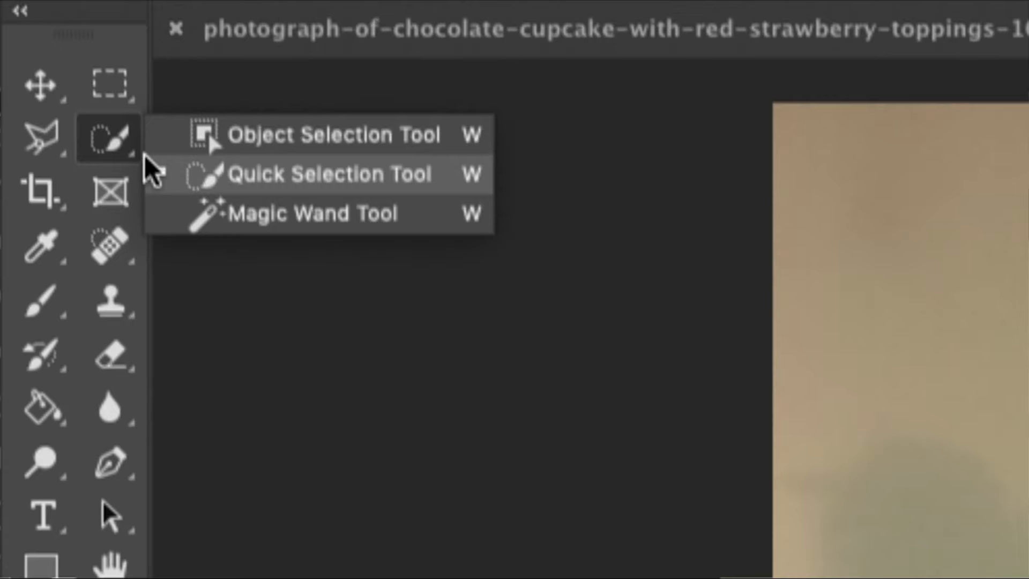
click(222, 184)
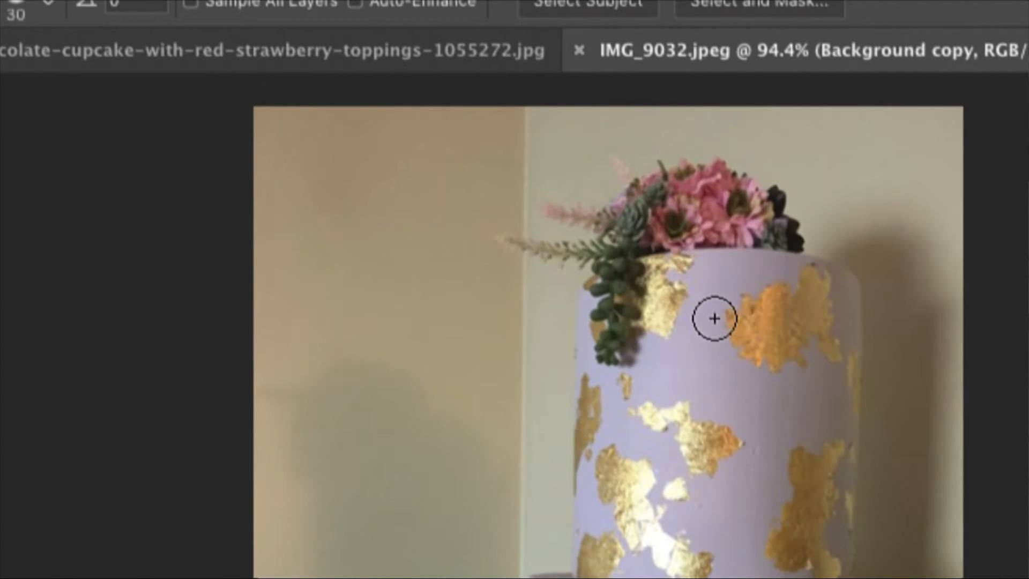
- Paint a quick selection over both cake tiers and the flower topper with the size 30 brush
mouse_move(714, 318)
mouse_down()
mouse_move(693, 298)
mouse_move(633, 286)
mouse_move(611, 332)
mouse_move(598, 316)
mouse_move(653, 219)
mouse_move(635, 213)
mouse_move(721, 204)
mouse_move(748, 253)
mouse_move(762, 394)
mouse_move(749, 465)
mouse_up()
scroll(749, 465, down, 3)
scroll(749, 466, down, 7)
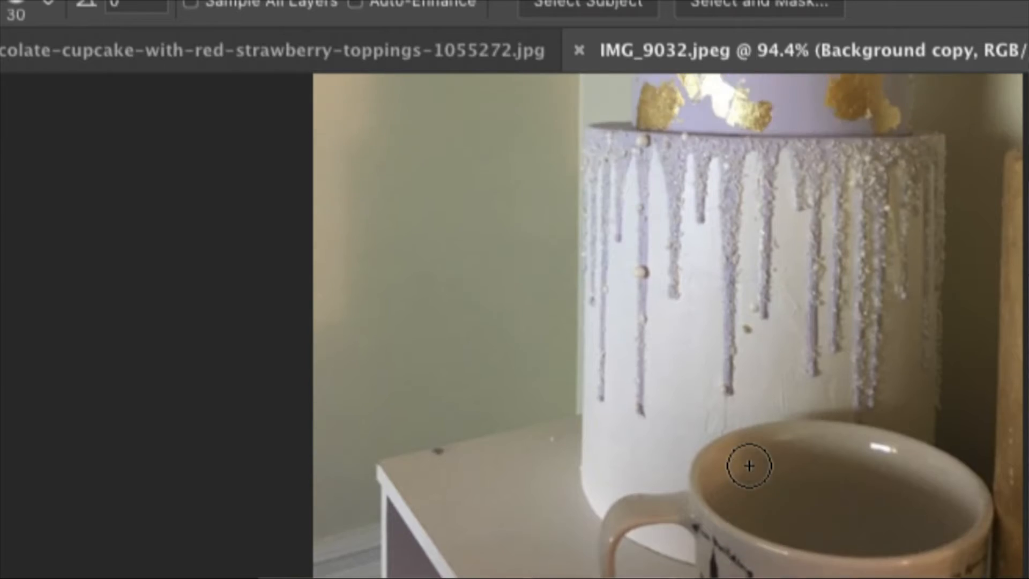
scroll(748, 465, up, 5)
scroll(749, 465, right, 3)
mouse_move(687, 294)
mouse_down()
mouse_move(666, 427)
mouse_move(595, 485)
mouse_move(509, 284)
mouse_move(471, 241)
mouse_move(474, 222)
mouse_move(467, 377)
mouse_move(440, 478)
mouse_up()
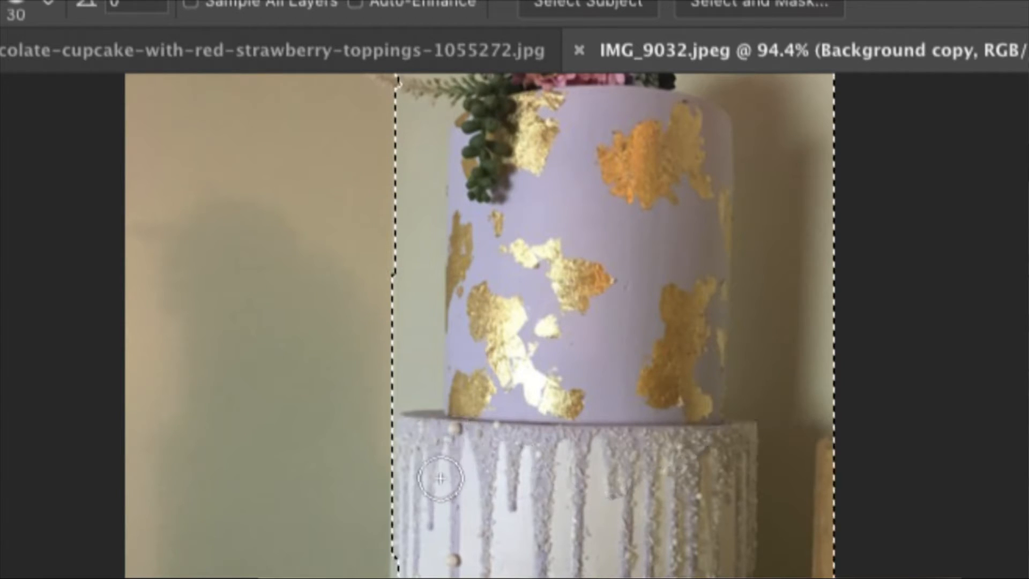
- Examine the selection's boundary around the cake, the wall and the mug along the photo's full height
scroll(440, 477, down, 10)
scroll(440, 477, up, 6)
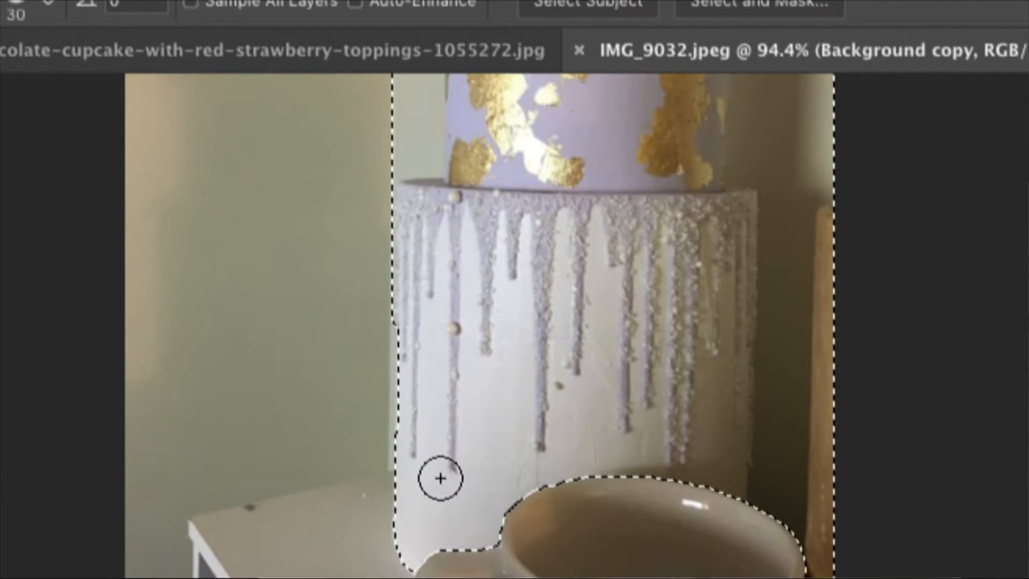
scroll(441, 477, up, 8)
scroll(441, 477, down, 3)
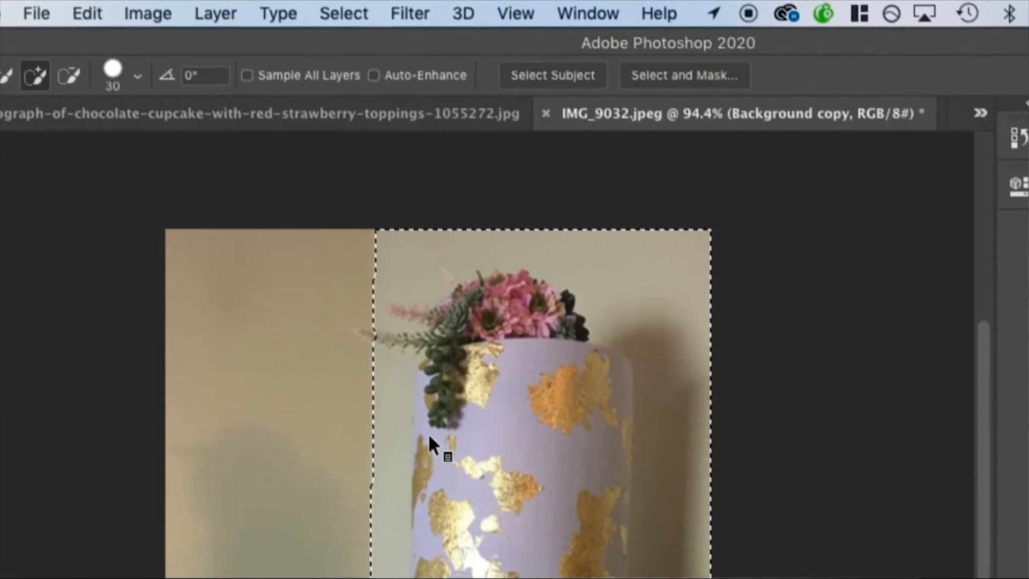
scroll(425, 473, down, 5)
scroll(429, 433, down, 1)
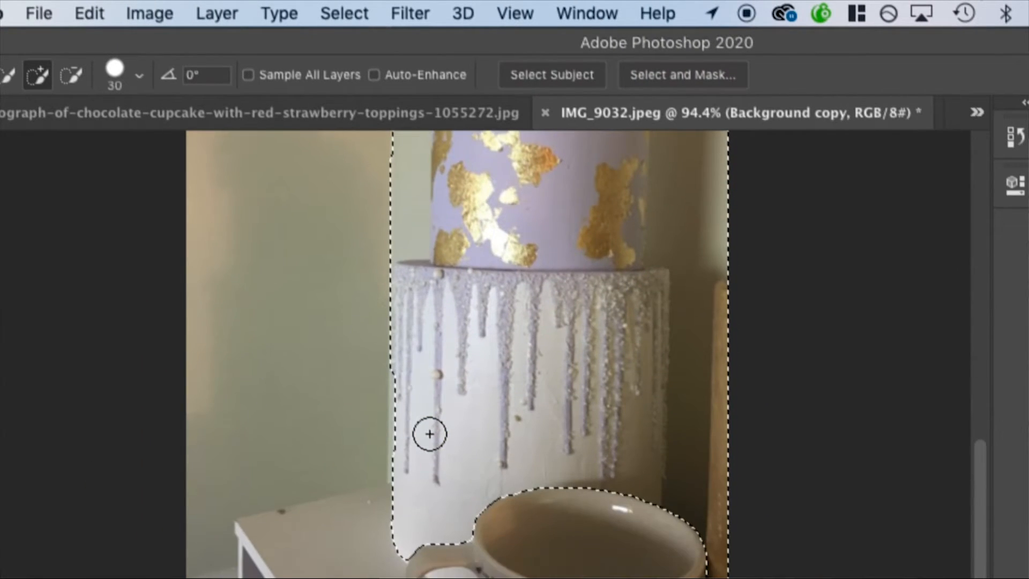
scroll(429, 433, up, 7)
scroll(429, 433, down, 2)
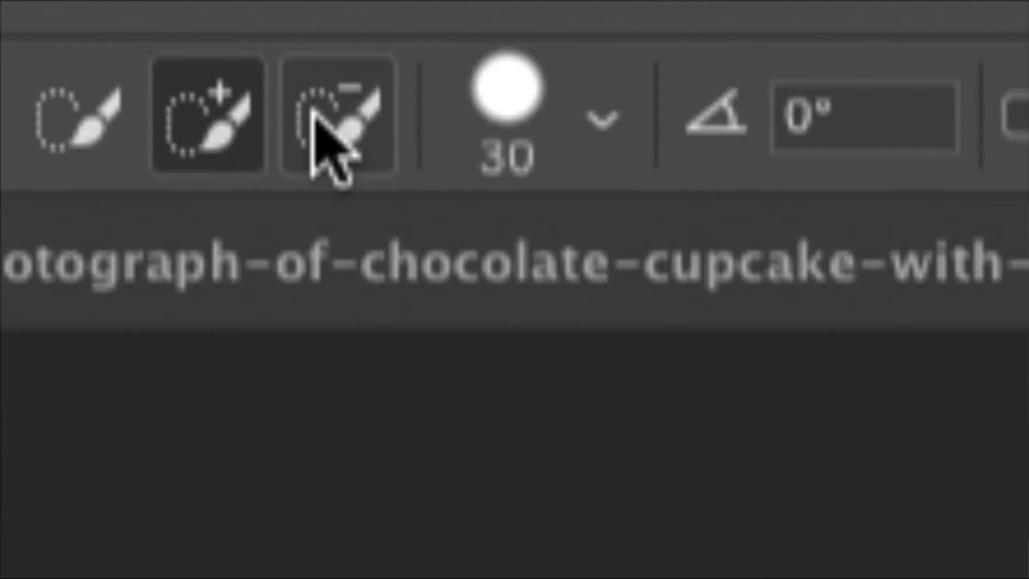
- Subtract the shadowed wall beside both tiers and the wooden post from the selection, using a size 10 brush
click(350, 142)
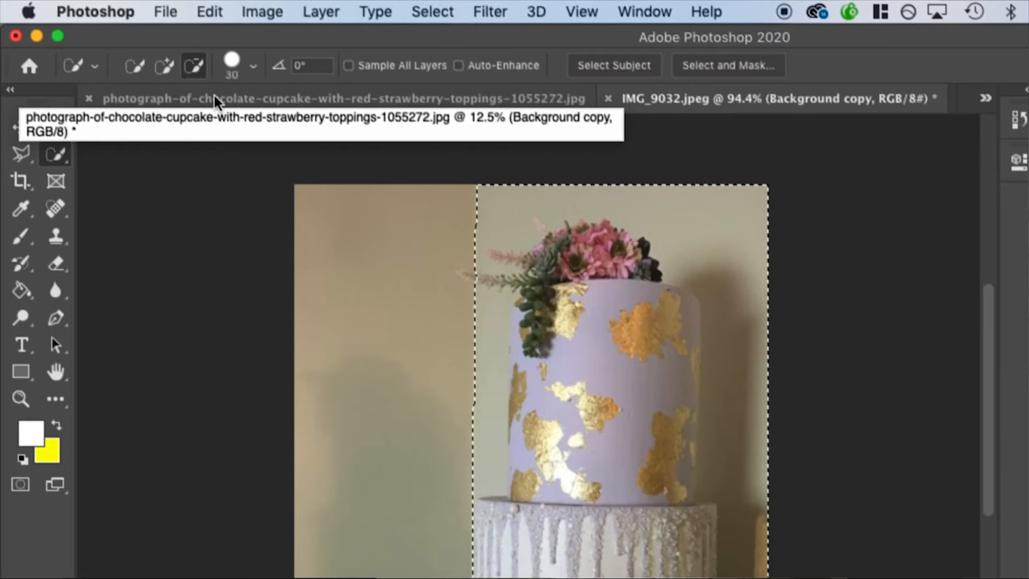
mouse_move(732, 183)
mouse_down()
mouse_move(703, 214)
mouse_move(706, 243)
mouse_up()
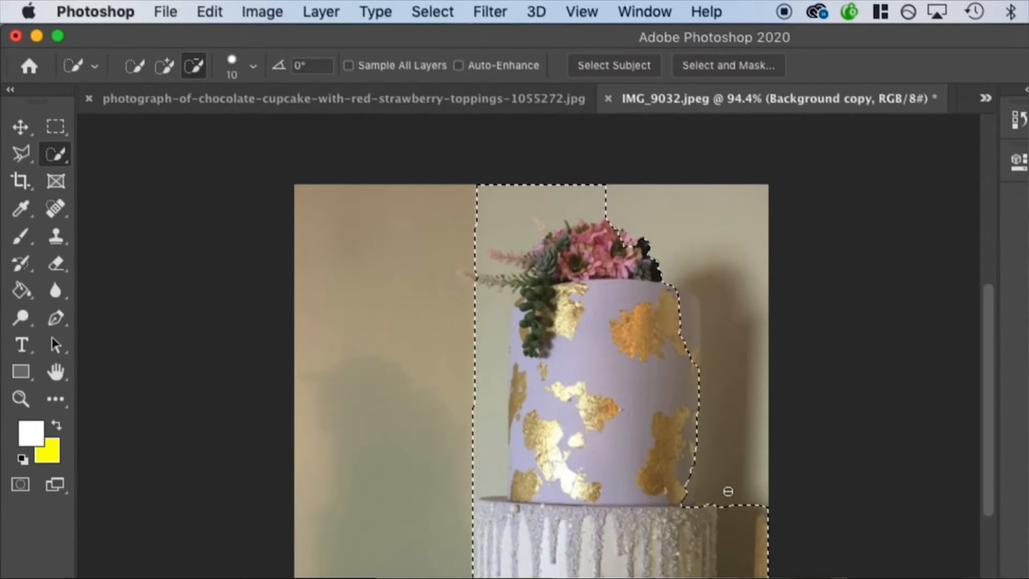
scroll(730, 492, down, 10)
scroll(730, 492, left, 2)
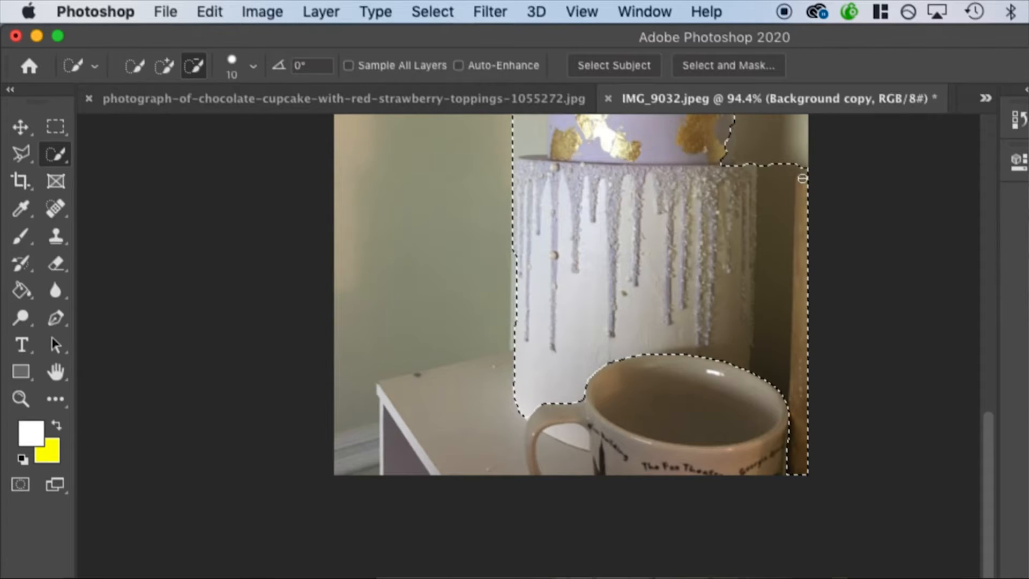
drag(799, 235, 787, 266)
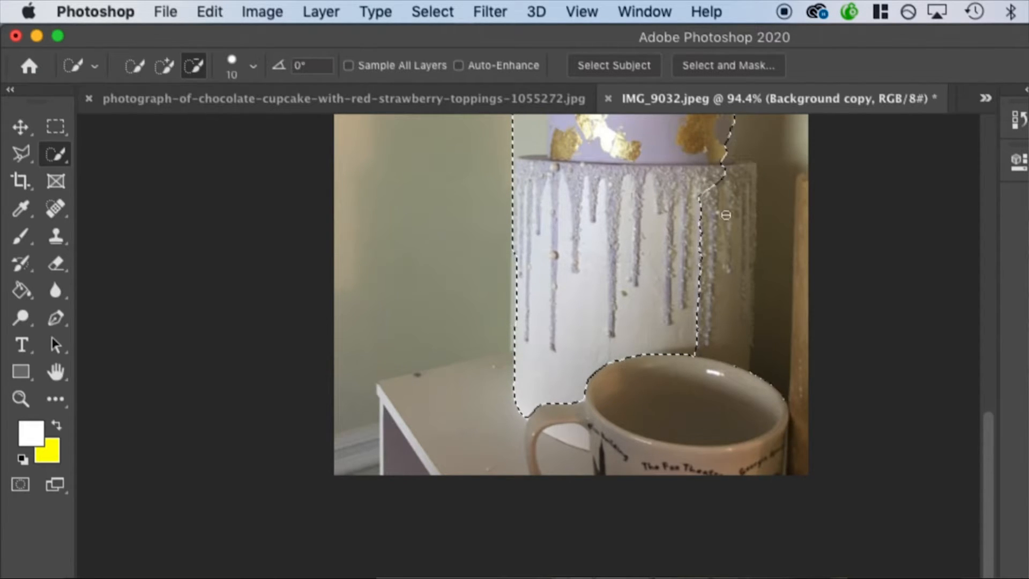
- Add the lower tier's shaded side and a sliver of its lighter edge back to the selection
click(164, 65)
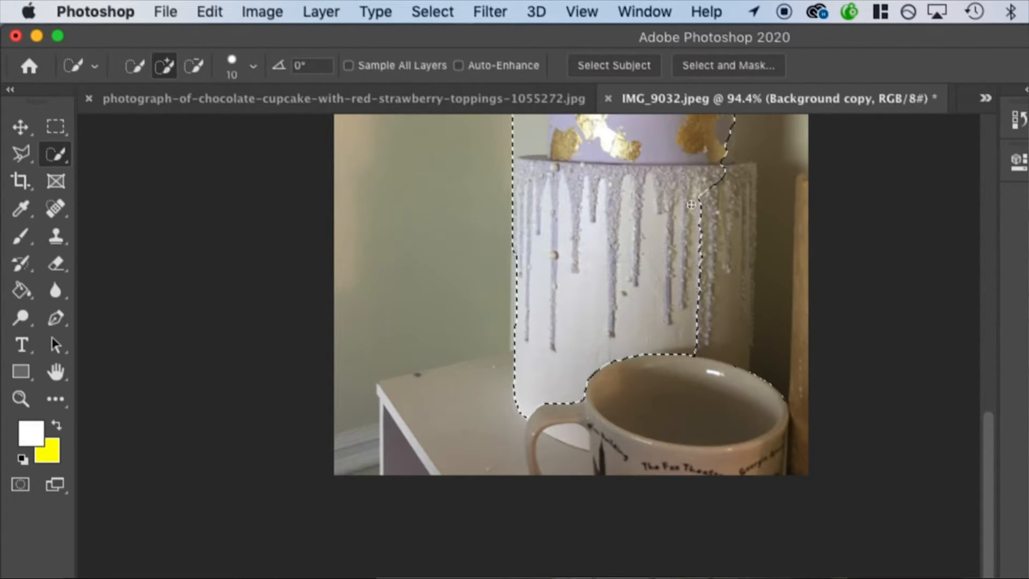
drag(745, 183, 739, 242)
drag(729, 313, 726, 310)
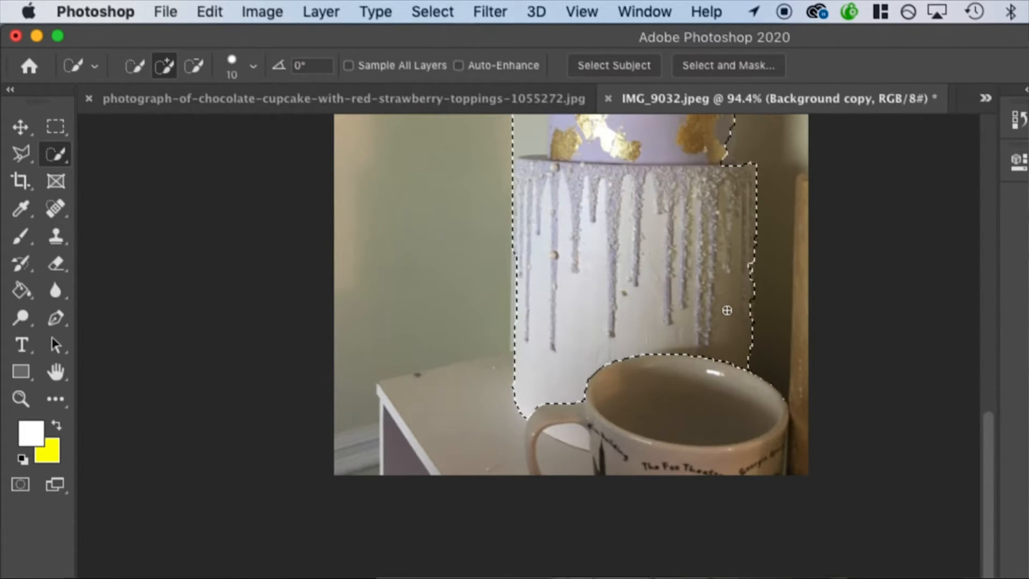
drag(515, 264, 518, 264)
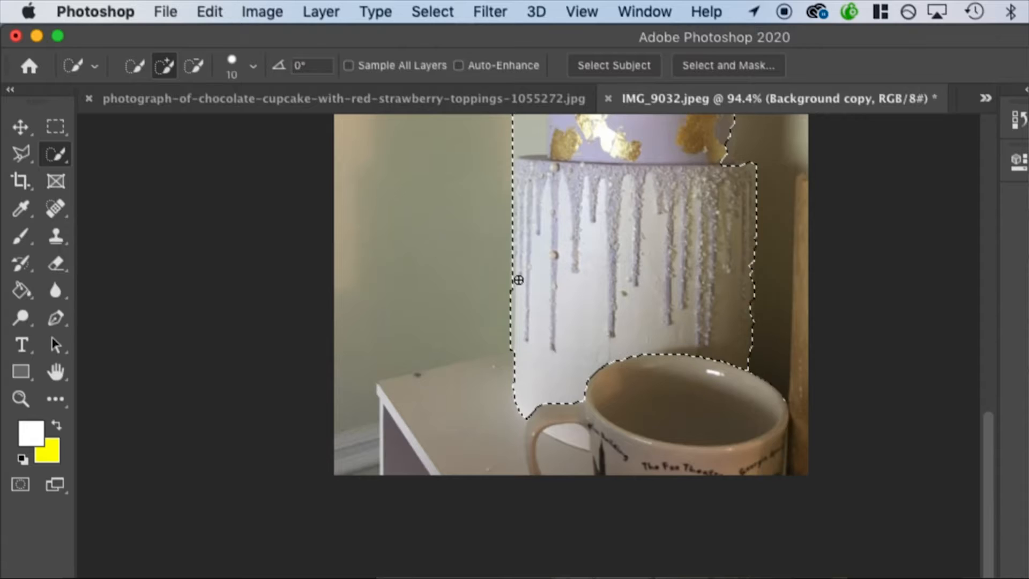
- Subtract the wall above the flowers and beside the upper tier's lighter side from the selection
scroll(518, 280, up, 10)
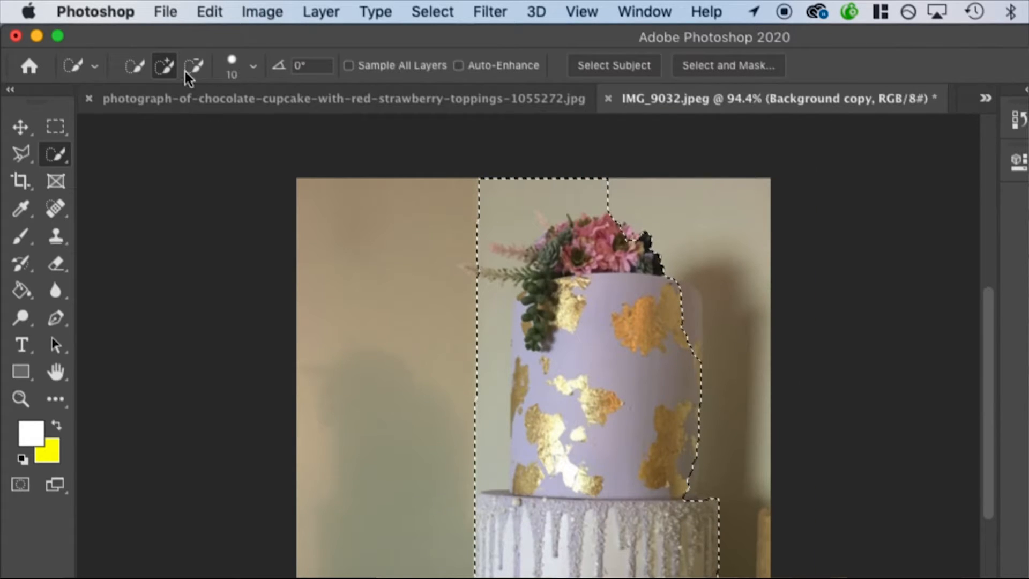
click(194, 65)
mouse_move(485, 229)
mouse_down()
mouse_move(500, 314)
mouse_move(491, 455)
mouse_up()
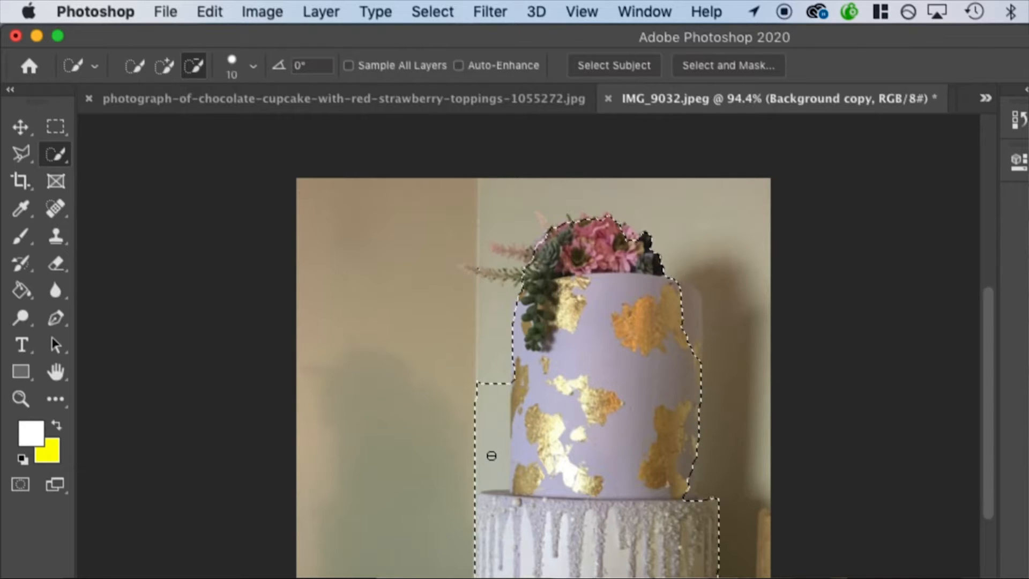
scroll(490, 468, down, 8)
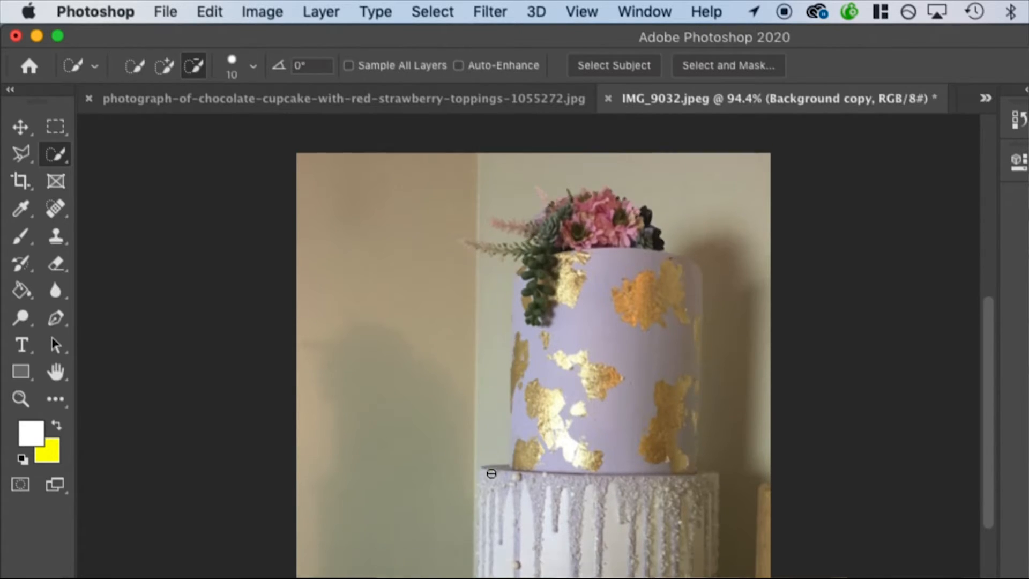
- Add the shaded upper corner of the lavender tier back to the selection
scroll(491, 473, up, 12)
scroll(491, 473, right, 6)
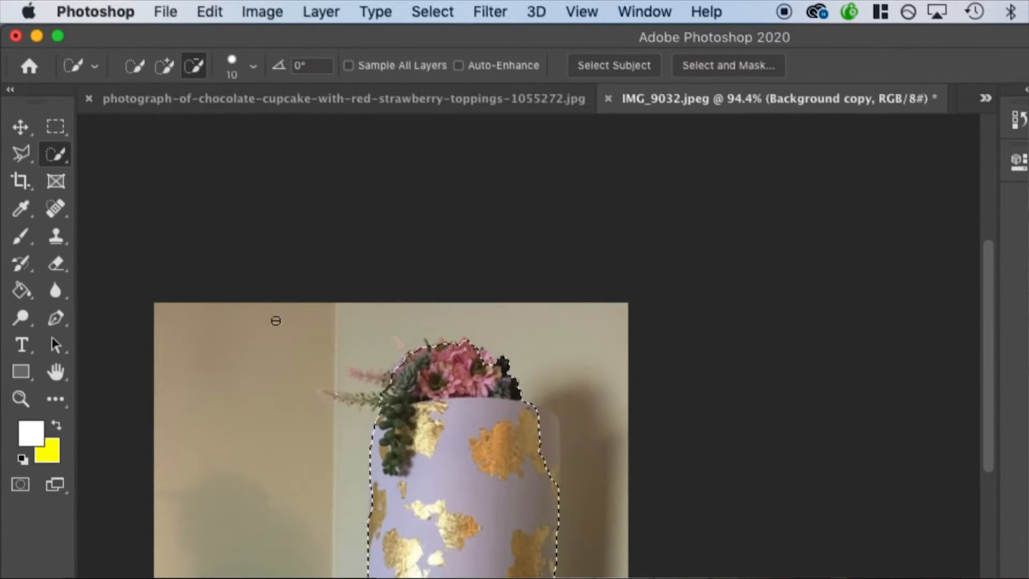
click(165, 66)
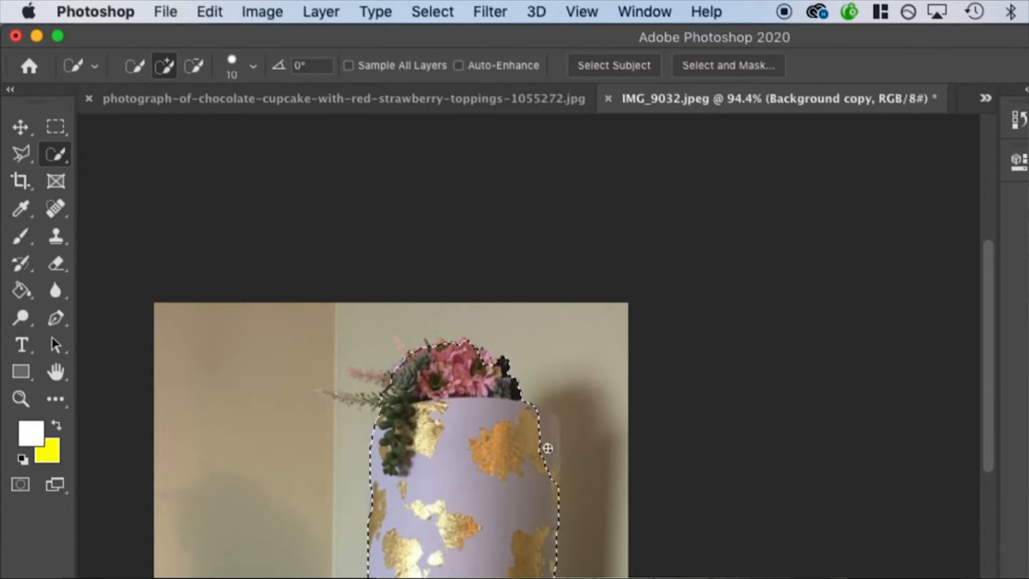
drag(546, 448, 551, 432)
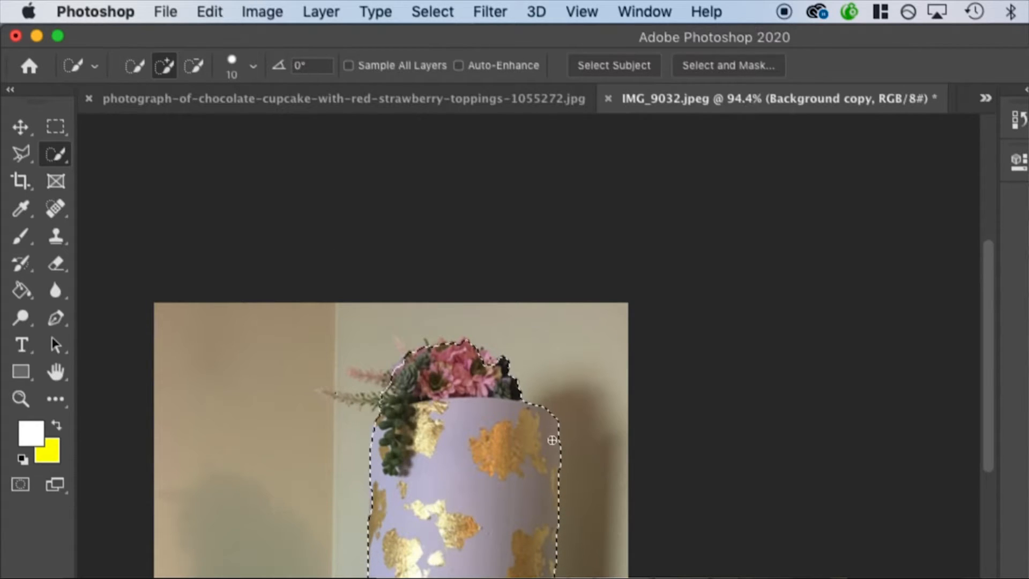
- Trim the wall from the selection along the lower tier's shaded edge, just above the mug
scroll(551, 432, down, 2)
scroll(542, 467, down, 7)
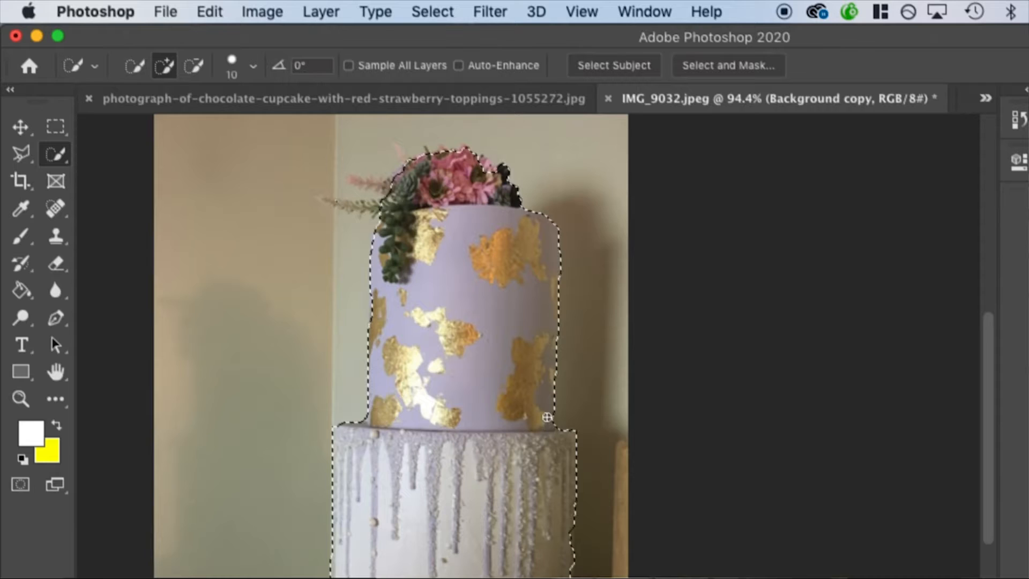
scroll(548, 424, down, 5)
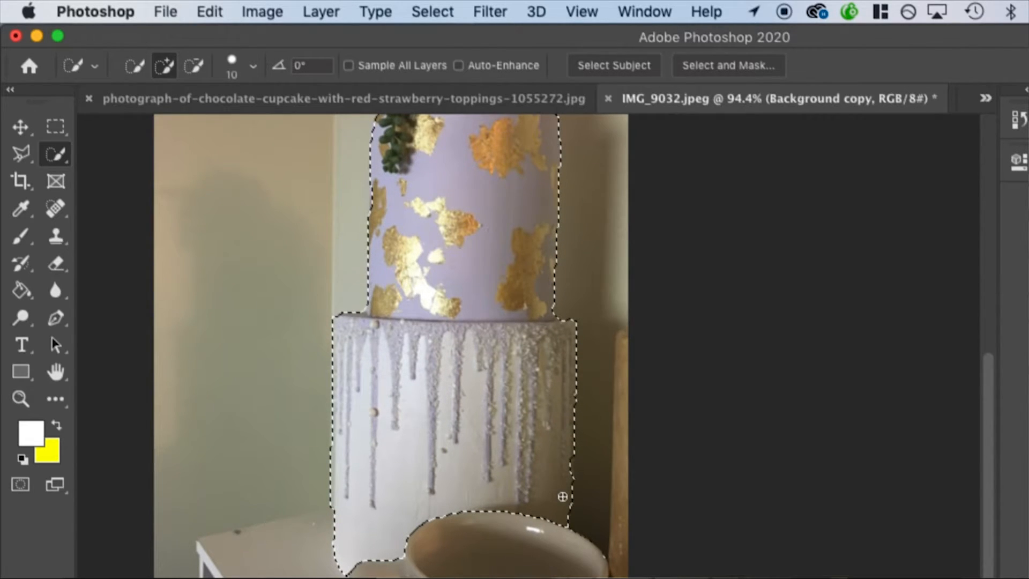
alt+click(579, 467)
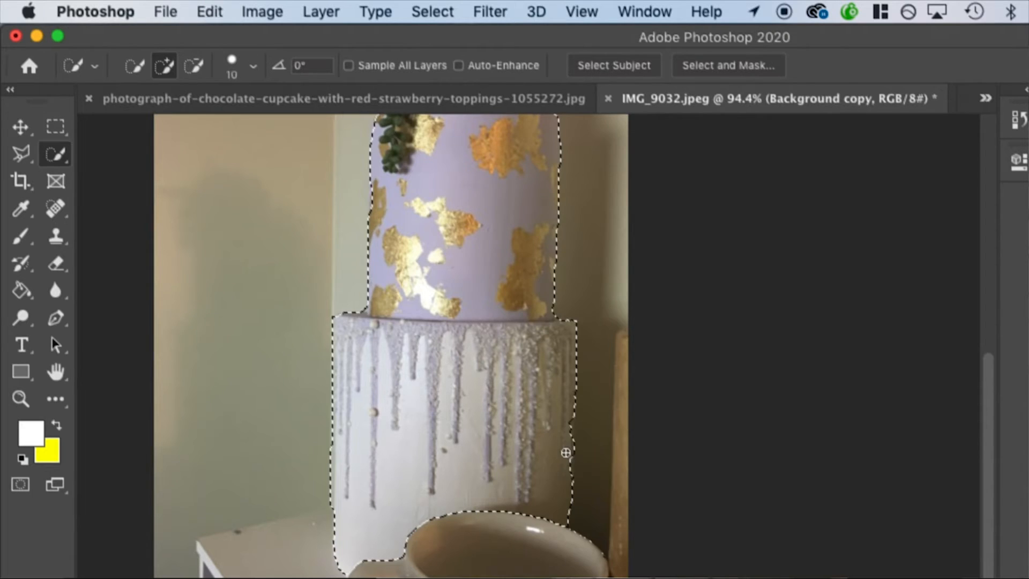
- Extend the selection over the thin green and pink sprigs that stick out from the flower topper
scroll(566, 452, up, 20)
scroll(565, 452, down, 11)
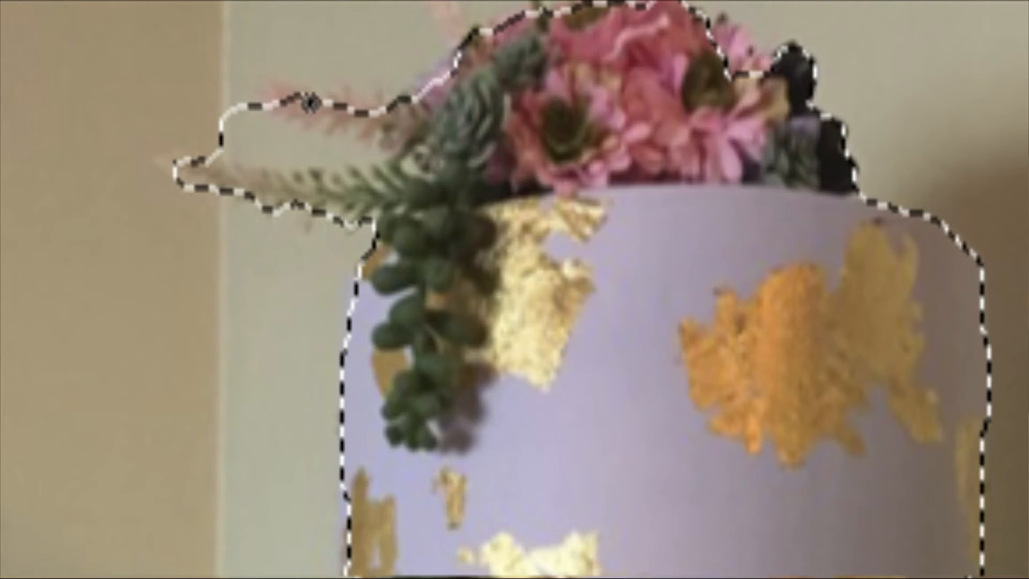
drag(284, 98, 310, 103)
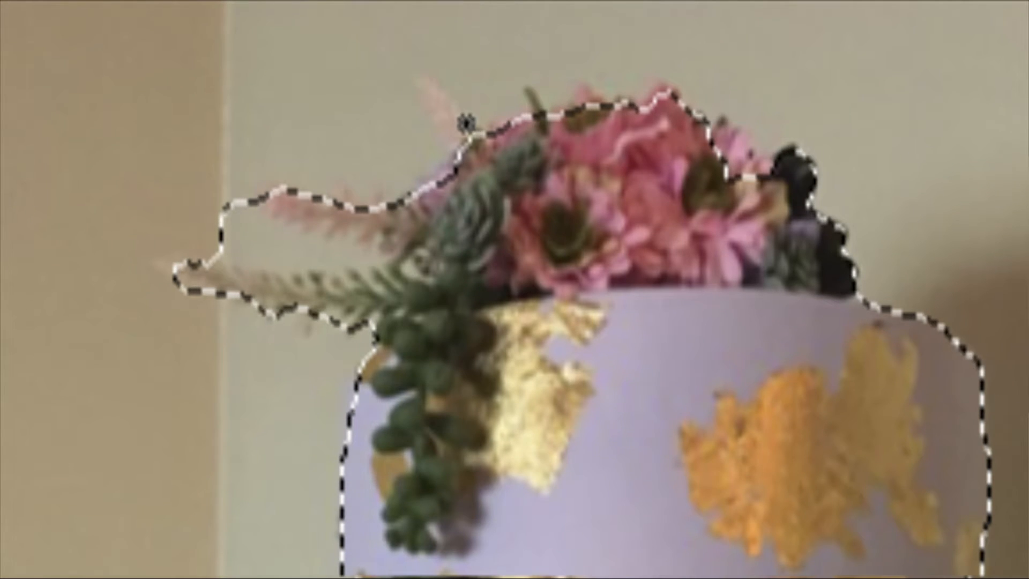
drag(465, 155, 427, 91)
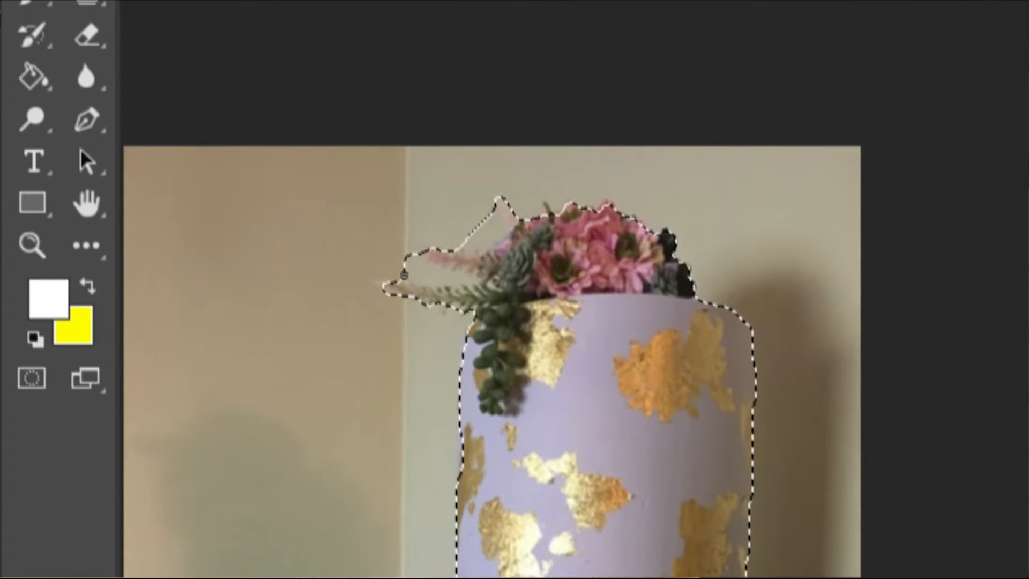
- Subtract the wall gaps between the topper's sprigs from the selection, reducing the brush to size 2
drag(404, 275, 424, 275)
key(bracketleft)
drag(454, 278, 473, 278)
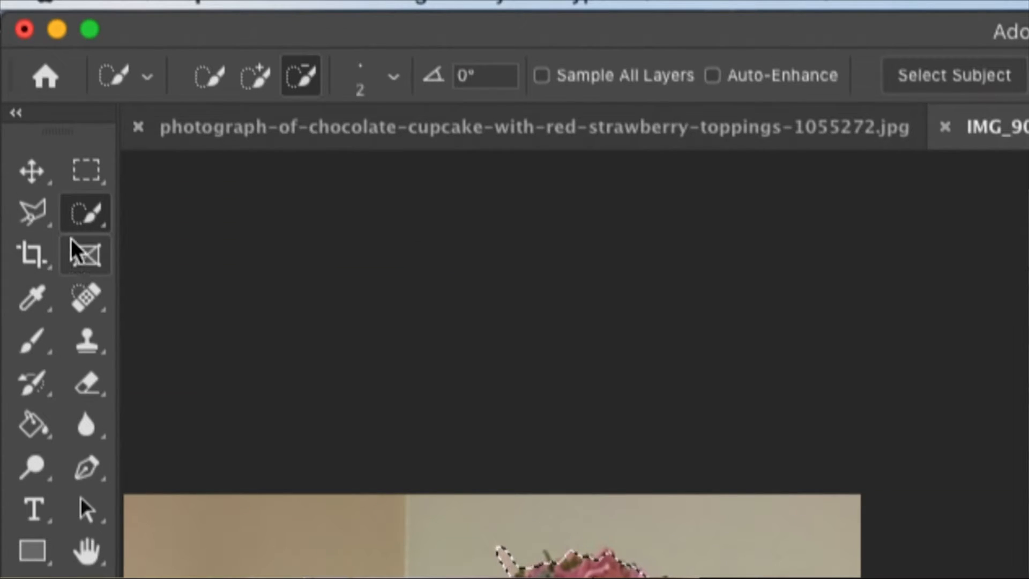
- View the Polygonal Lasso's option for subtracting from a selection and return to the Quick Selection tool
click(33, 212)
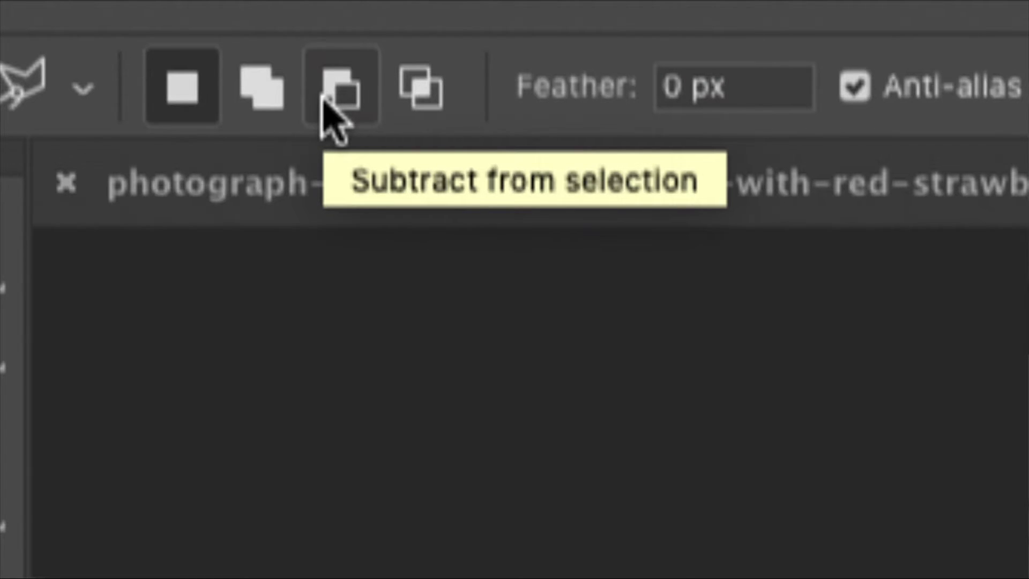
click(155, 353)
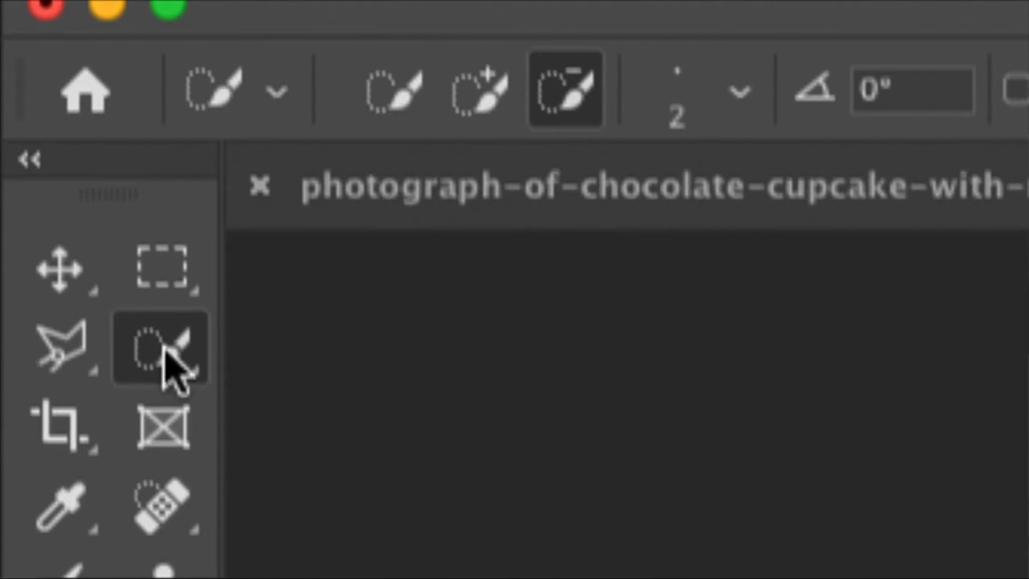
right_click(163, 349)
click(247, 378)
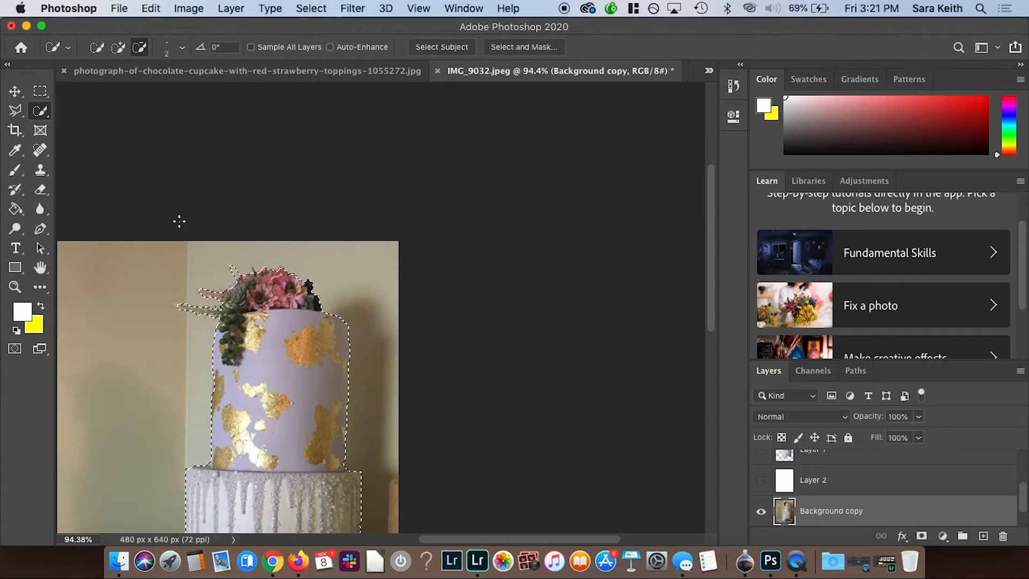
- Copy the selected cake from the Background copy layer and paste it onto a new layer
scroll(224, 403, down, 8)
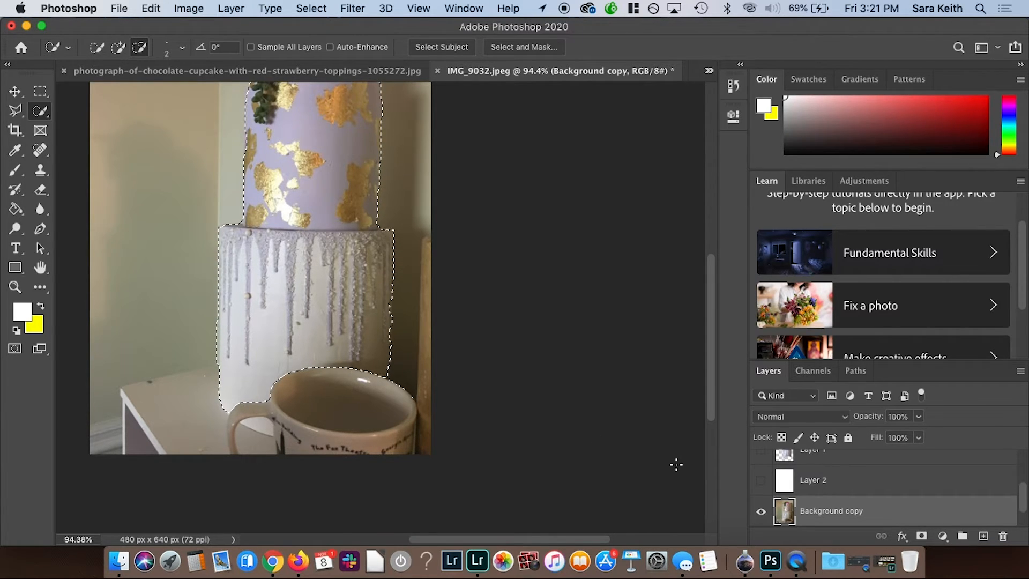
scroll(853, 473, up, 2)
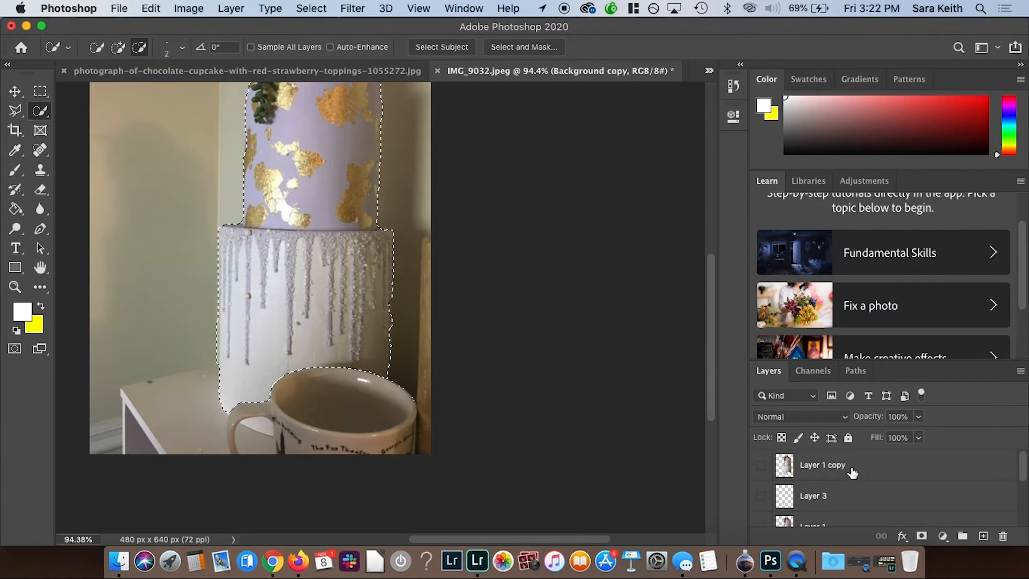
scroll(852, 472, down, 3)
key(super+c)
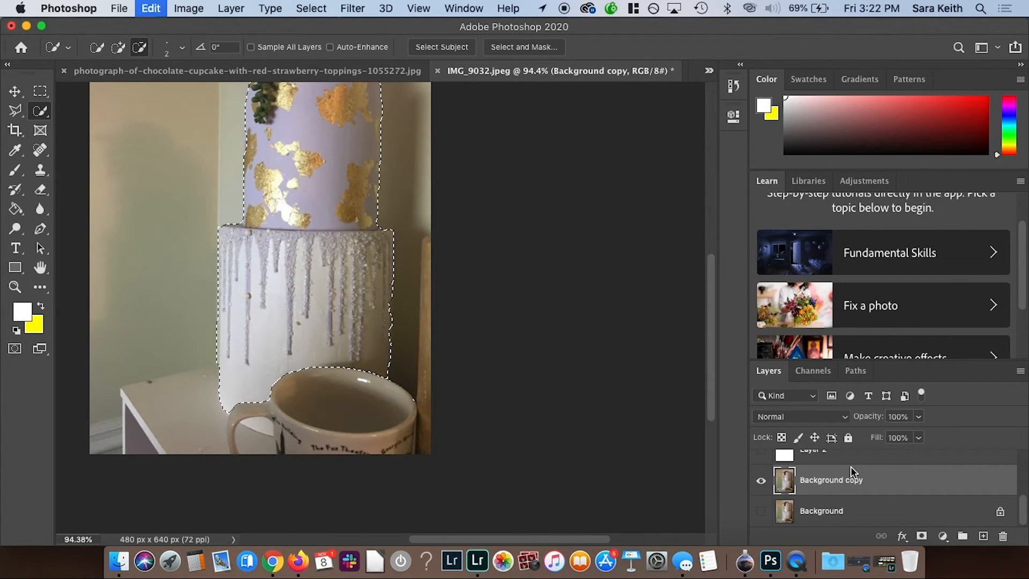
key(super+v)
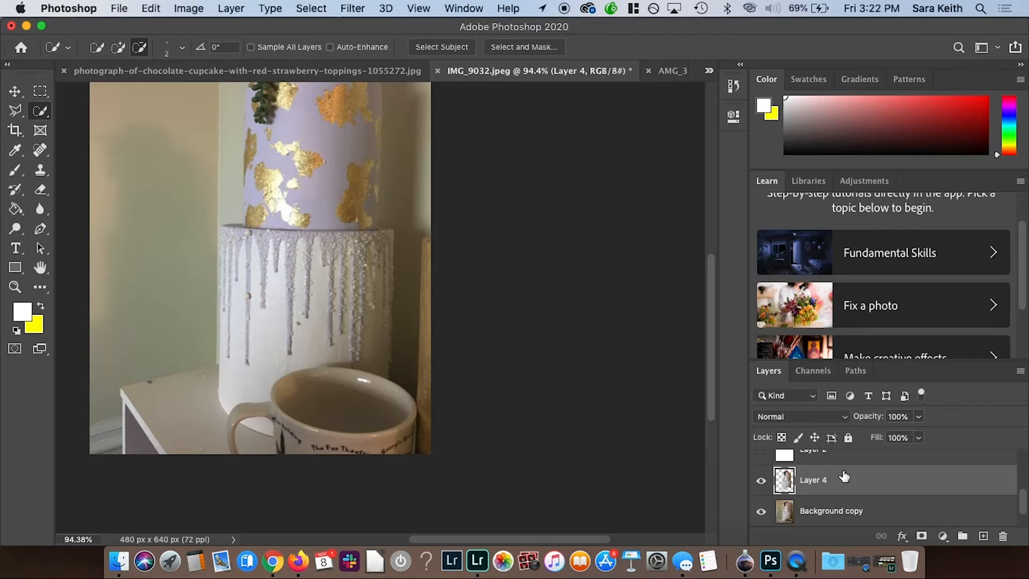
- Move the pasted cake layer to the top of the layer stack and hide the Background copy layer to inspect the cutout
scroll(850, 474, up, 2)
drag(836, 524, 834, 458)
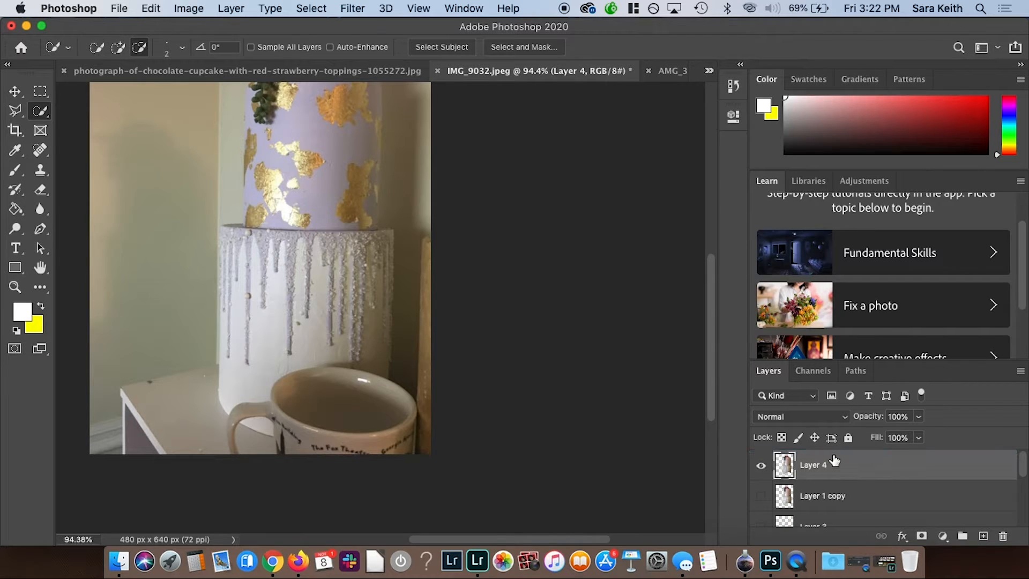
scroll(770, 490, down, 3)
click(764, 481)
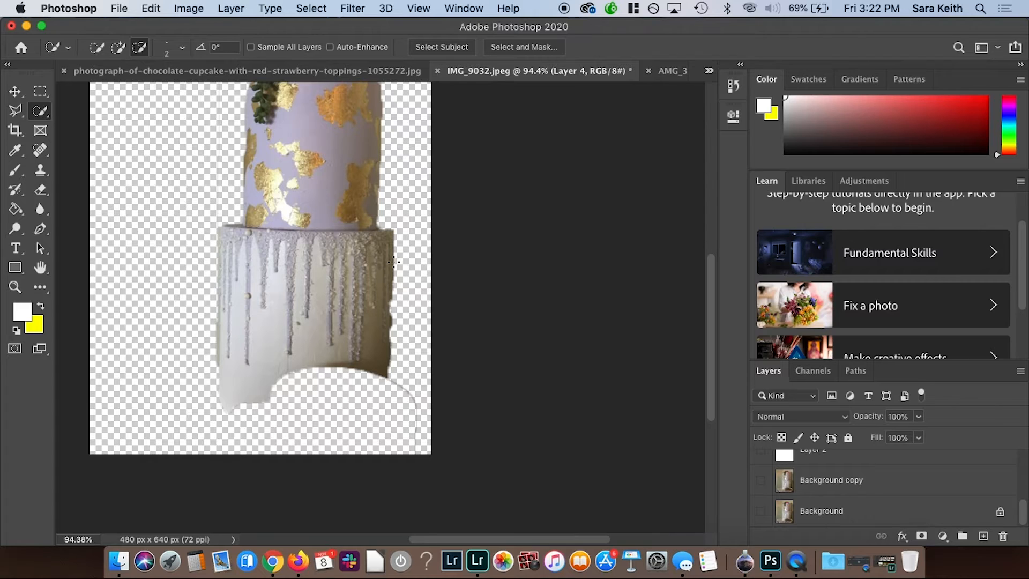
scroll(96, 160, up, 5)
scroll(112, 179, left, 3)
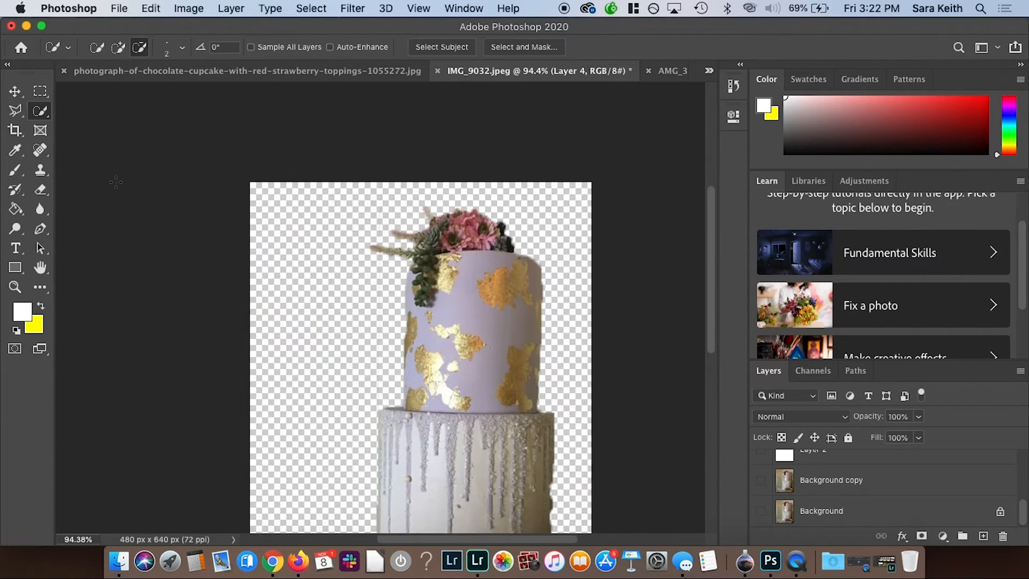
scroll(116, 182, down, 2)
scroll(116, 183, right, 2)
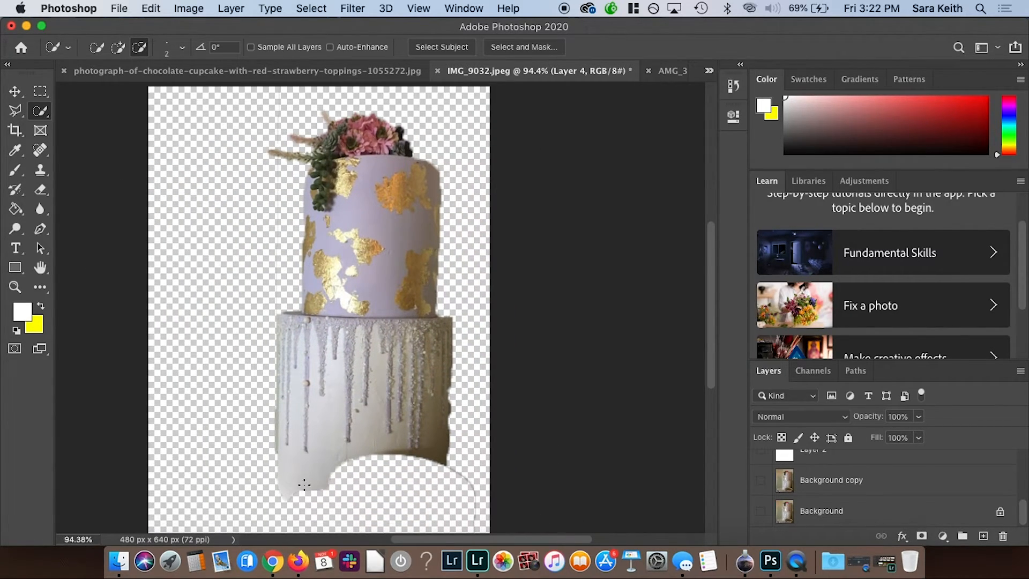
- Switch to Firefox and open the stock photo site pexels.com
click(300, 561)
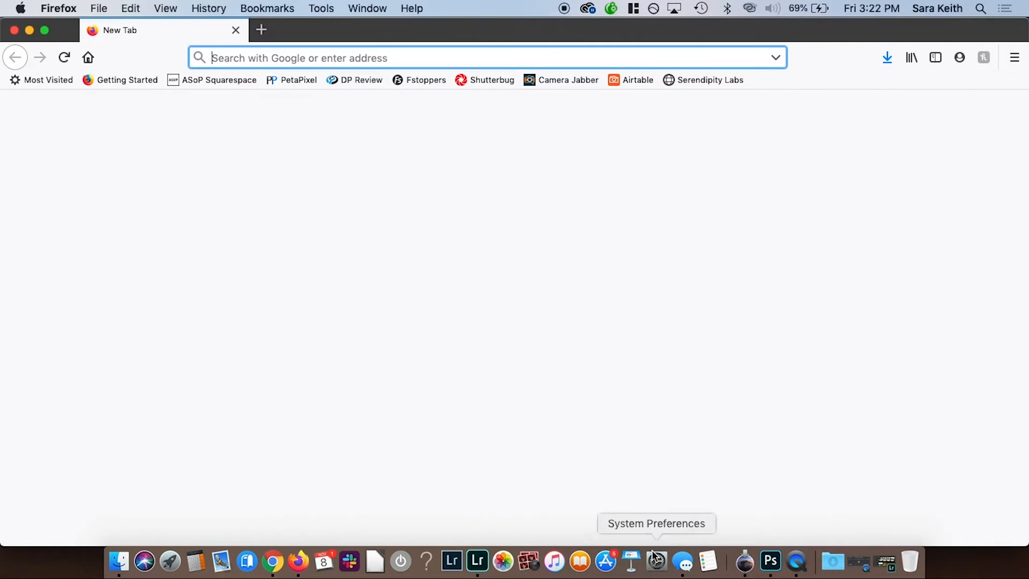
text(pexels.com/)
key(Return)
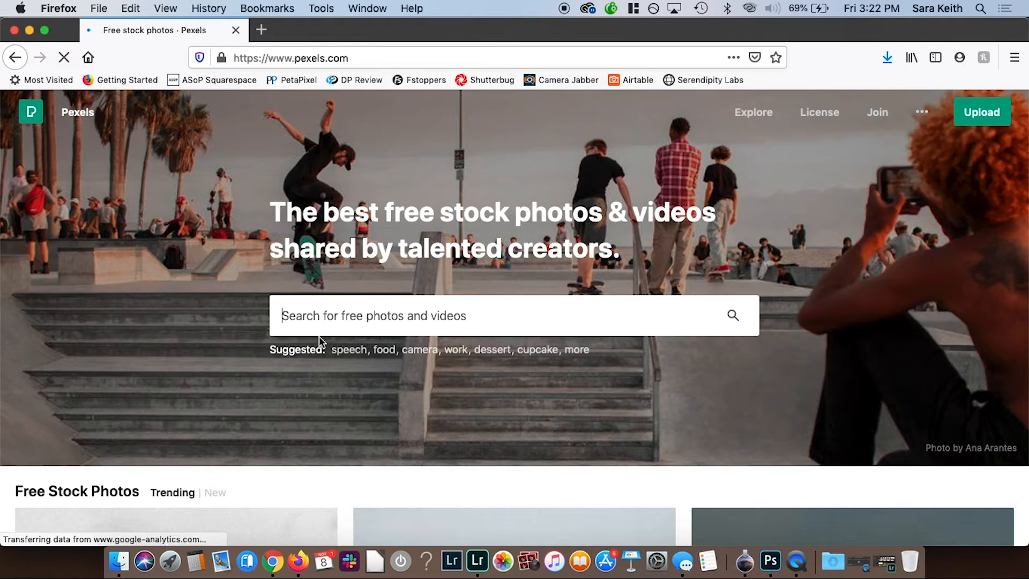
- Search Pexels for "ivy wall" and look through the photos for a suitable background
click(314, 319)
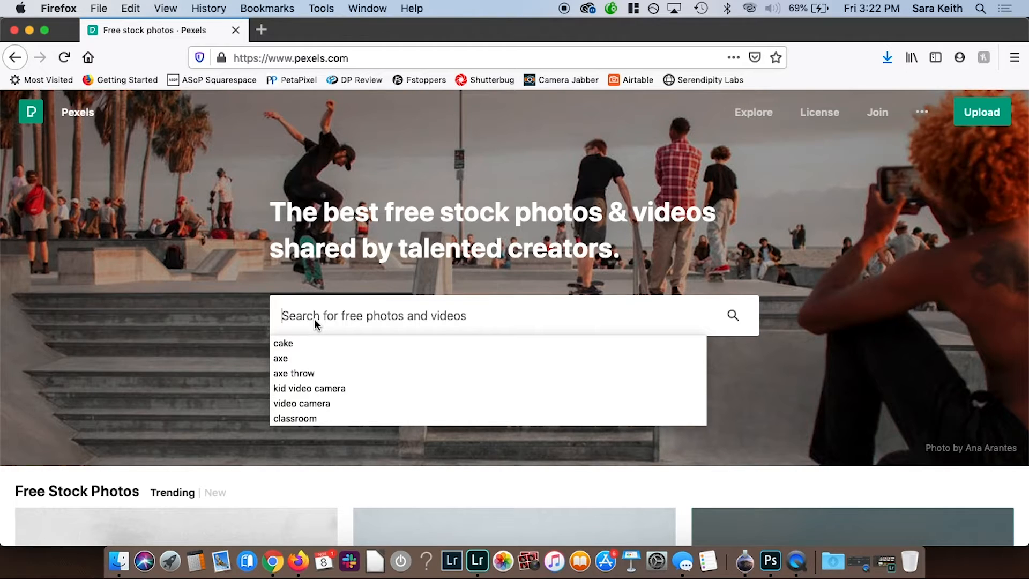
text(ivy wall)
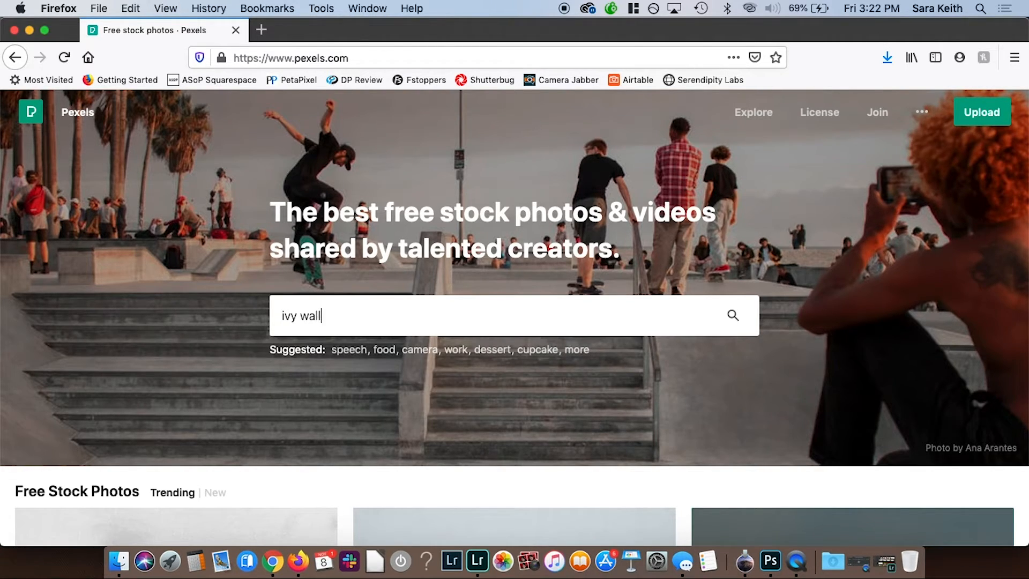
key(Return)
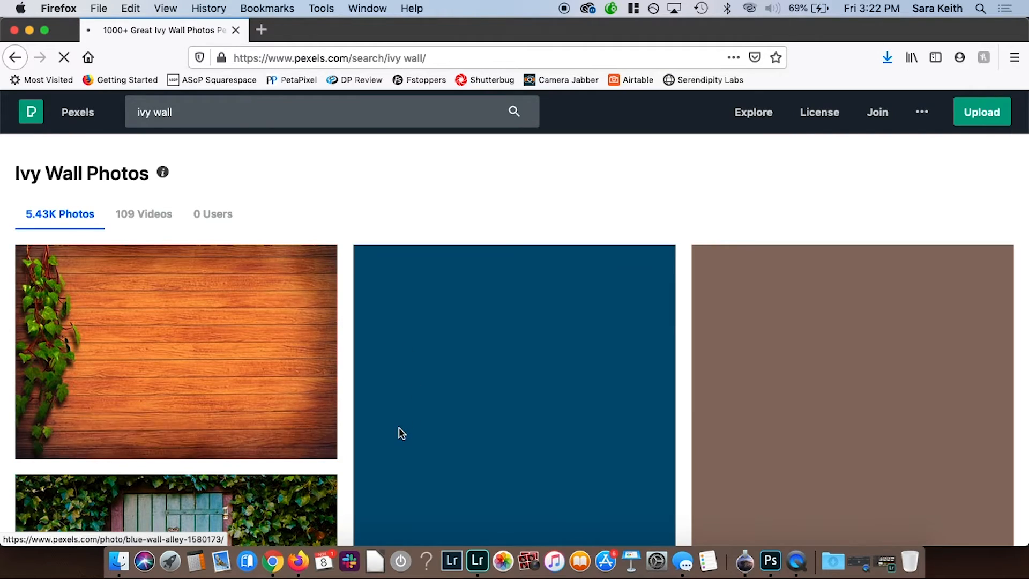
scroll(399, 431, down, 2)
scroll(399, 427, down, 8)
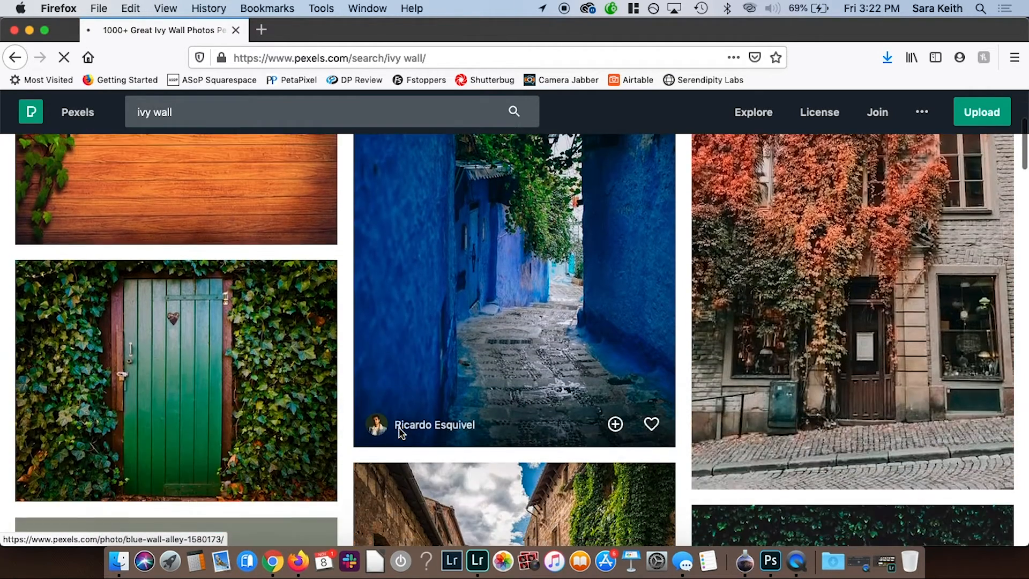
scroll(398, 426, down, 15)
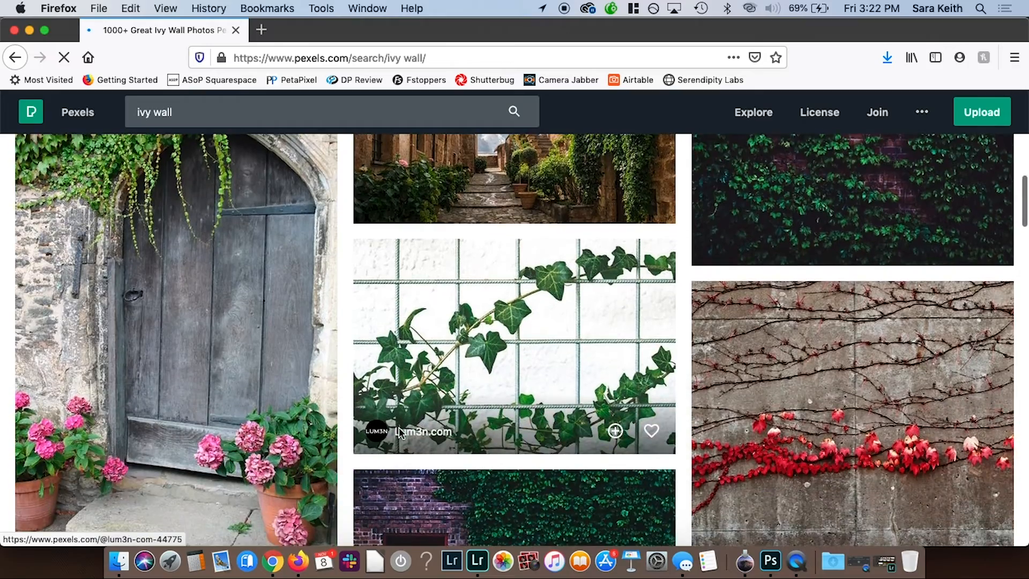
scroll(398, 429, down, 12)
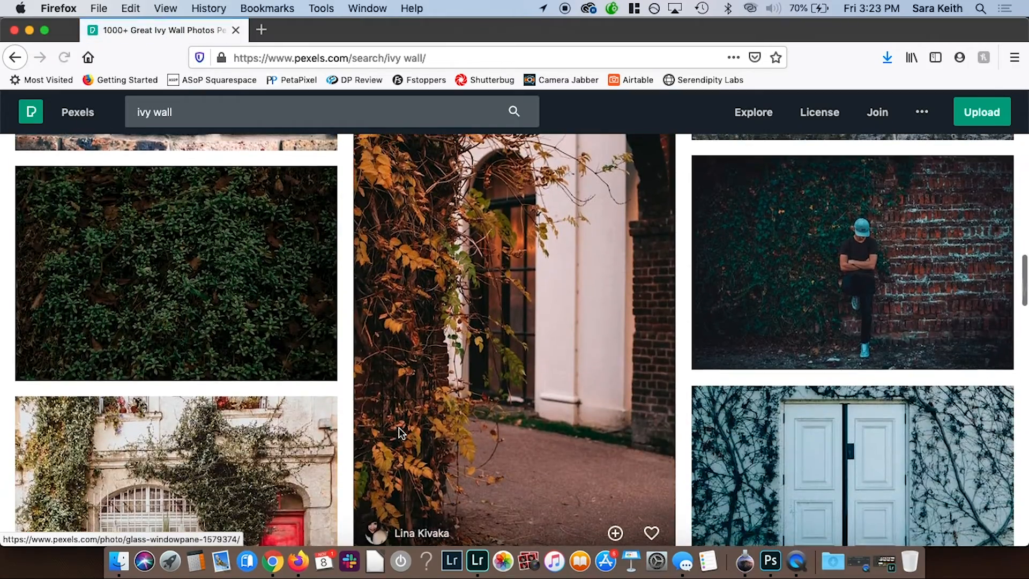
scroll(399, 426, down, 8)
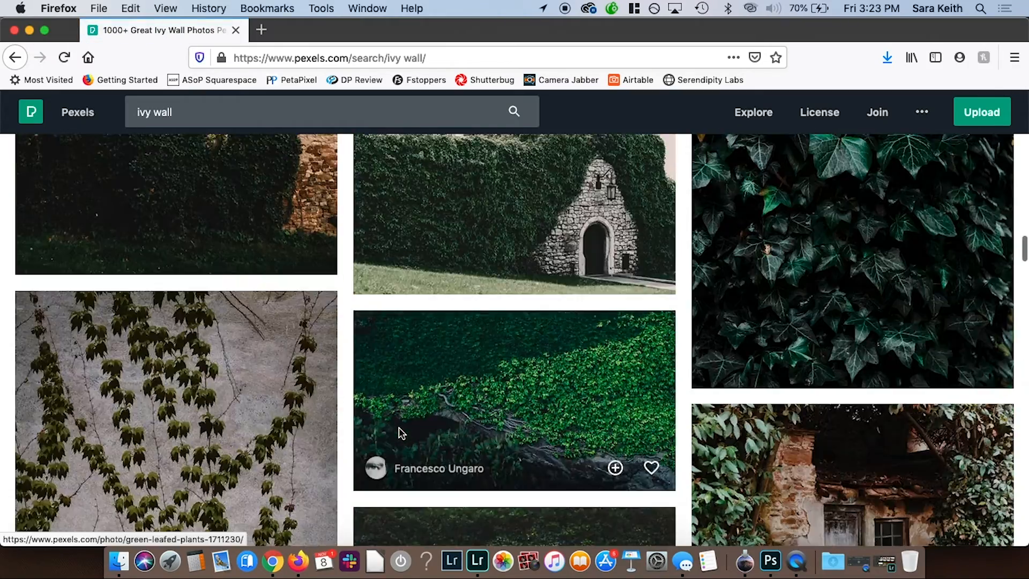
scroll(398, 426, up, 15)
scroll(398, 427, up, 5)
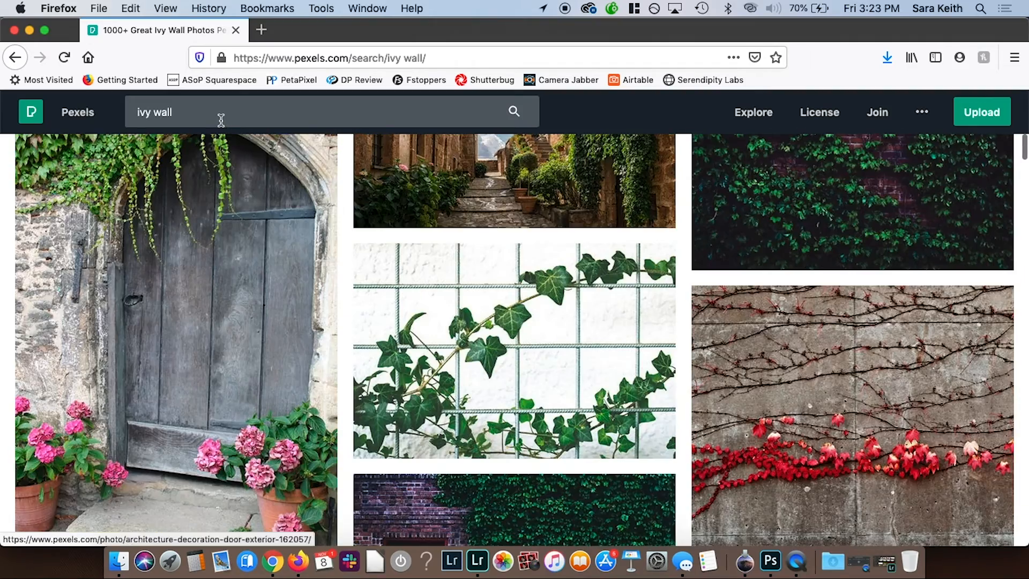
- Search Pexels for "grass wall" photos instead
triple_click(210, 111)
text(grass wall)
key(Return)
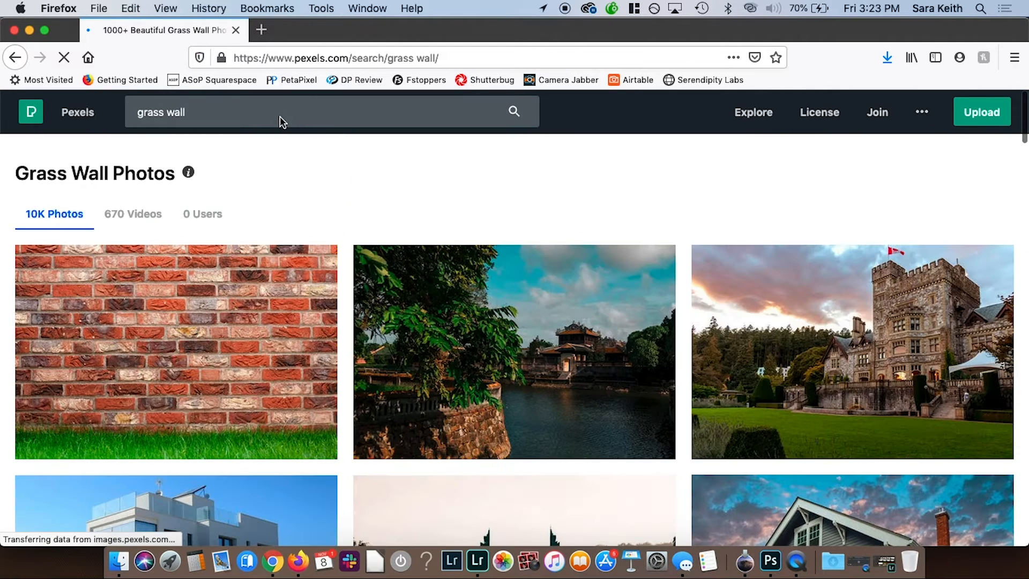
- Replace the search term with "plant wall" and look over those photos
triple_click(271, 116)
text(plant)
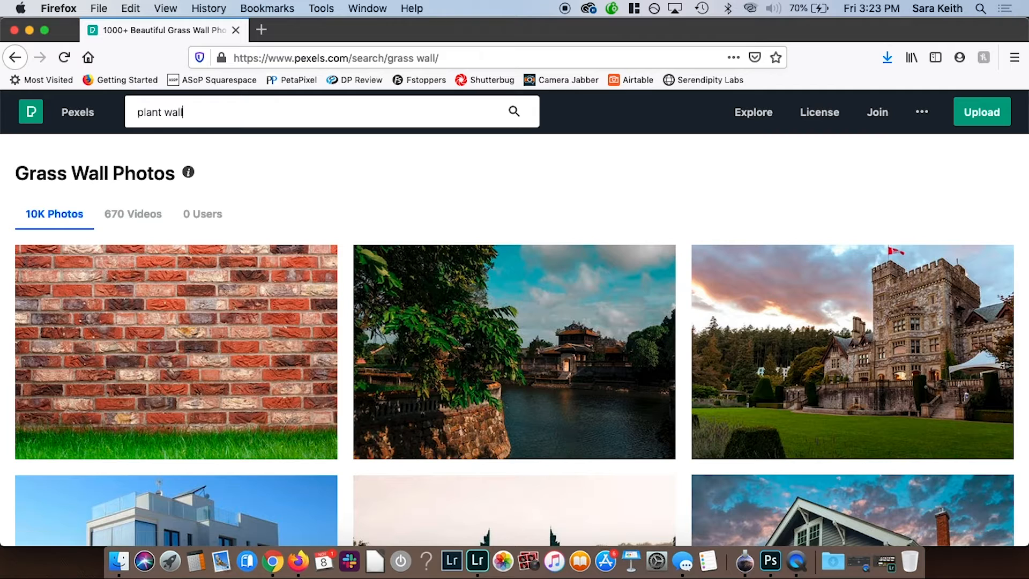
key(Return)
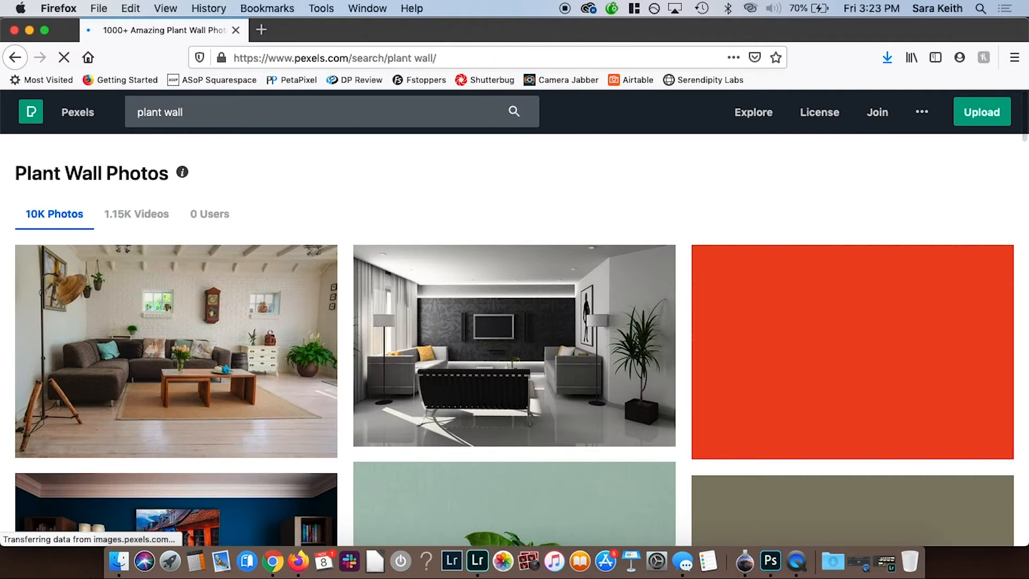
scroll(296, 277, down, 3)
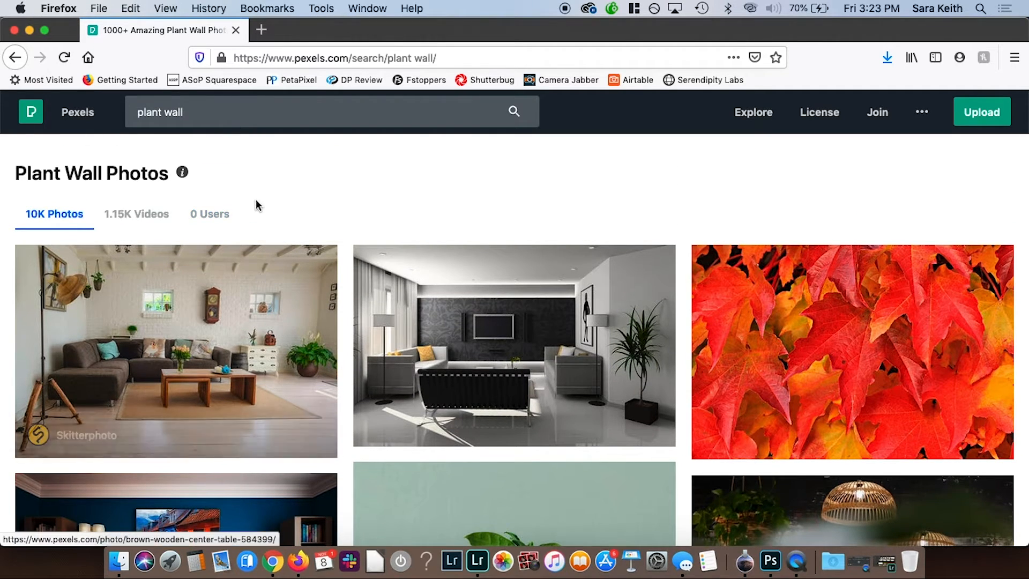
- Run a new Pexels search for "boxwood"
click(221, 122)
text(b)
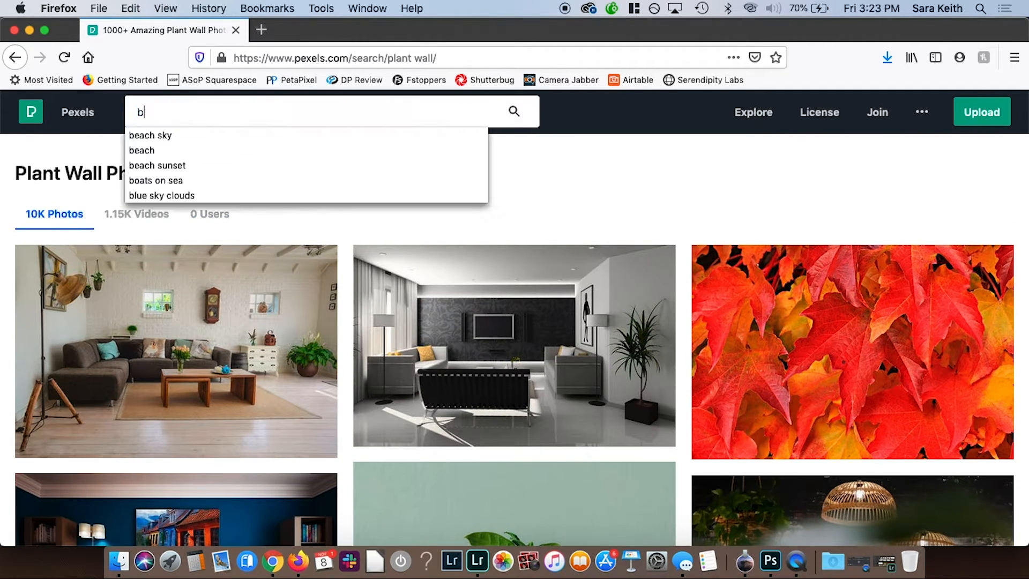
text(oxwood)
key(Return)
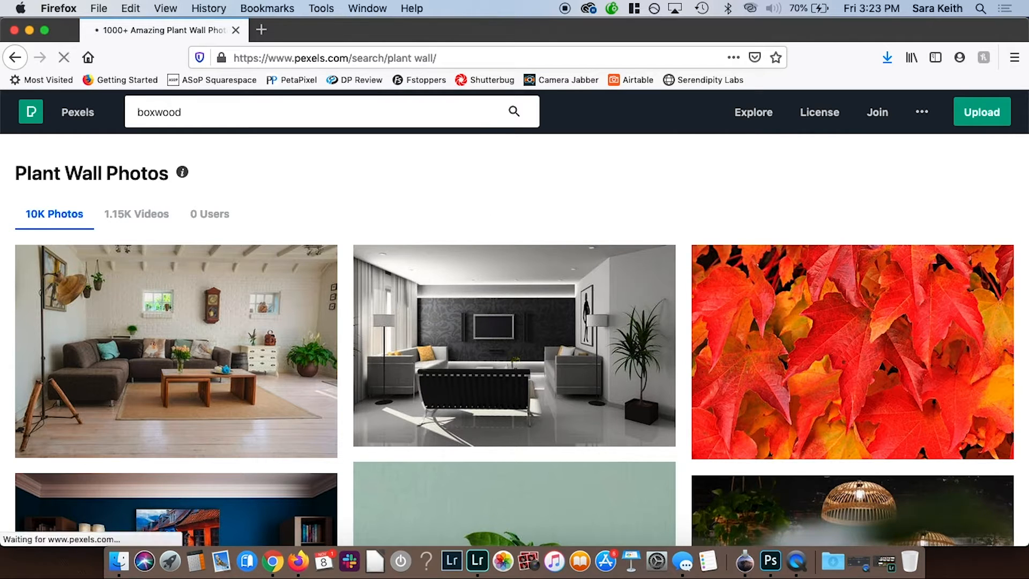
- Check the boxwood results, including the sponsored photos, and search for "hedge" instead
click(172, 111)
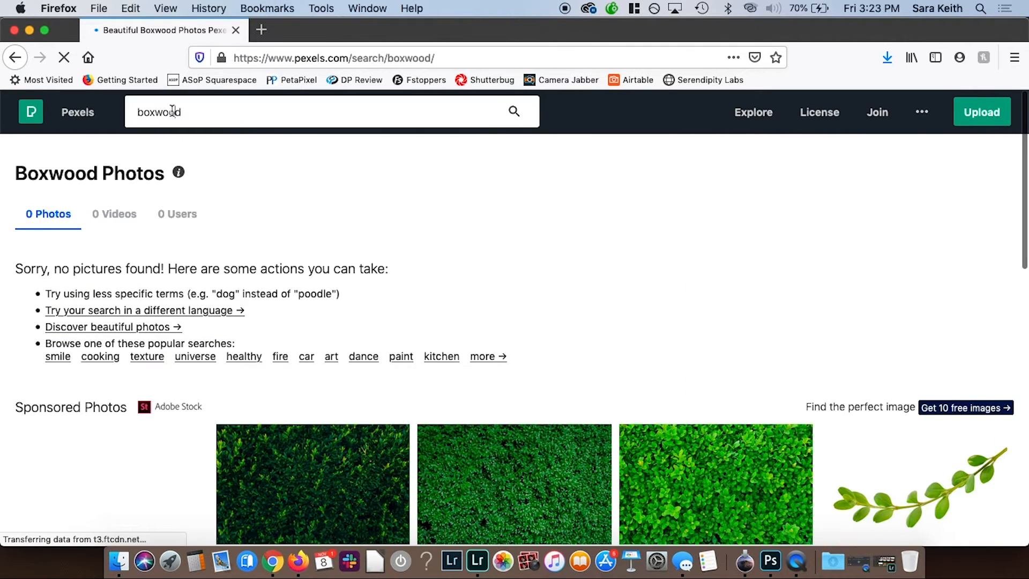
scroll(203, 245, down, 5)
scroll(228, 357, up, 4)
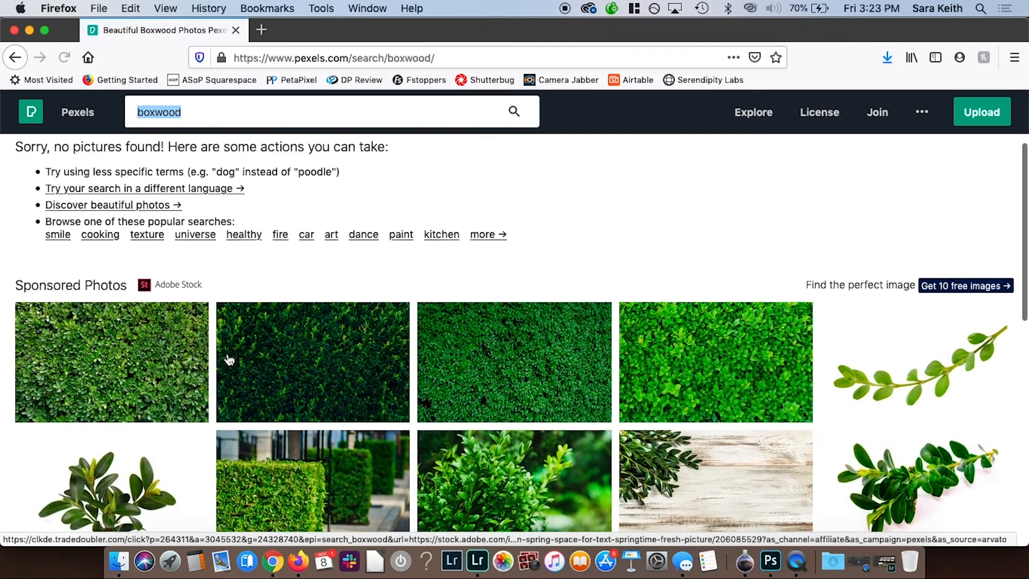
scroll(227, 353, down, 1)
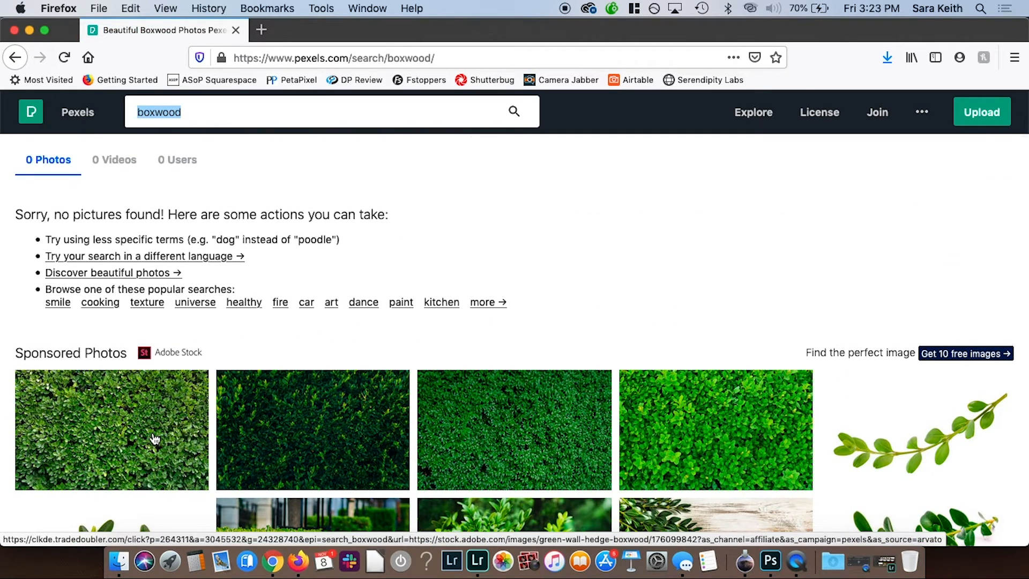
text(hedge)
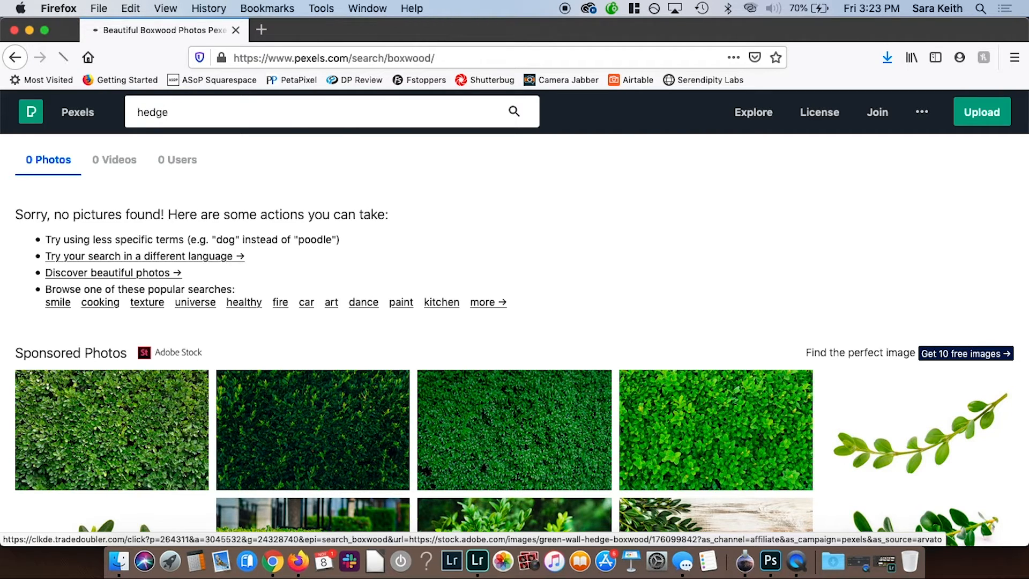
key(Return)
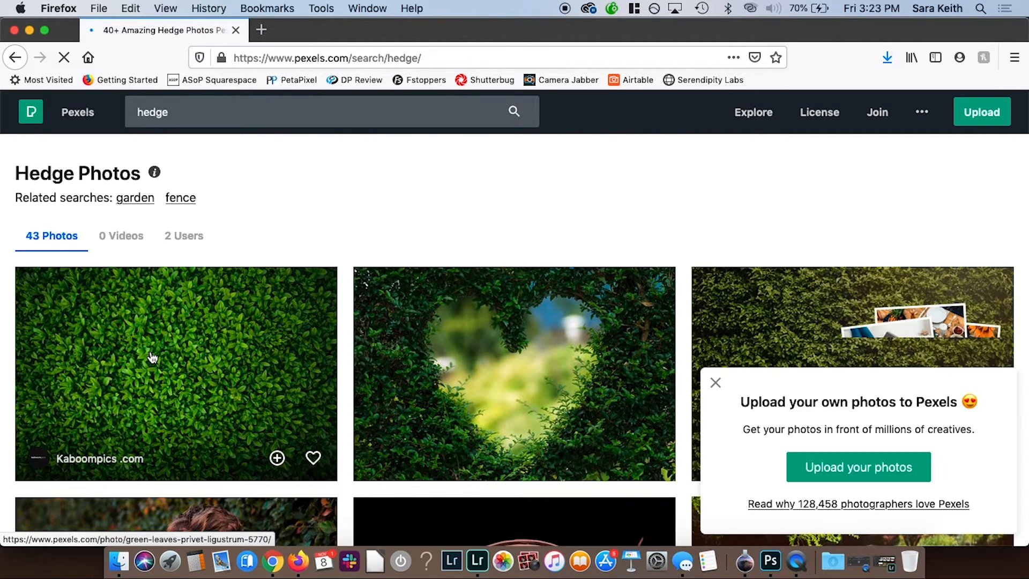
- Open the hedge photo filled with green privet leaves and download it for free
scroll(152, 358, down, 3)
click(129, 307)
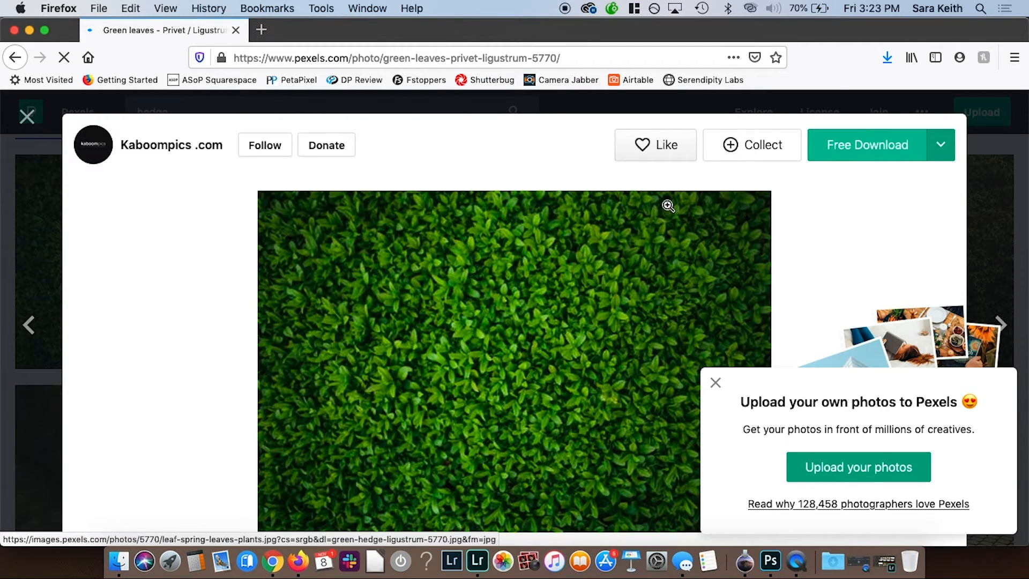
click(848, 150)
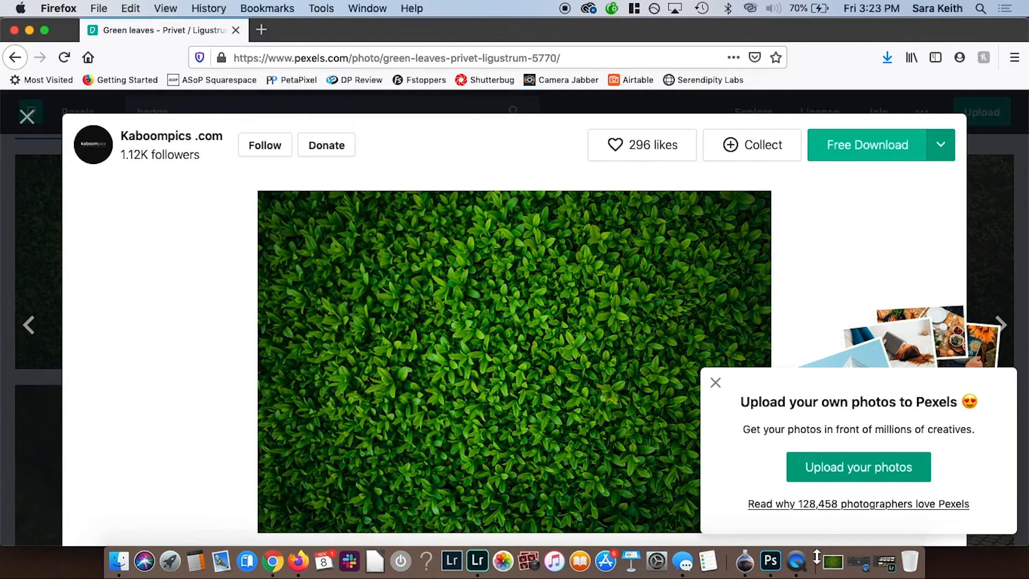
- Open the downloaded green-leaves-privet-ligustrum-5770.jpg in Photoshop and detach the IMG_9032.jpeg document into a floating window over it
click(830, 567)
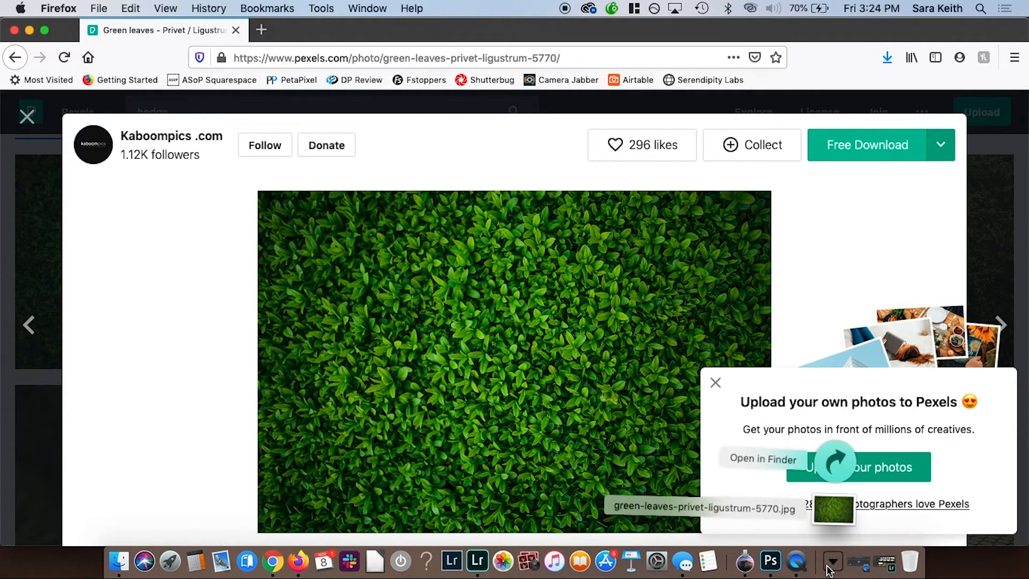
drag(824, 512, 774, 566)
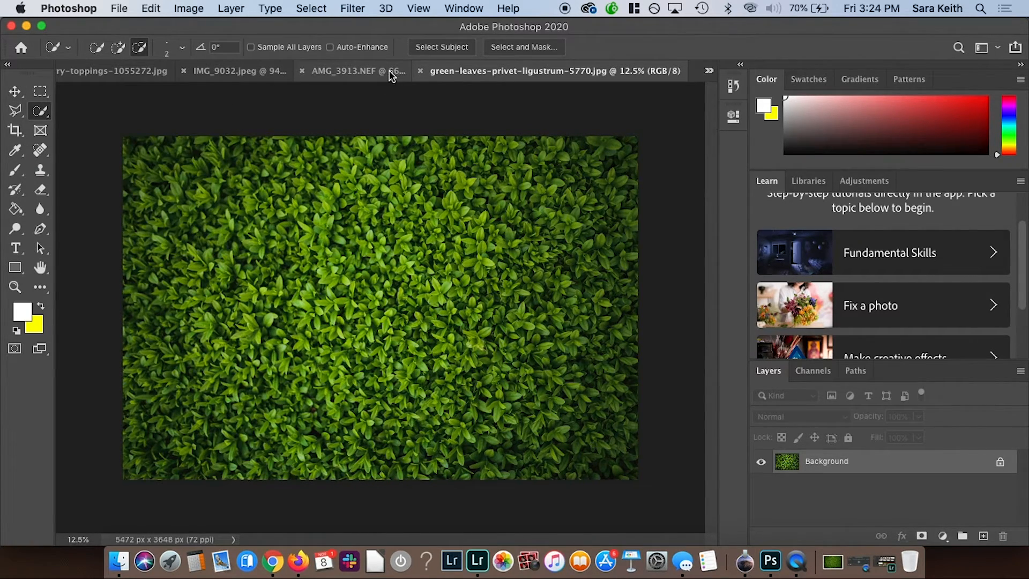
click(256, 69)
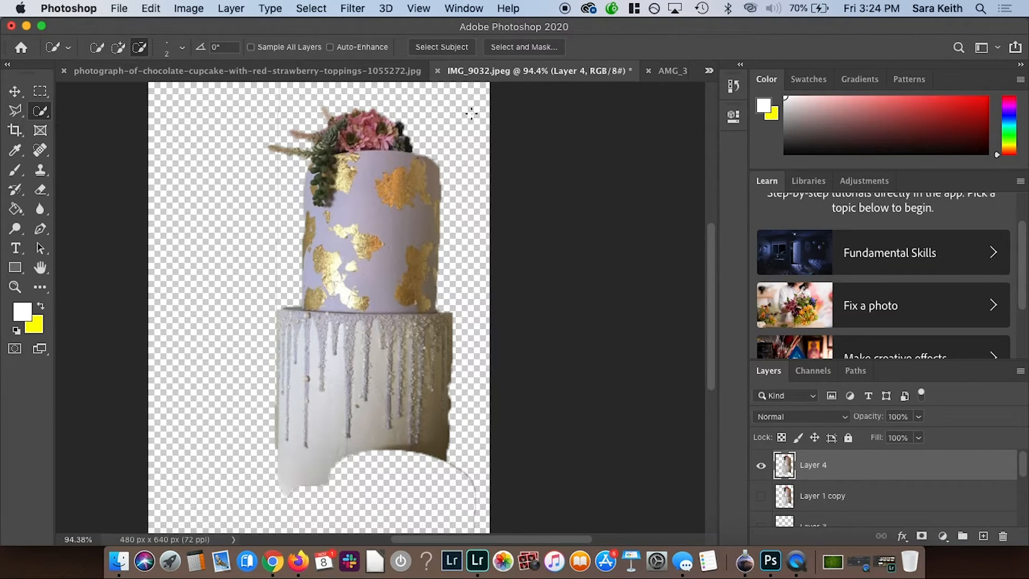
drag(533, 78, 459, 107)
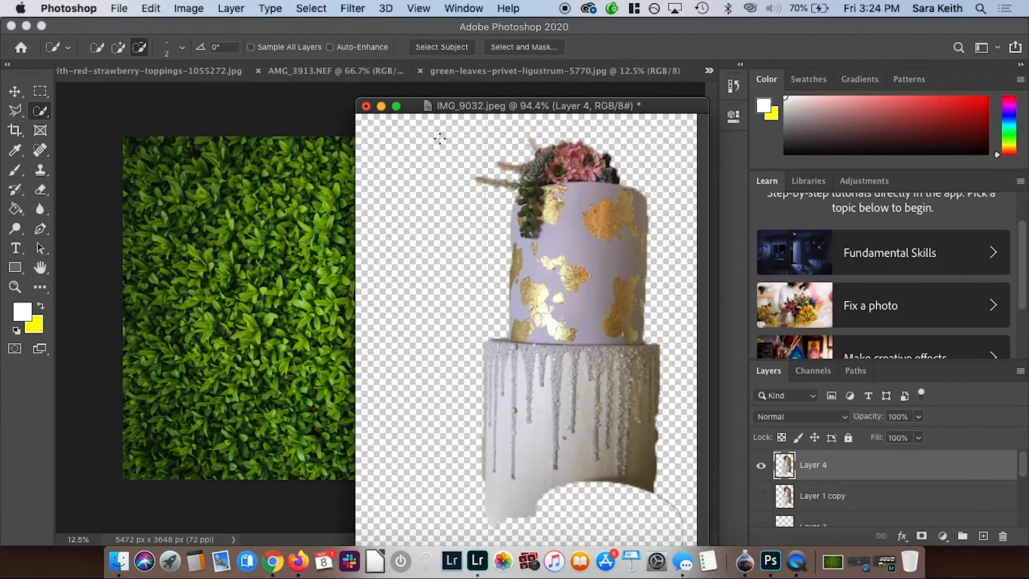
- Move the floating IMG_9032.jpeg window clear of the hedge and copy its cutout cake layer into the green-leaves-privet-ligustrum-5770.jpg document
drag(460, 107, 574, 107)
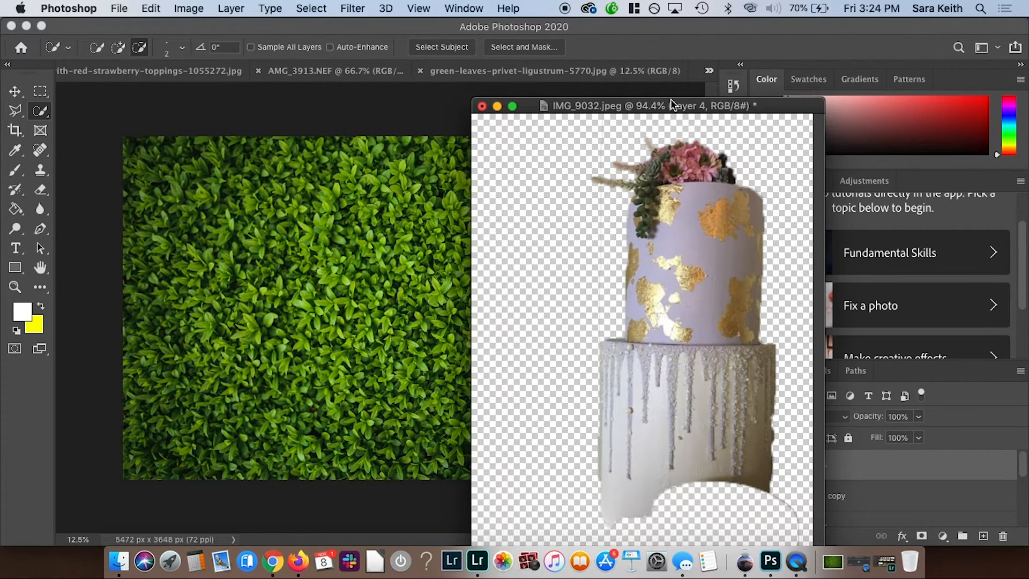
drag(643, 109, 607, 52)
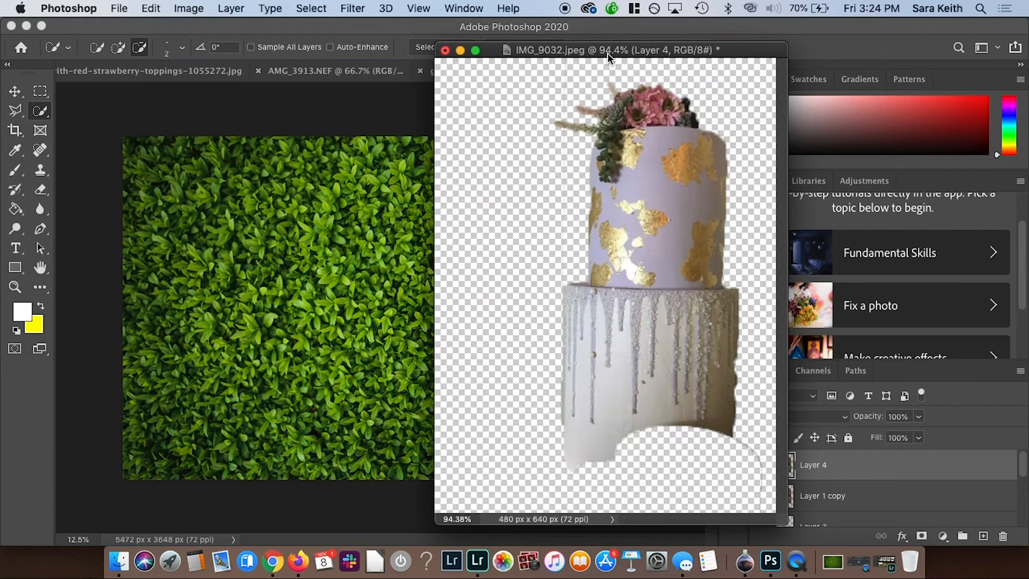
drag(814, 465, 275, 366)
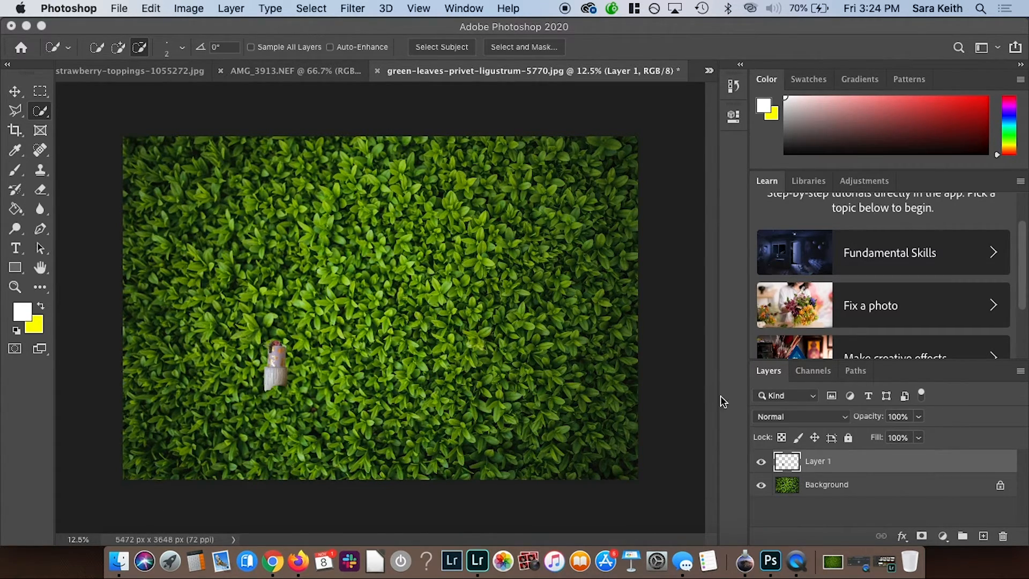
- Unlock the hedge's Background layer, scale it down proportionally and position it so the small cake sits in its middle
click(849, 489)
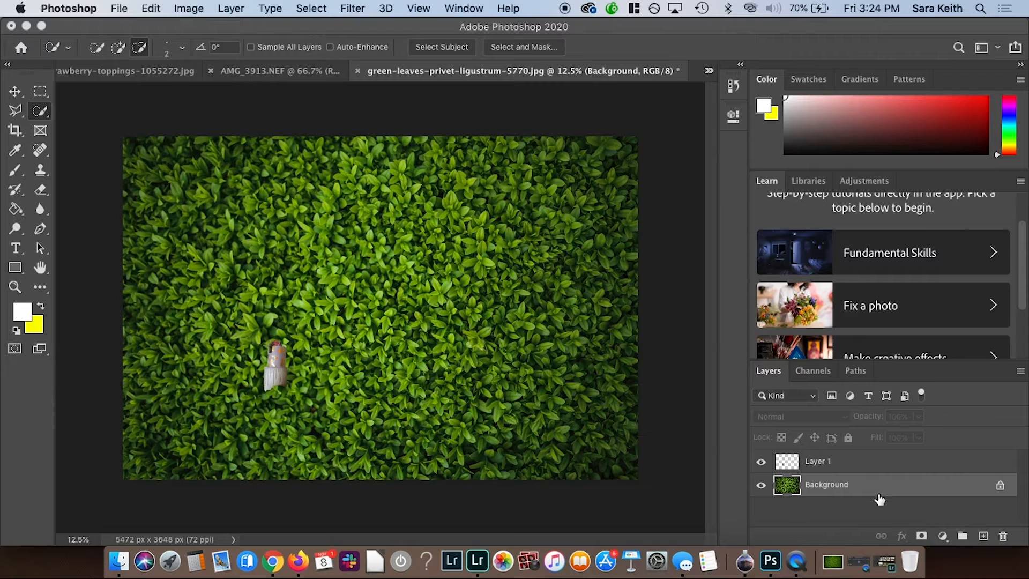
click(1000, 485)
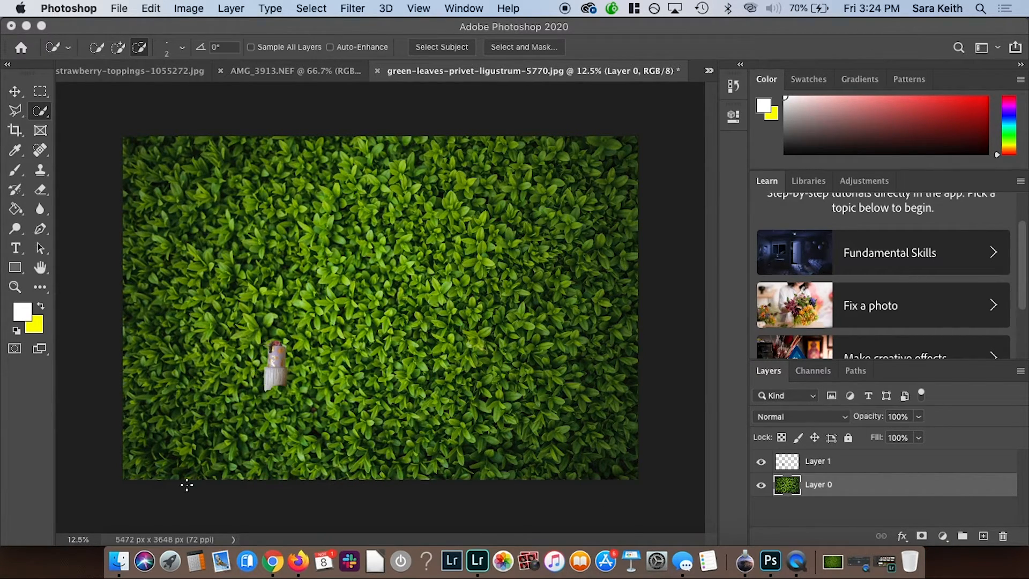
key(super+t)
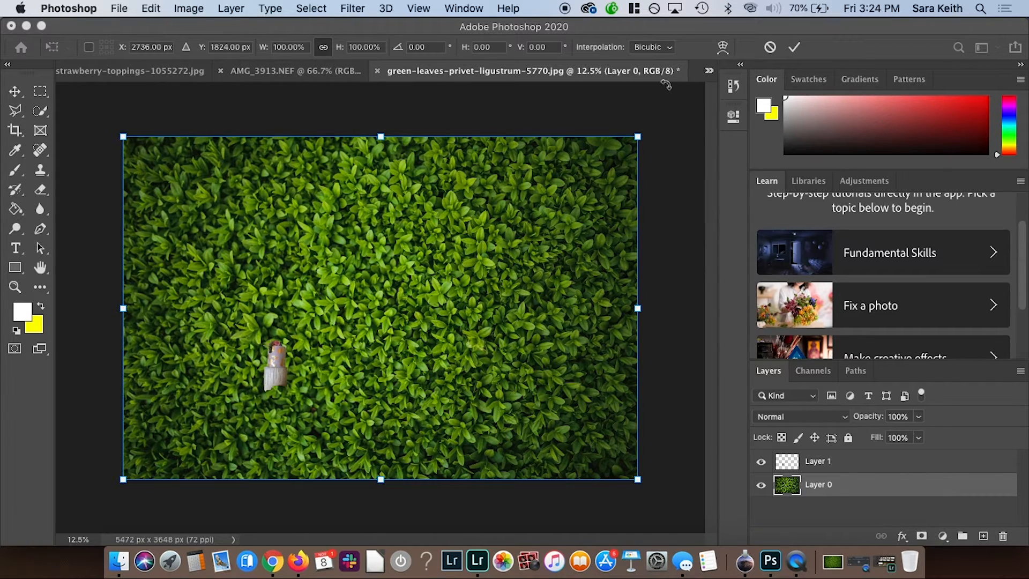
drag(637, 137, 455, 265)
drag(298, 347, 361, 317)
drag(335, 354, 322, 353)
key(Return)
key(w)
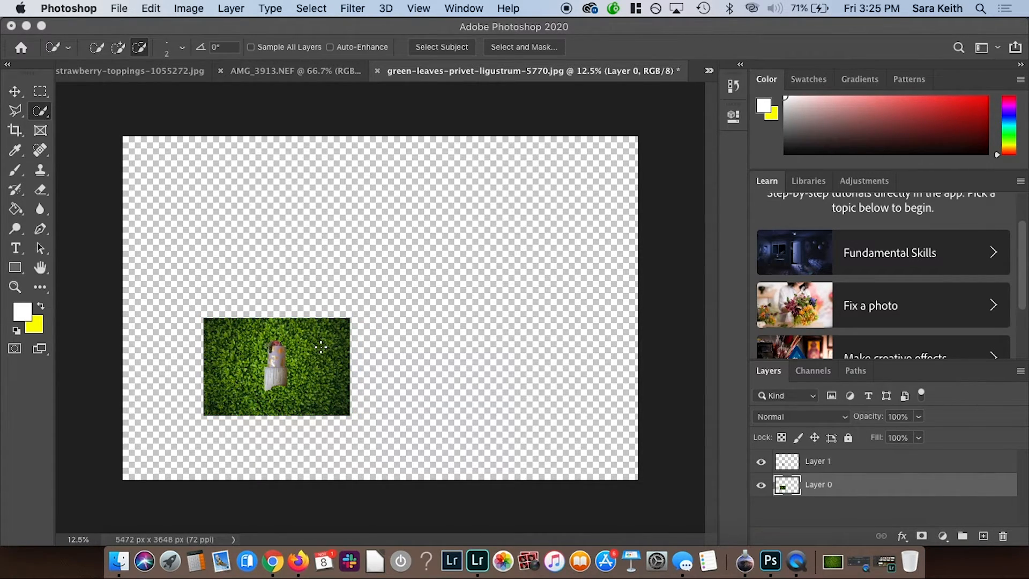
- Crop the canvas to the edges of the scaled-down hedge, removing the surrounding transparent area
click(11, 149)
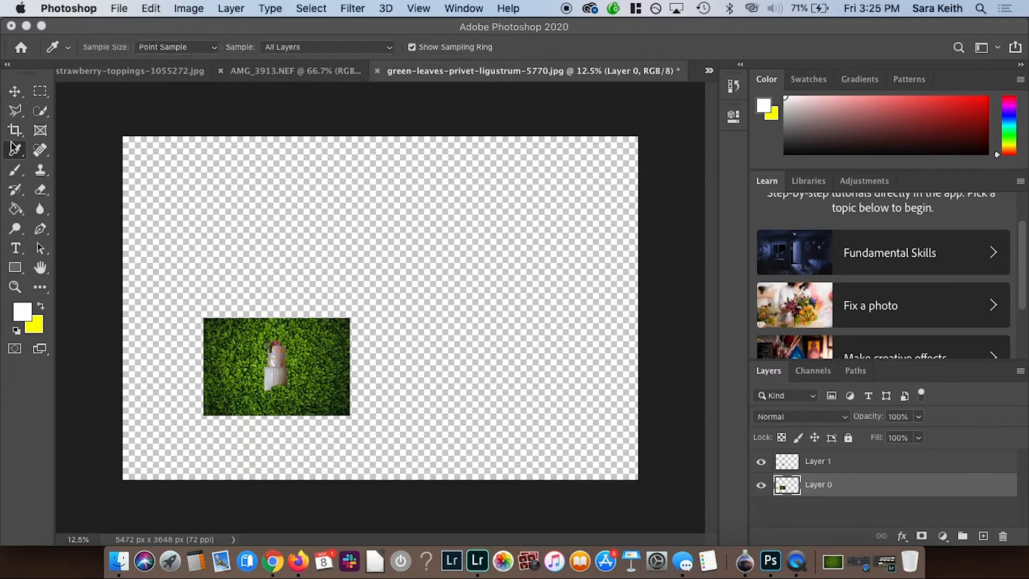
click(14, 130)
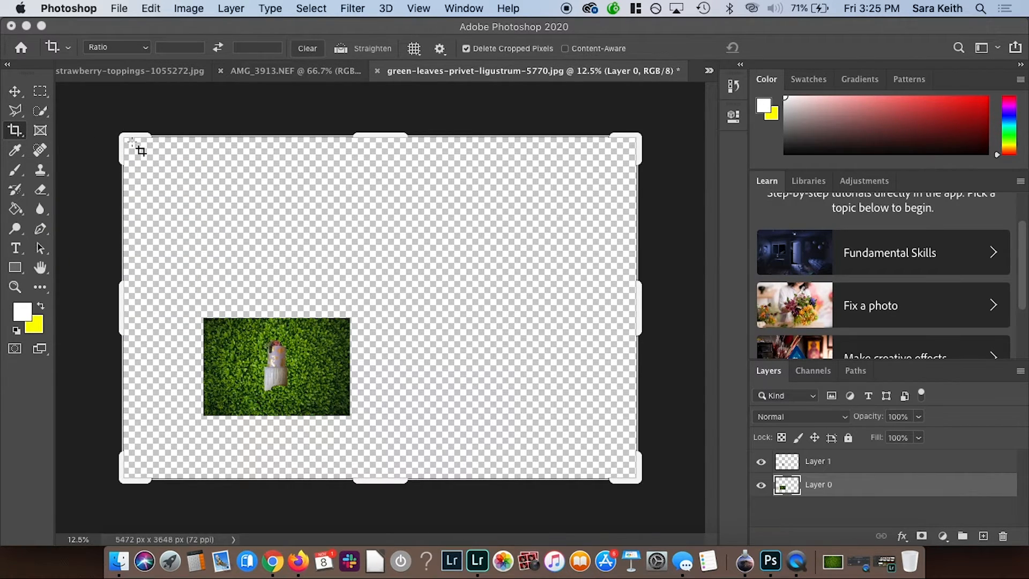
drag(123, 138, 157, 225)
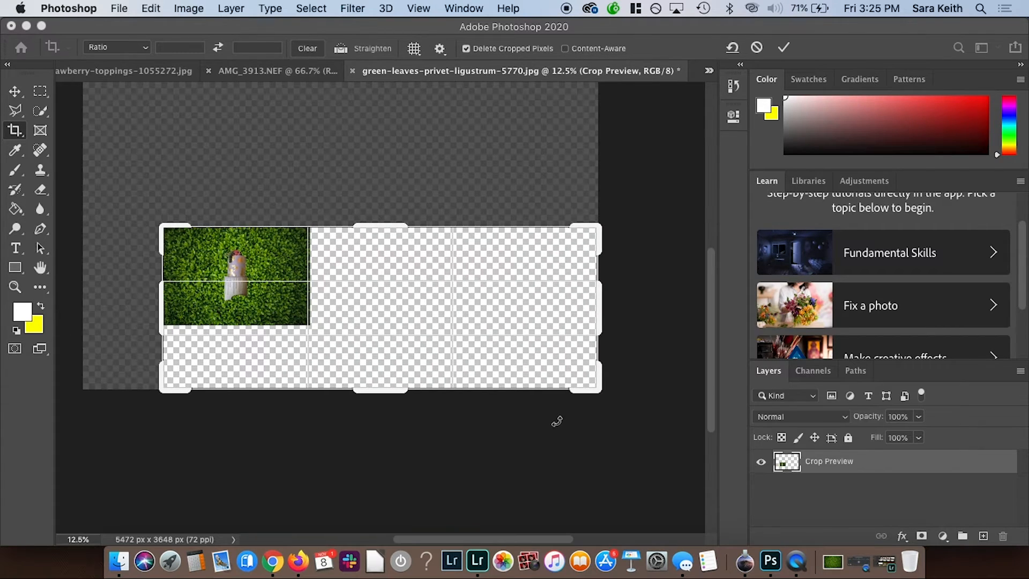
drag(595, 393, 448, 361)
key(Return)
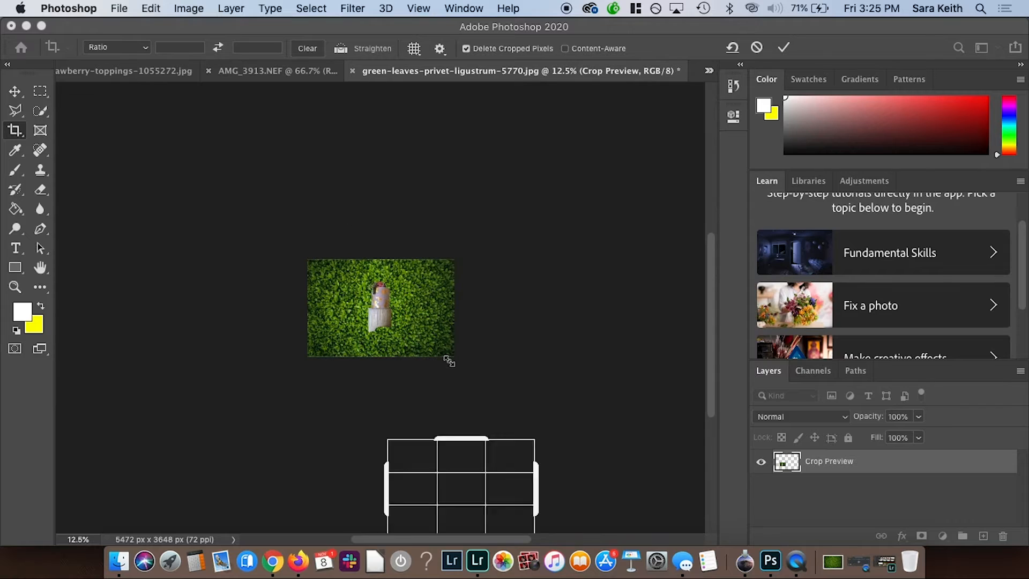
- Scale the cake on Layer 1 to 132.70% and move it down so its damaged base falls below the canvas edge
click(15, 286)
click(451, 285)
click(451, 285)
click(450, 284)
click(451, 284)
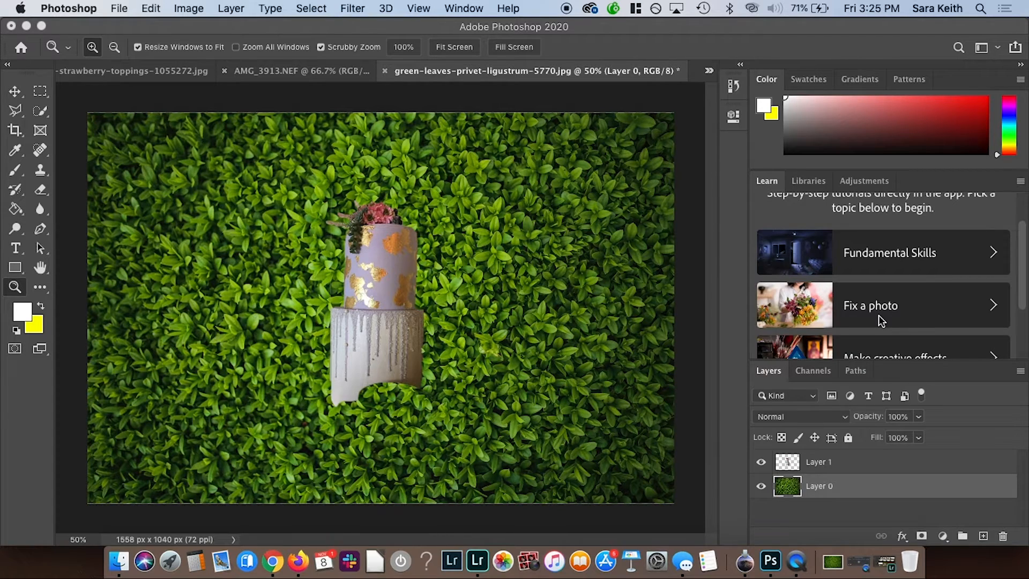
click(872, 460)
key(ctrl+t)
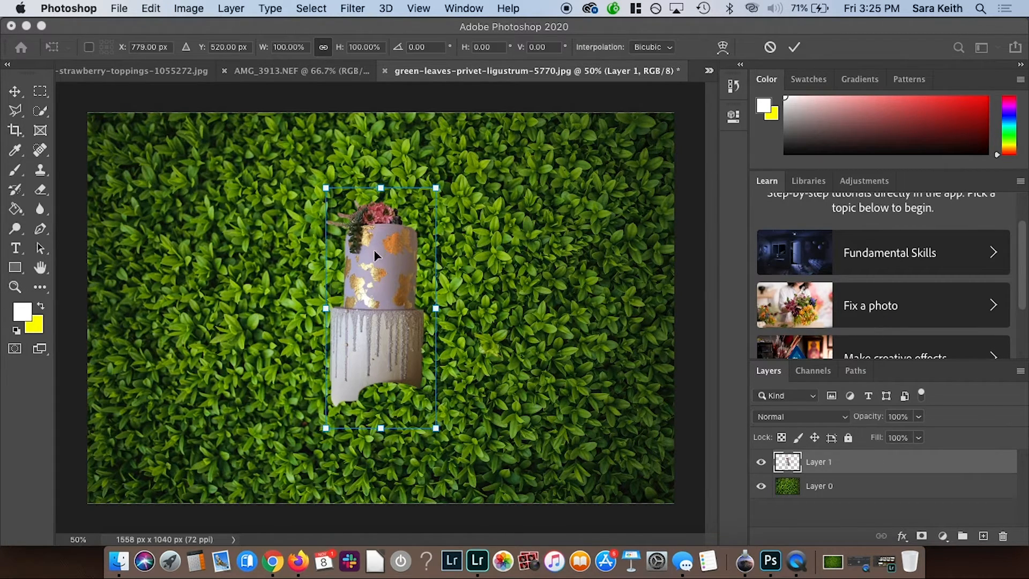
drag(436, 188, 473, 166)
drag(419, 300, 393, 407)
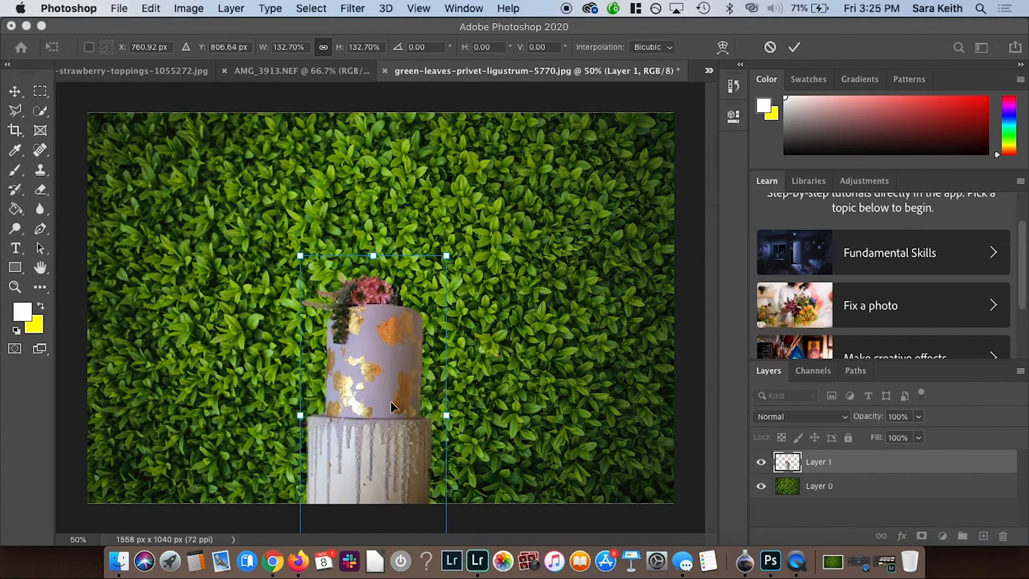
key(Return)
key(z)
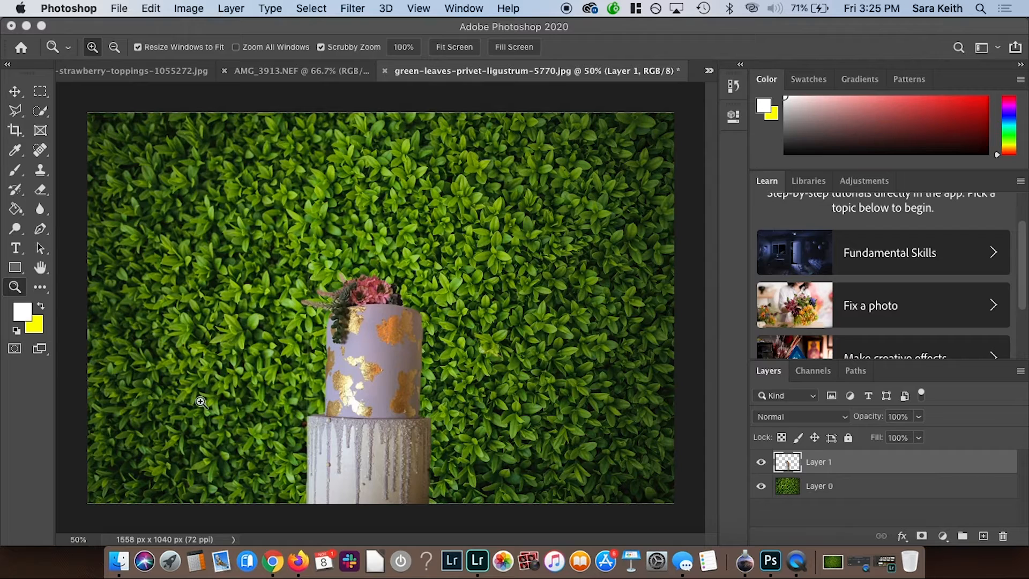
- Crop both sides and the top of the composite closer around the cake, to 935 x 831 px
click(15, 130)
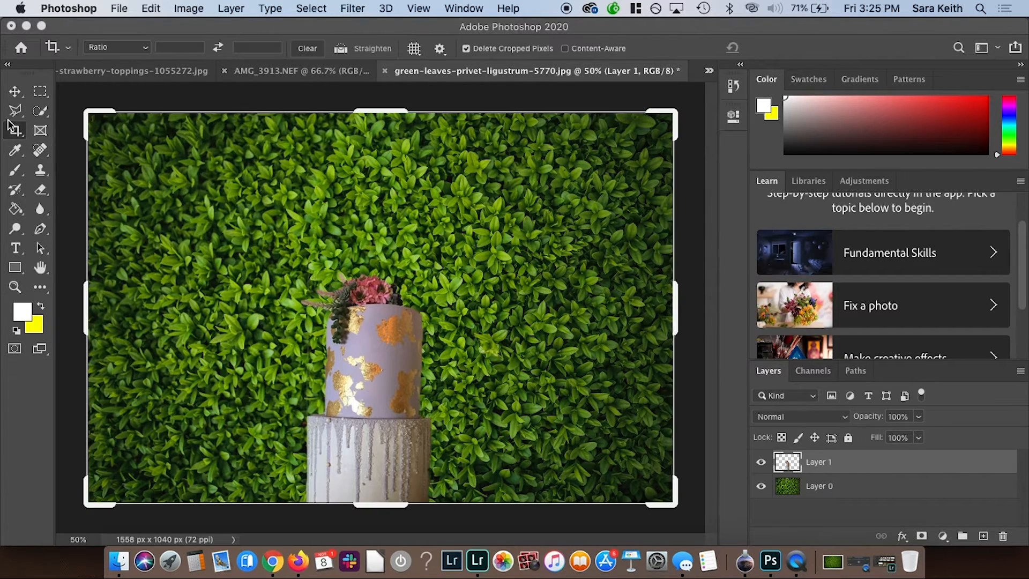
drag(86, 292, 147, 291)
drag(615, 323, 566, 318)
drag(370, 109, 369, 141)
key(Return)
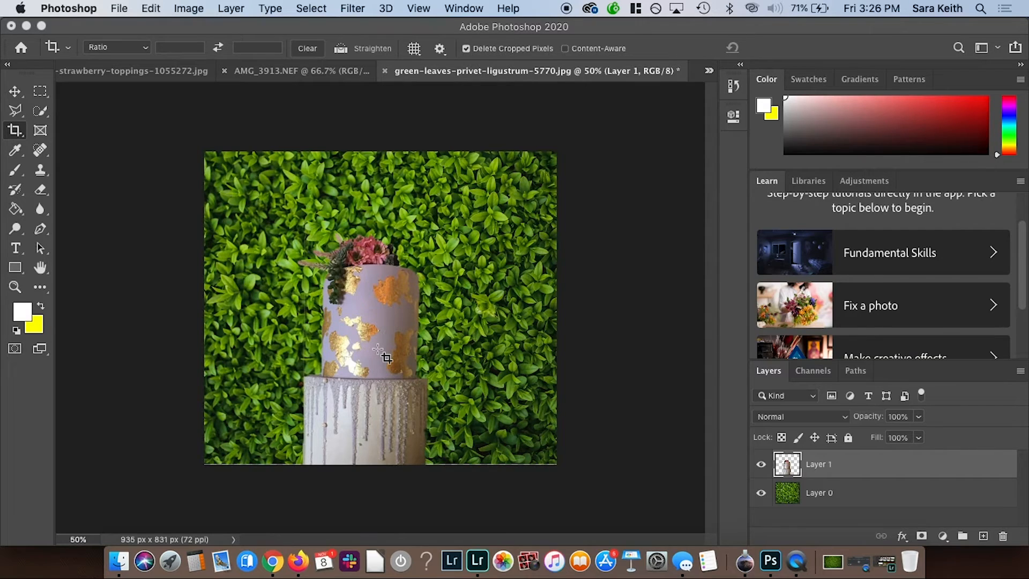
- Try a Color Balance adjustment on the cake layer, shifting the midtones toward yellow to -41
click(184, 10)
mouse_move(201, 49)
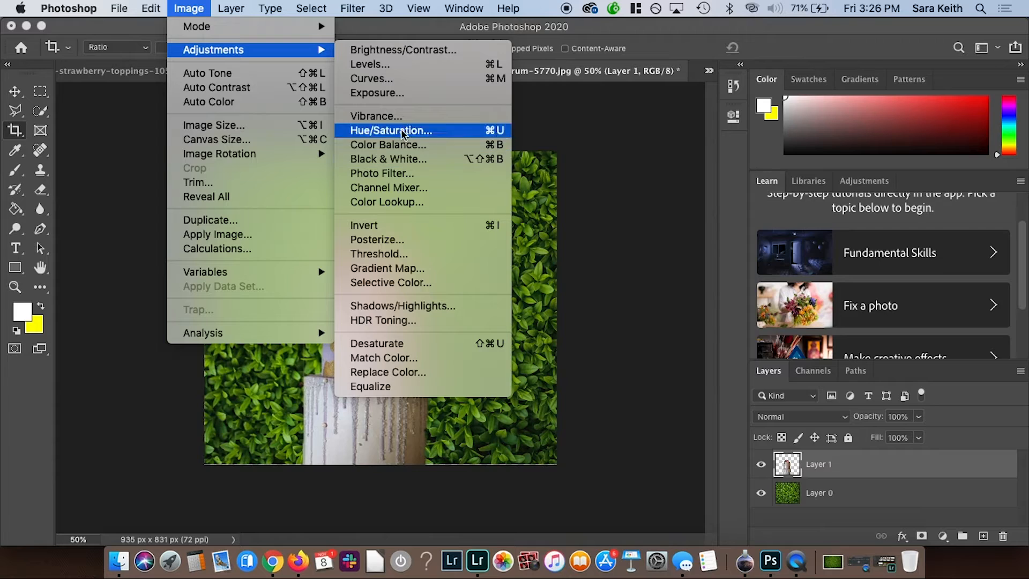
click(403, 145)
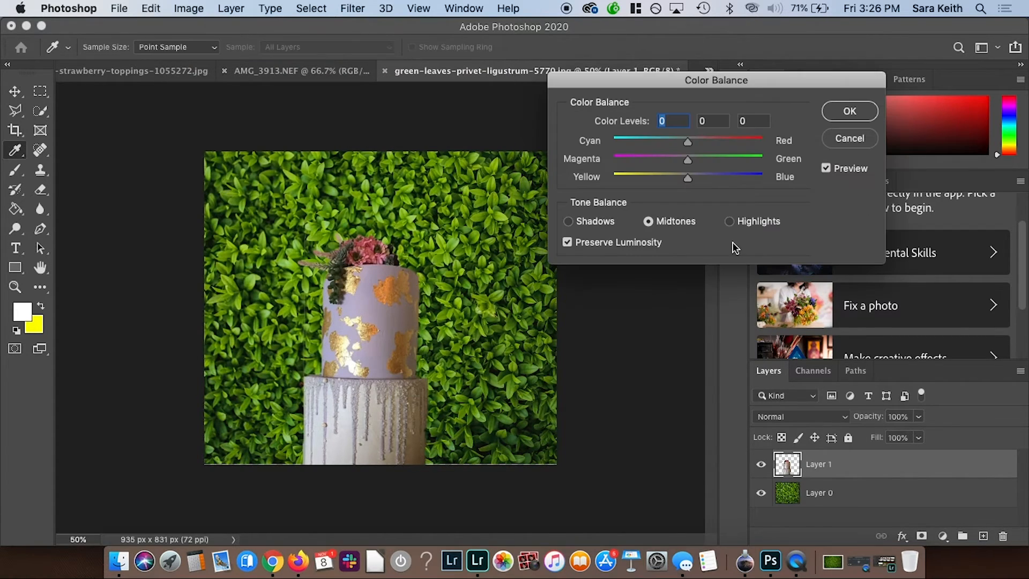
drag(687, 178, 656, 182)
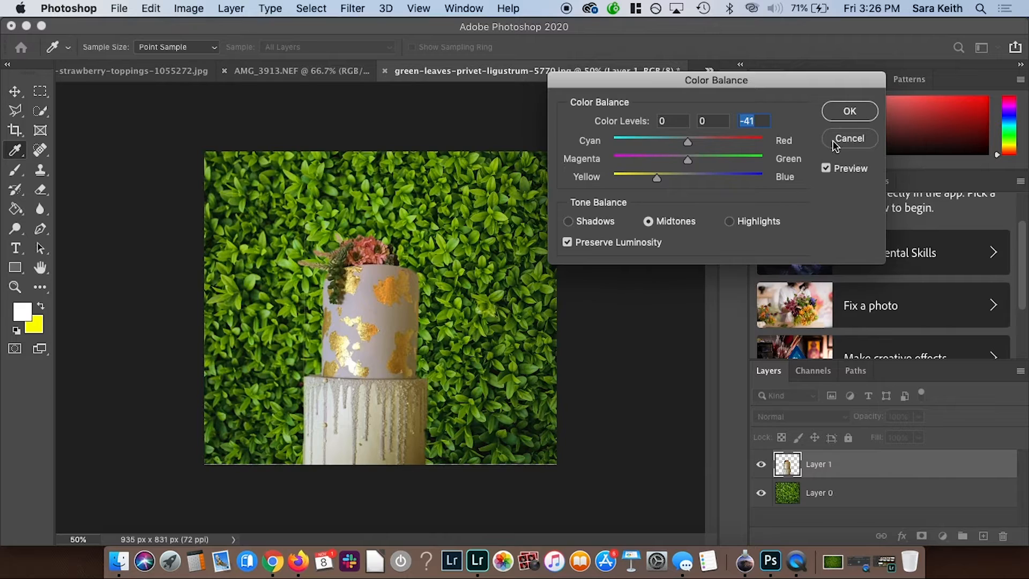
click(850, 137)
key(c)
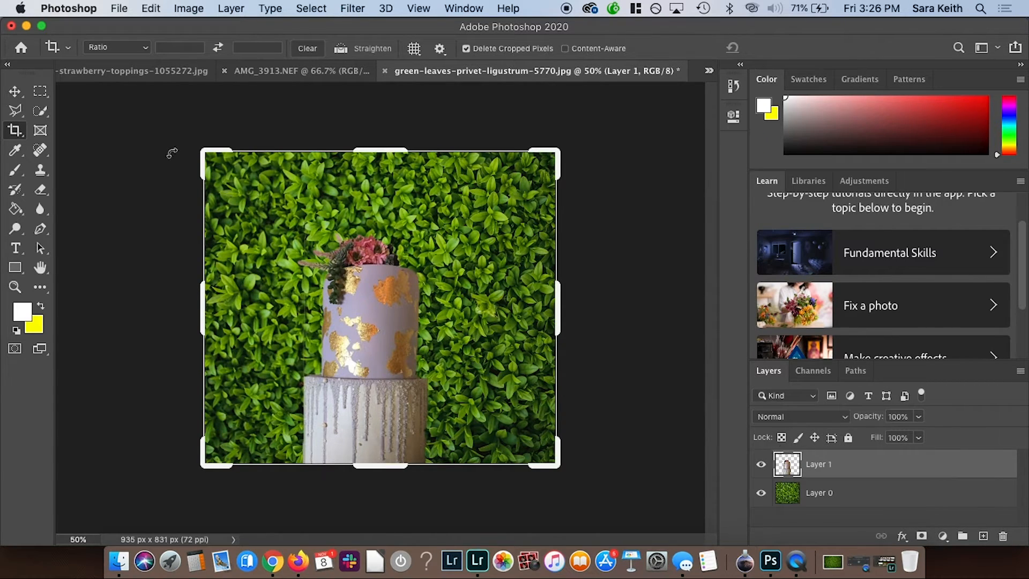
- Switch to the Photography workspace and display the available adjustment layer types
click(16, 94)
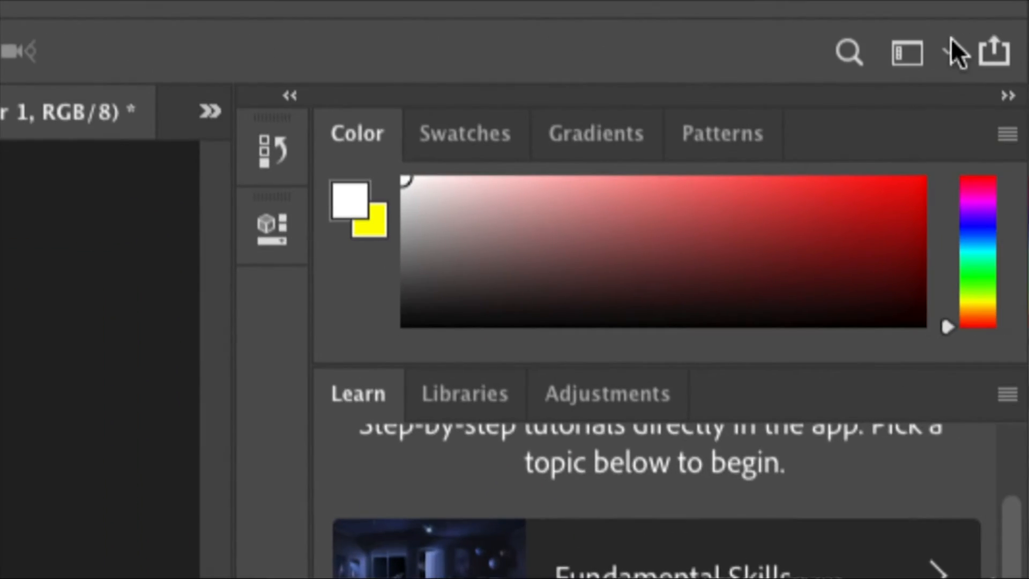
click(998, 50)
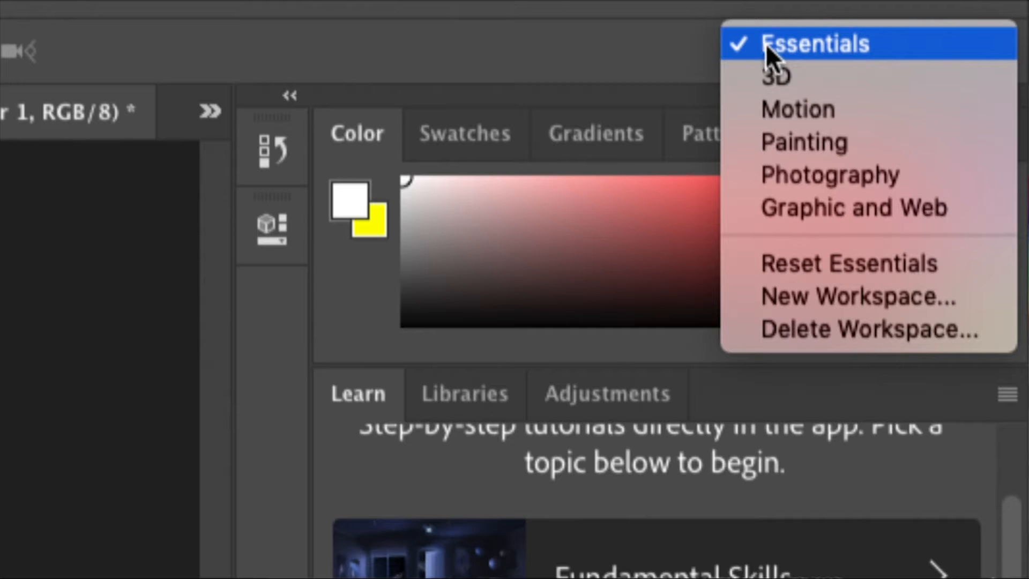
click(776, 162)
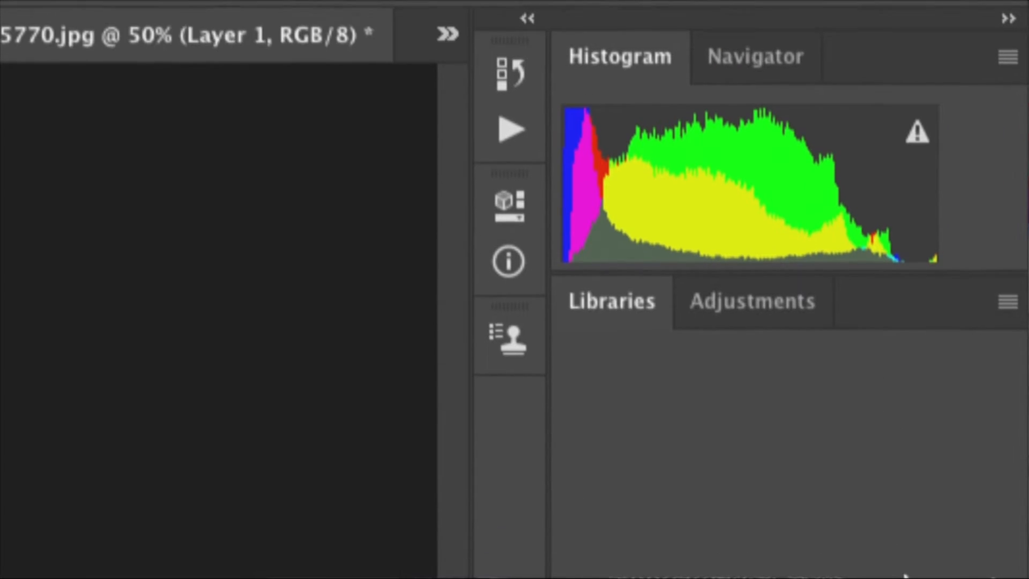
click(756, 207)
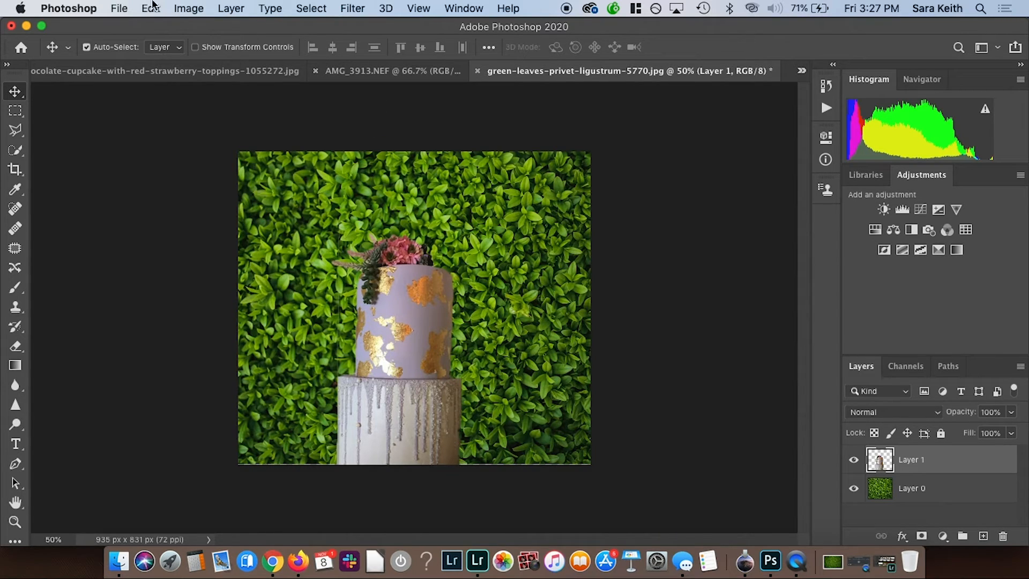
click(188, 8)
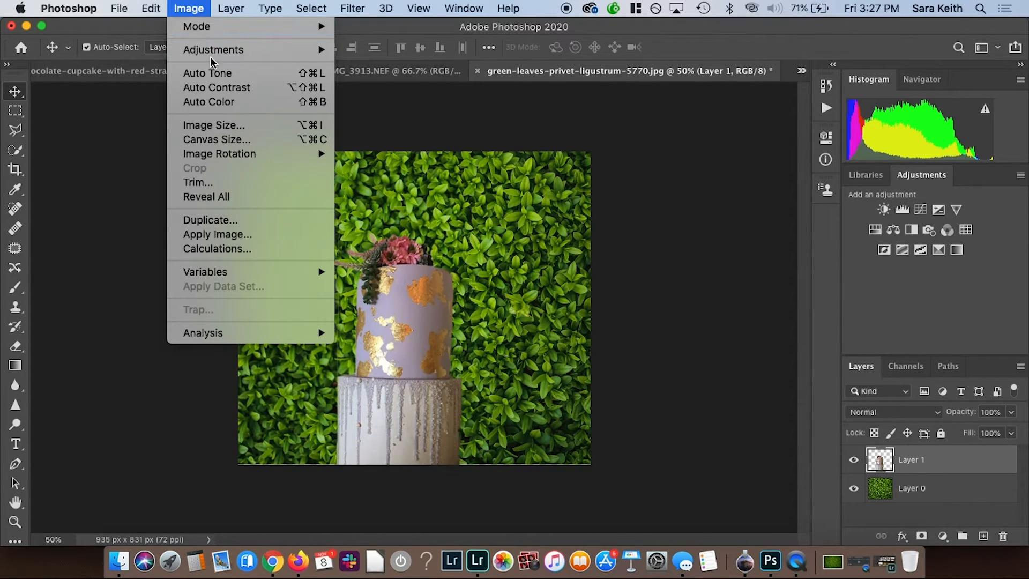
mouse_move(217, 53)
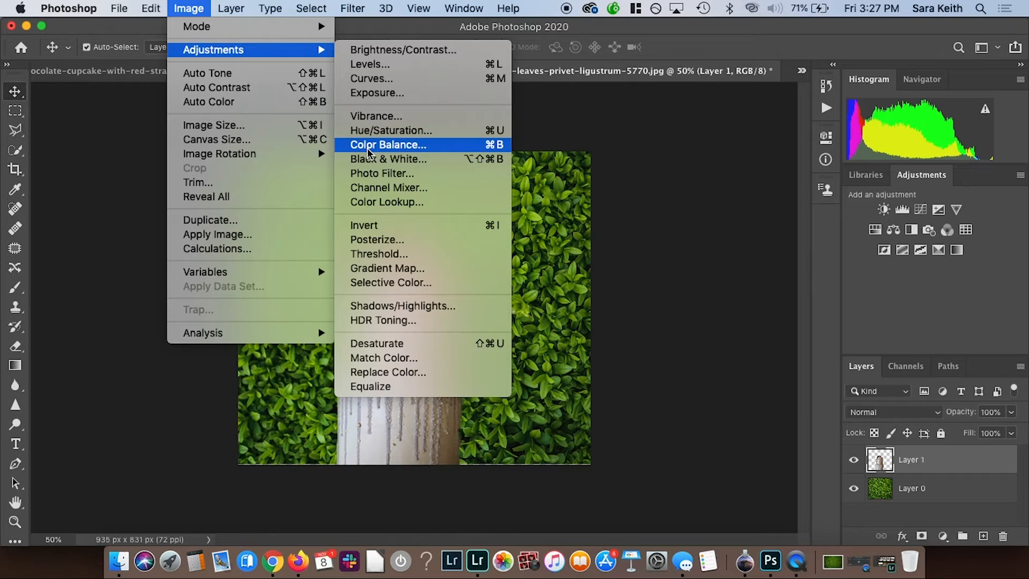
click(962, 468)
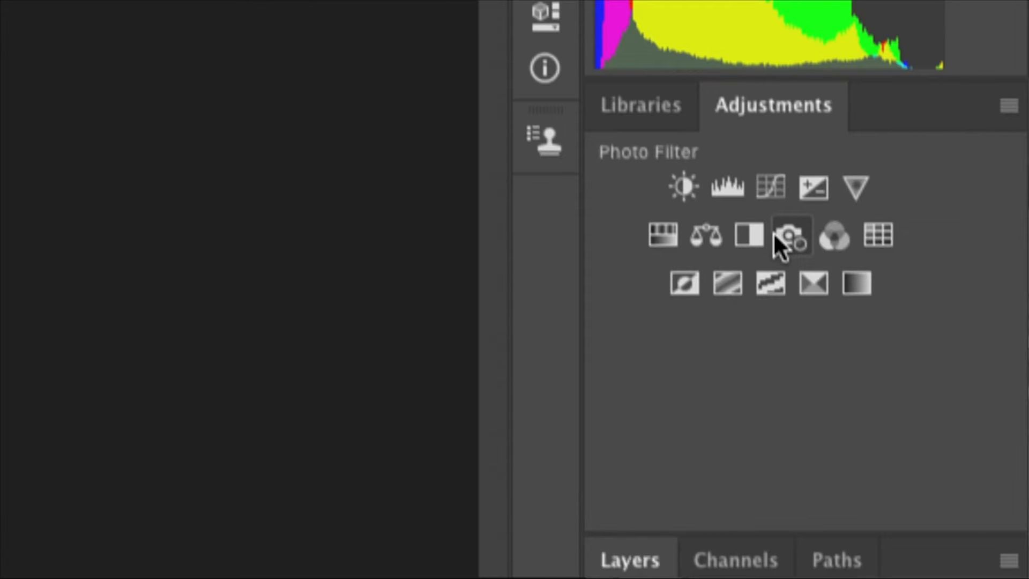
- Add a Photo Filter adjustment layer over the whole composite, using the orange colour at 74% density
click(792, 234)
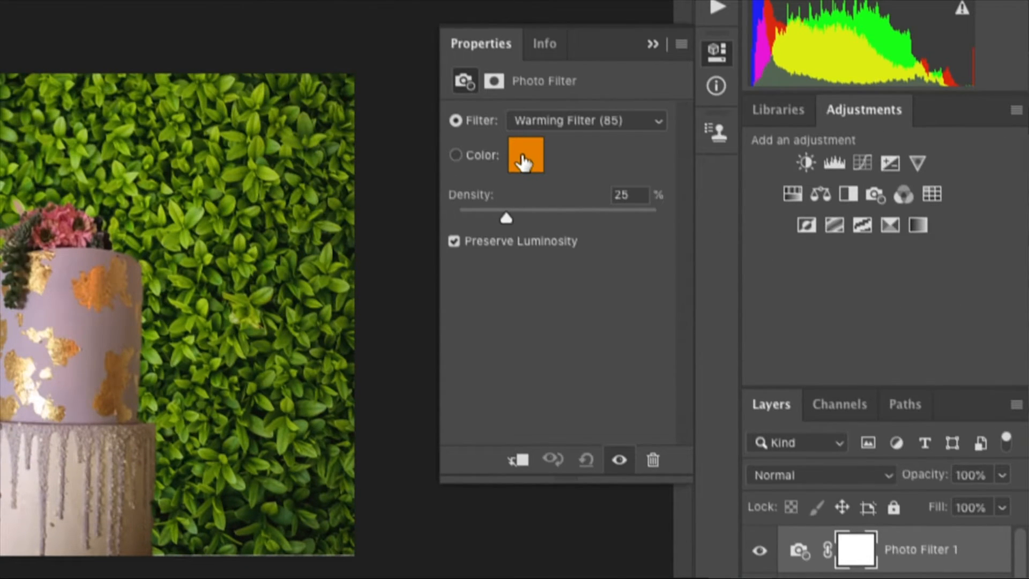
click(524, 152)
click(433, 81)
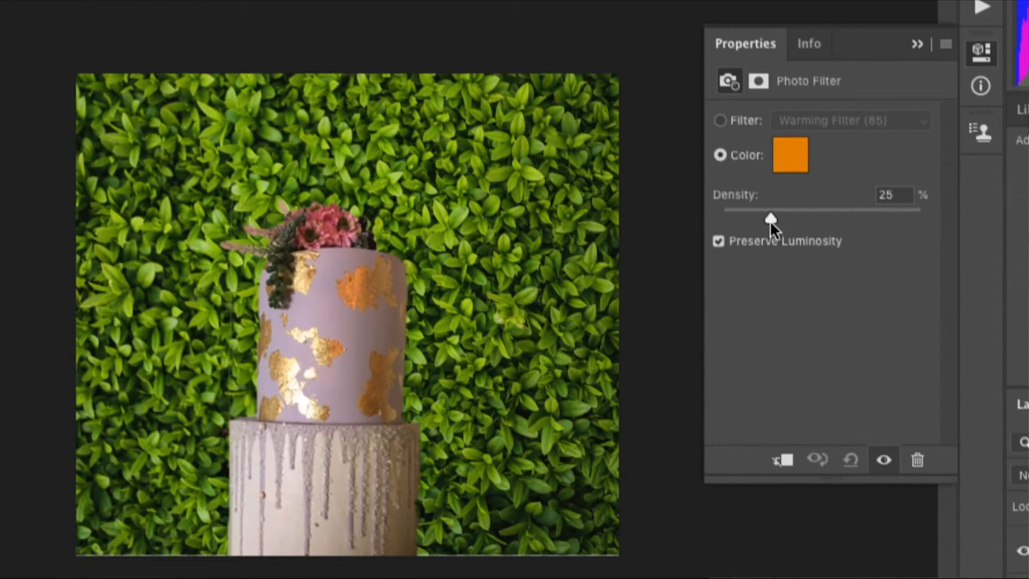
drag(695, 218, 768, 218)
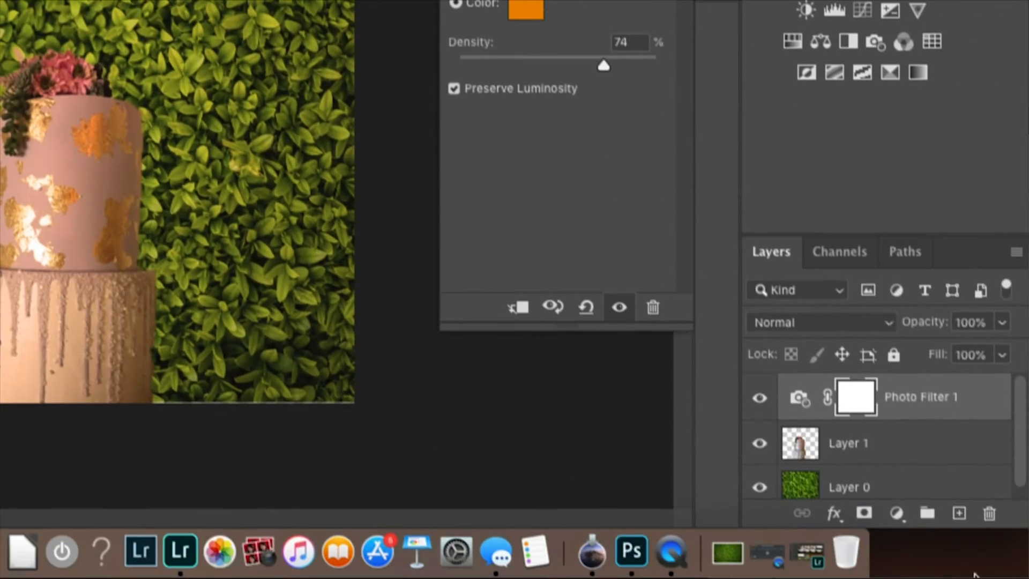
- Delete the Photo Filter 1 adjustment layer
click(946, 553)
click(989, 514)
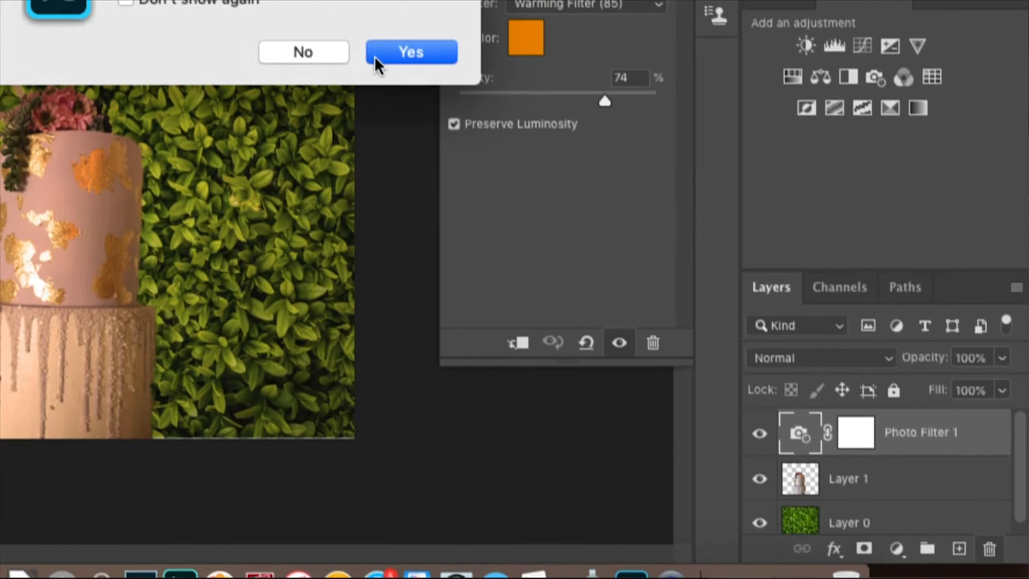
click(377, 22)
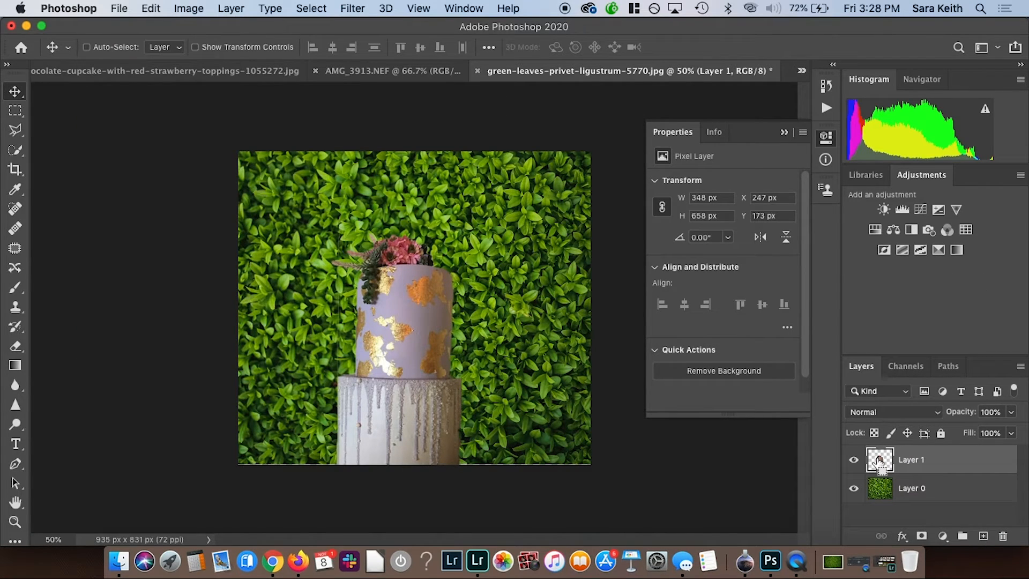
- Load the cake's outline from Layer 1 as a selection and add a Photo Filter adjustment layer masked to it
super+click(879, 459)
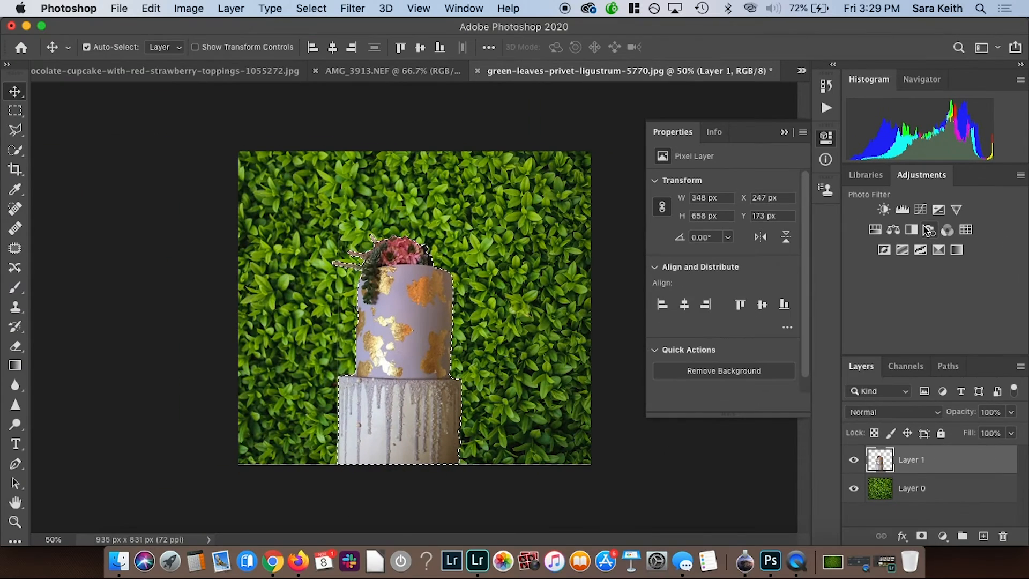
click(927, 230)
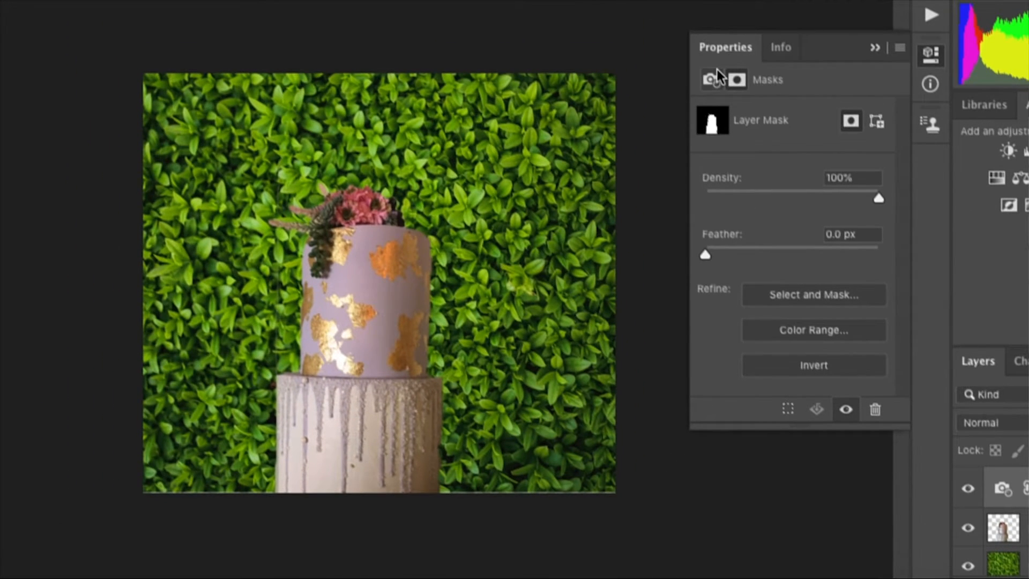
- Examine both the Photo Filter layer's colour settings and its layer mask properties
click(712, 77)
click(734, 80)
click(711, 79)
click(733, 81)
click(712, 80)
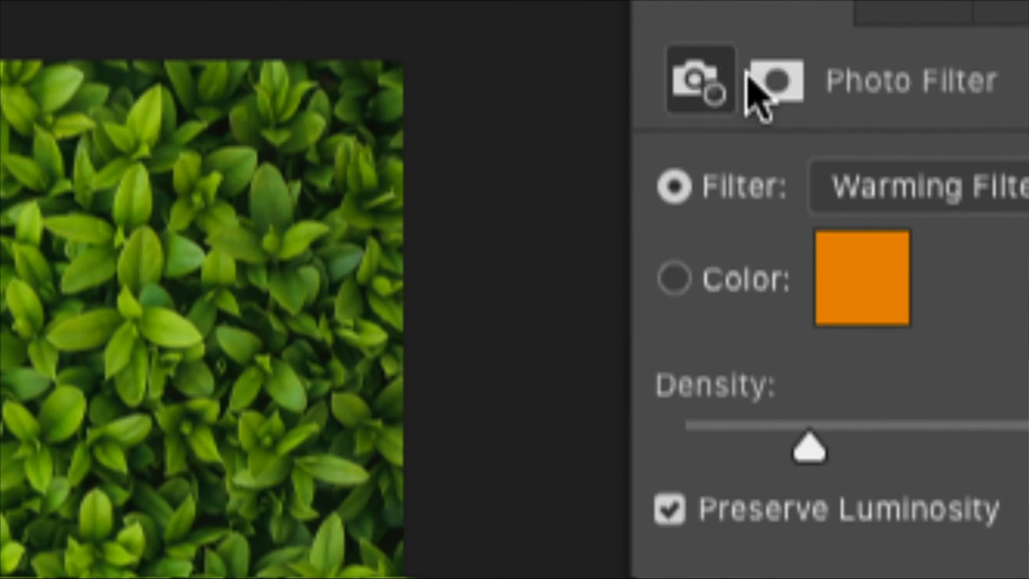
click(730, 81)
click(721, 78)
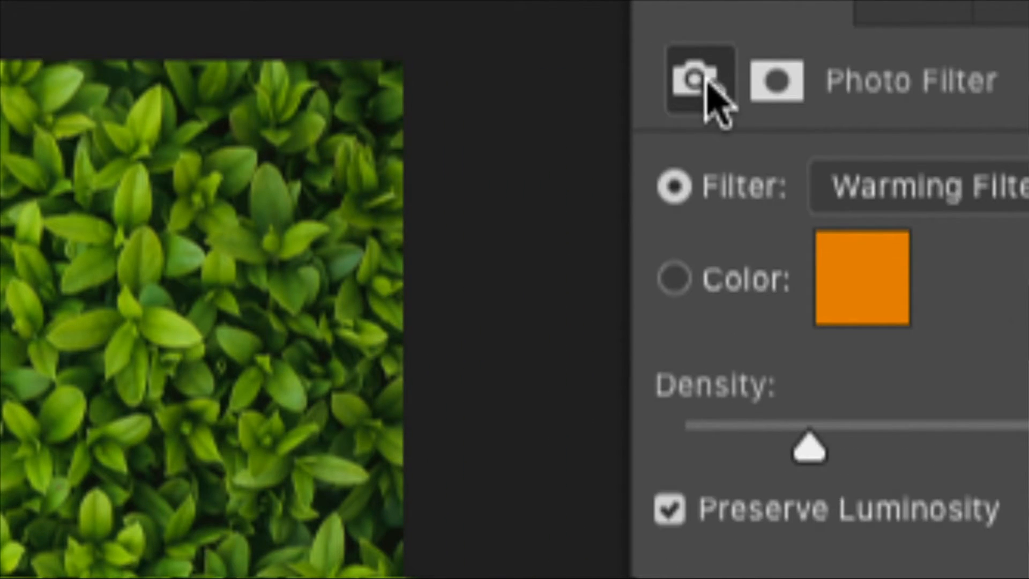
click(785, 78)
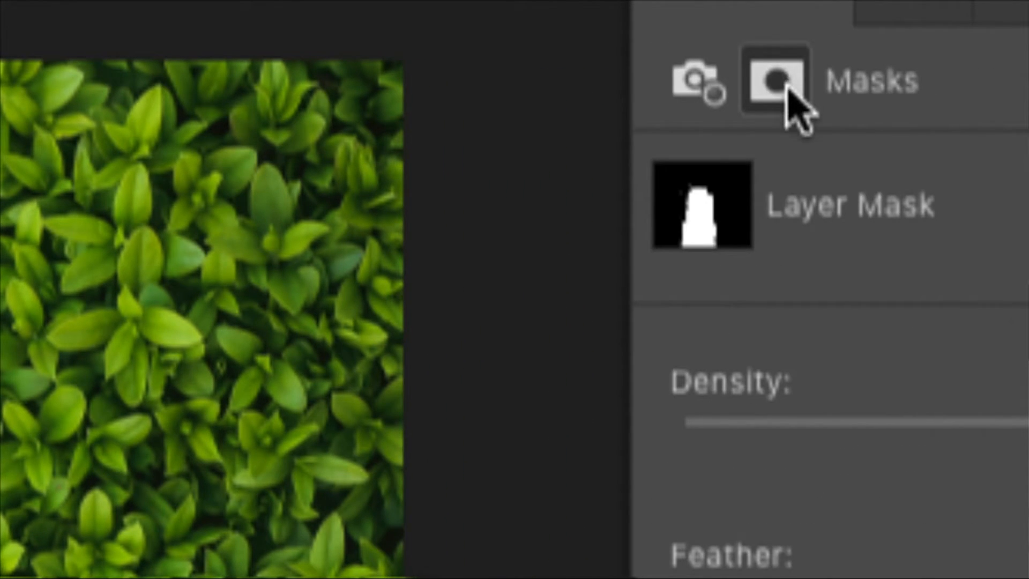
click(712, 75)
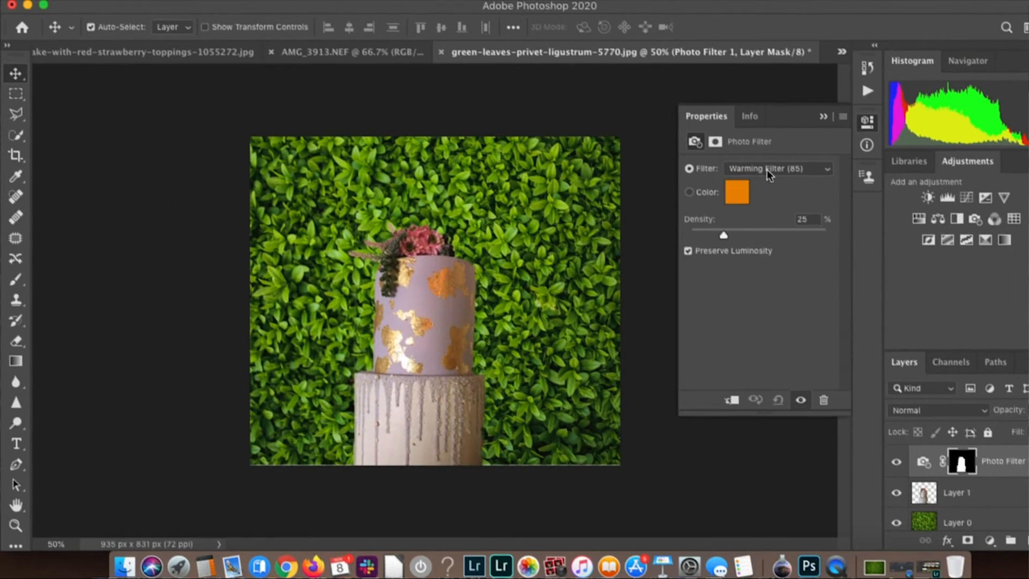
- Try the Yellow and Warming Filter (81) presets on the cake's Photo Filter
click(868, 171)
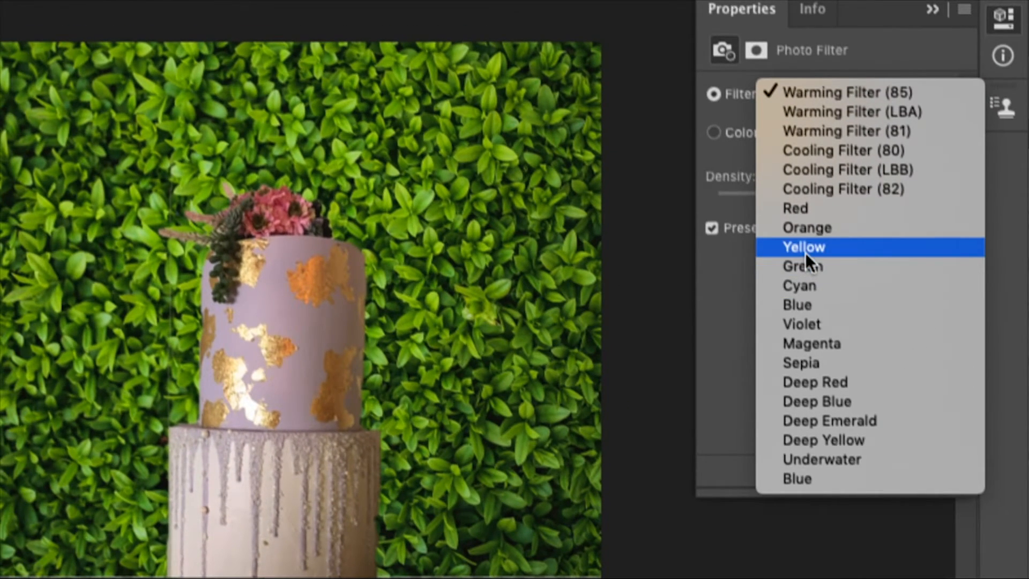
click(805, 253)
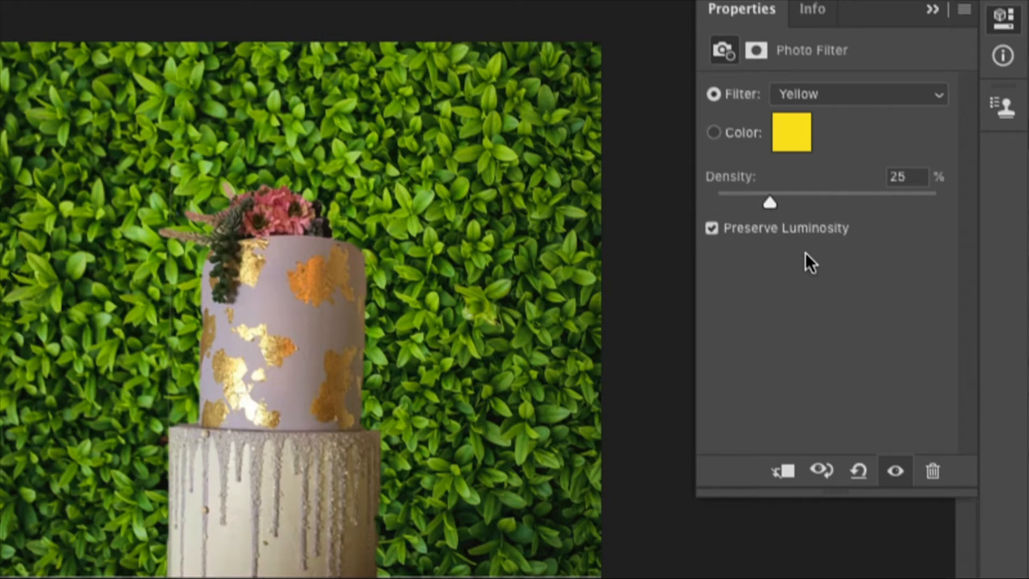
click(823, 105)
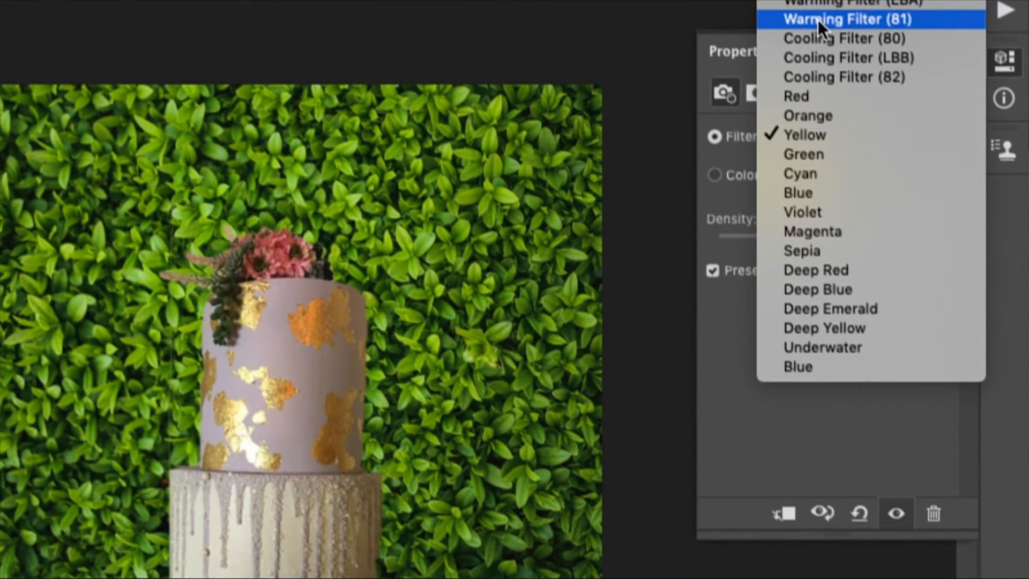
click(817, 19)
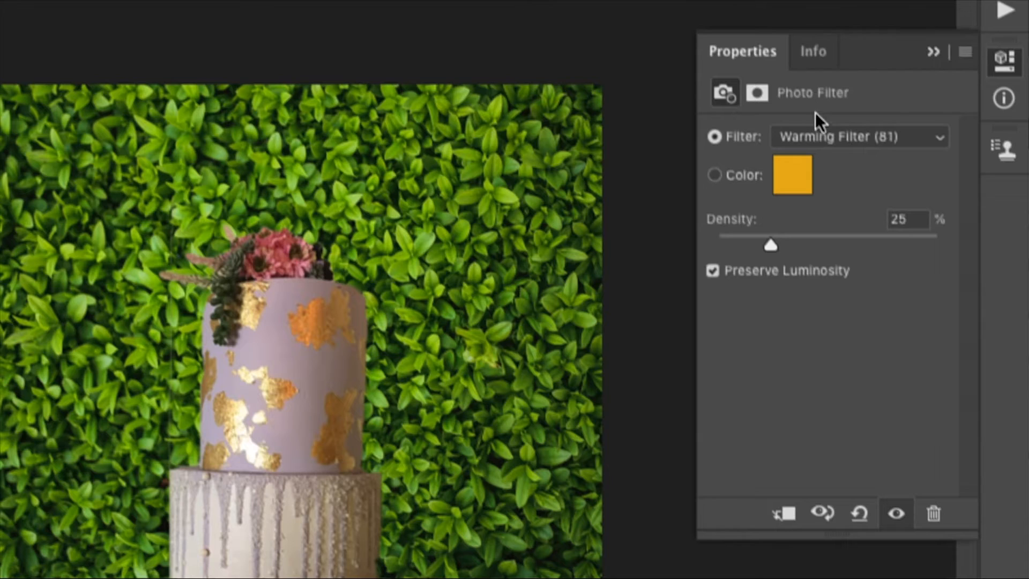
click(817, 133)
click(792, 134)
- Give the cake's Photo Filter a custom yellow colour and set its density to 49%
click(715, 176)
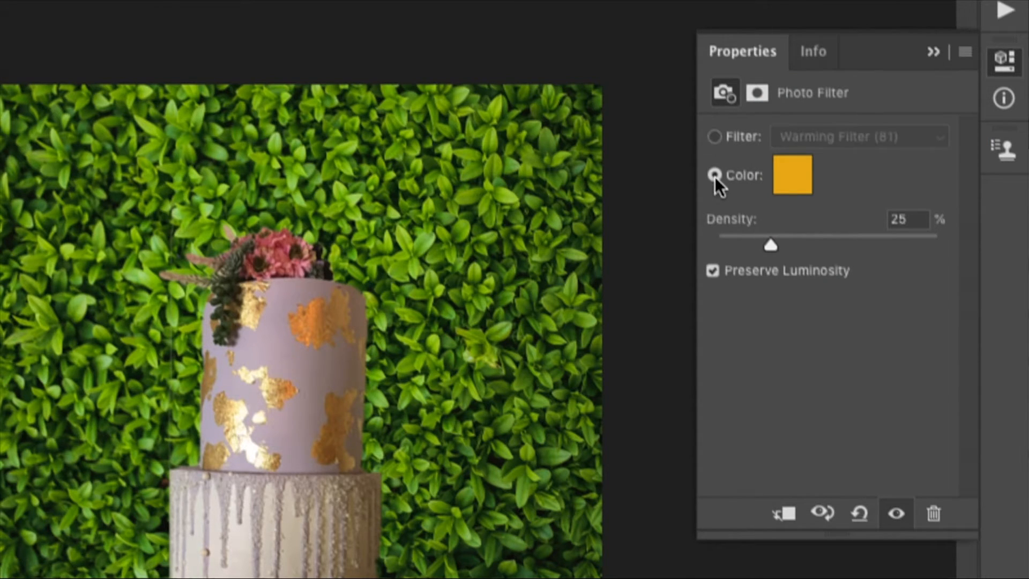
click(792, 177)
drag(515, 409, 513, 395)
drag(451, 176, 456, 169)
click(739, 119)
drag(776, 243, 823, 248)
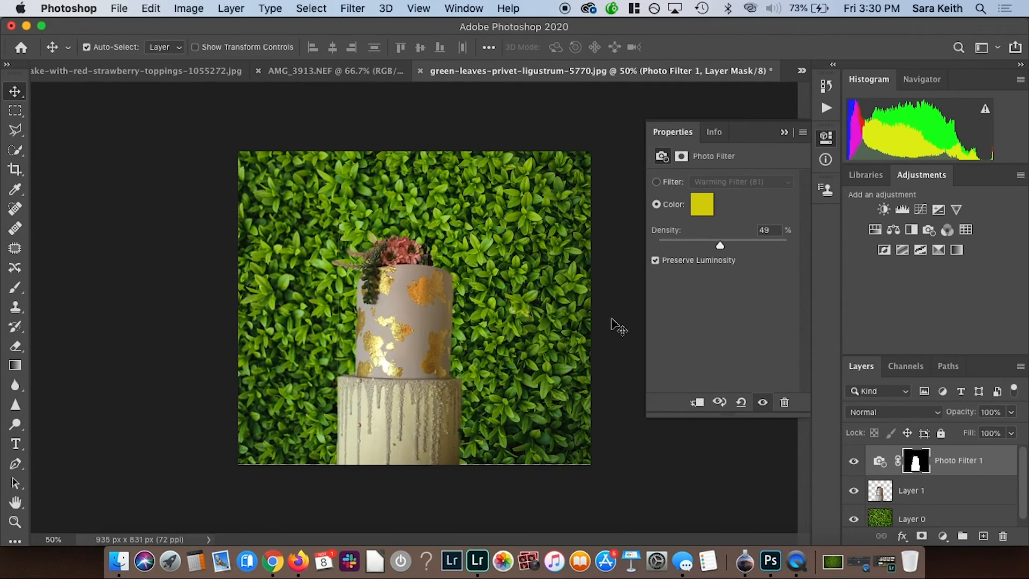
click(804, 91)
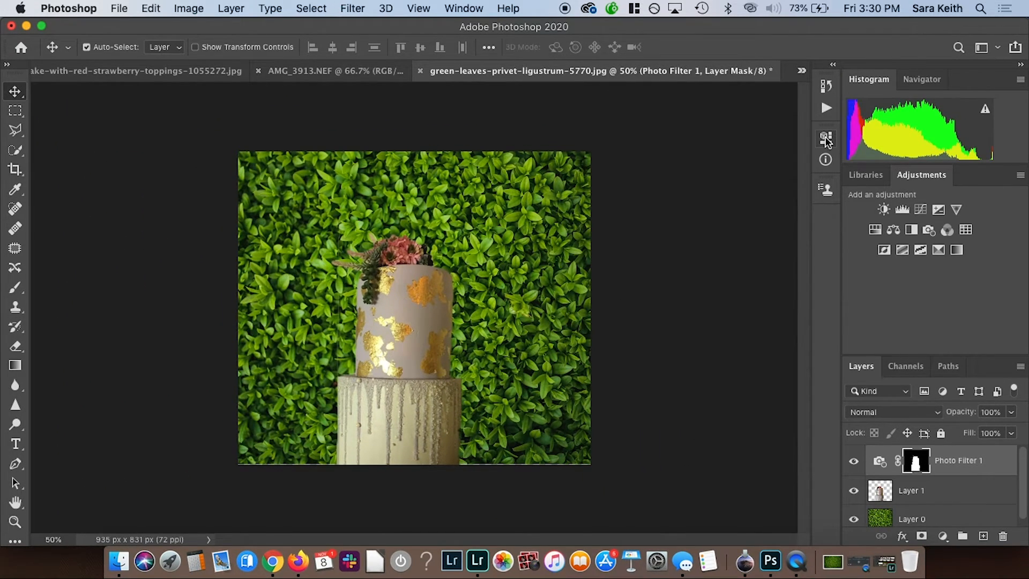
- Add a Levels adjustment directly above the hedge background, Layer 0, and darken its midtones to 0.65
scroll(940, 506, down, 1)
click(934, 511)
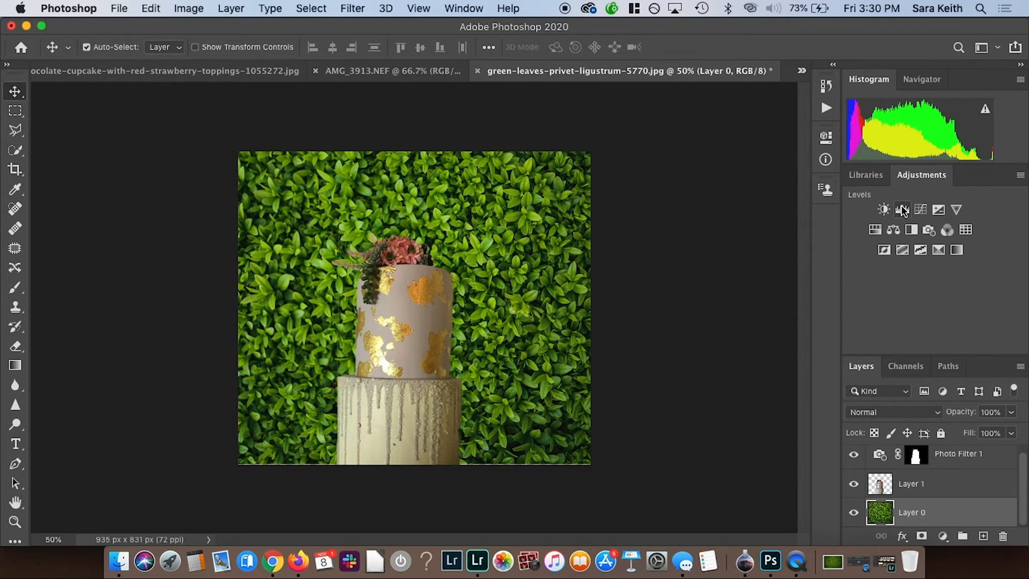
click(902, 209)
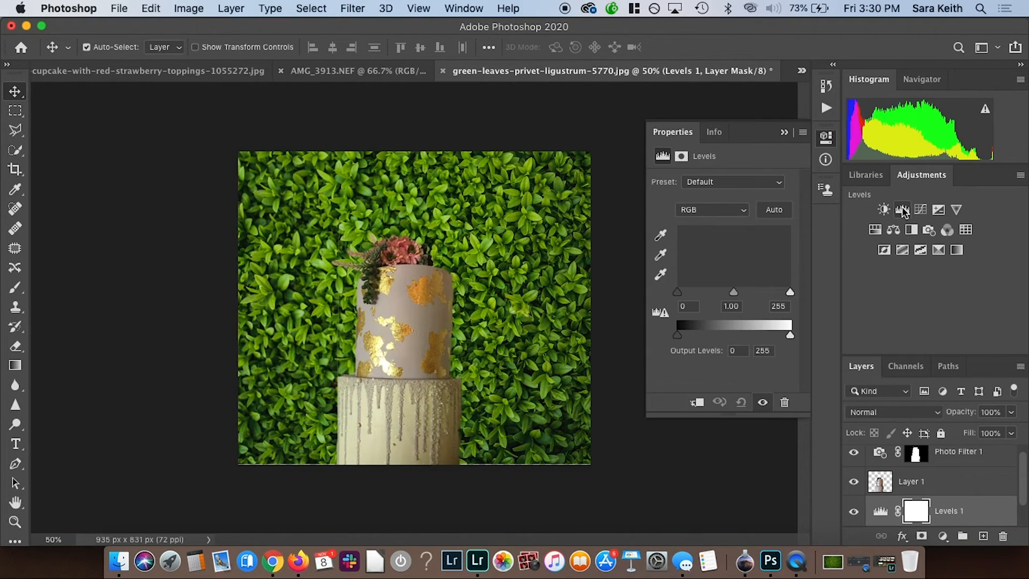
mouse_move(734, 294)
mouse_down()
mouse_move(719, 294)
mouse_move(747, 303)
mouse_up()
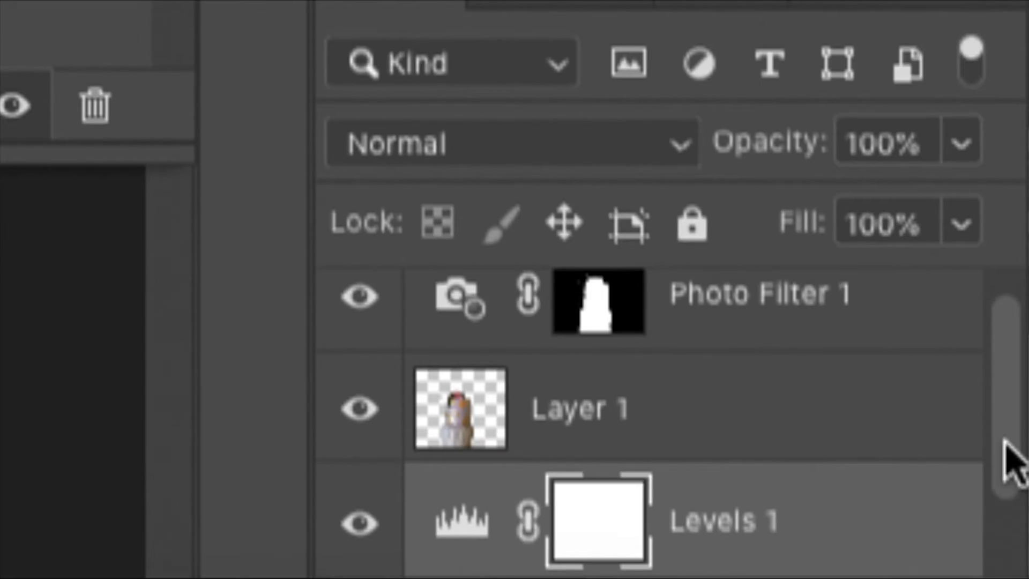
- Open Apply Image for the Photo Filter 1 mask and move the dialog clear of the cake
drag(1022, 490, 1022, 526)
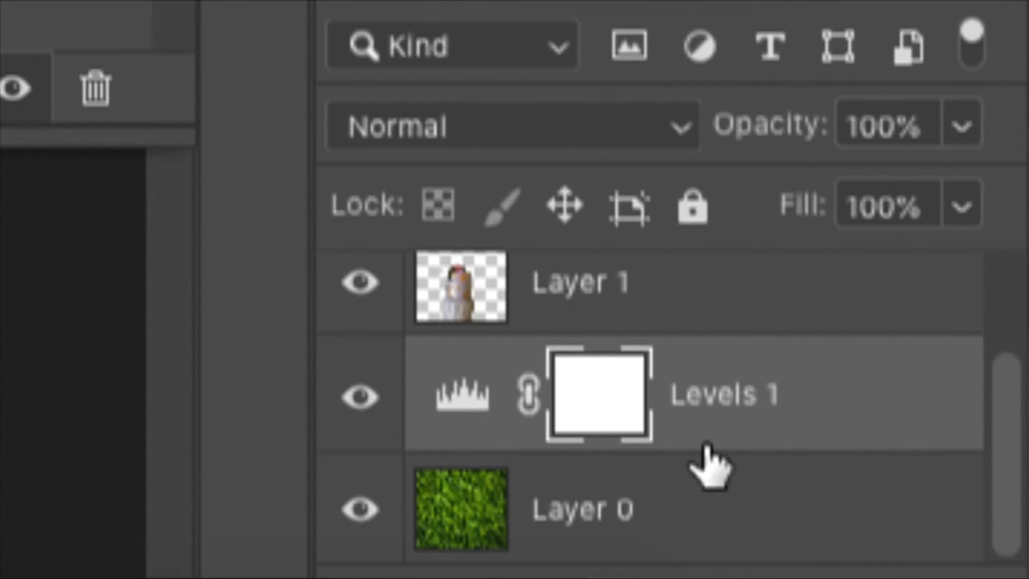
scroll(707, 465, up, 2)
scroll(976, 368, down, 2)
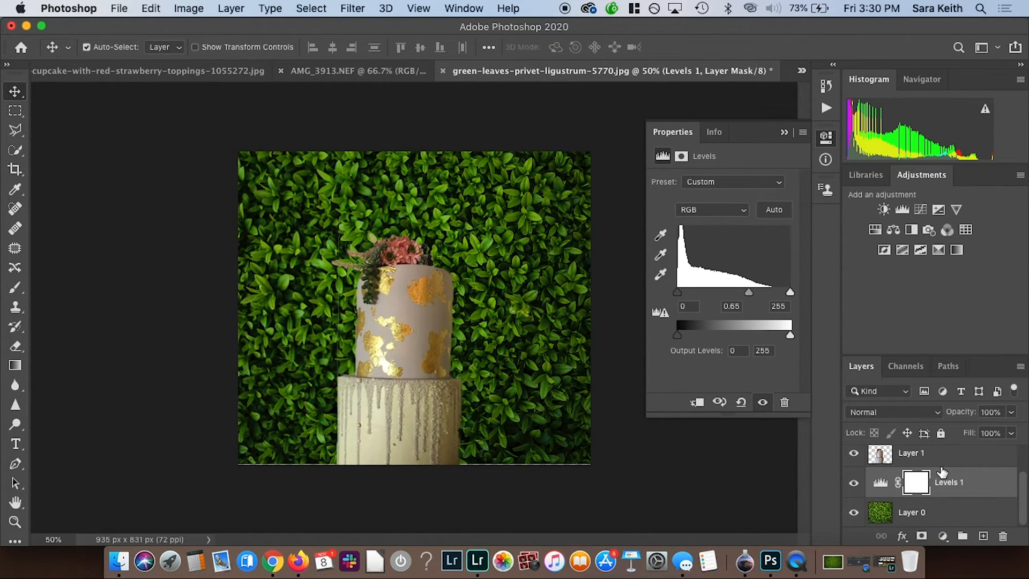
scroll(942, 473, up, 2)
click(996, 461)
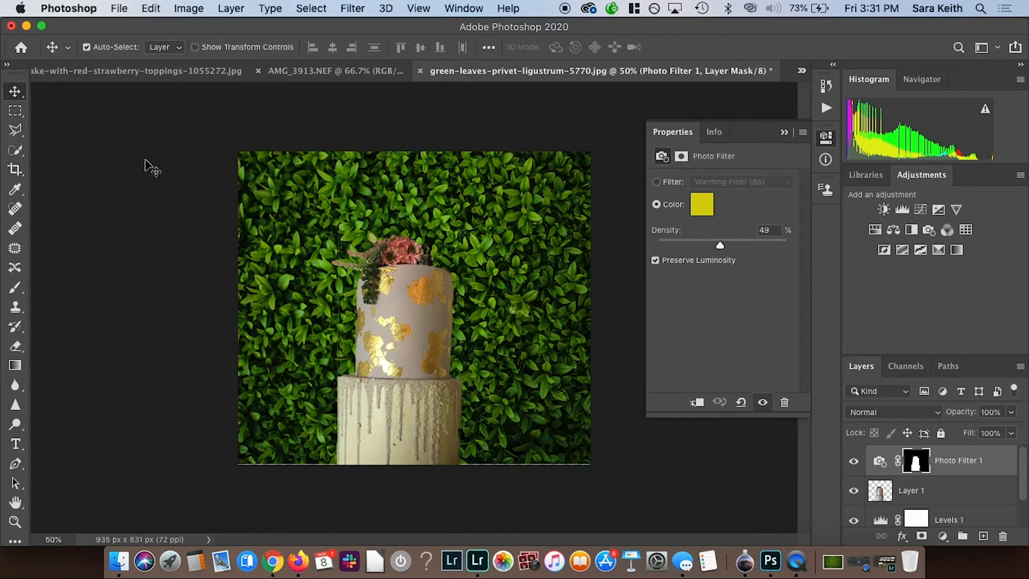
click(189, 10)
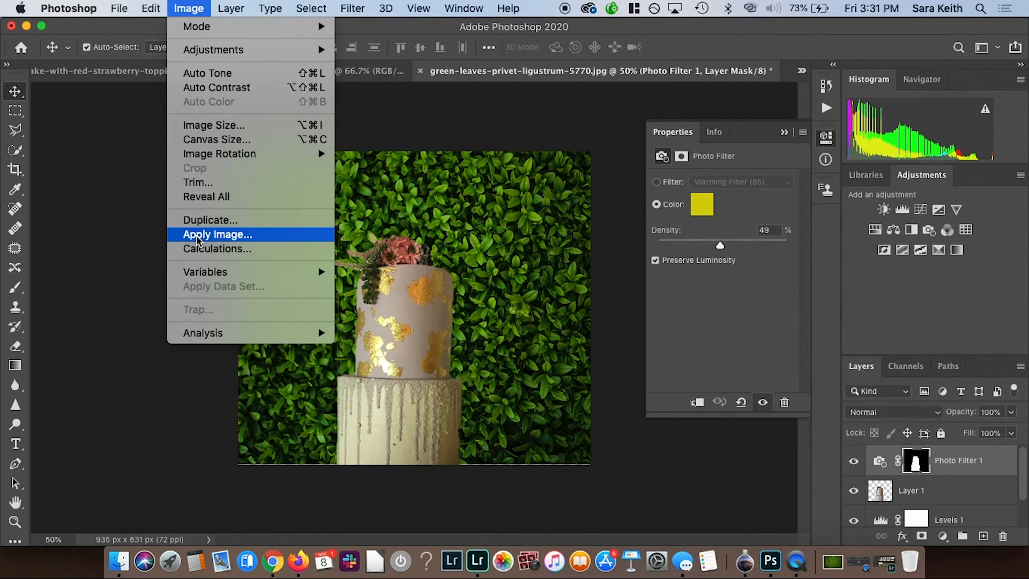
click(198, 236)
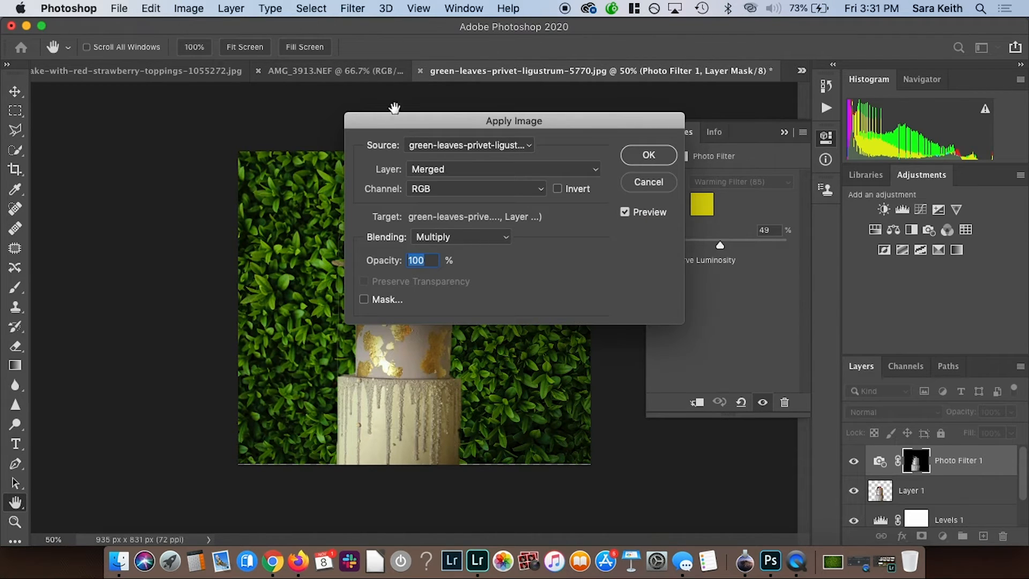
drag(395, 123, 591, 87)
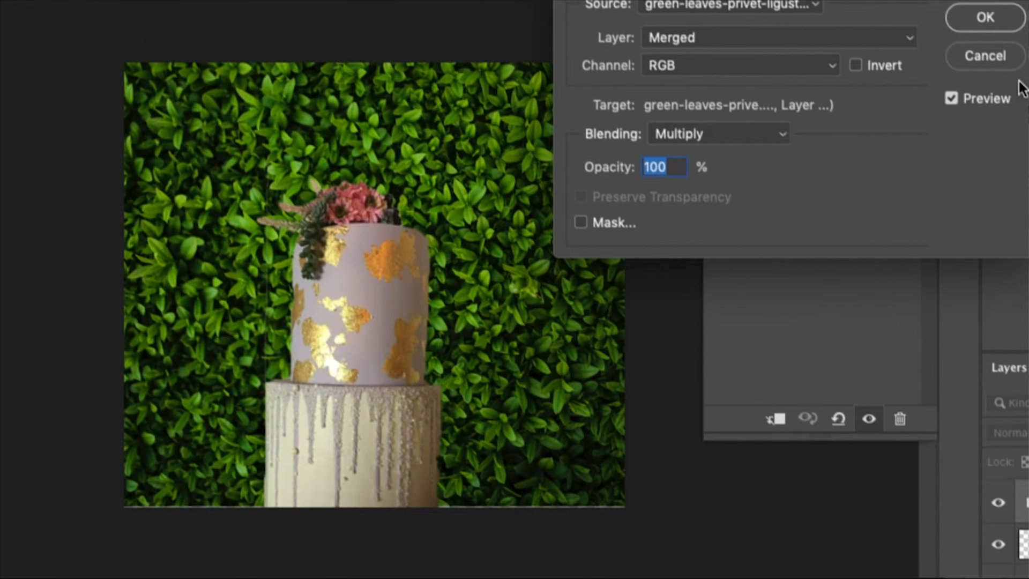
- Compare the cake with and without the Apply Image preview
click(1024, 97)
click(989, 94)
click(989, 94)
click(989, 94)
click(989, 95)
click(989, 95)
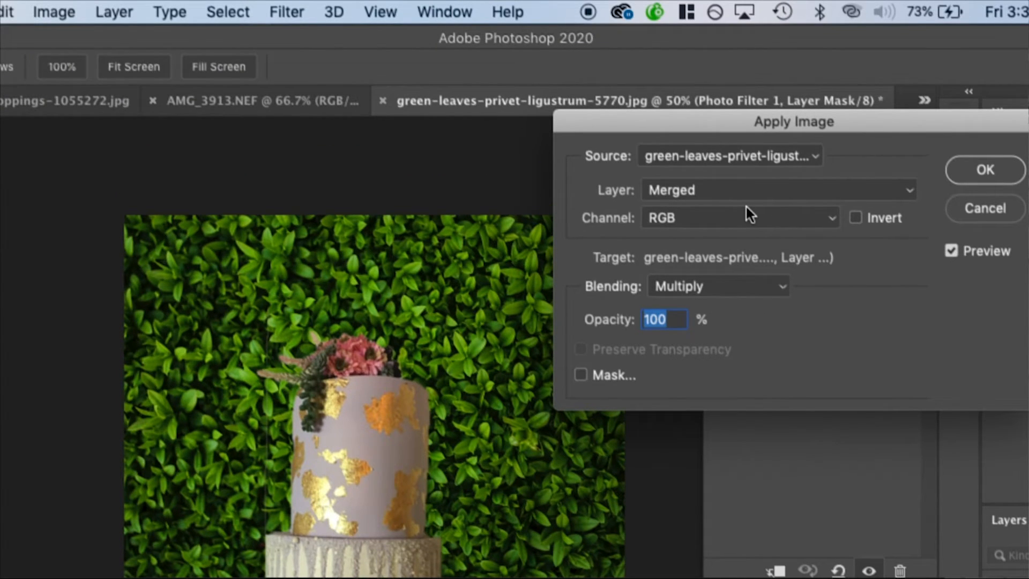
- Apply the merged RGB image to the Photo Filter mask with Multiply blending at 100% opacity
click(737, 185)
click(760, 327)
click(767, 279)
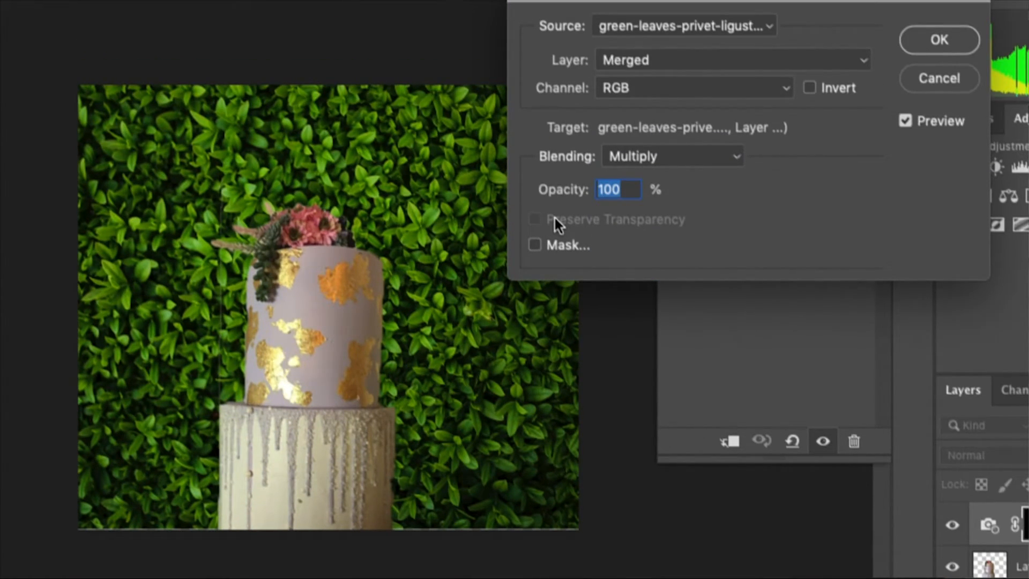
click(937, 50)
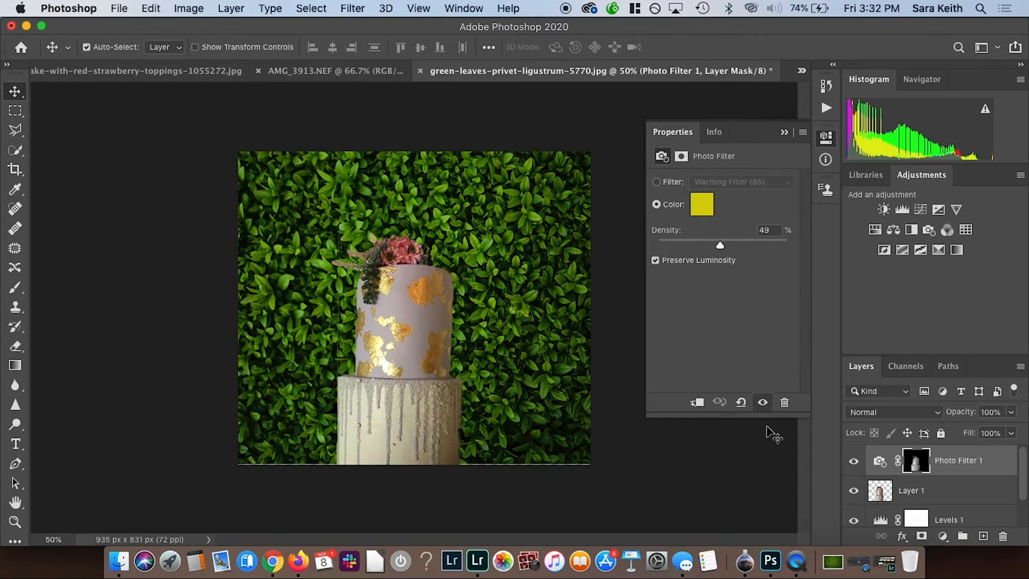
- Load the cake's outline from Layer 1 as a selection and add a masked Levels adjustment with midtones at 1.10
key(super)
super+click(877, 492)
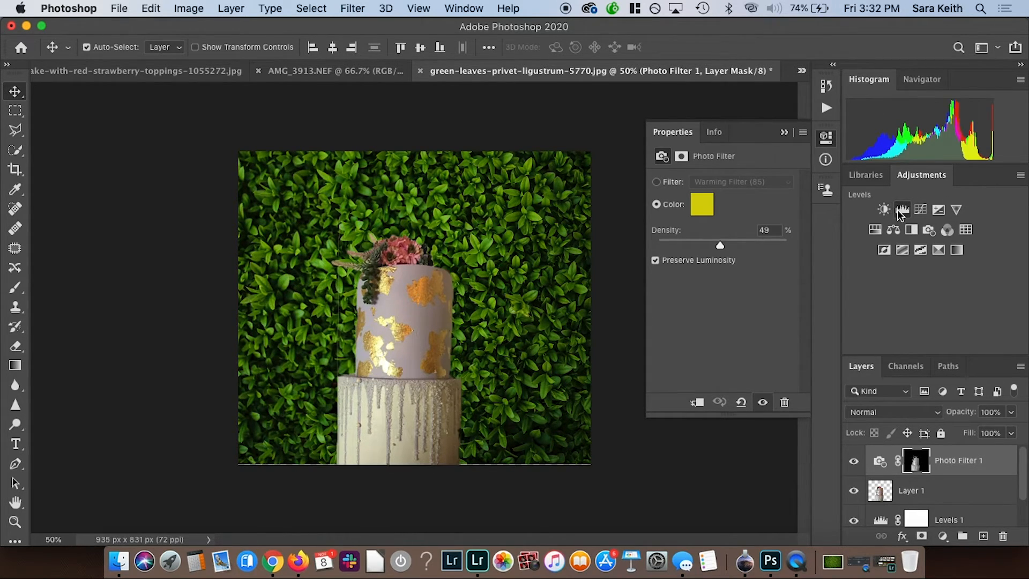
click(901, 210)
mouse_move(732, 293)
mouse_down()
mouse_move(716, 295)
mouse_move(731, 294)
mouse_up()
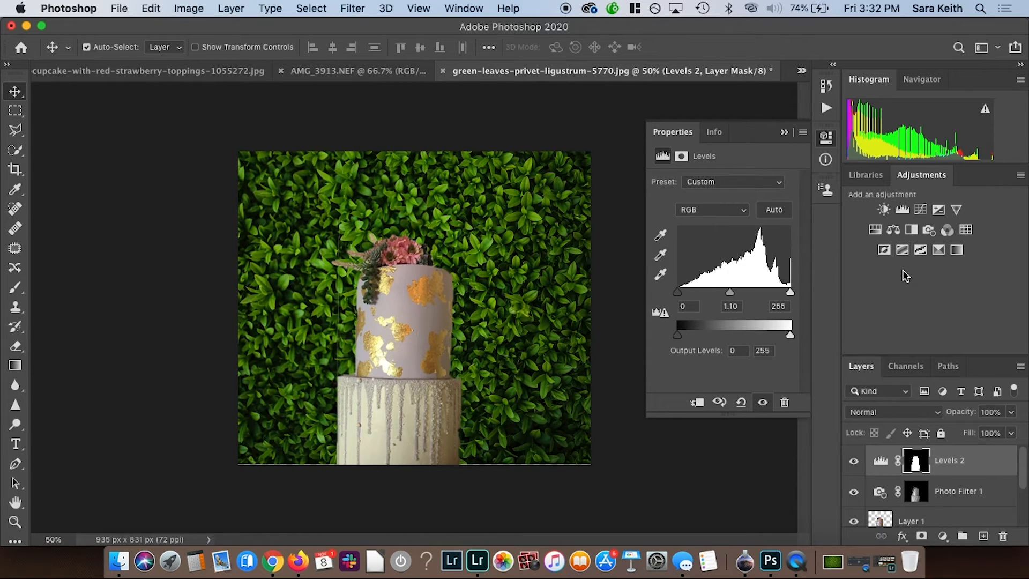
click(823, 141)
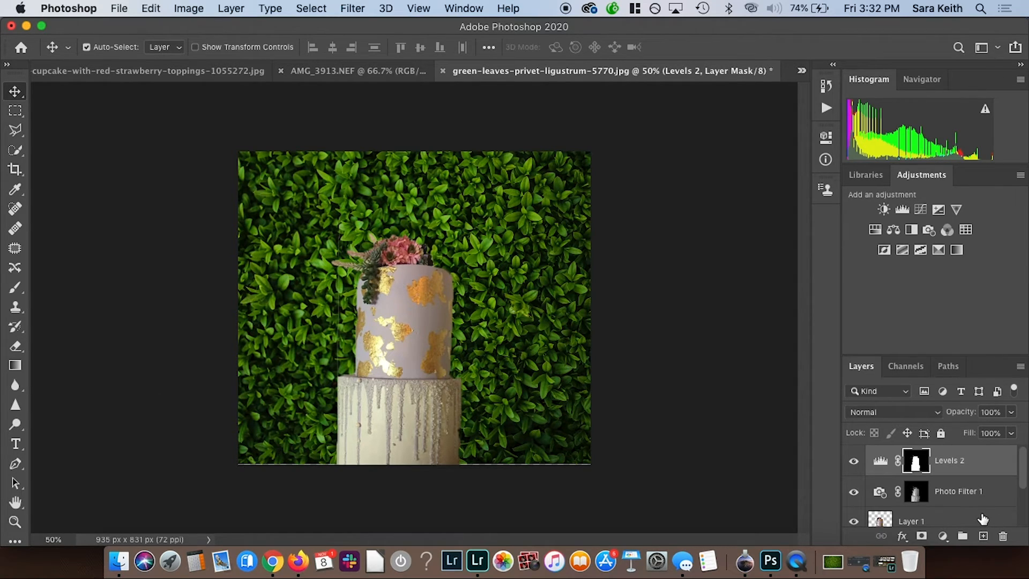
- Select the hedge background, Layer 0, and activate the Burn tool
scroll(986, 518, down, 3)
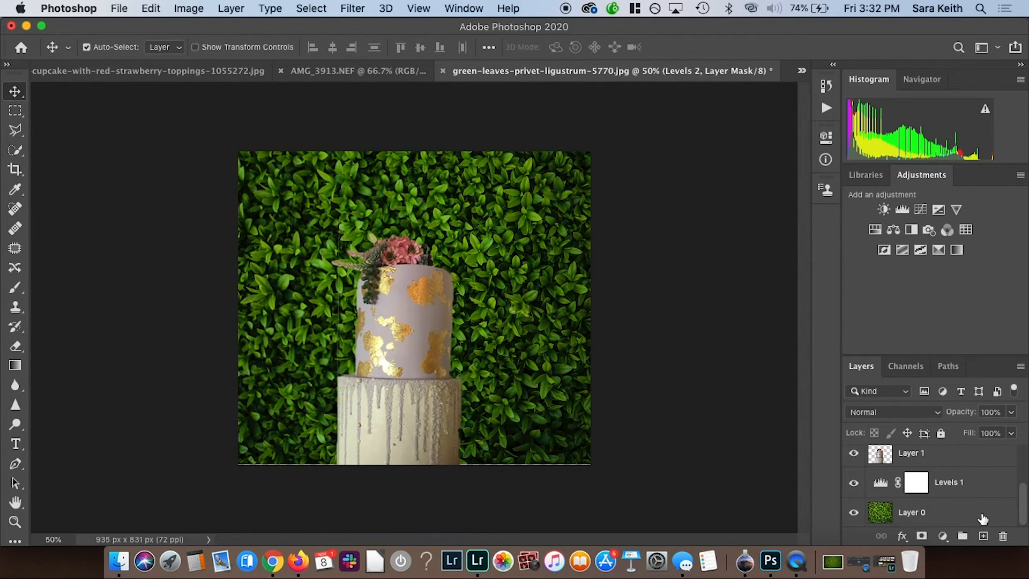
click(982, 518)
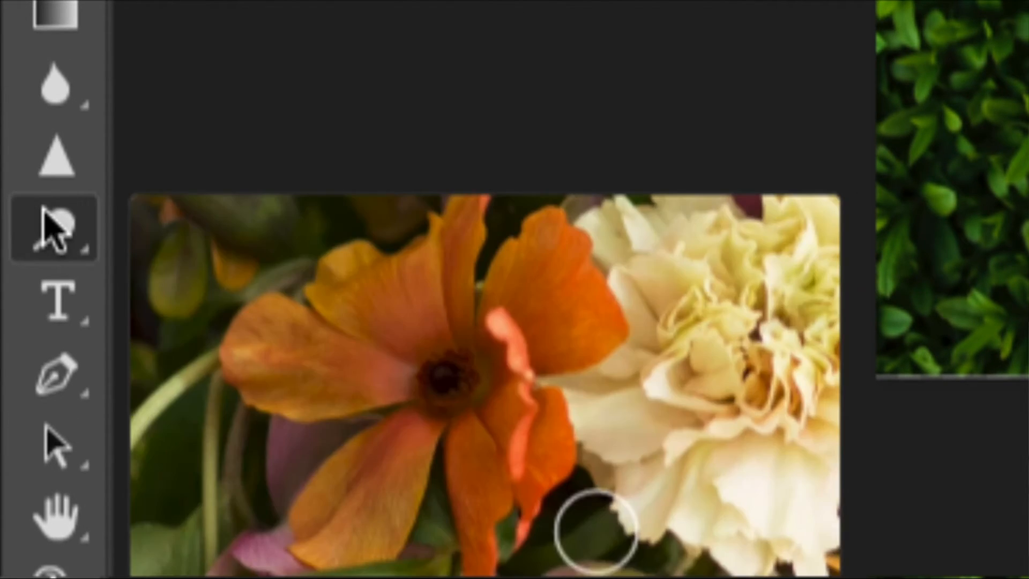
right_click(45, 217)
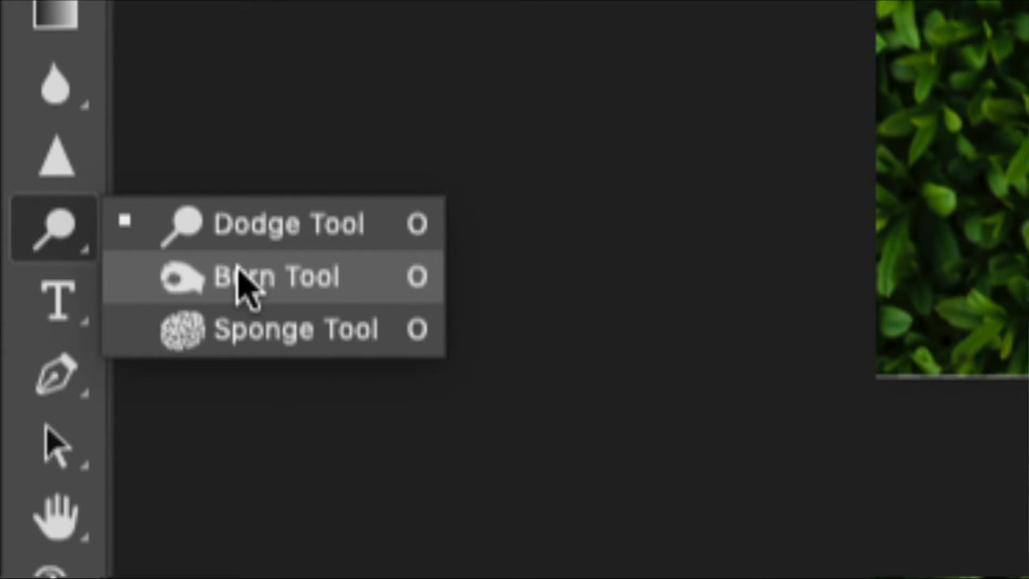
click(243, 281)
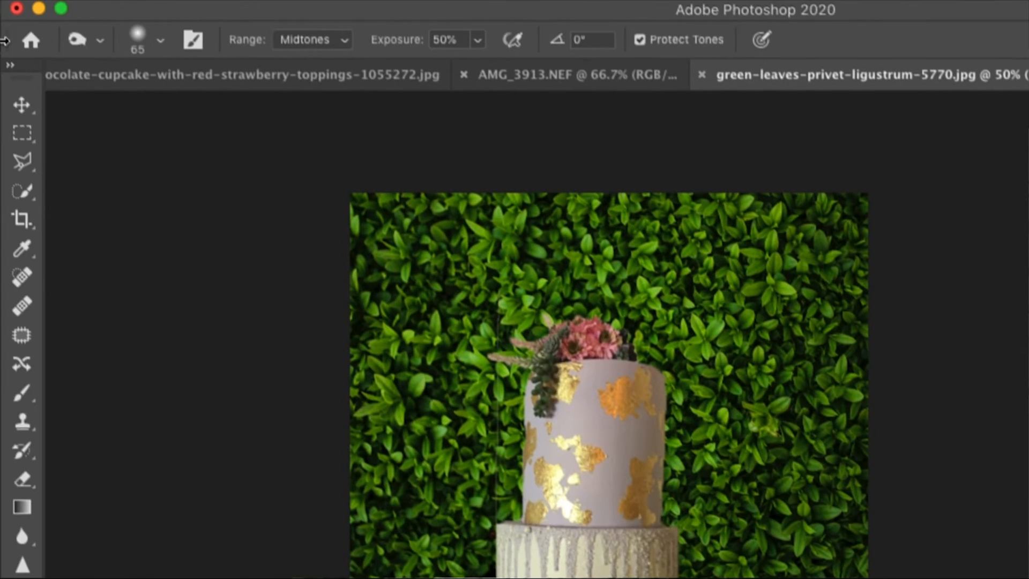
- Set the Burn tool's brush size to 81, keep the Midtones range, and set its exposure to 25%
click(160, 40)
drag(165, 109, 180, 108)
drag(125, 159, 191, 151)
click(161, 39)
click(320, 38)
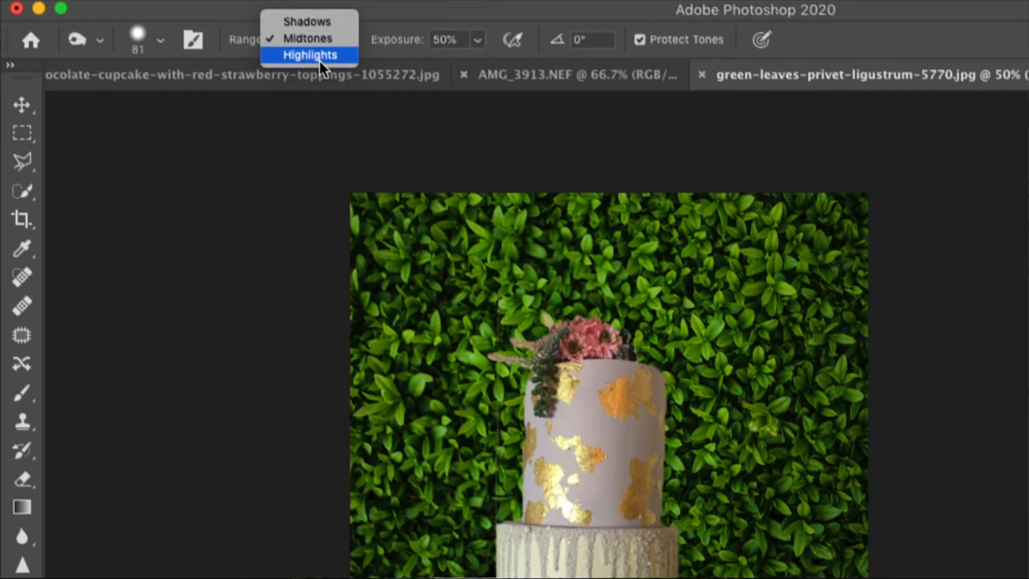
click(471, 39)
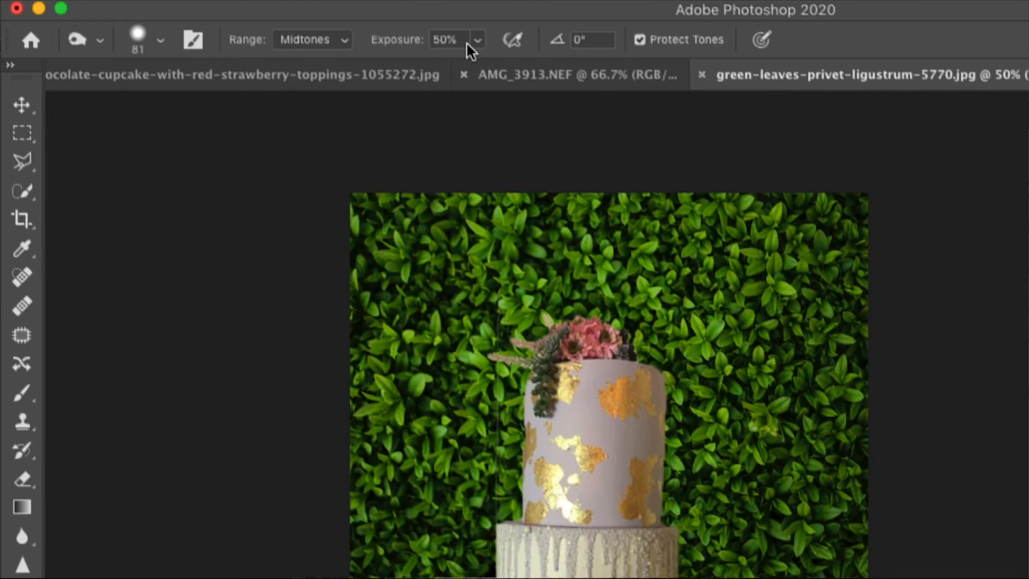
click(472, 41)
click(452, 66)
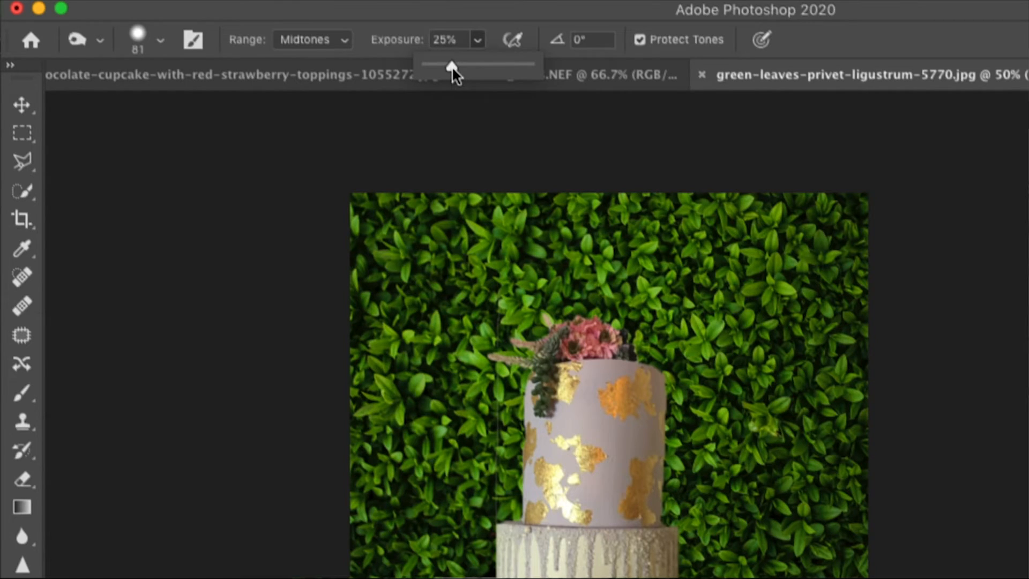
click(476, 39)
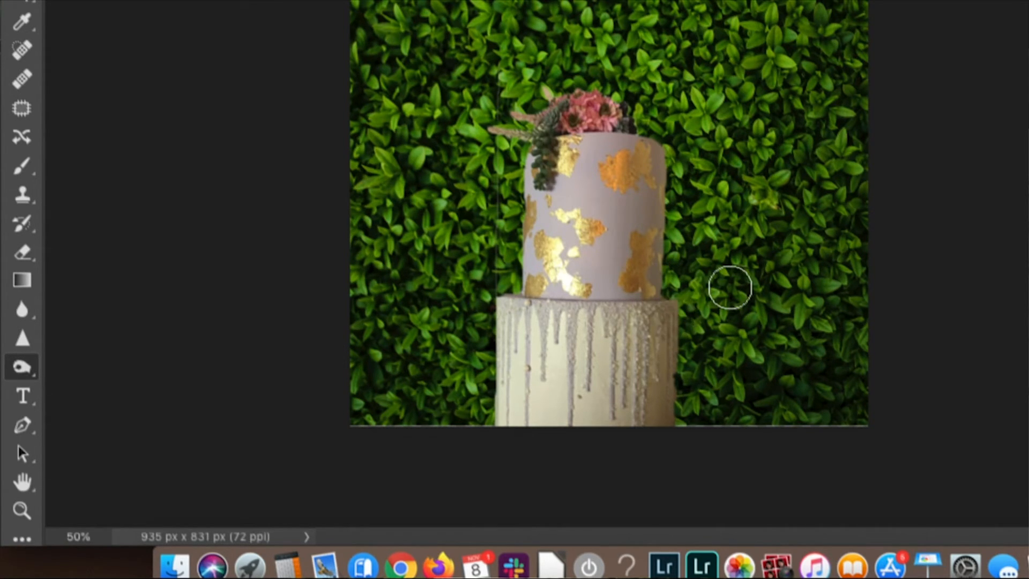
- Enlarge the Burn brush to 200, darken the hedge beside the cake's lower right side, and adjust the burn exposure
key(bracketright)
key(bracketright)
key(bracketright)
key(bracketright)
key(bracketright)
key(bracketright)
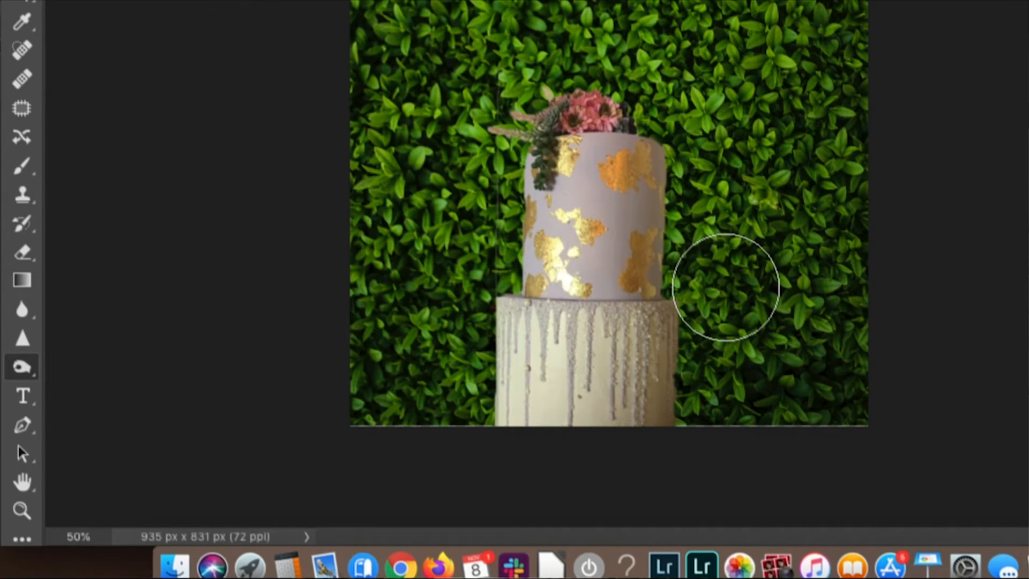
mouse_move(726, 287)
mouse_down()
mouse_move(640, 338)
mouse_move(678, 370)
mouse_move(654, 333)
mouse_move(689, 312)
mouse_up()
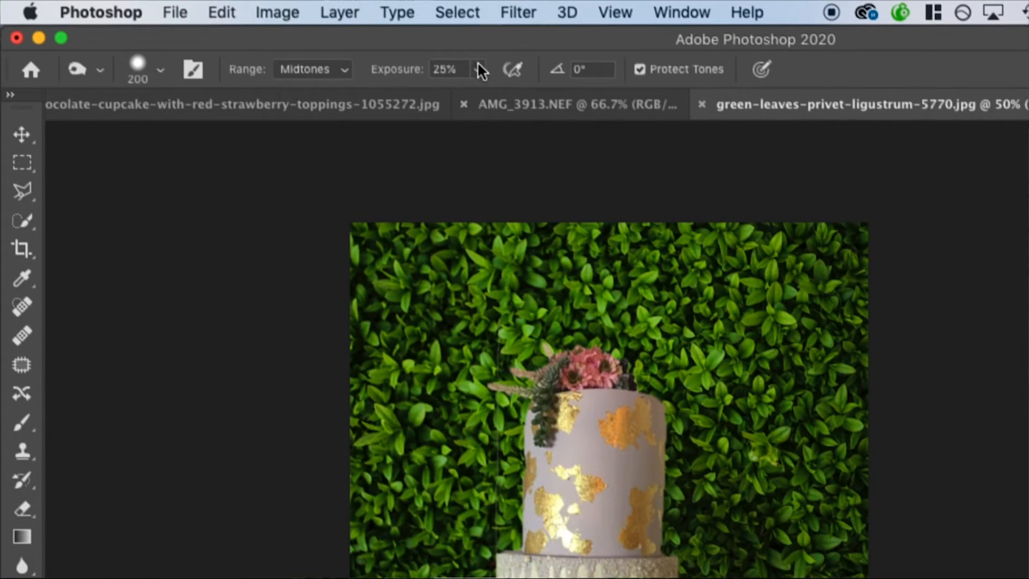
click(478, 65)
drag(479, 92, 510, 93)
click(477, 75)
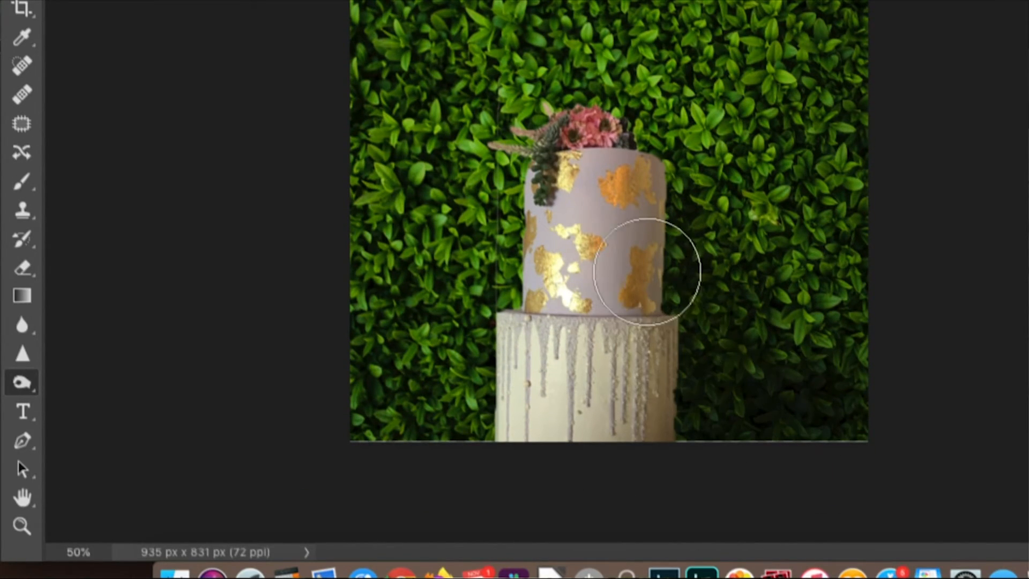
click(22, 526)
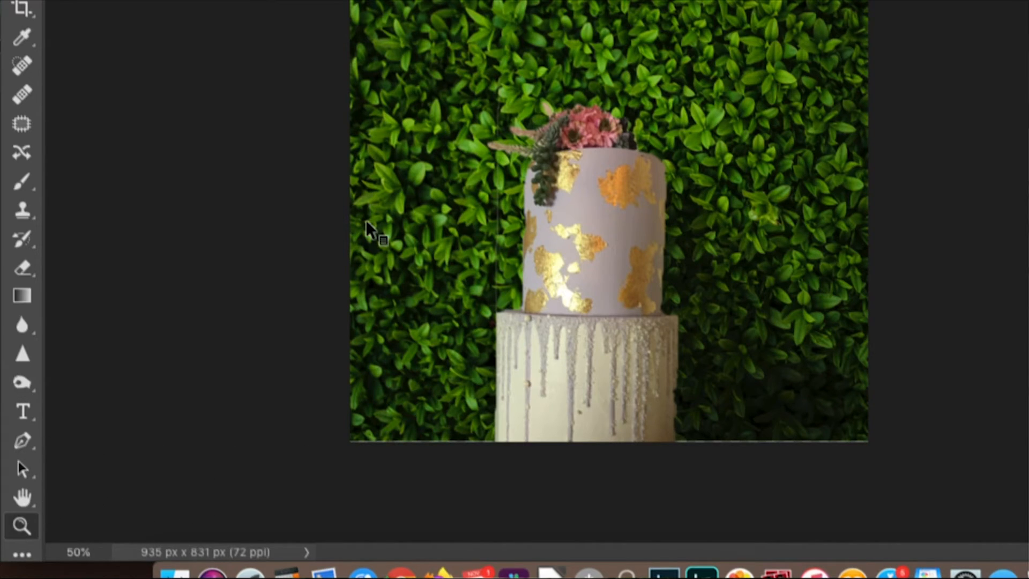
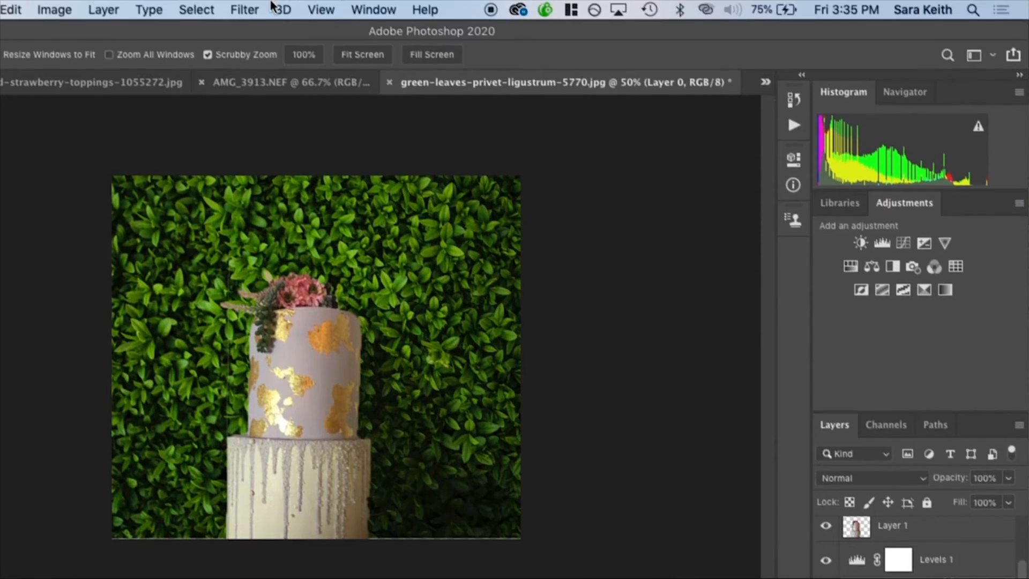
- Start a Gaussian Blur on the hedge background and try radii of 2.7, 19.0 and 2.4 pixels
click(247, 10)
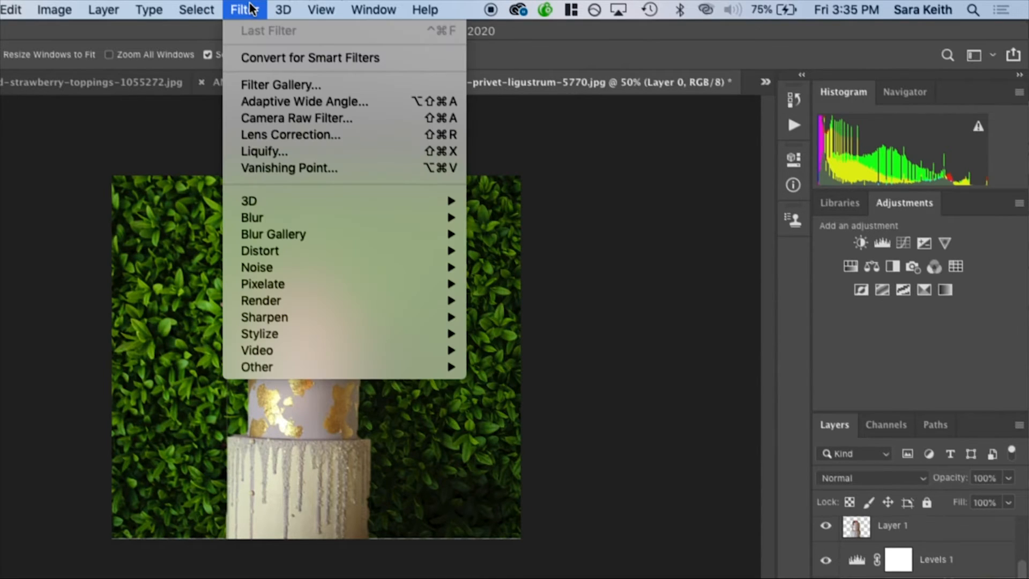
mouse_move(275, 217)
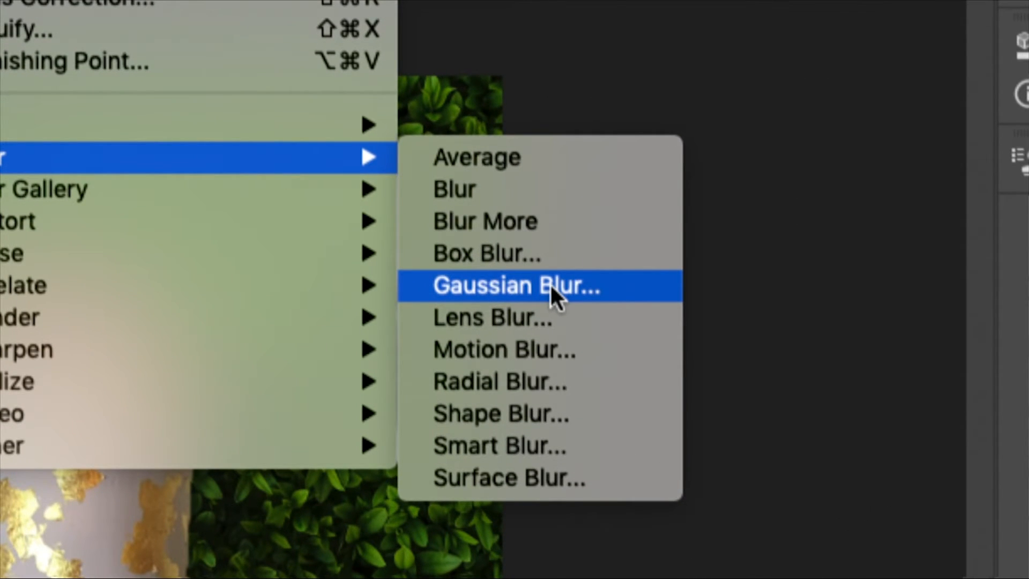
click(550, 285)
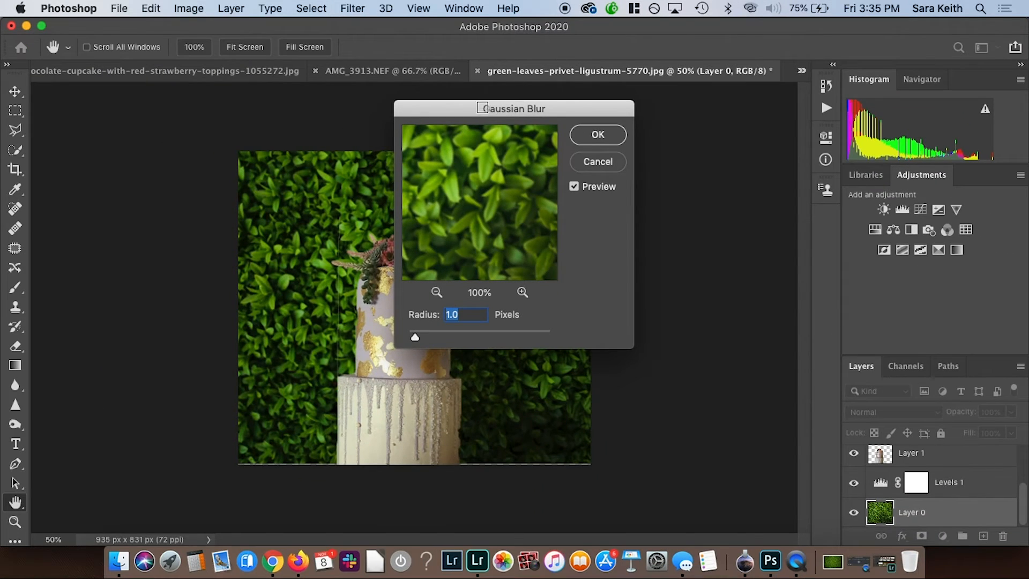
drag(479, 107, 703, 155)
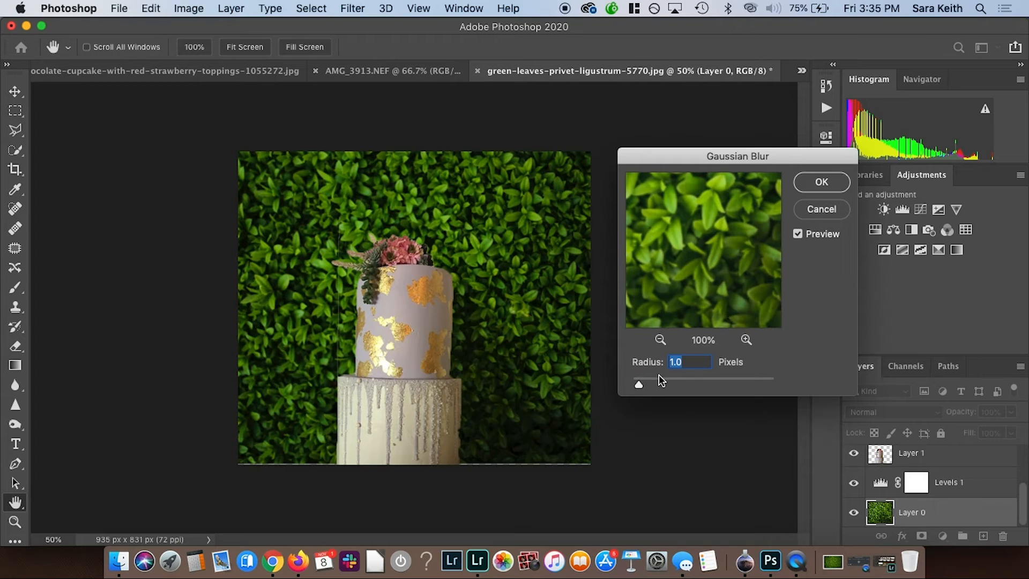
drag(639, 384, 652, 384)
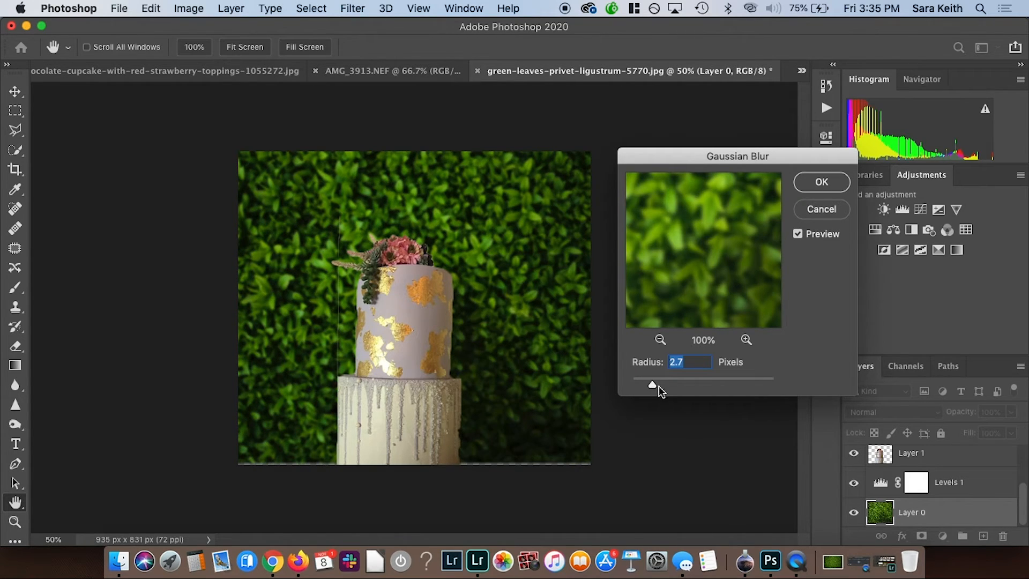
drag(660, 385, 694, 386)
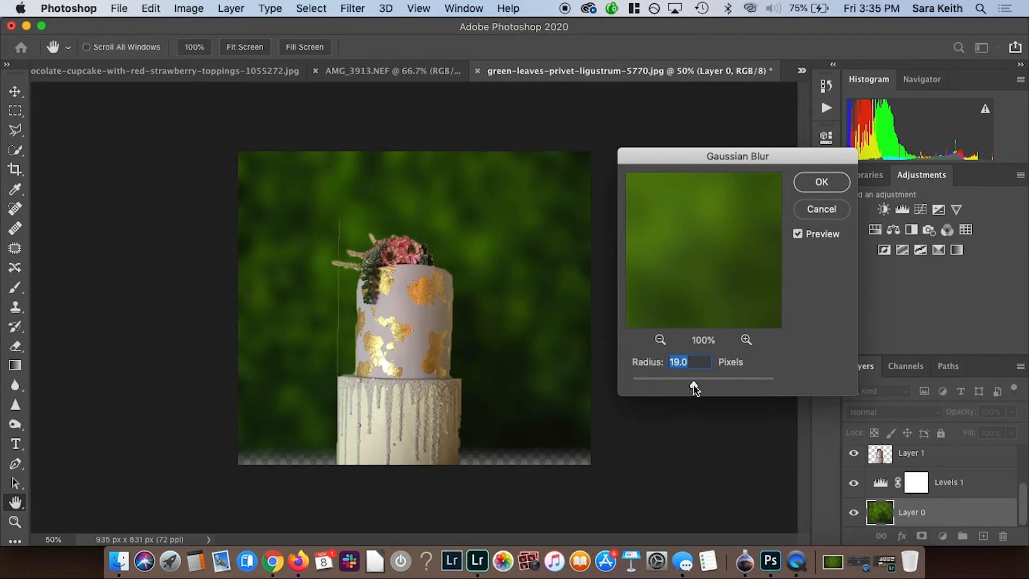
drag(644, 381, 651, 383)
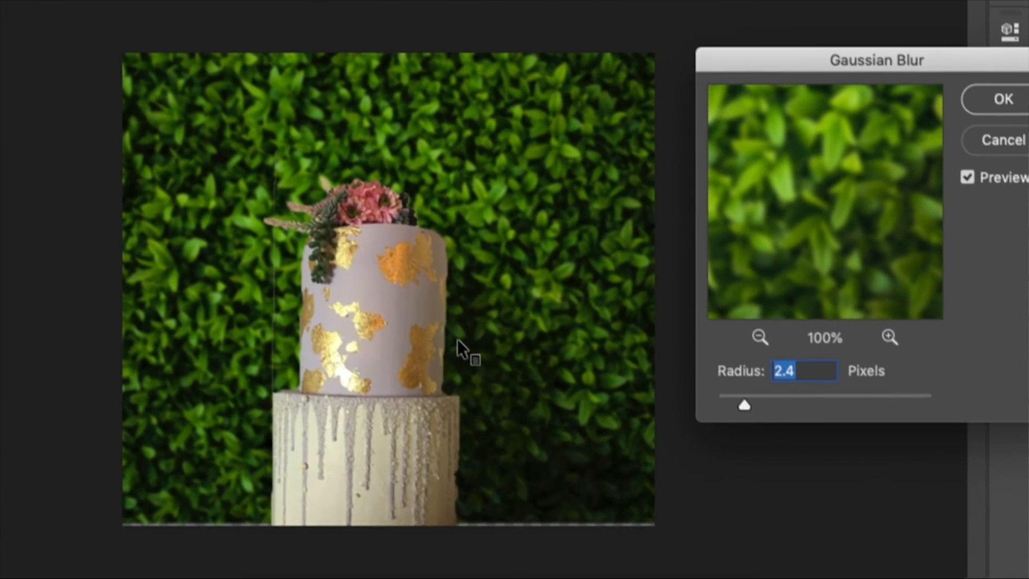
- Compare the hedge with and without the blur preview, and apply the Gaussian Blur at a 3.2-pixel radius
click(974, 177)
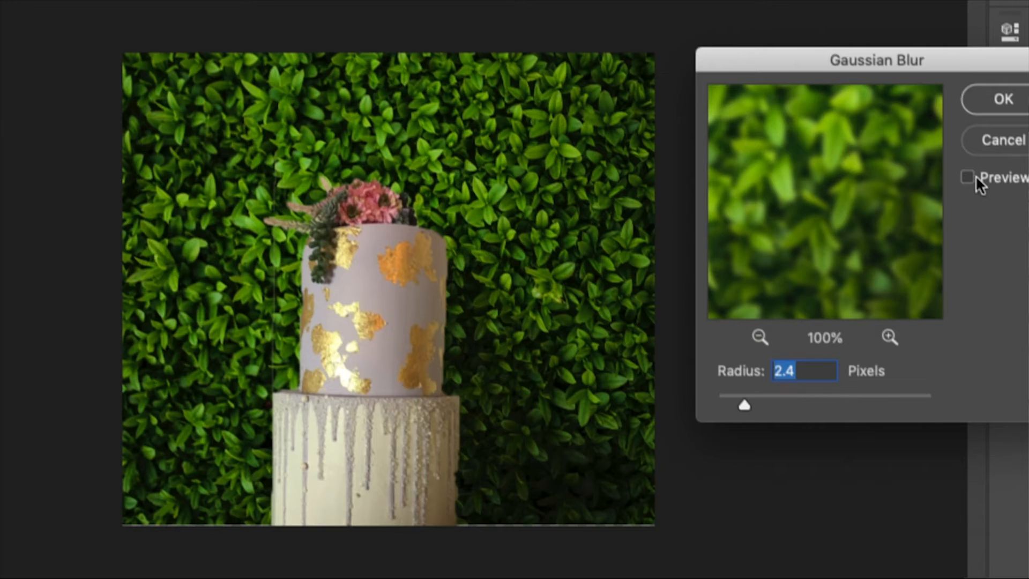
click(974, 179)
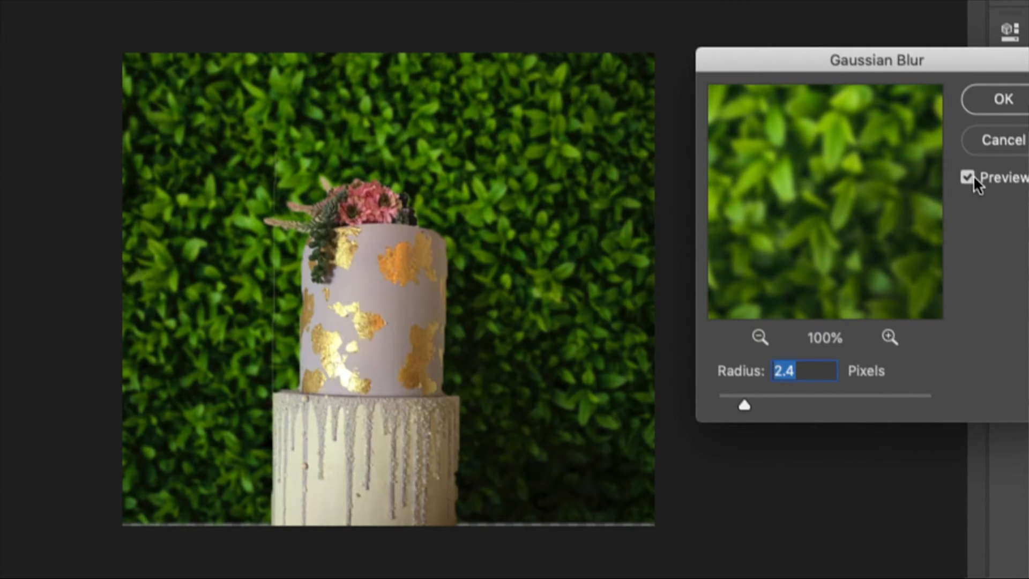
click(973, 180)
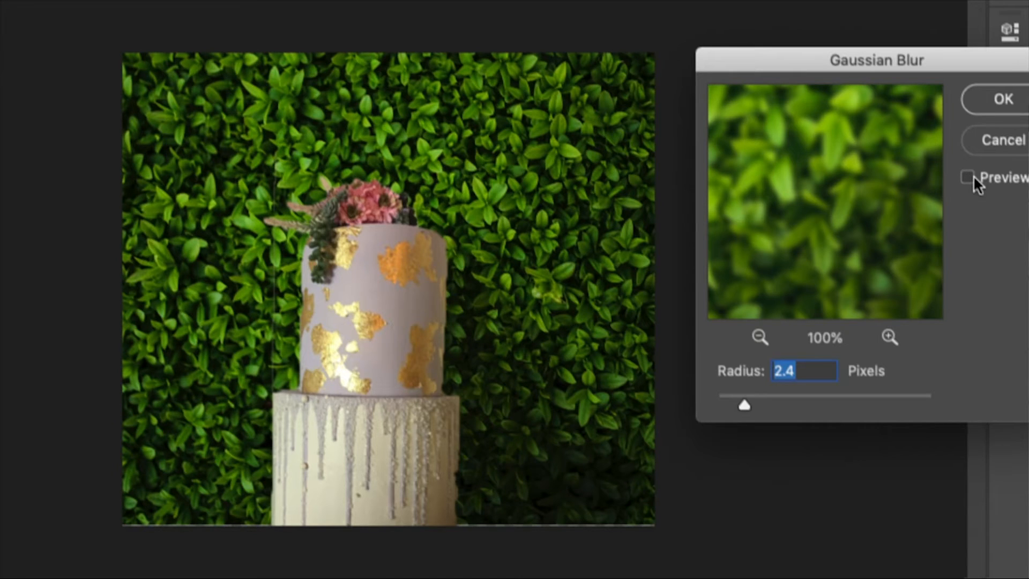
click(973, 180)
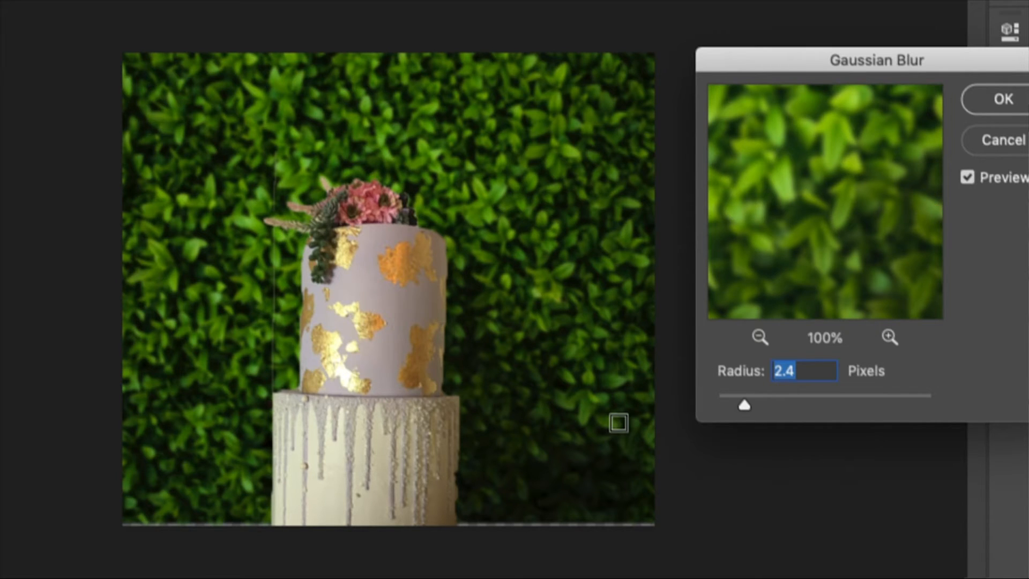
drag(745, 403, 752, 402)
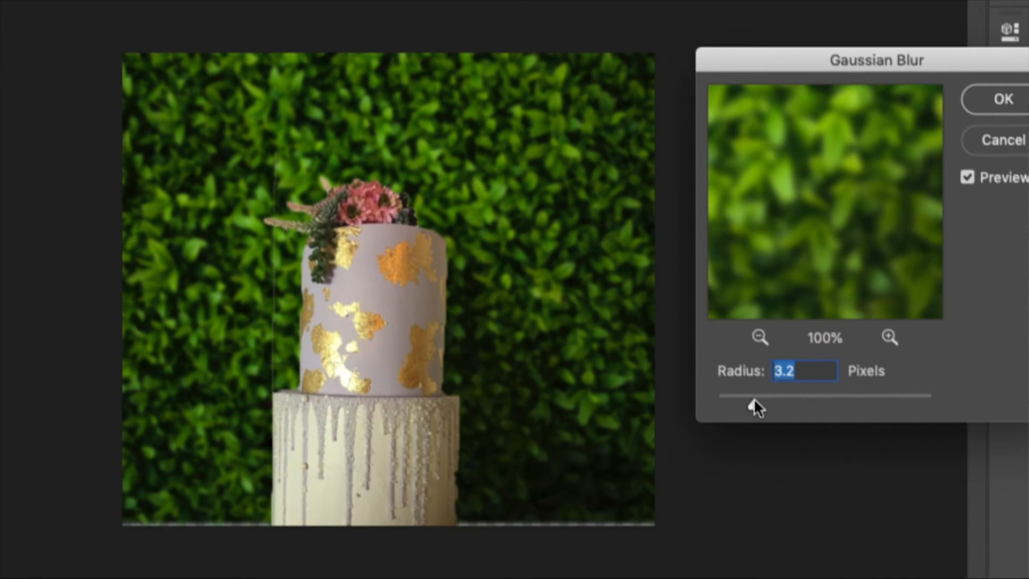
click(982, 101)
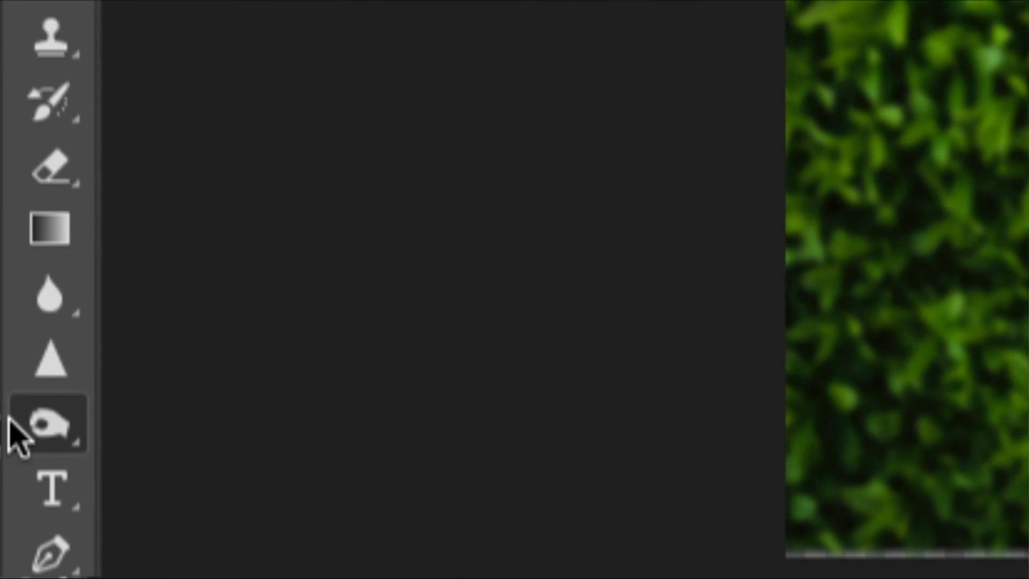
- Activate the Dodge tool with Midtones range and 50% exposure, and select the cake's Layer 1
click(11, 424)
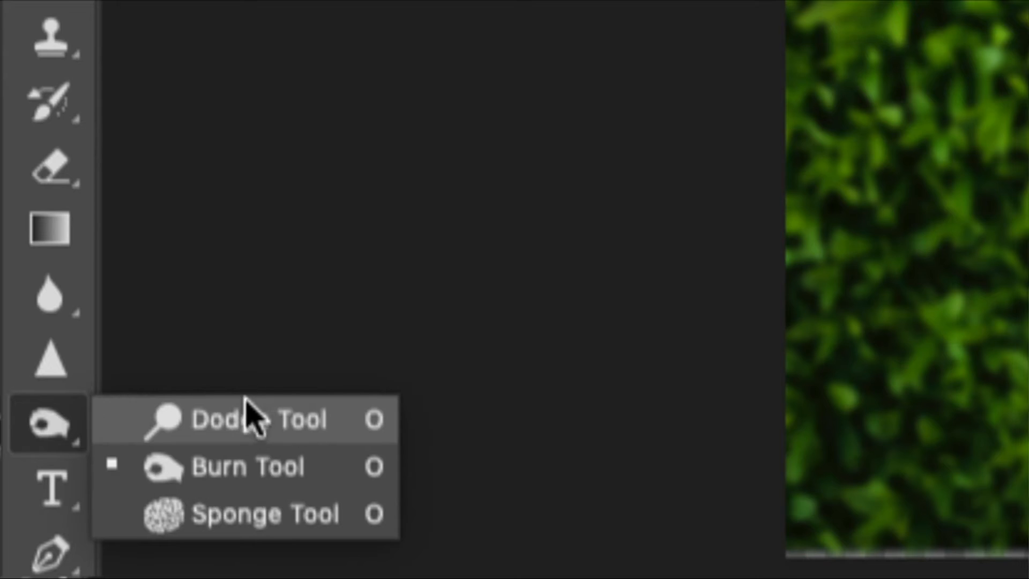
click(175, 420)
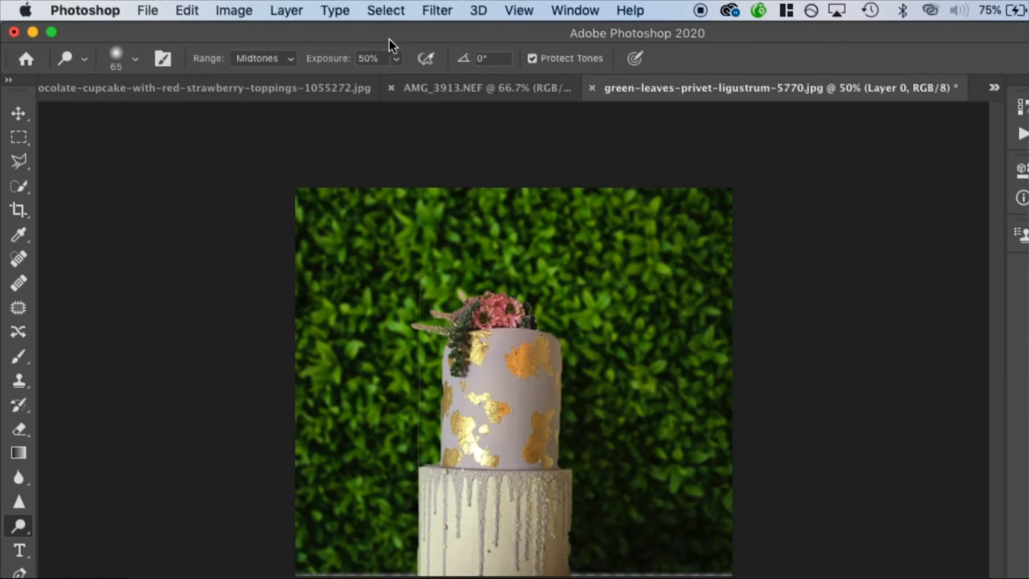
click(397, 58)
click(396, 59)
key(Return)
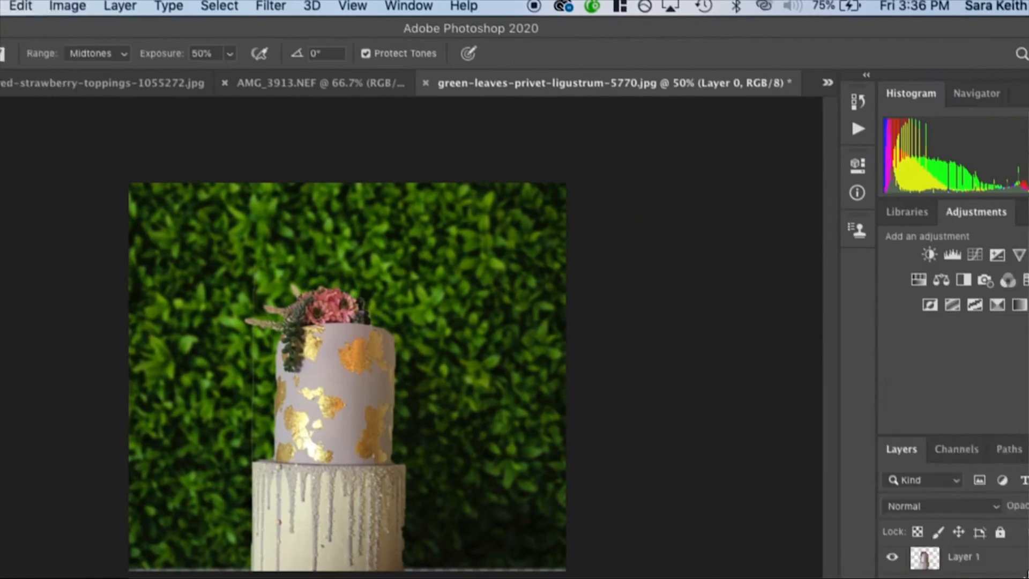
scroll(935, 500, up, 3)
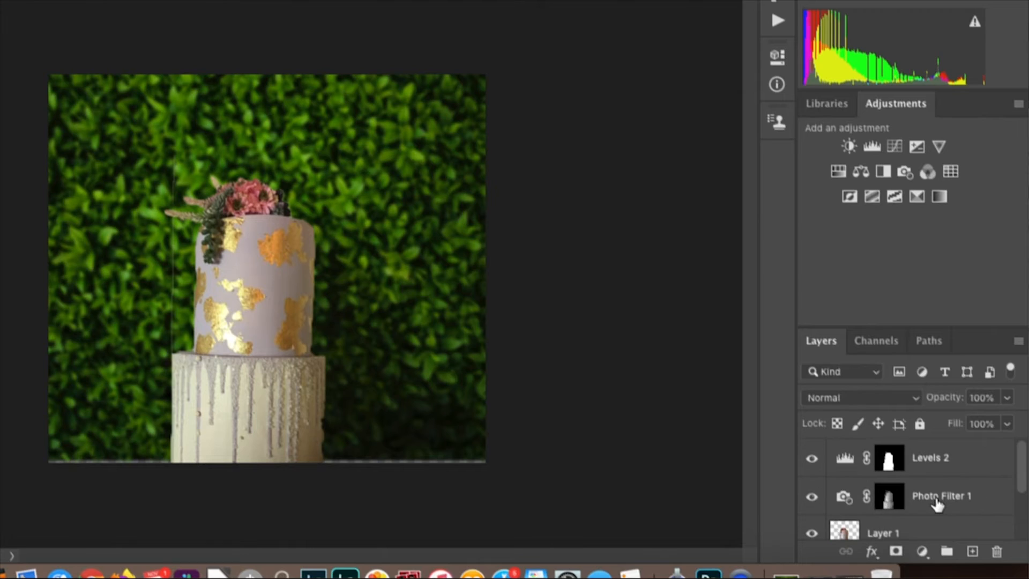
scroll(935, 503, down, 1)
click(935, 499)
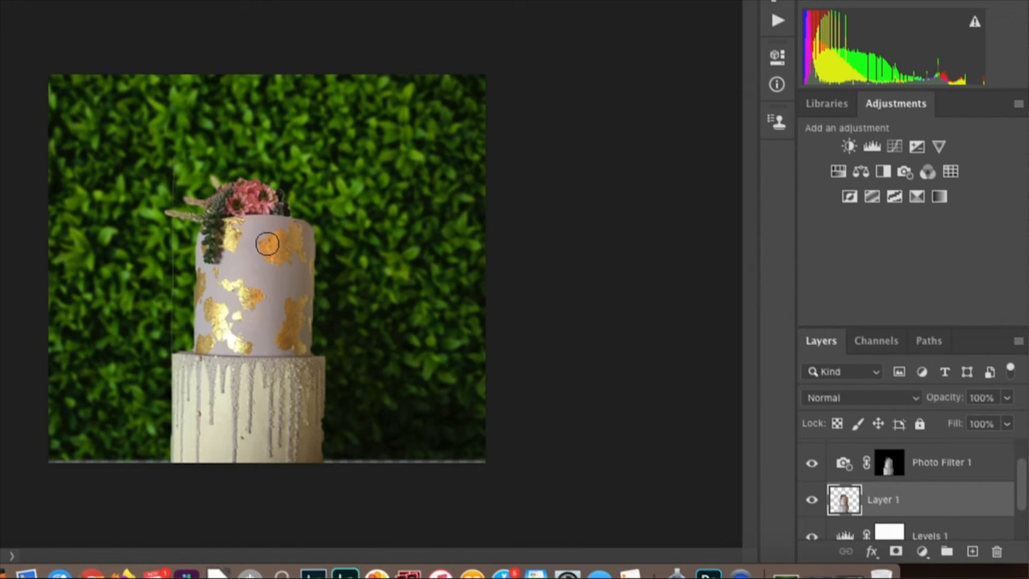
- Enlarge the Dodge brush to 125 and brighten the right side of both cake tiers, redoing the upper stroke
key(bracketright)
key(bracketright)
key(bracketright)
key(bracketright)
mouse_move(297, 239)
mouse_down()
mouse_move(297, 345)
mouse_move(298, 246)
mouse_move(278, 346)
mouse_move(315, 383)
mouse_move(302, 469)
mouse_move(311, 384)
mouse_move(283, 467)
mouse_move(283, 362)
mouse_move(302, 238)
mouse_move(288, 239)
mouse_move(298, 241)
mouse_move(304, 440)
mouse_up()
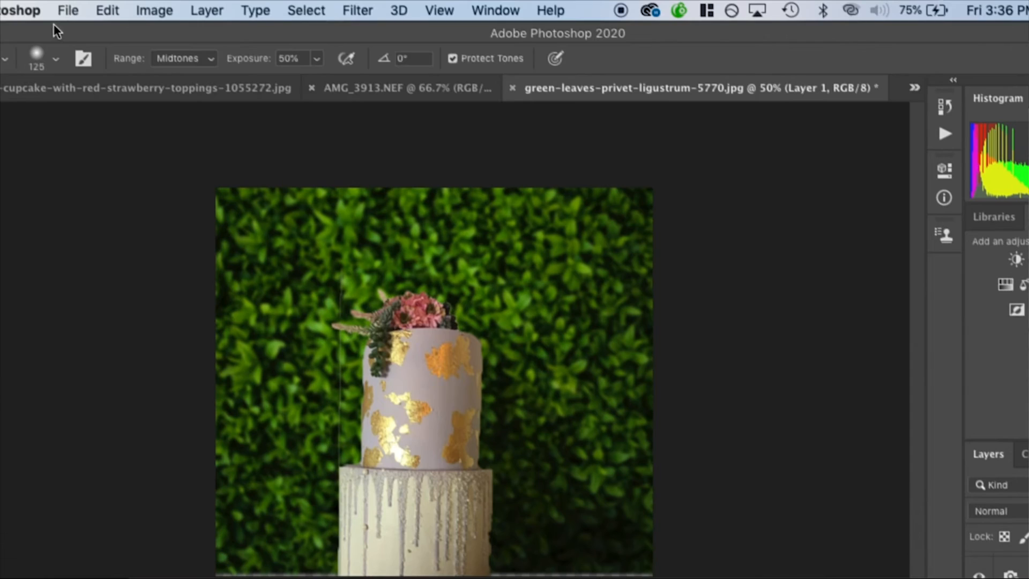
click(114, 11)
click(123, 48)
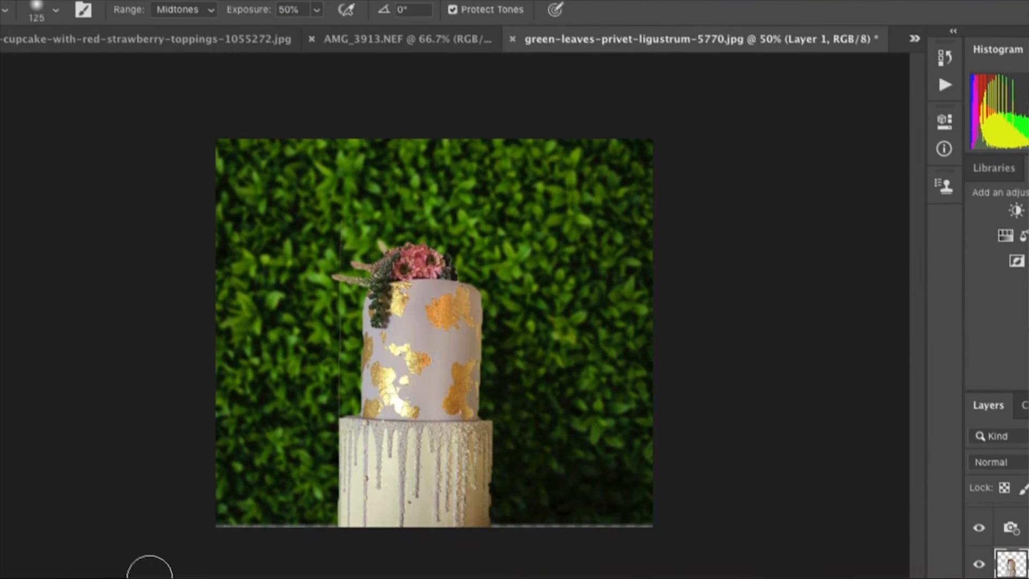
mouse_move(466, 494)
mouse_down()
mouse_move(466, 525)
mouse_move(476, 474)
mouse_move(485, 507)
mouse_move(485, 481)
mouse_up()
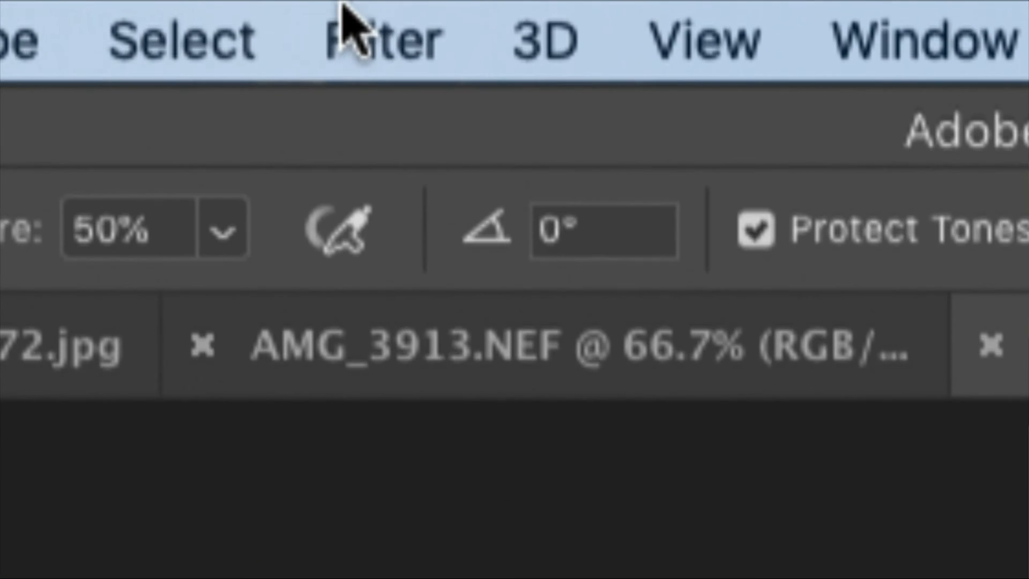
click(345, 4)
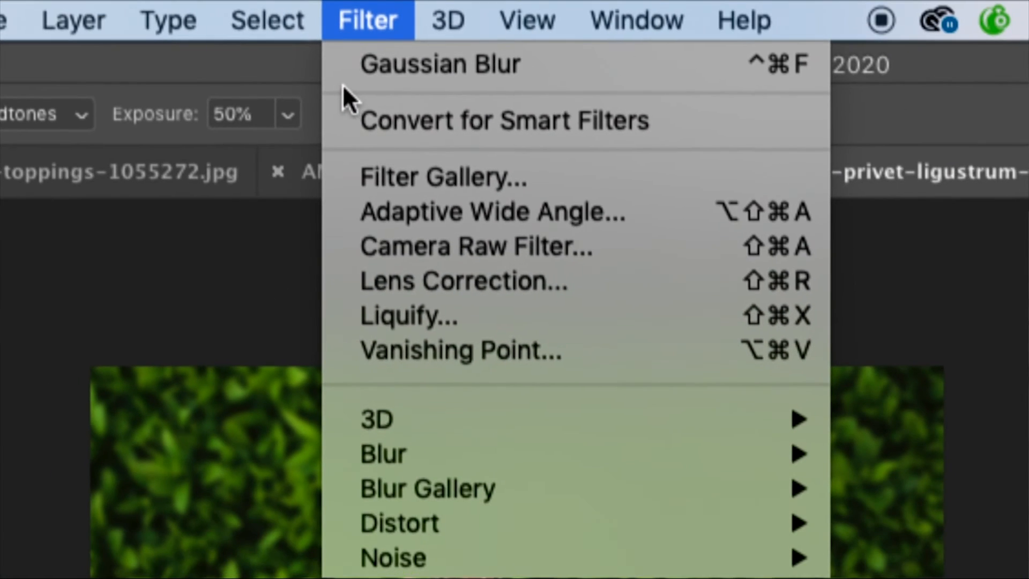
mouse_move(408, 449)
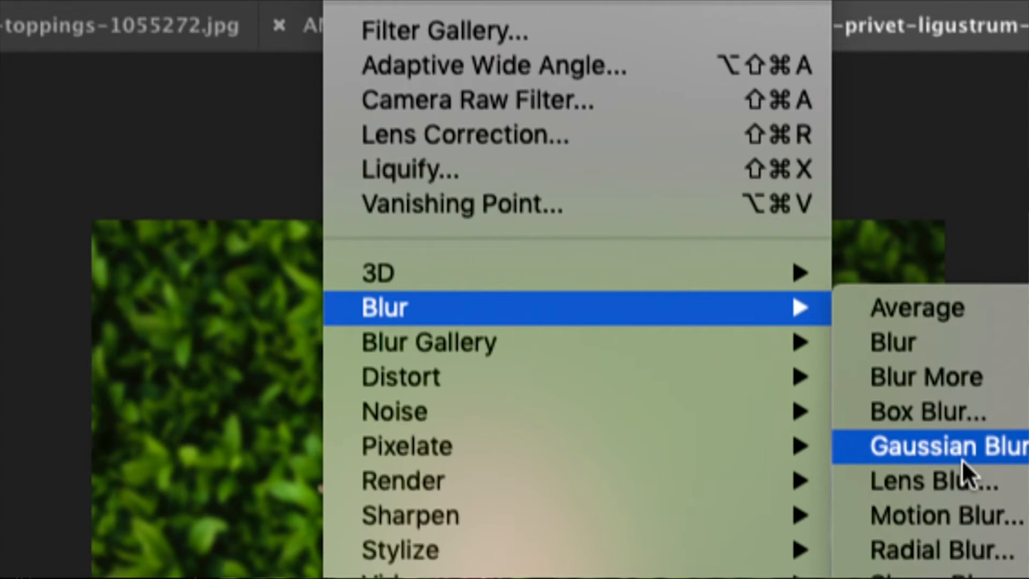
click(907, 193)
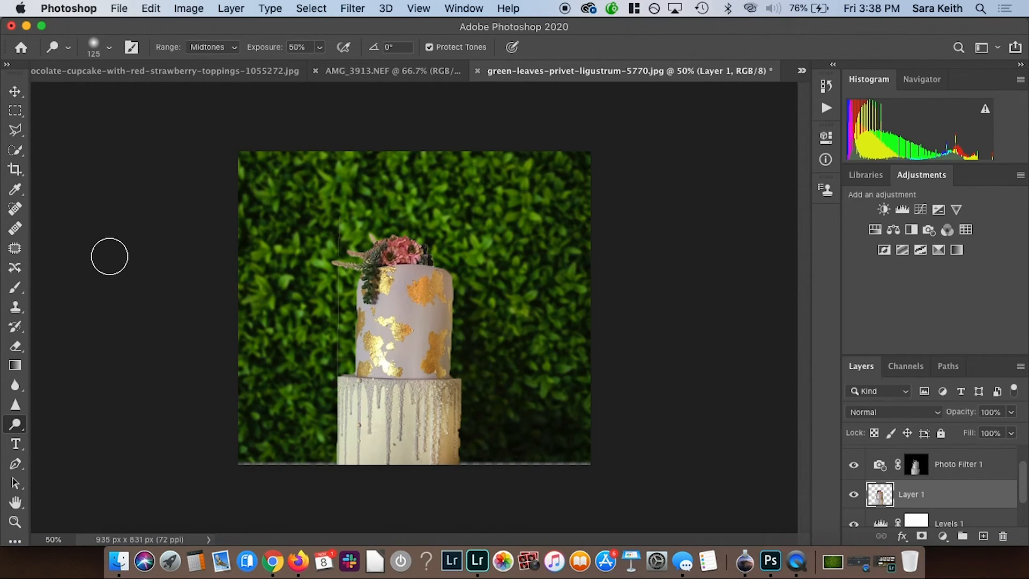
click(118, 9)
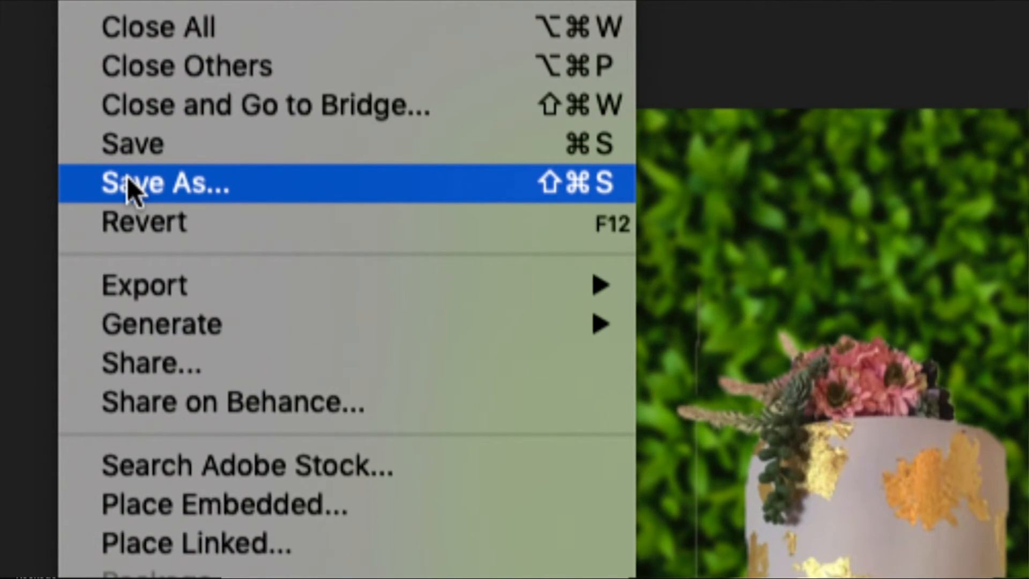
click(157, 179)
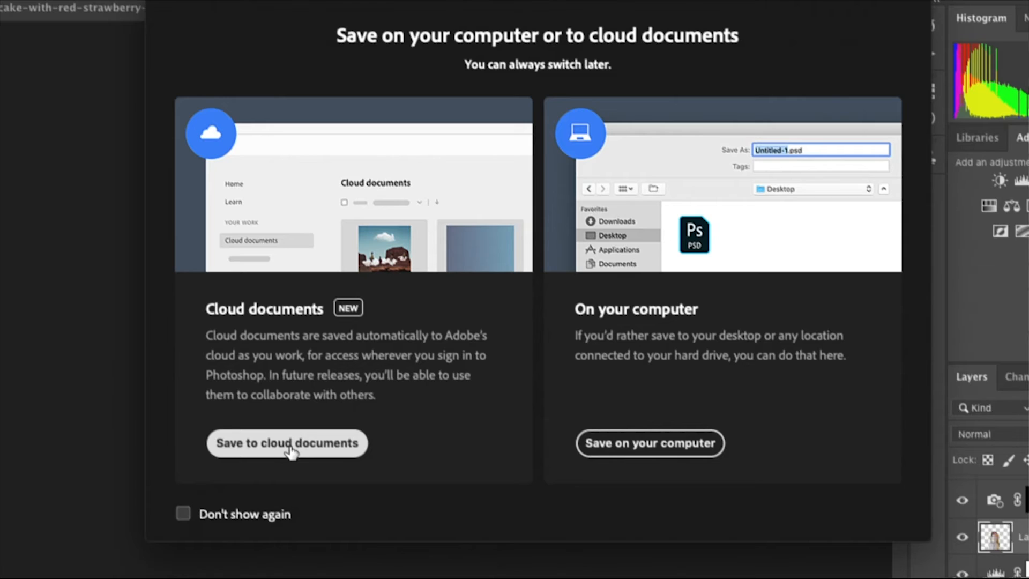
click(615, 440)
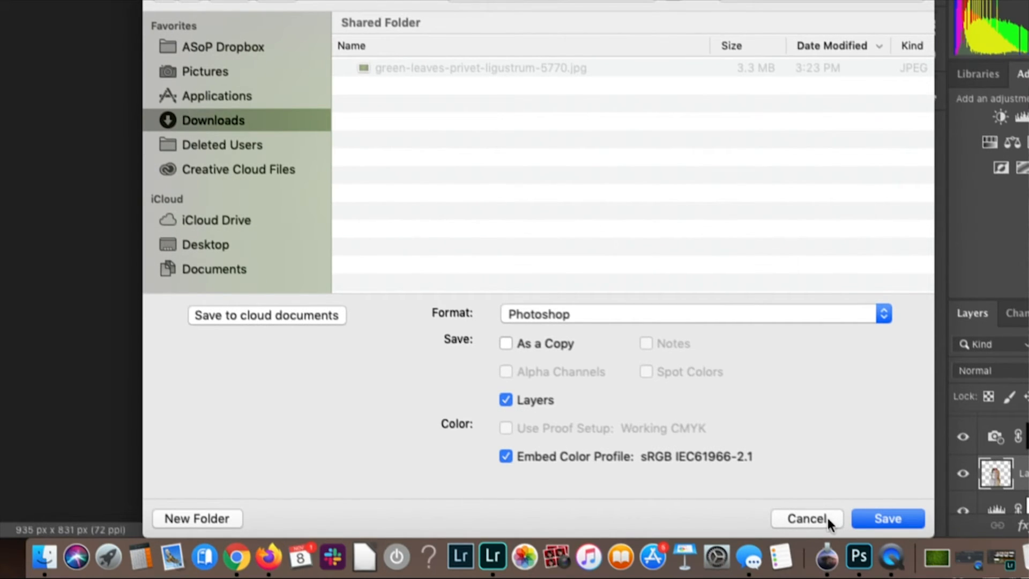
click(806, 518)
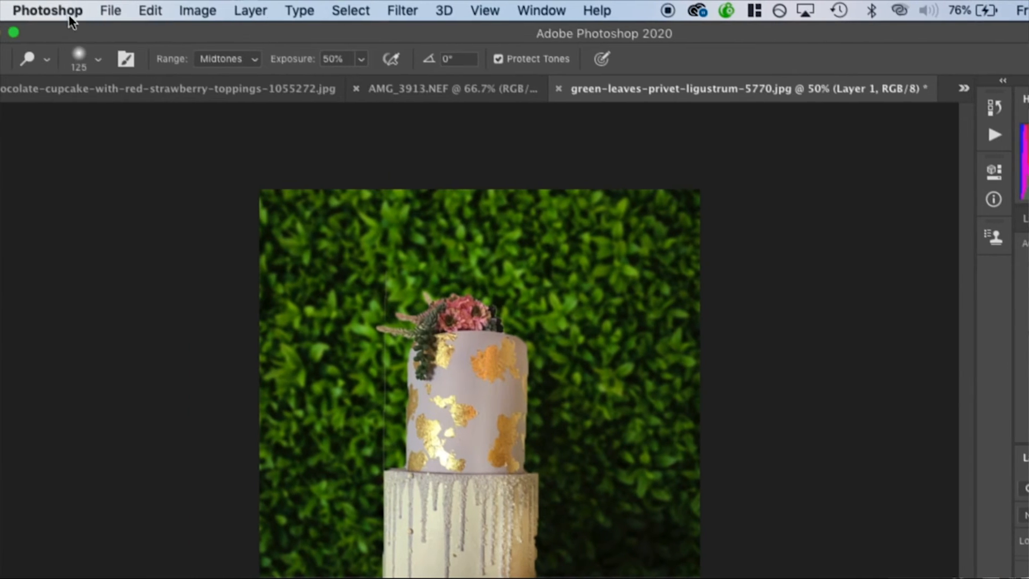
- Try saving the composite on the computer with Save As, choose the JPEG format, and cancel the save
click(111, 10)
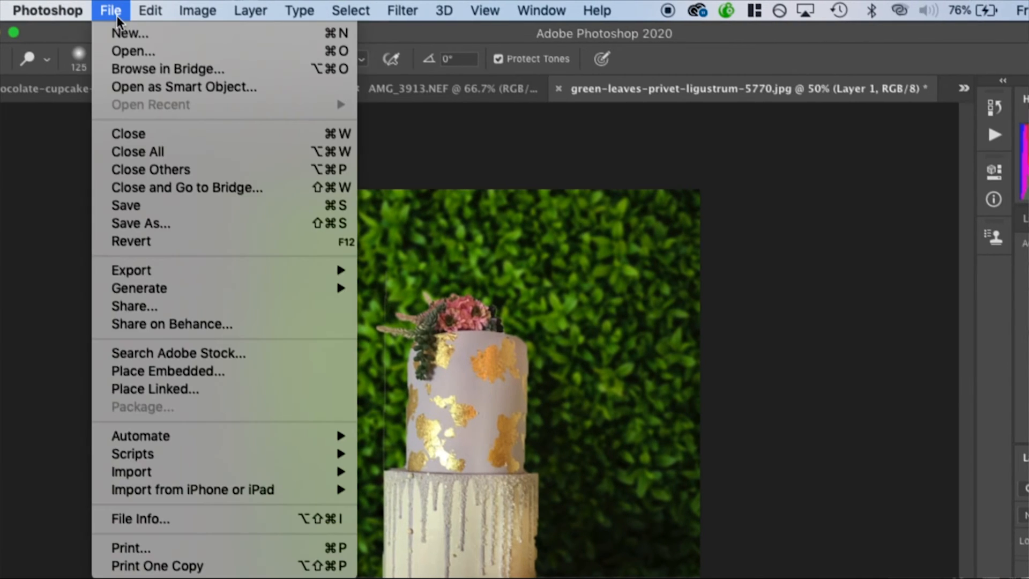
click(146, 227)
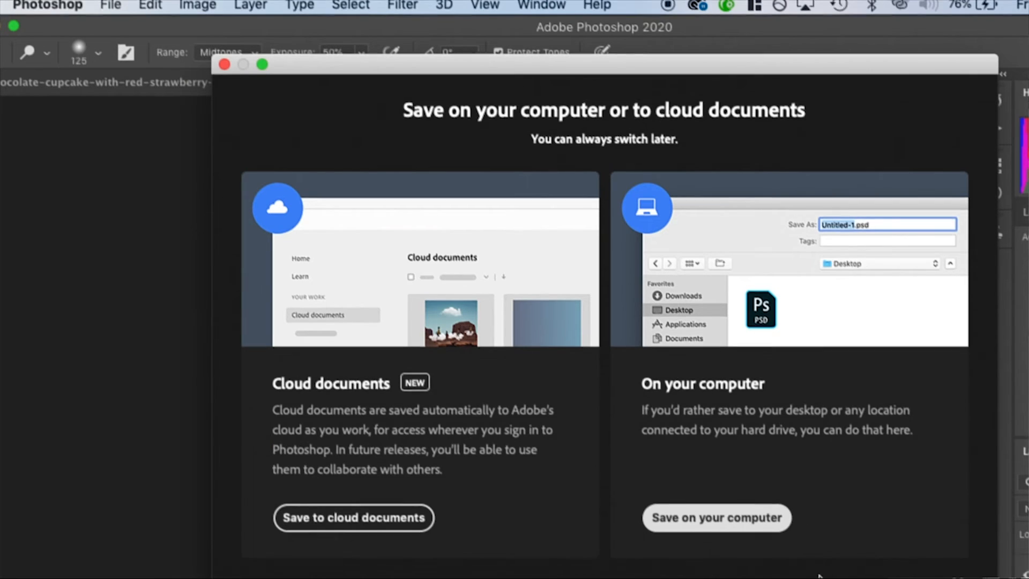
key(Return)
click(645, 368)
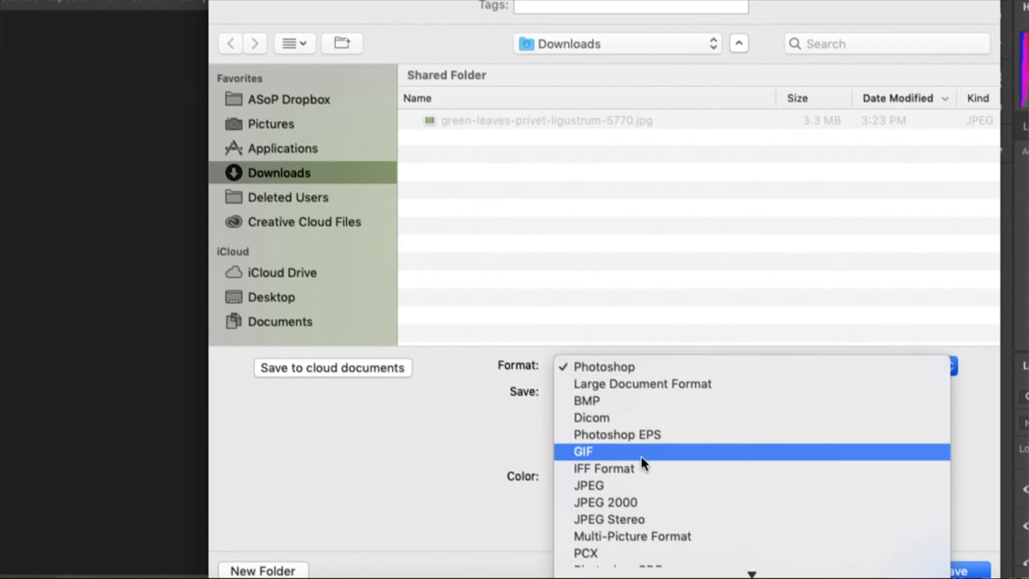
click(640, 485)
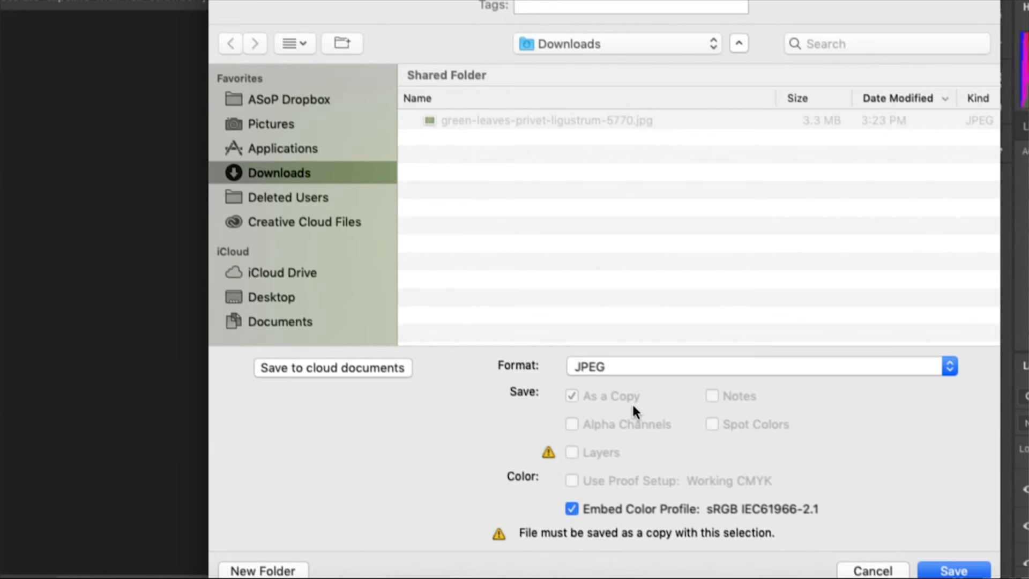
click(870, 569)
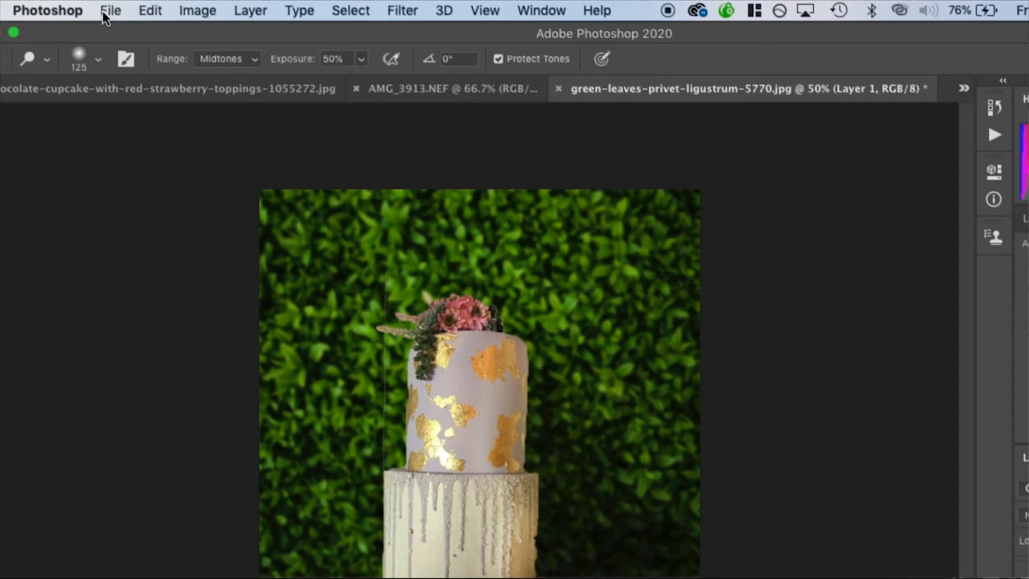
- Try a Save for Web export of the composite as JPEG at quality 80, and cancel it
click(104, 11)
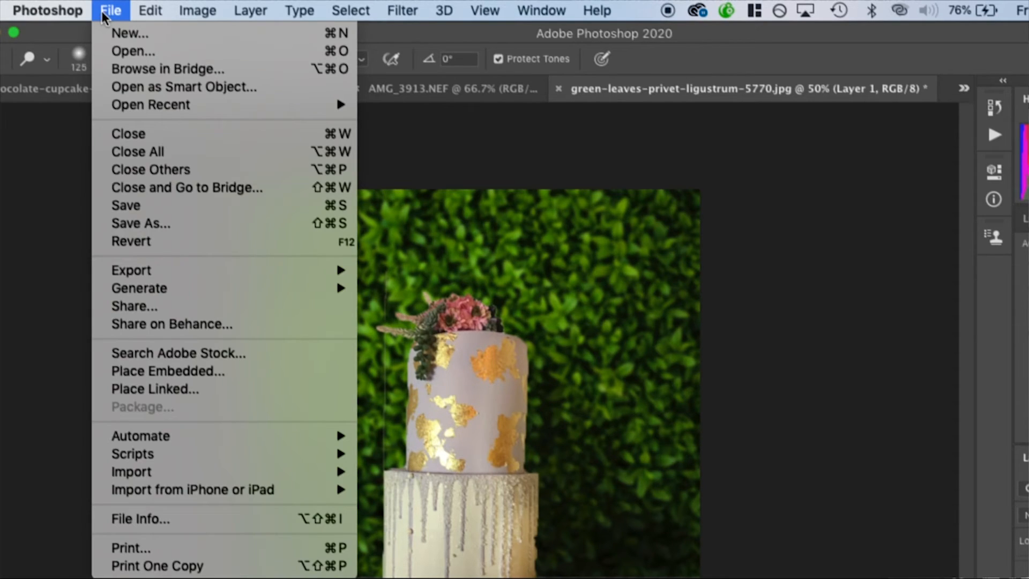
mouse_move(138, 275)
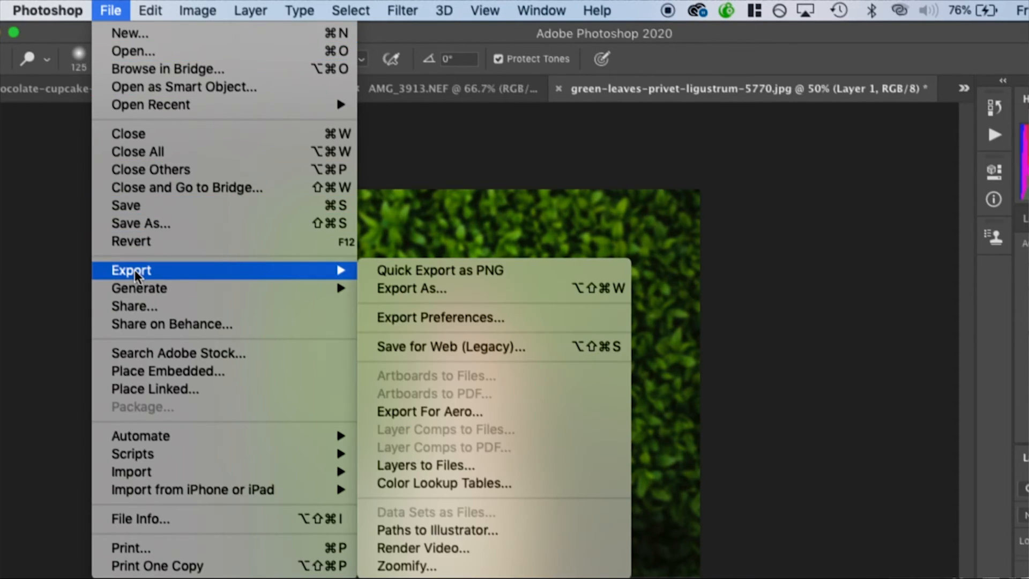
click(432, 346)
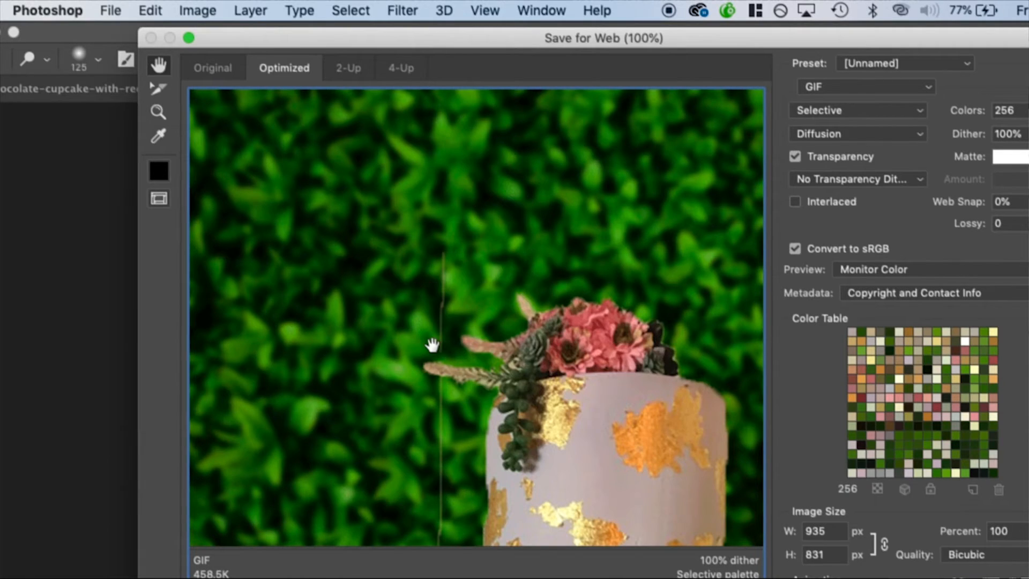
click(861, 85)
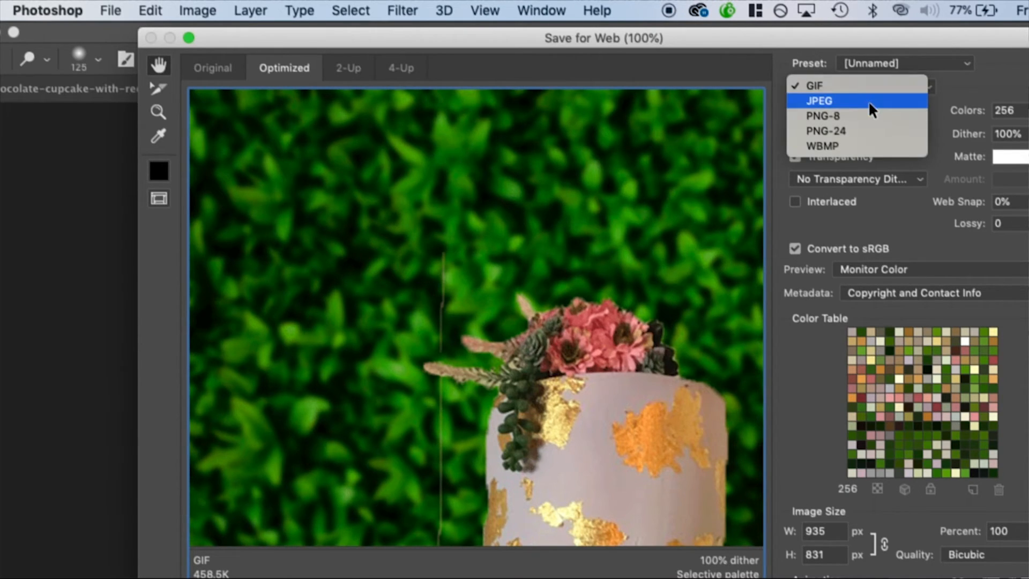
click(868, 101)
click(869, 103)
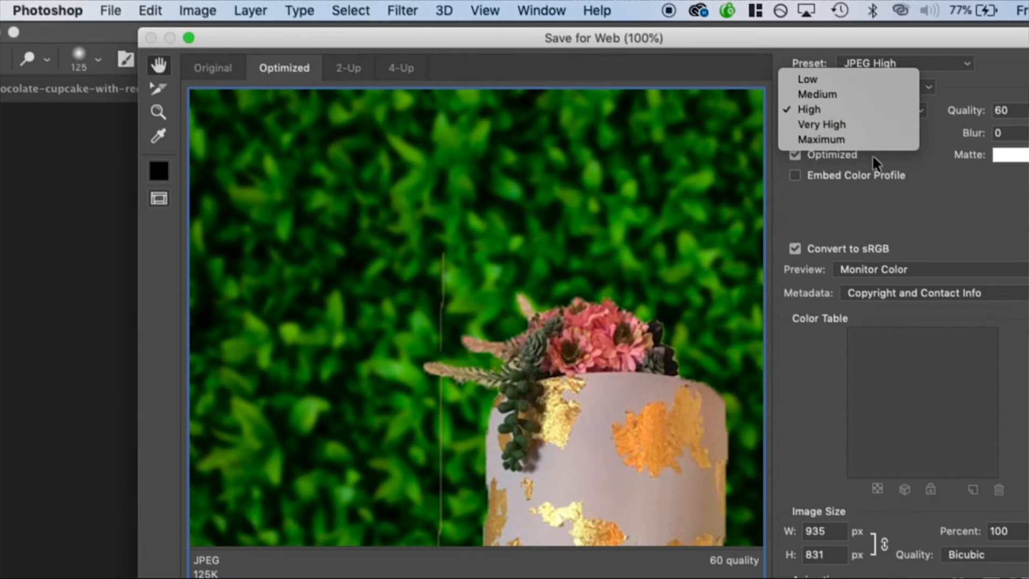
click(855, 197)
click(809, 110)
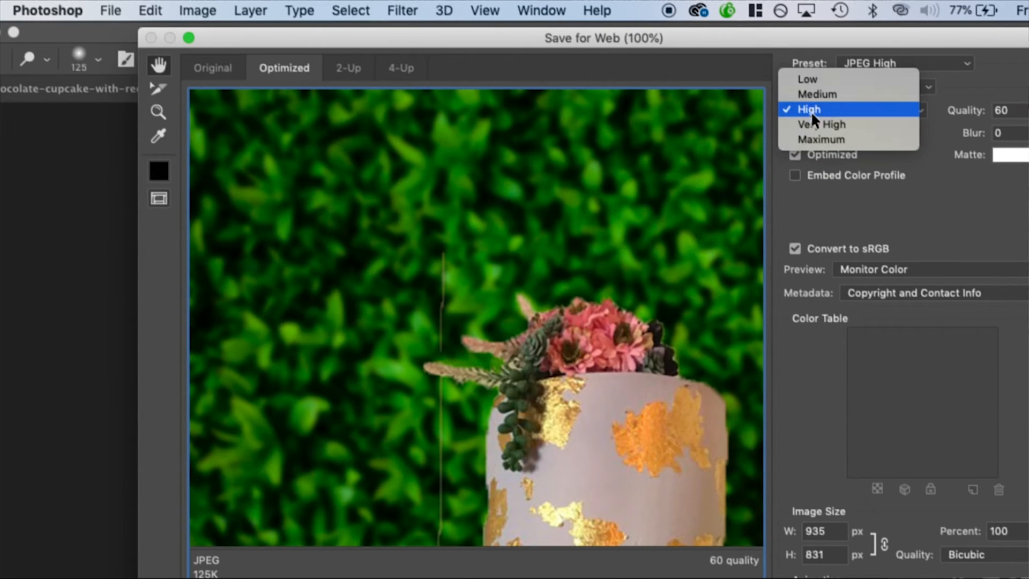
click(938, 189)
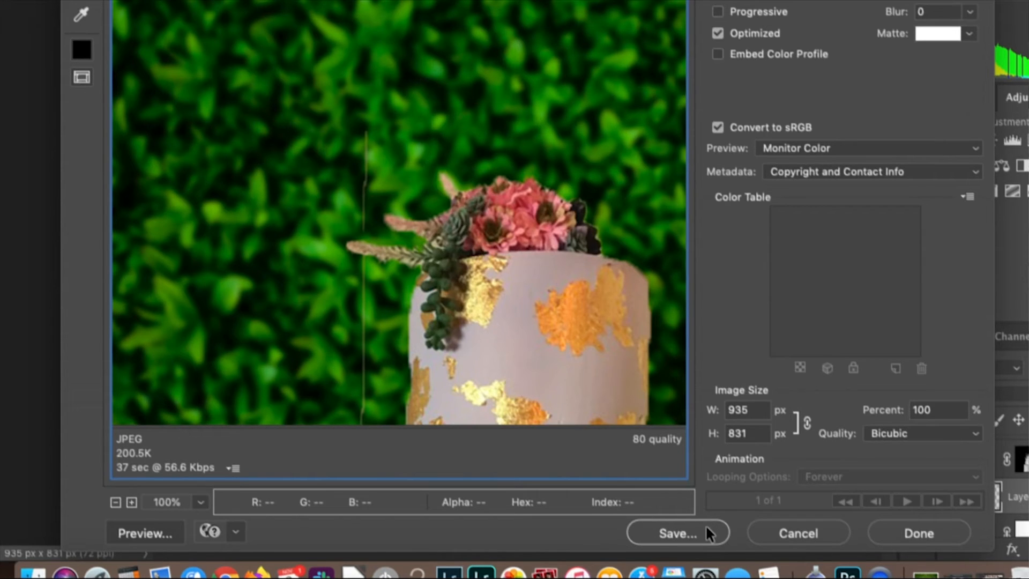
click(766, 532)
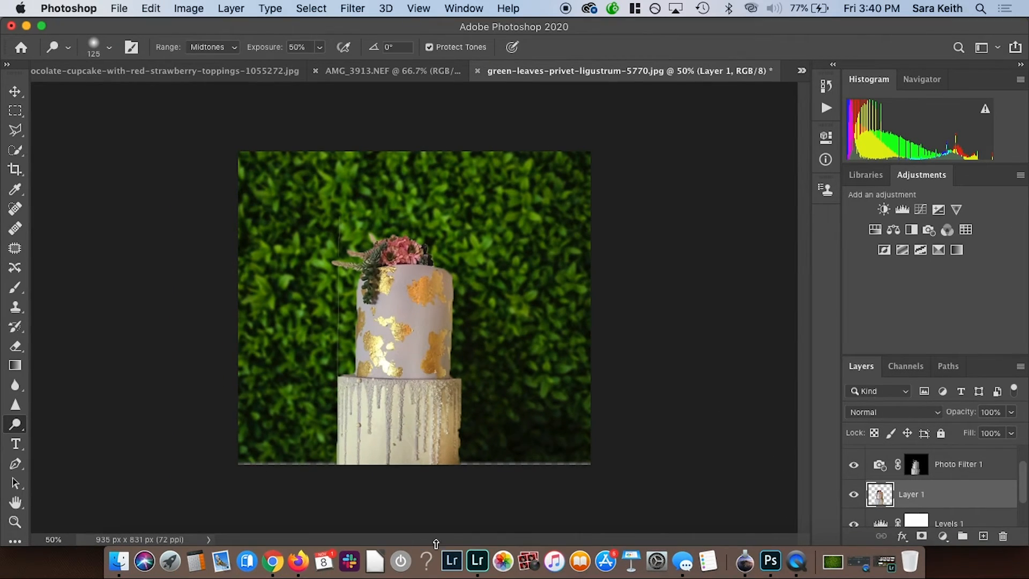
- Switch to Lightroom in full screen and bring the Desktop images AMG_3913.NEF through IMG_9033.jpeg into the import review
click(477, 560)
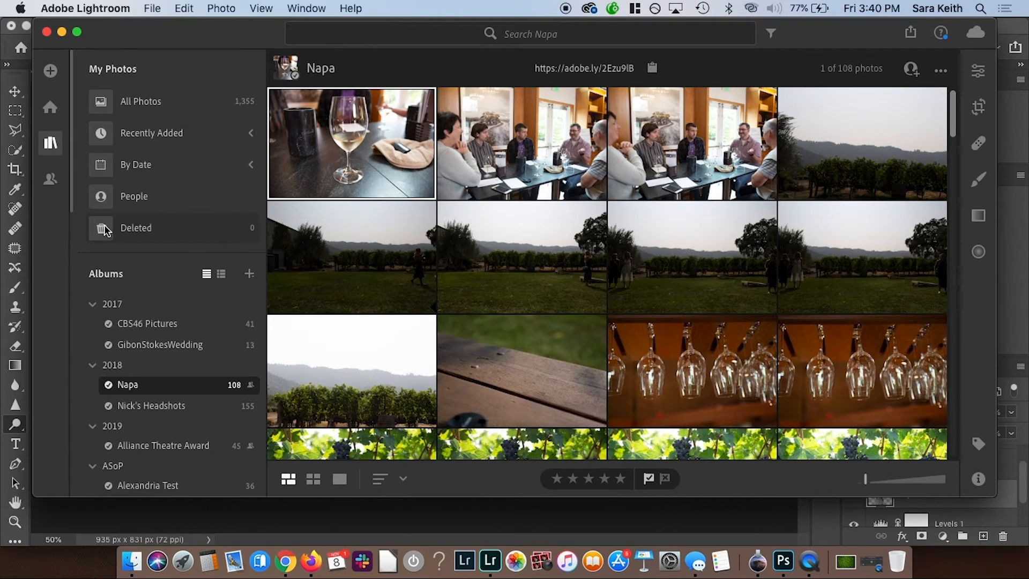
click(78, 32)
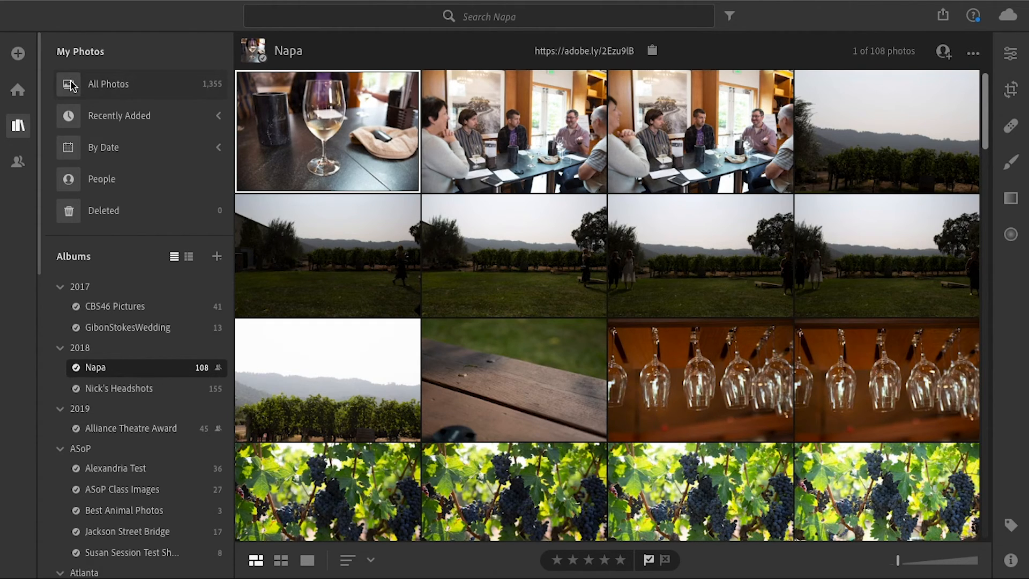
click(18, 53)
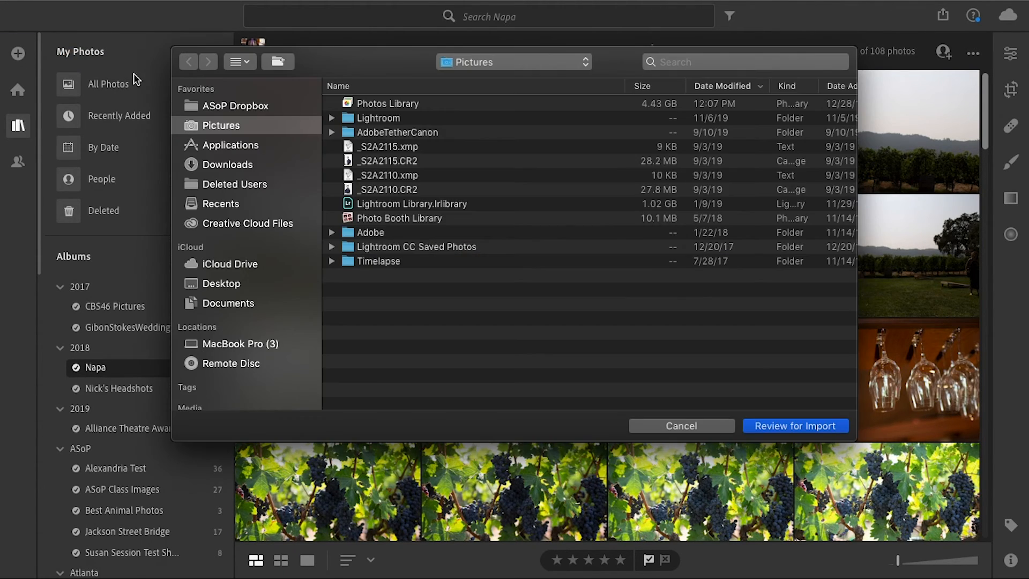
click(231, 284)
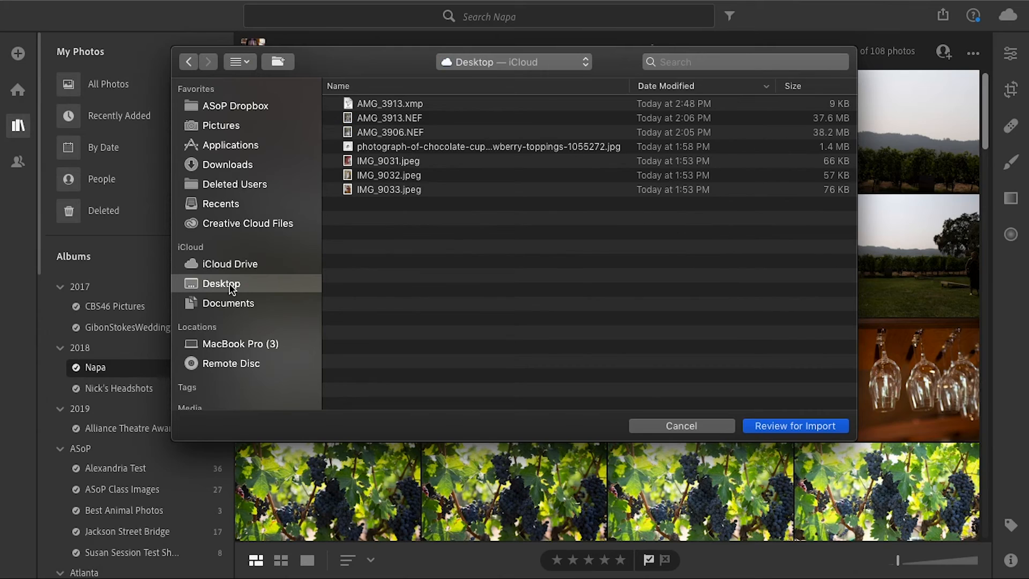
click(427, 118)
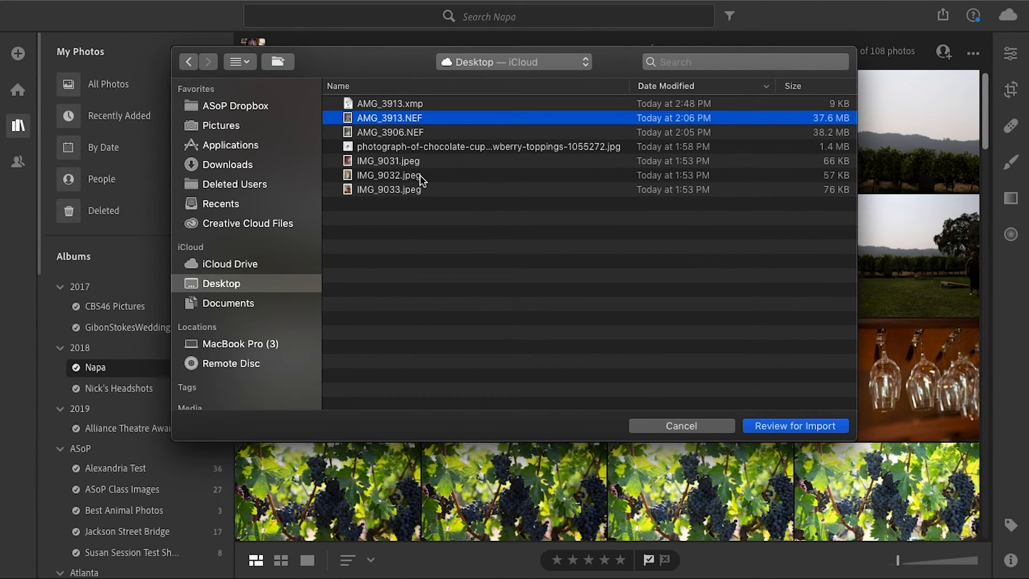
shift+click(419, 190)
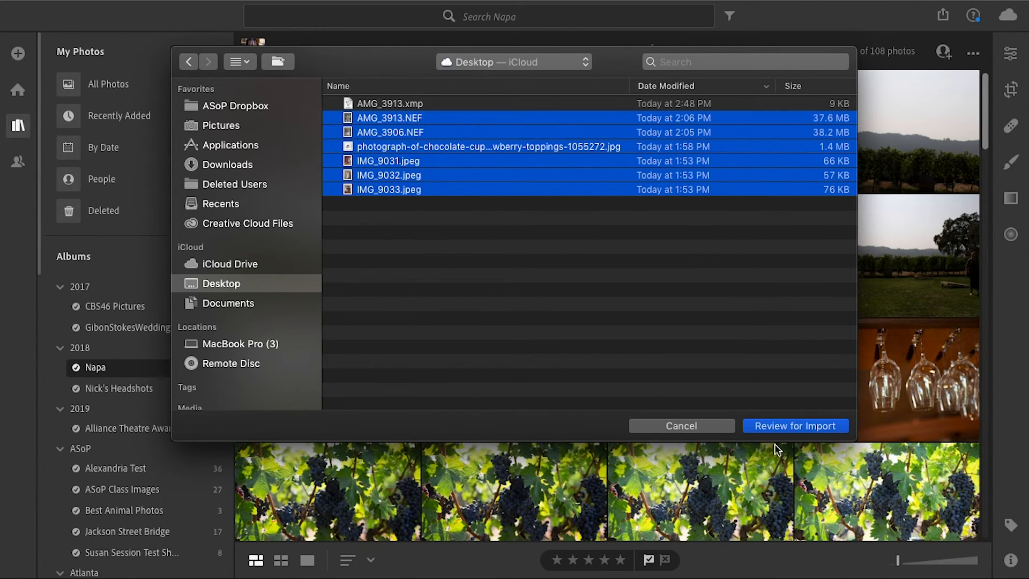
click(806, 431)
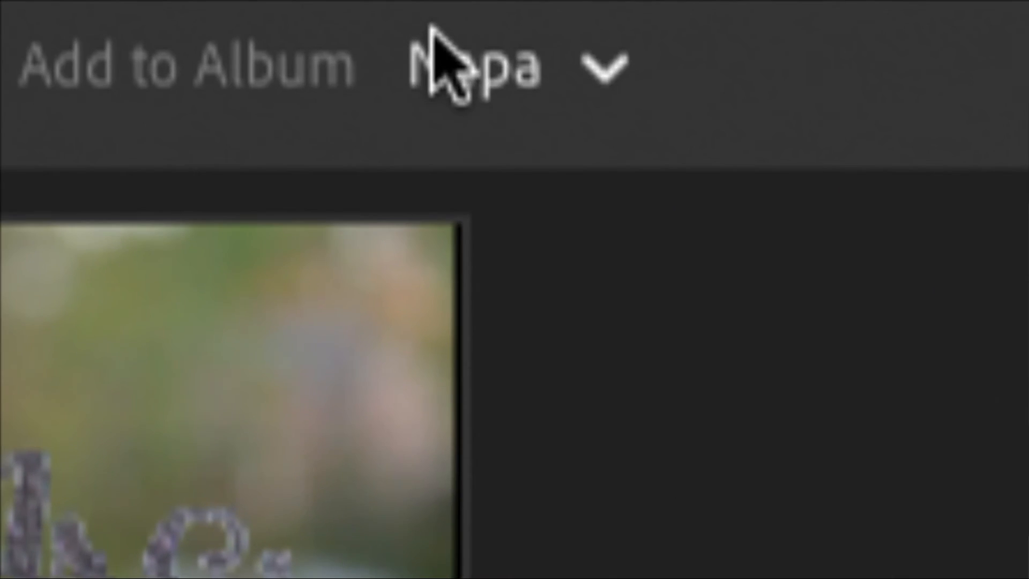
- Create a new album named Cakes for the import and add the six selected photos to it
click(523, 75)
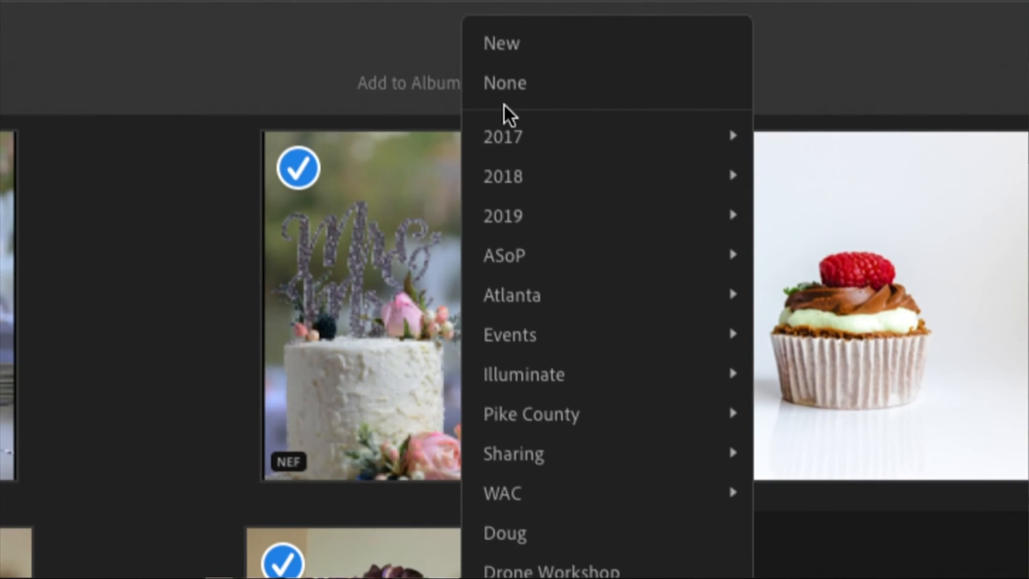
click(524, 41)
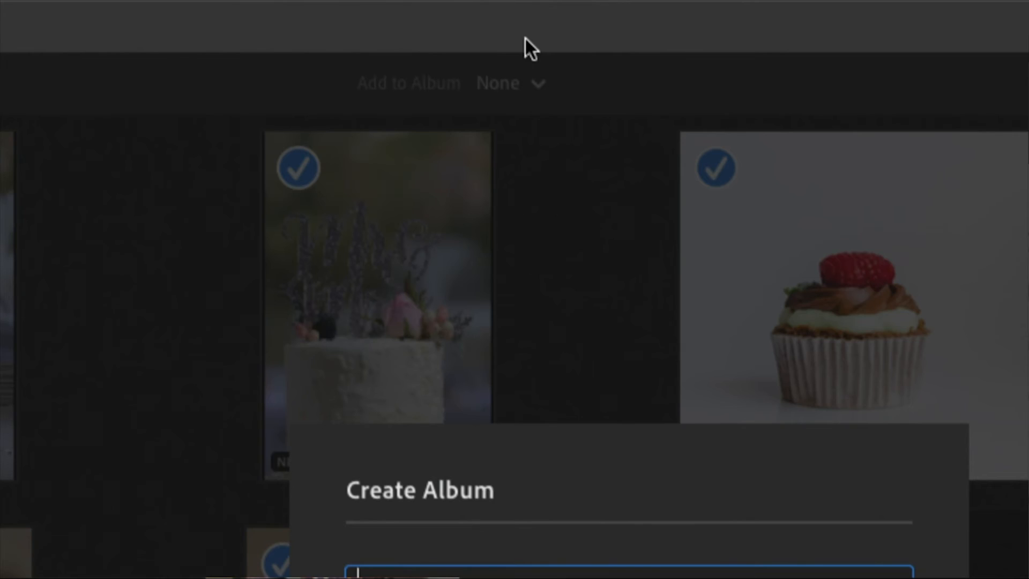
text(C)
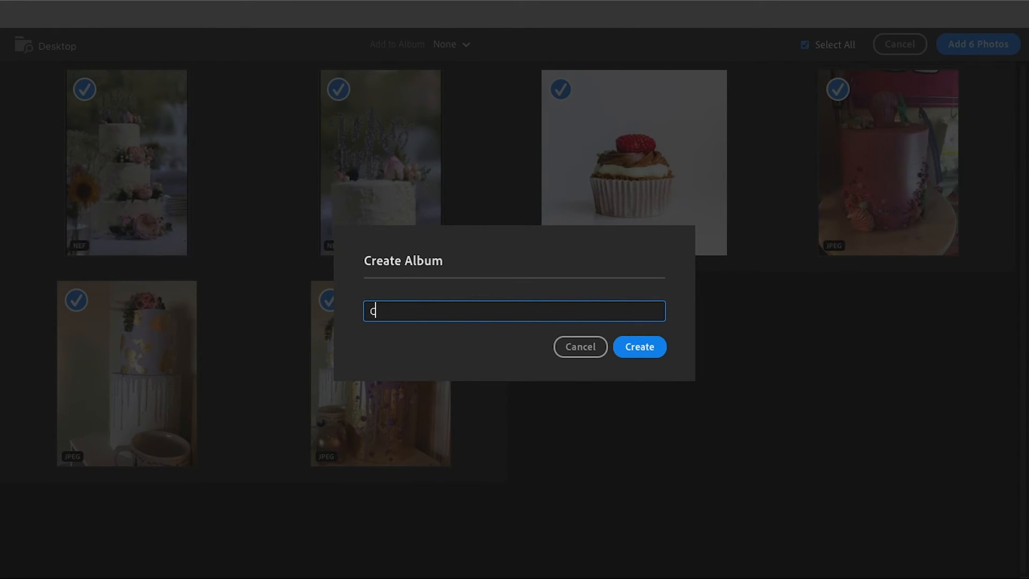
text(akes)
key(Return)
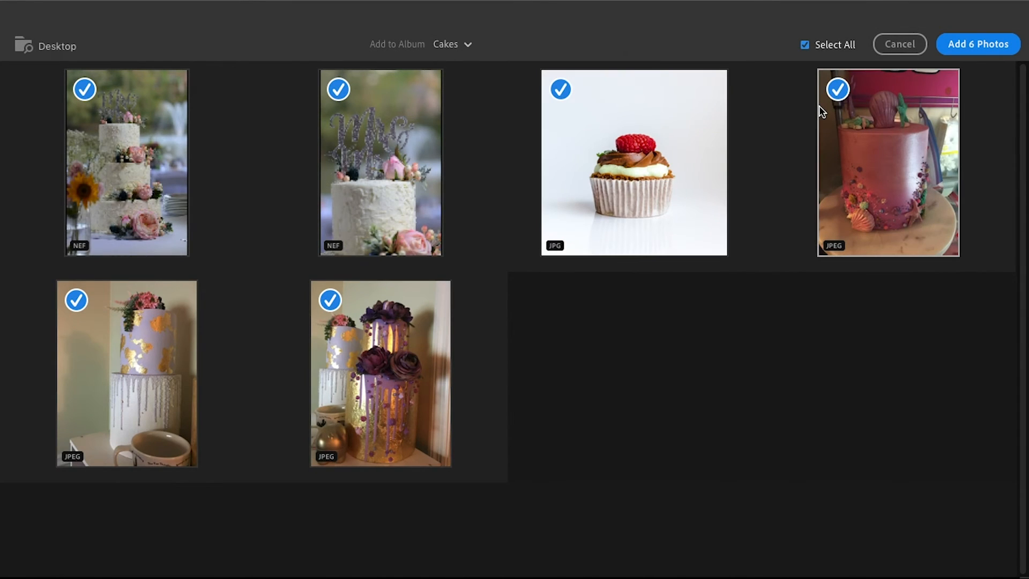
click(994, 38)
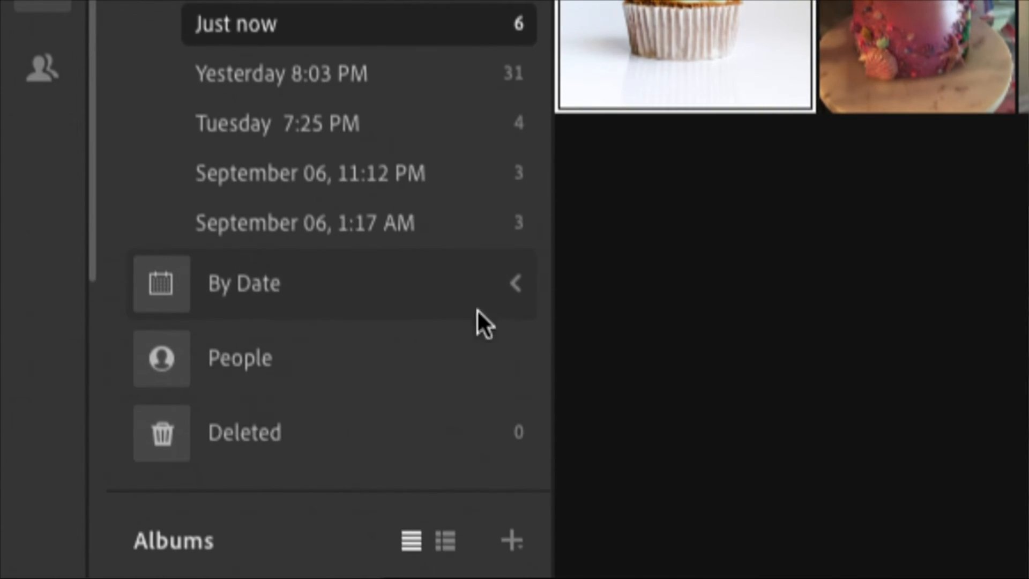
- Browse the library by date through the months of 2019 and 2017, and show the August 2017 photos
click(514, 500)
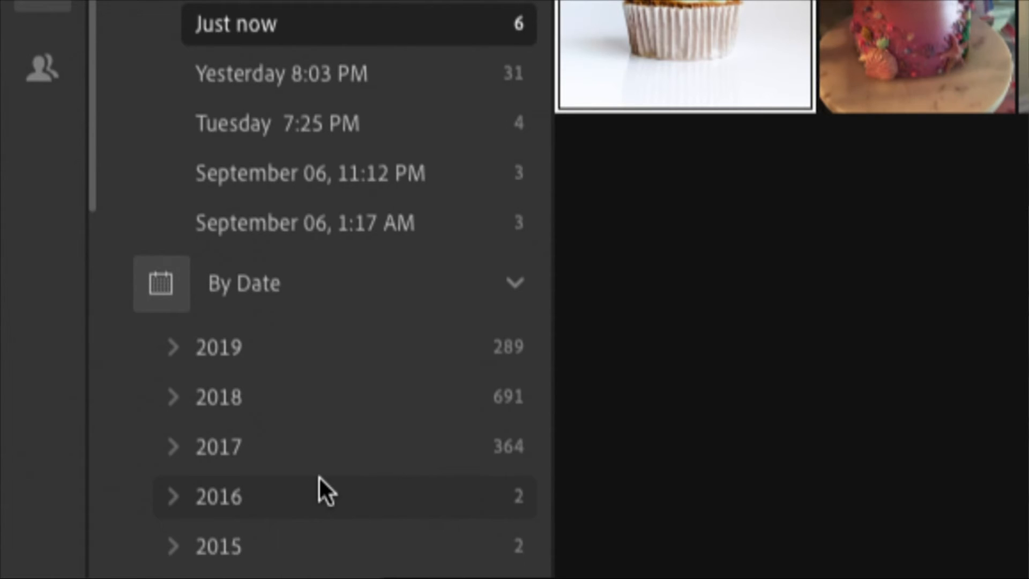
click(186, 338)
scroll(225, 480, down, 8)
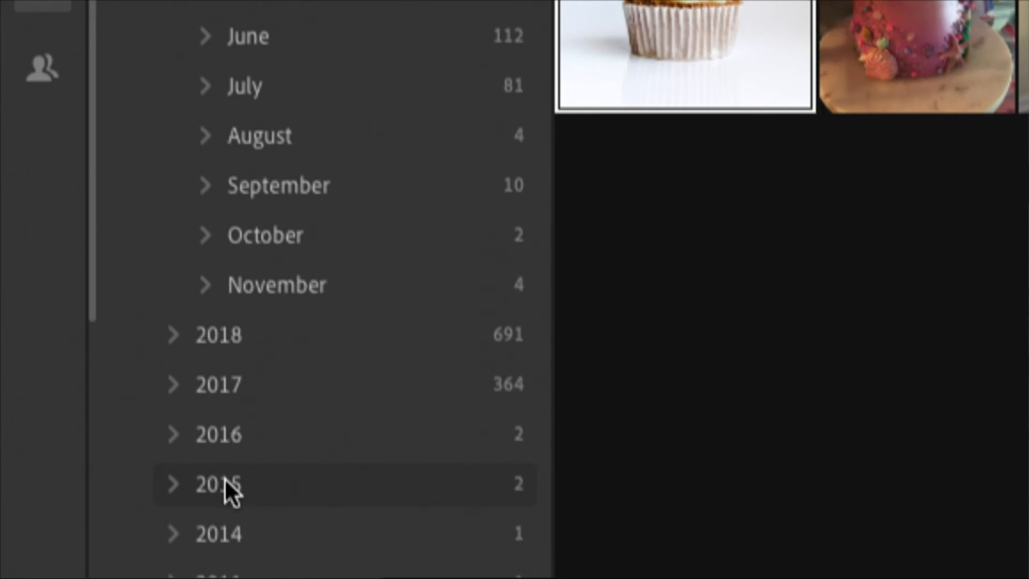
click(175, 374)
scroll(176, 374, down, 6)
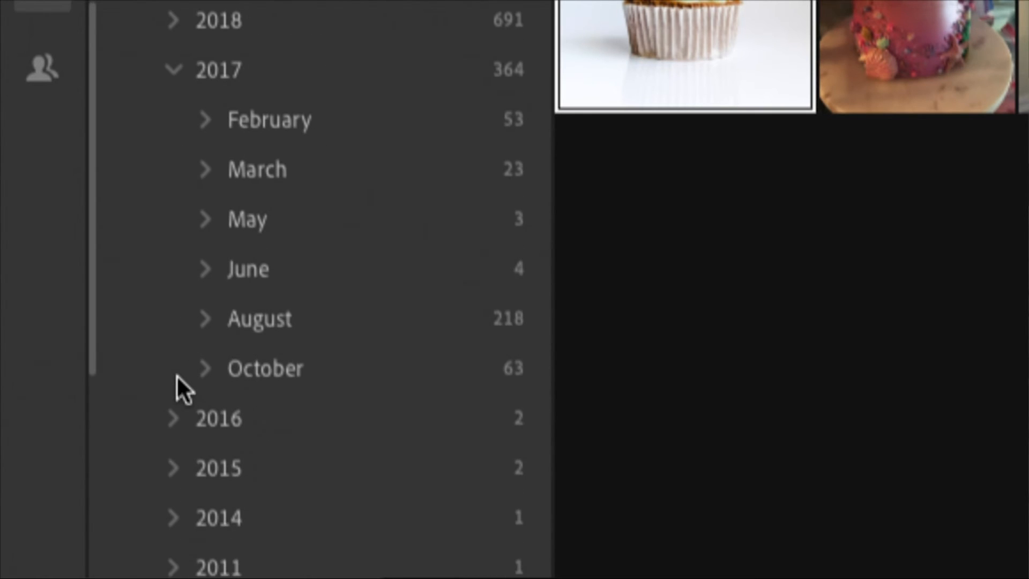
click(209, 316)
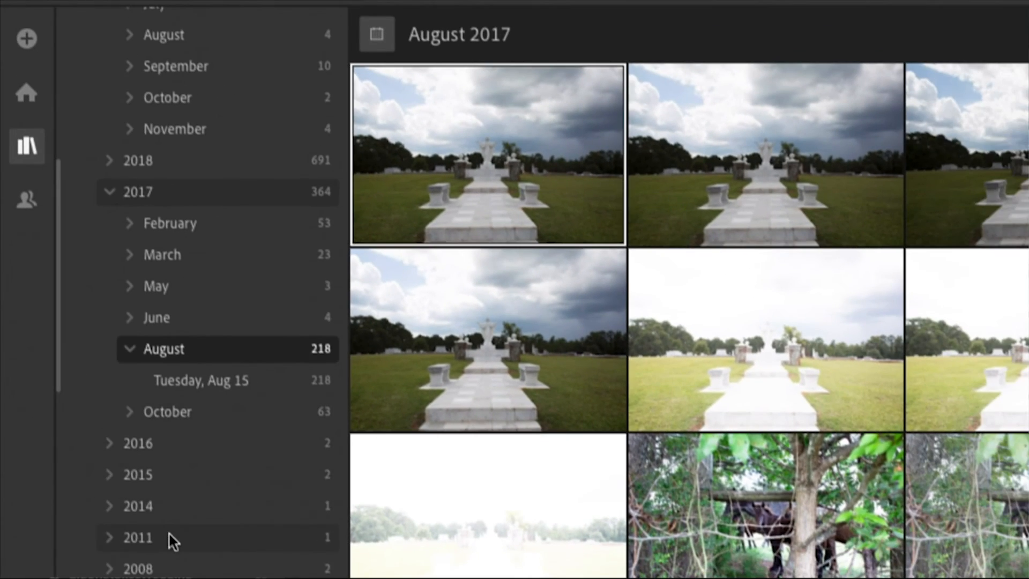
- Examine the album list, from the year folders through the Cakes album and the nested Illuminate folders
scroll(168, 532, down, 5)
scroll(169, 531, down, 5)
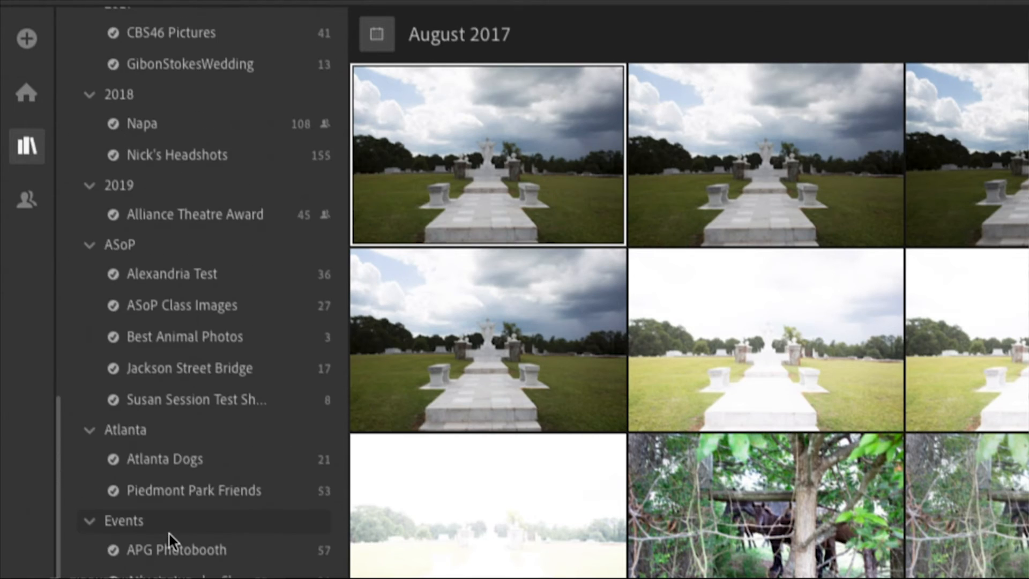
scroll(168, 531, up, 2)
scroll(144, 525, down, 10)
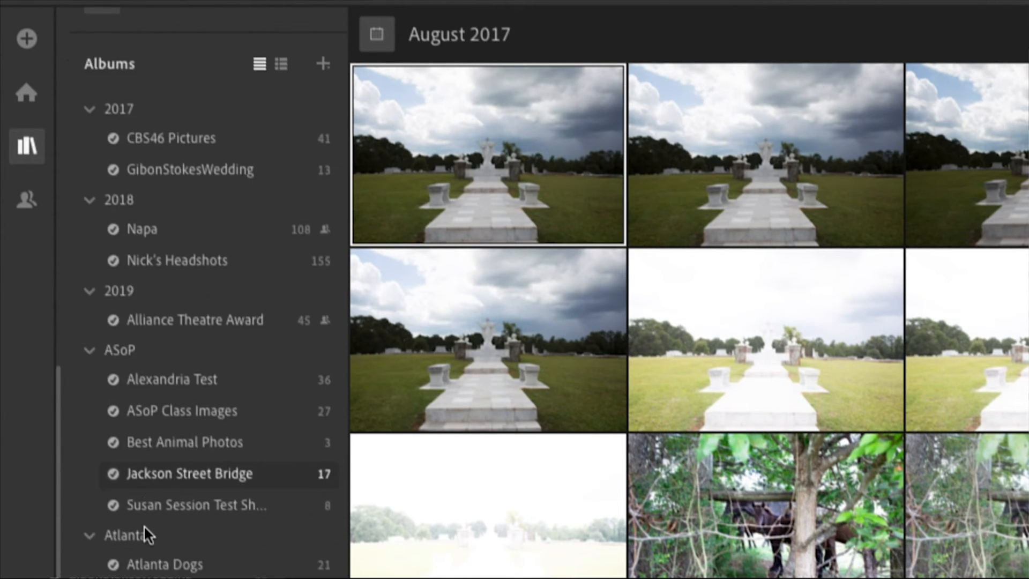
scroll(144, 525, down, 1)
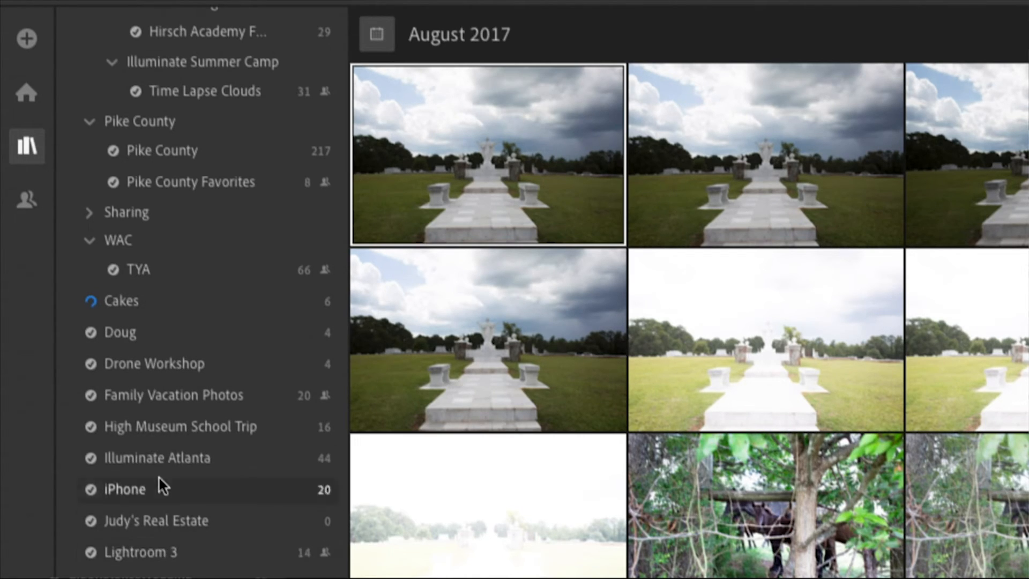
scroll(119, 268, up, 5)
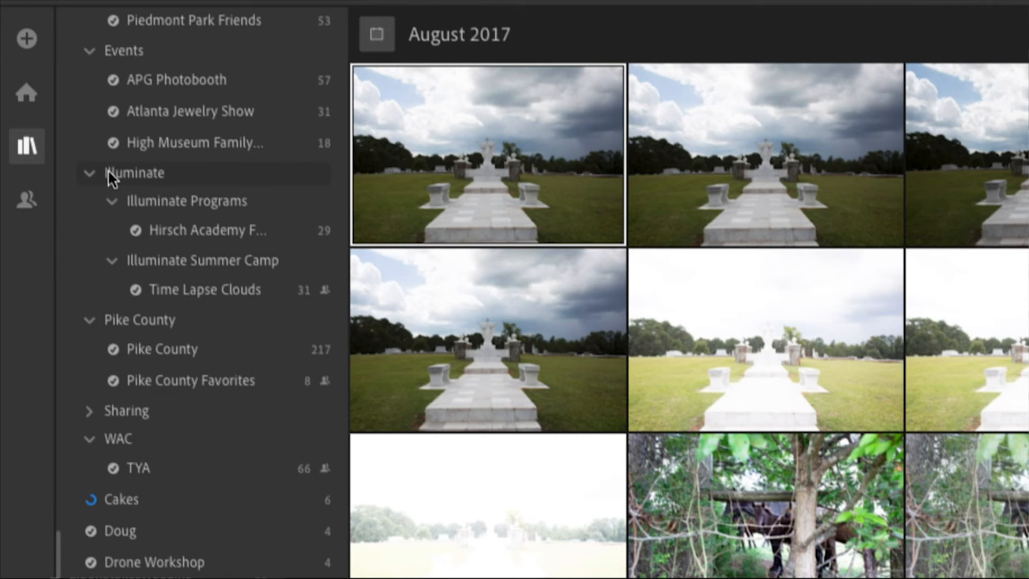
scroll(108, 172, up, 5)
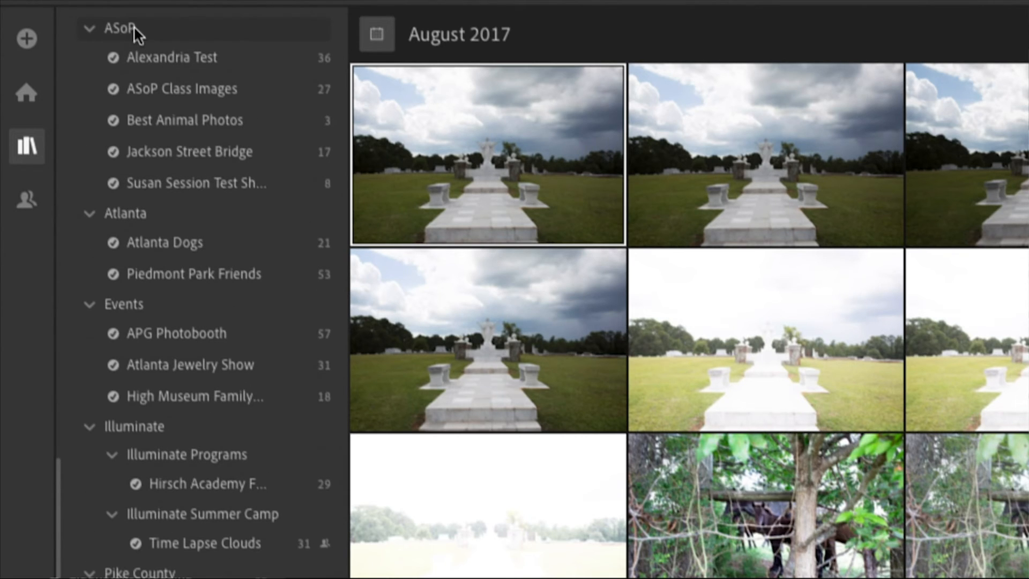
scroll(135, 29, up, 3)
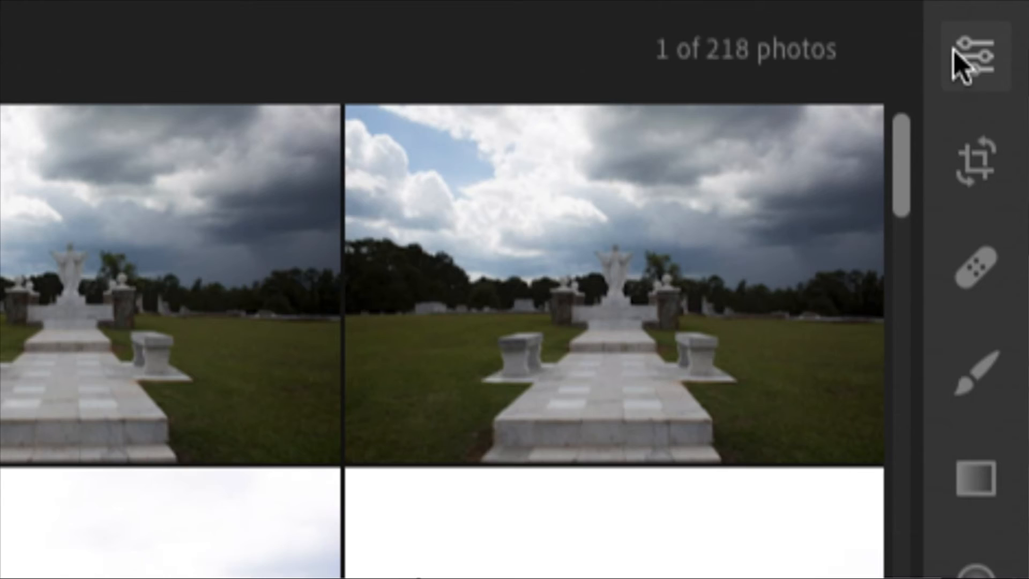
- Edit the cemetery photo's light with Exposure +0.67, Highlights -61 and Shadows +44
click(962, 56)
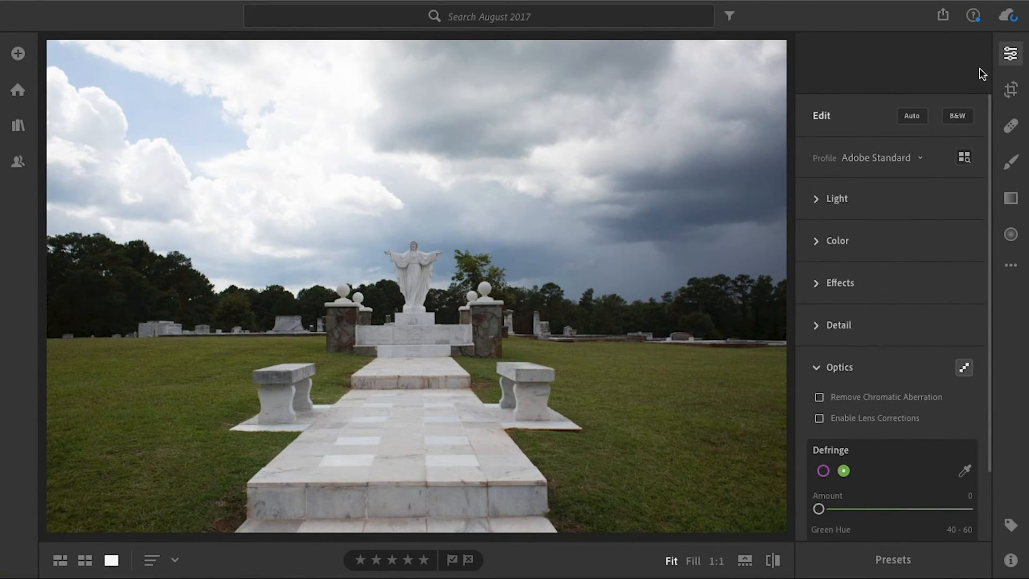
click(814, 204)
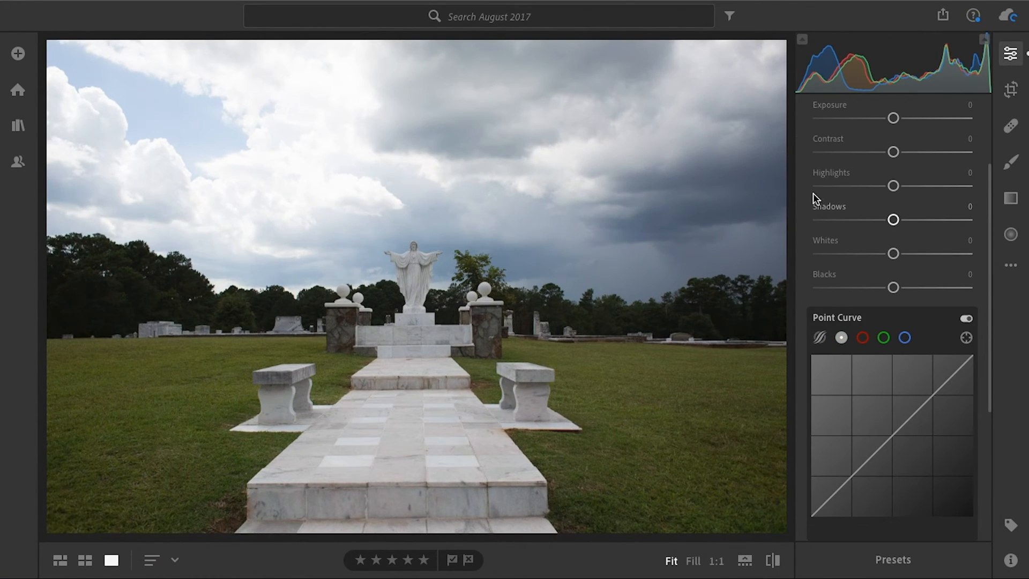
mouse_move(893, 118)
mouse_down()
mouse_move(914, 118)
mouse_move(902, 118)
mouse_up()
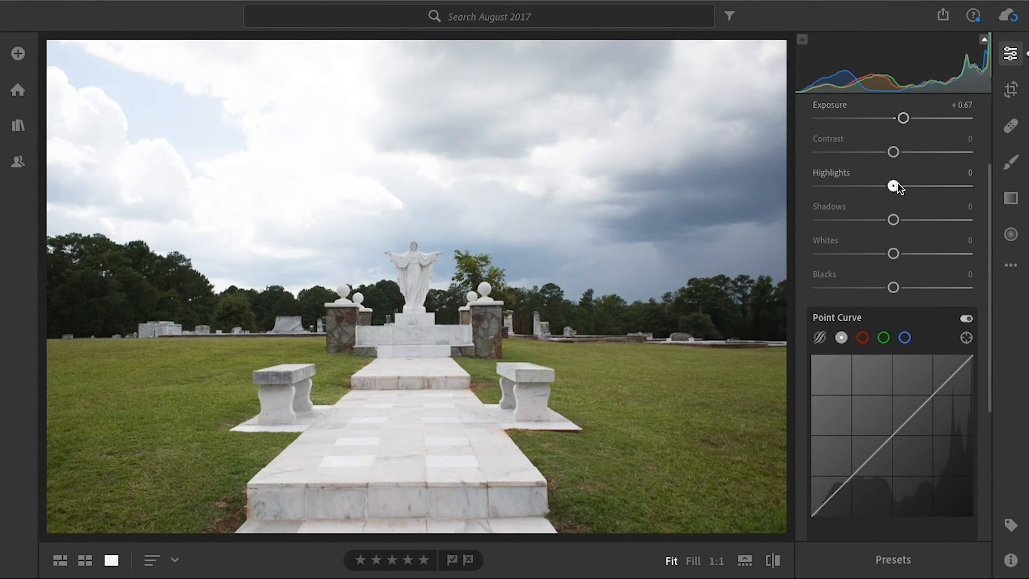
drag(894, 186, 848, 186)
drag(894, 219, 927, 224)
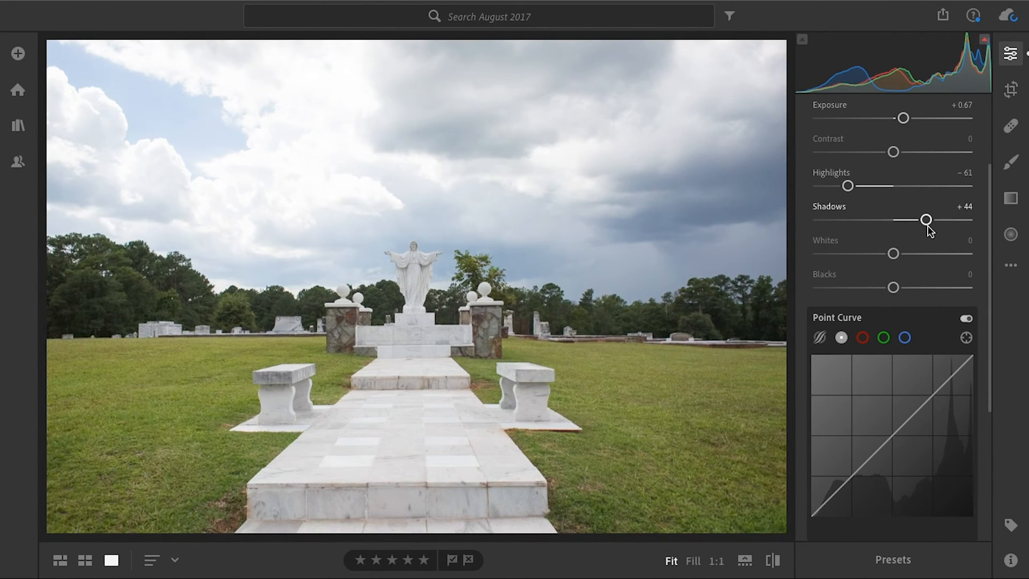
- Adjust the cemetery photo's color by setting Vibrance to +37 and white balance Temp to 6777
scroll(926, 225, down, 5)
click(834, 345)
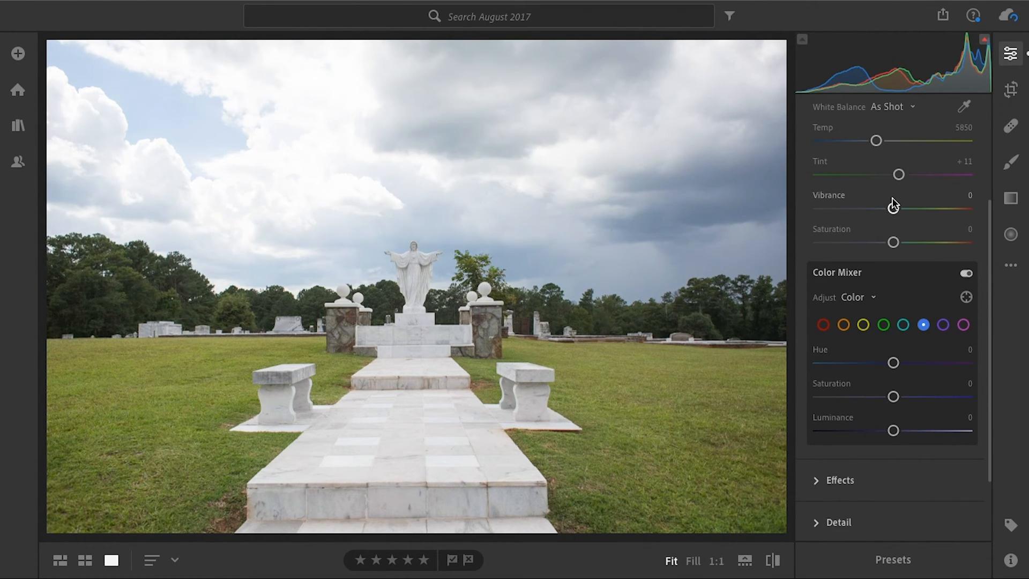
drag(893, 208, 922, 212)
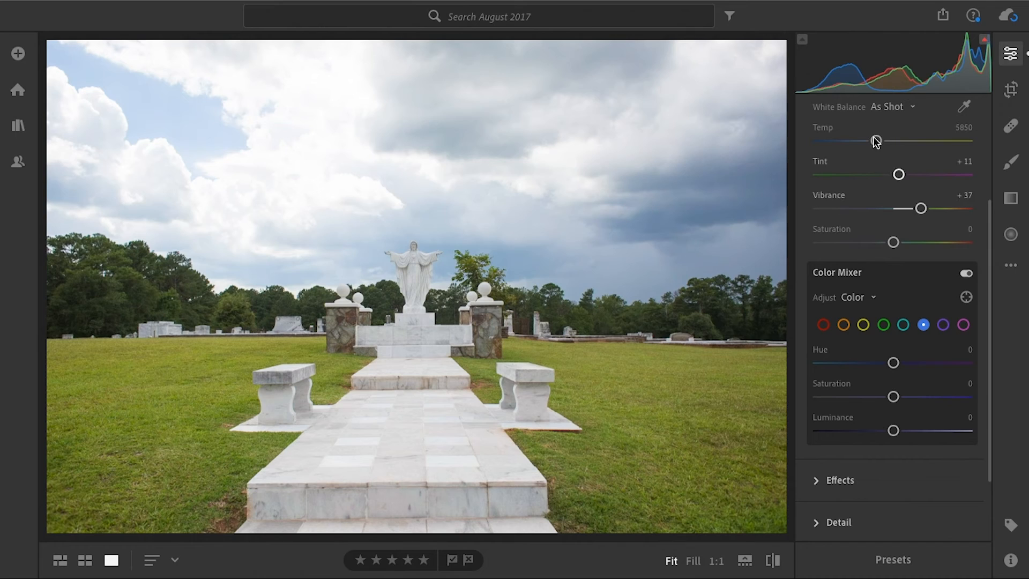
drag(877, 140, 892, 144)
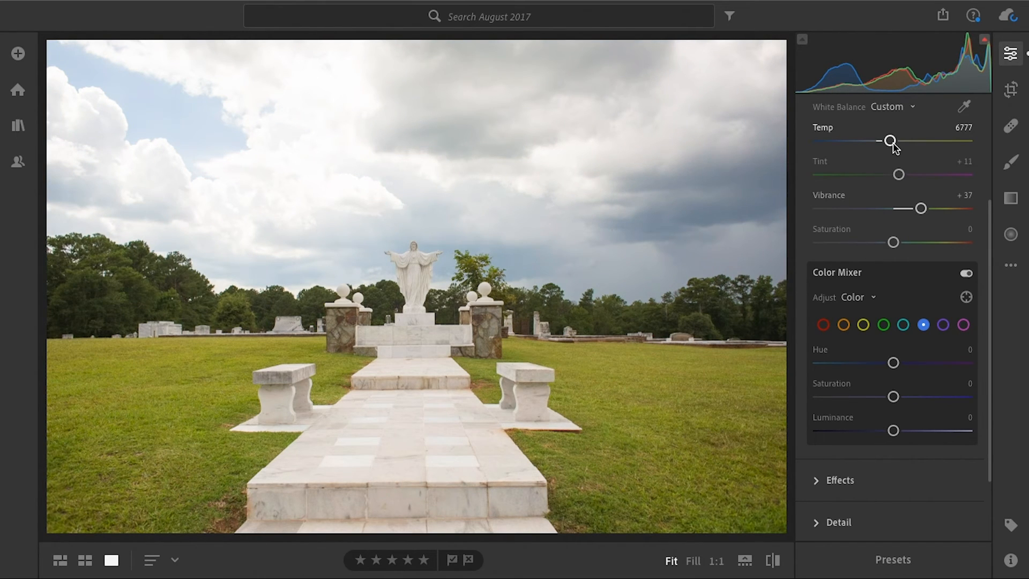
- Darken the cemetery sky with a Linear Gradient running from the photo's upper edge down to the statue's head
scroll(865, 232, down, 3)
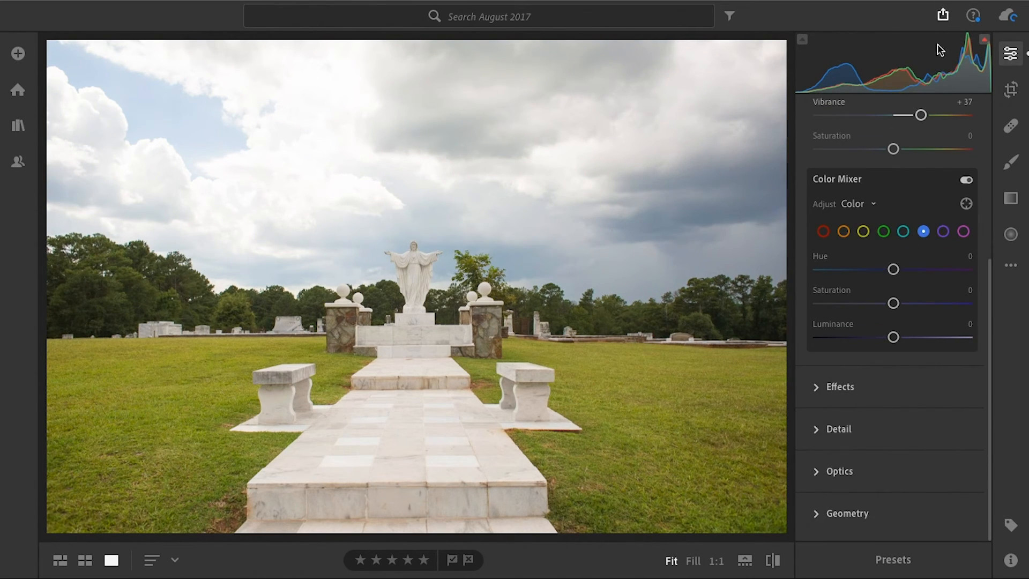
click(1010, 234)
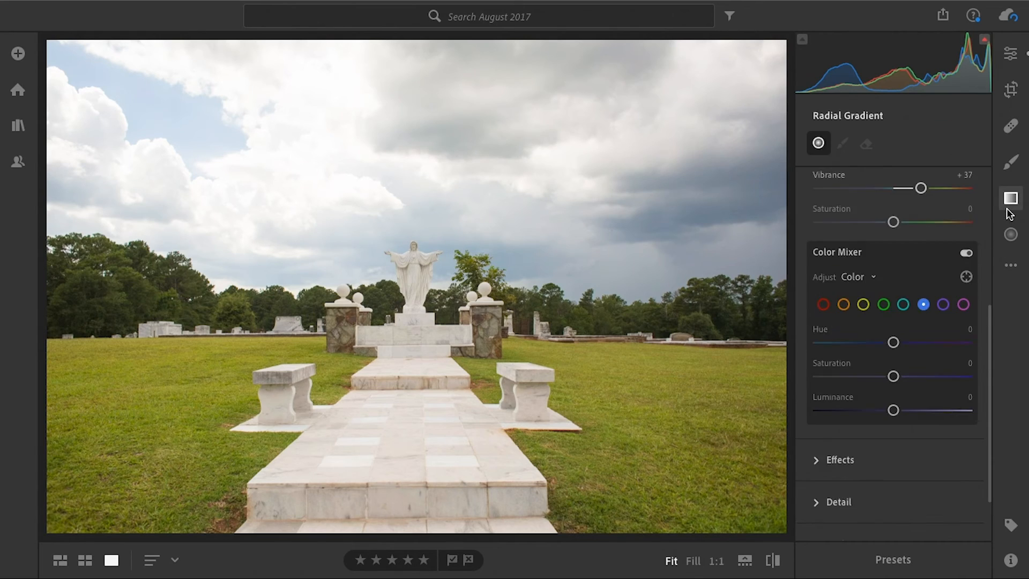
click(1010, 198)
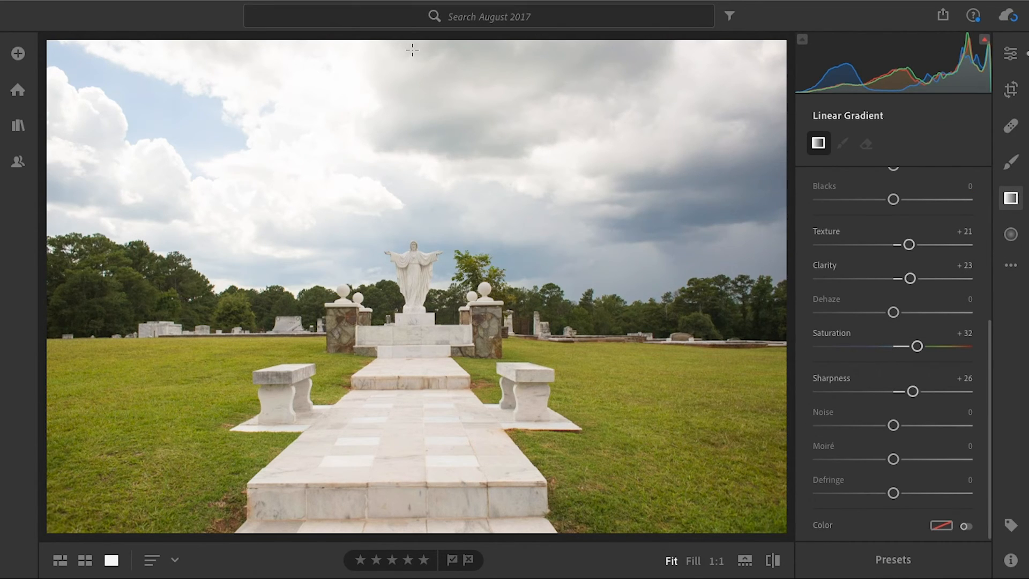
drag(412, 41, 413, 233)
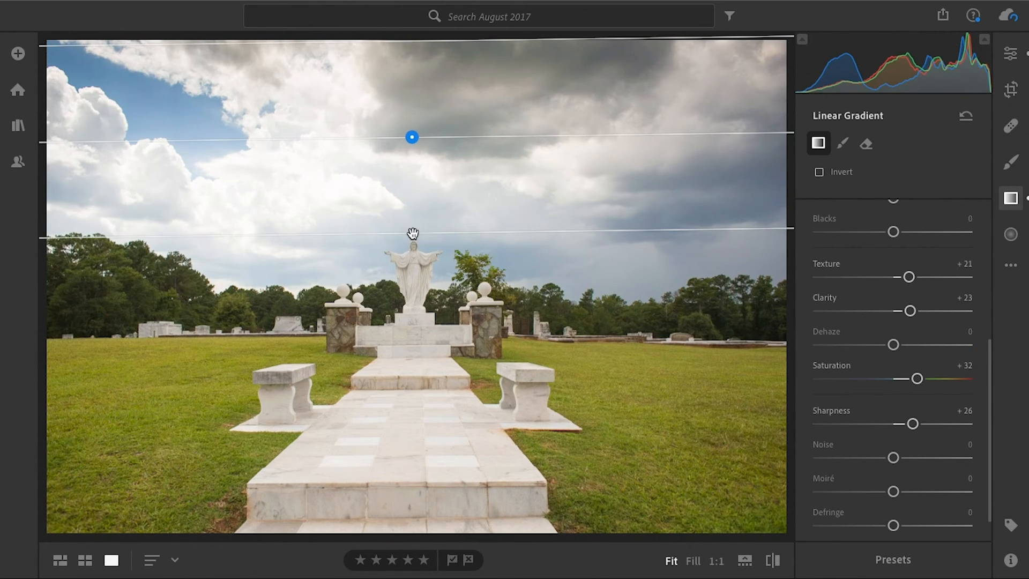
key(Escape)
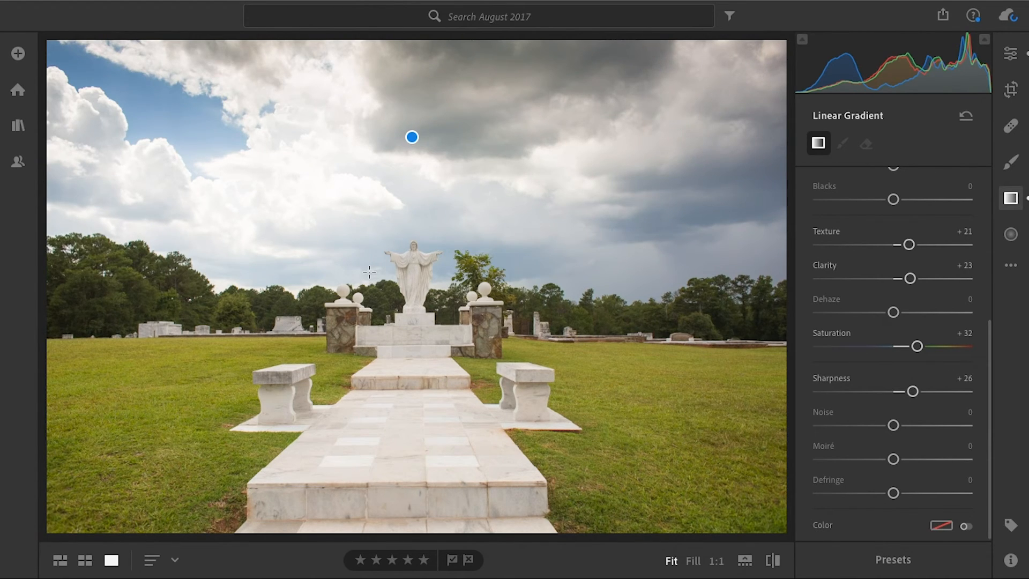
- Return to the August 2017 grid and flag the cemetery, donkey-under-tree and donkey-nose photos as picks
key(g)
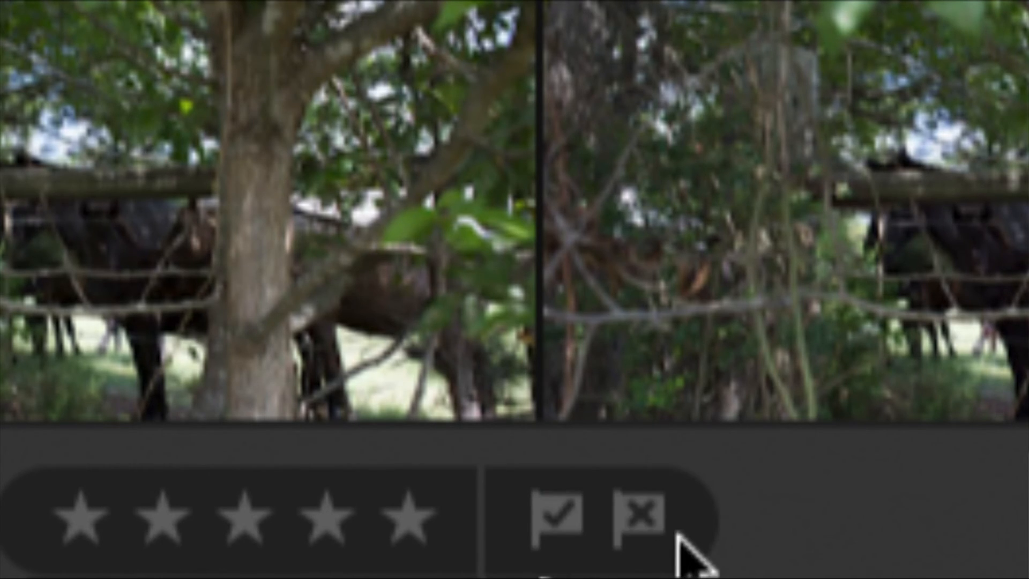
key(p)
scroll(571, 517, down, 5)
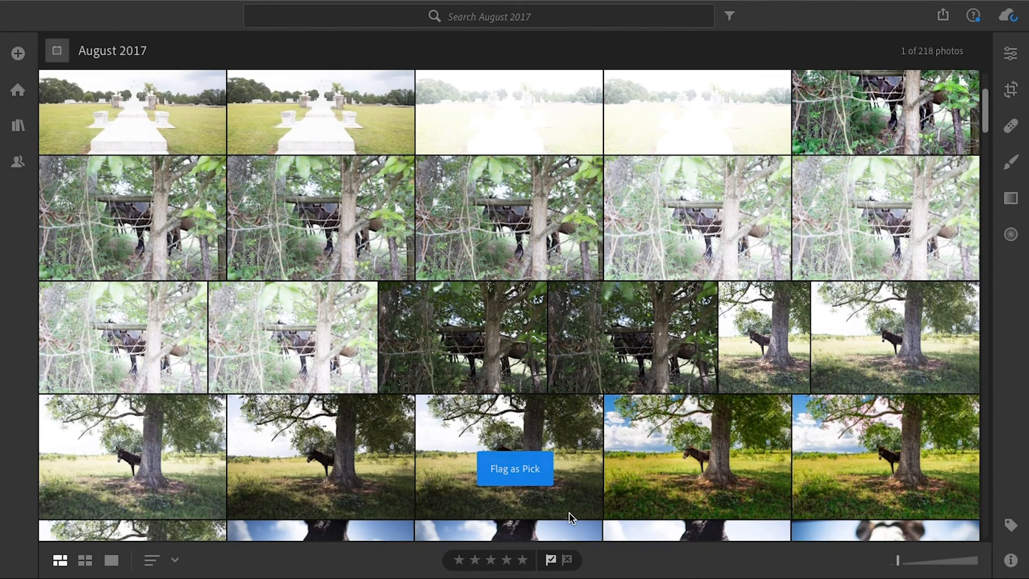
key(p)
scroll(503, 192, down, 4)
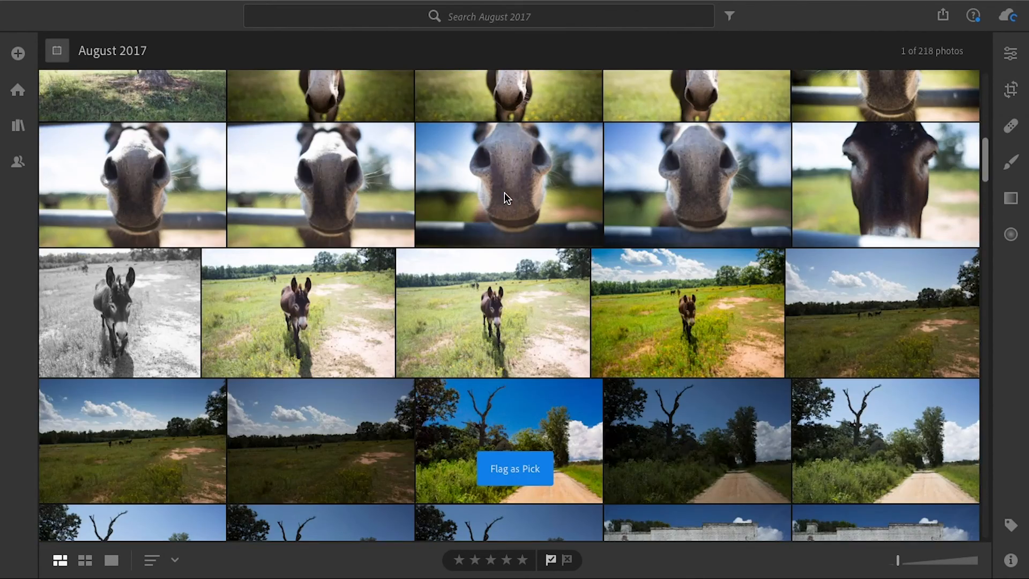
click(667, 183)
key(p)
- Flag the white storefront, a brick-wall doorway and a rusty vault dial photo as picks in the August 2017 grid
scroll(666, 183, down, 6)
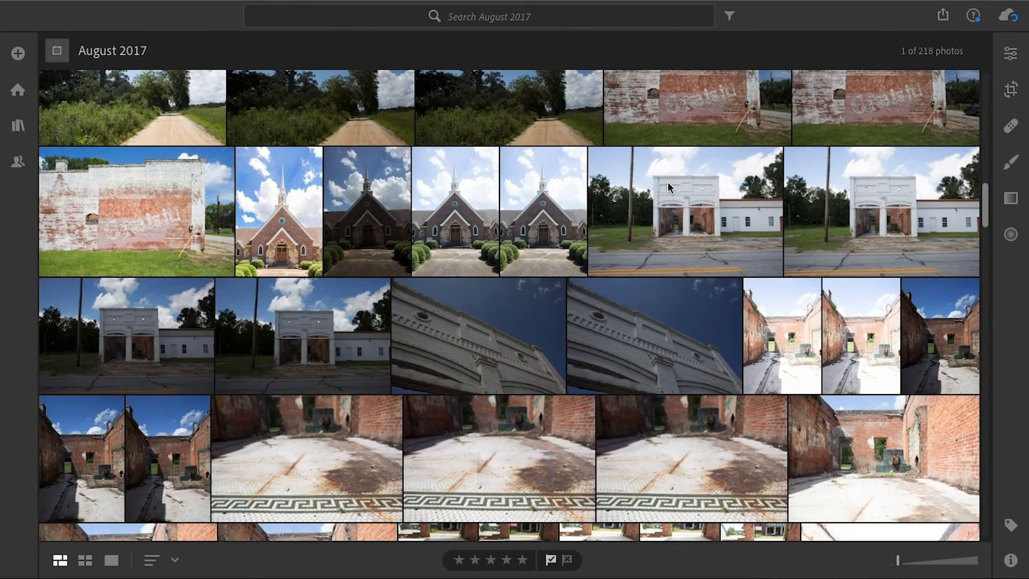
click(667, 182)
key(p)
scroll(668, 184, down, 5)
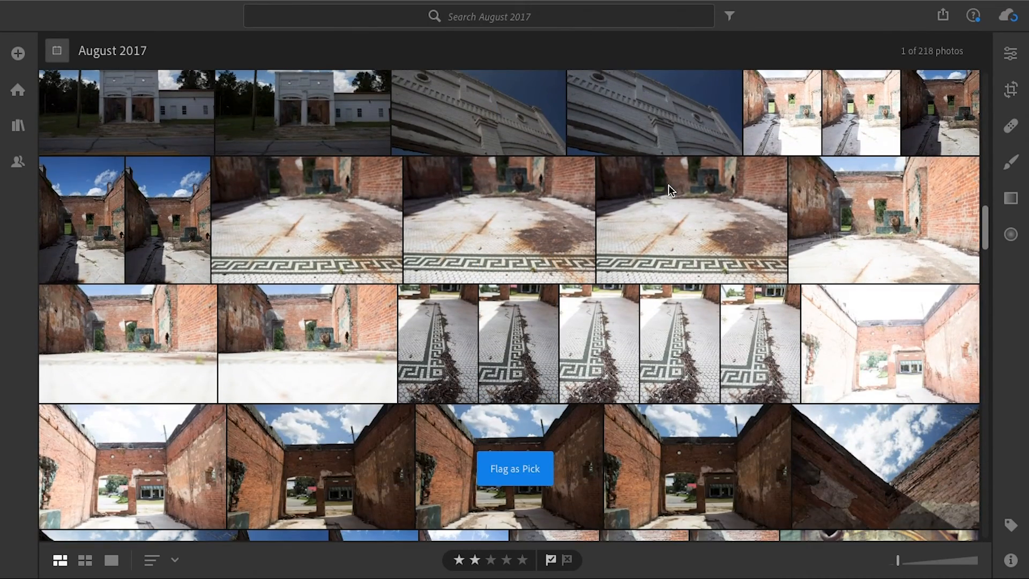
scroll(661, 313, down, 5)
click(661, 313)
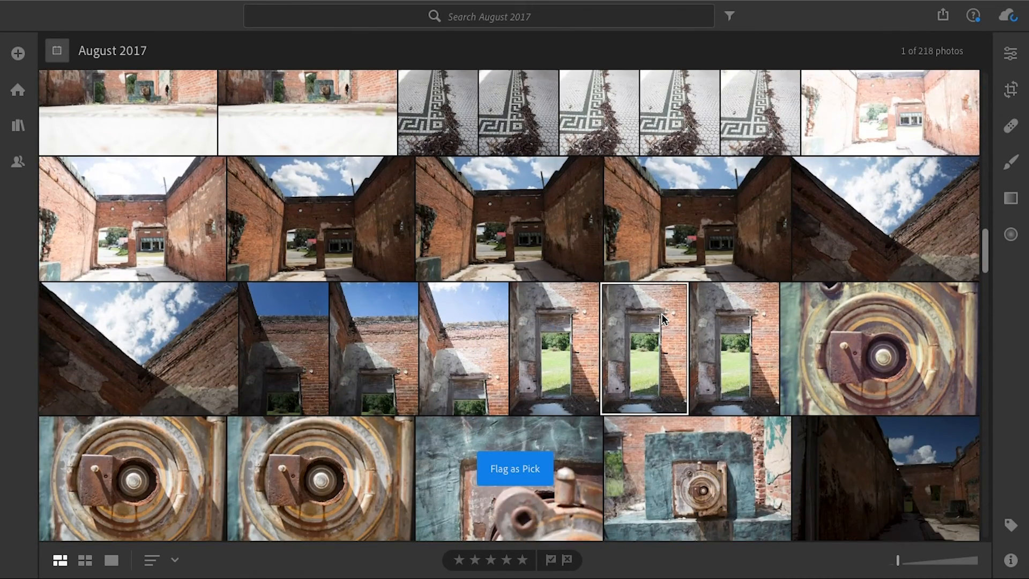
key(p)
scroll(662, 313, down, 5)
click(710, 220)
click(339, 210)
key(p)
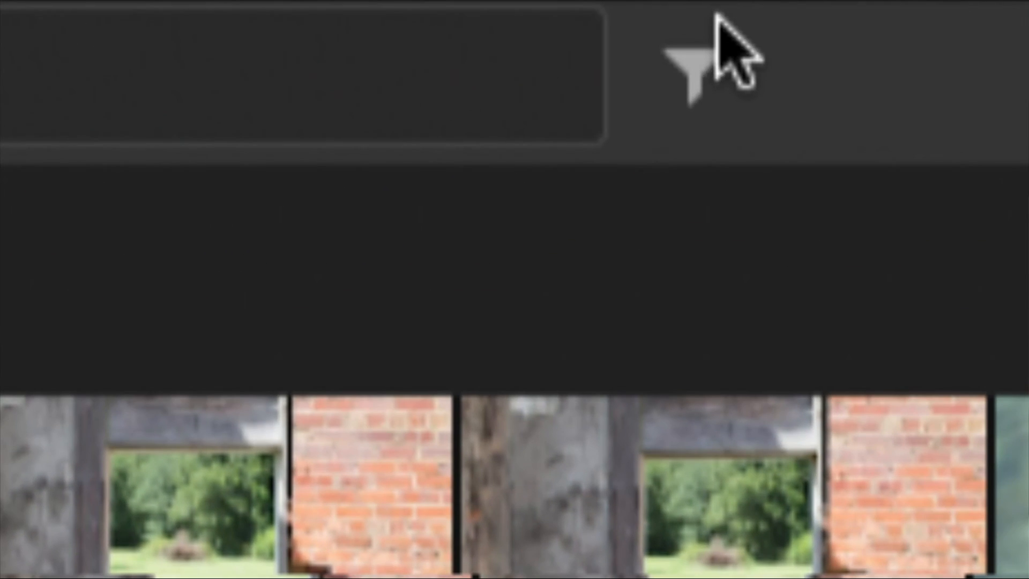
- Filter the August 2017 photos to picks only and bring up the keywords
click(707, 81)
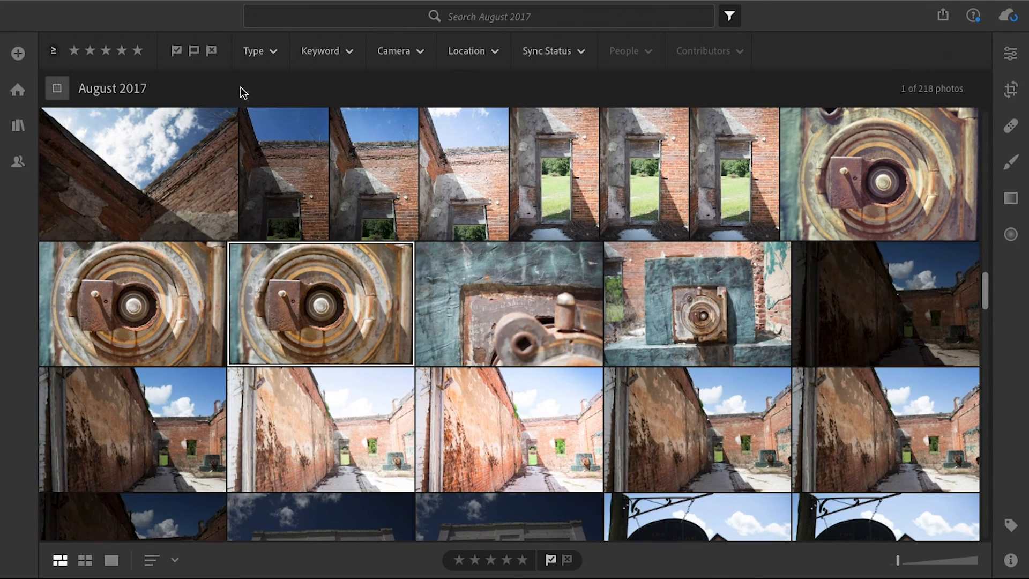
click(175, 52)
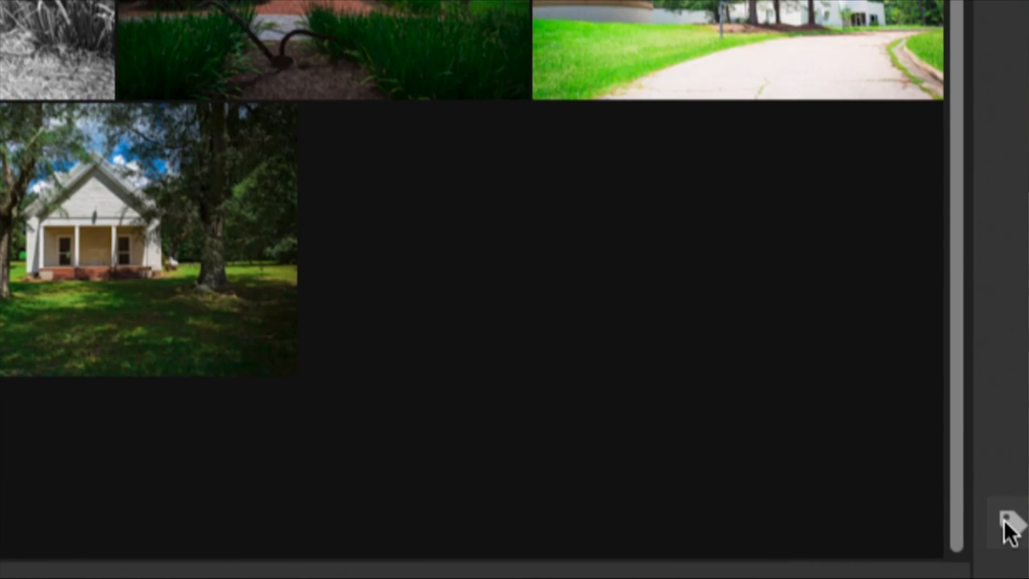
click(1007, 522)
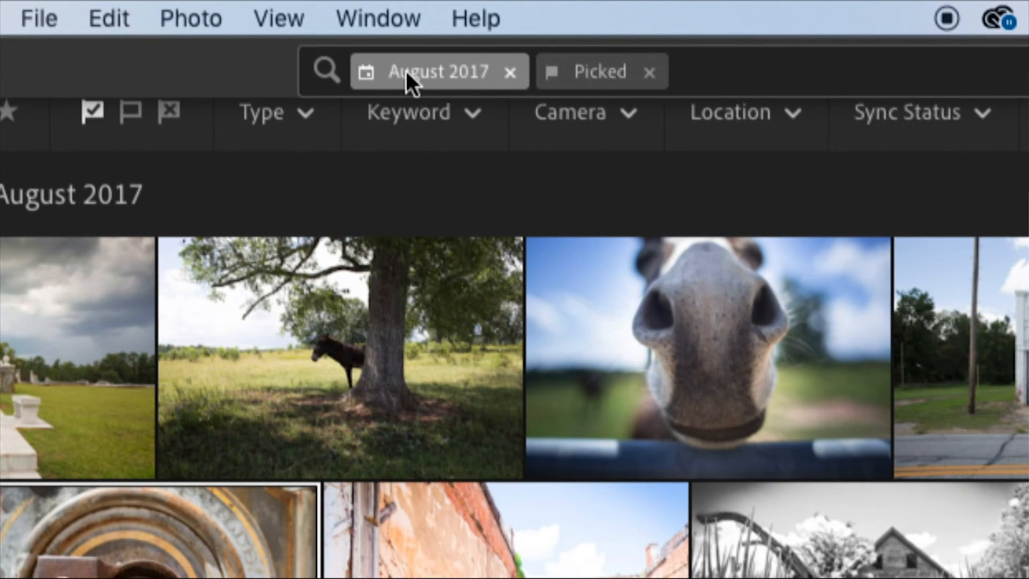
- Clear the Picked filter, visit the Home page, and return to the library showing All Photos
click(649, 71)
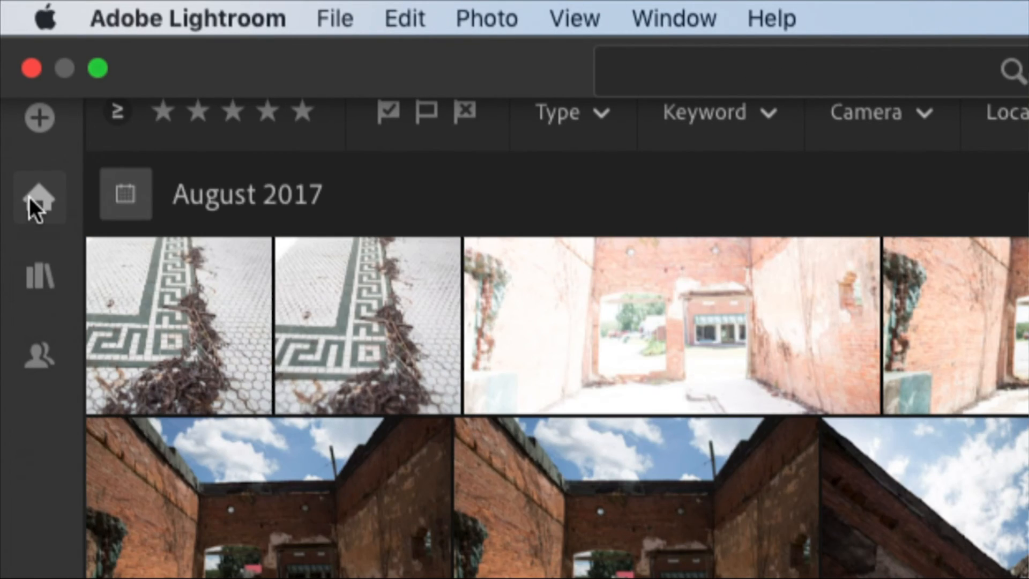
click(32, 199)
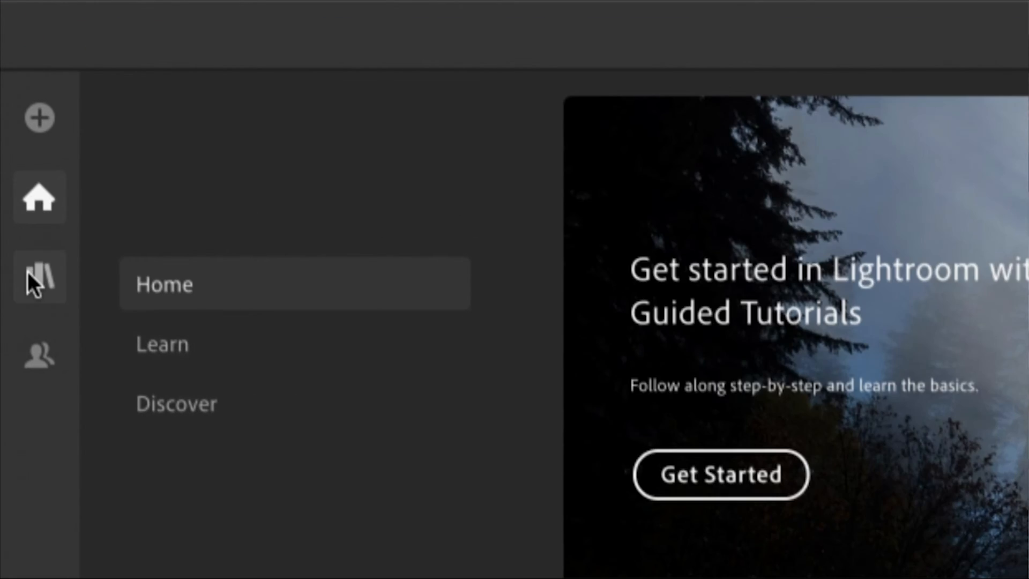
click(31, 277)
click(203, 188)
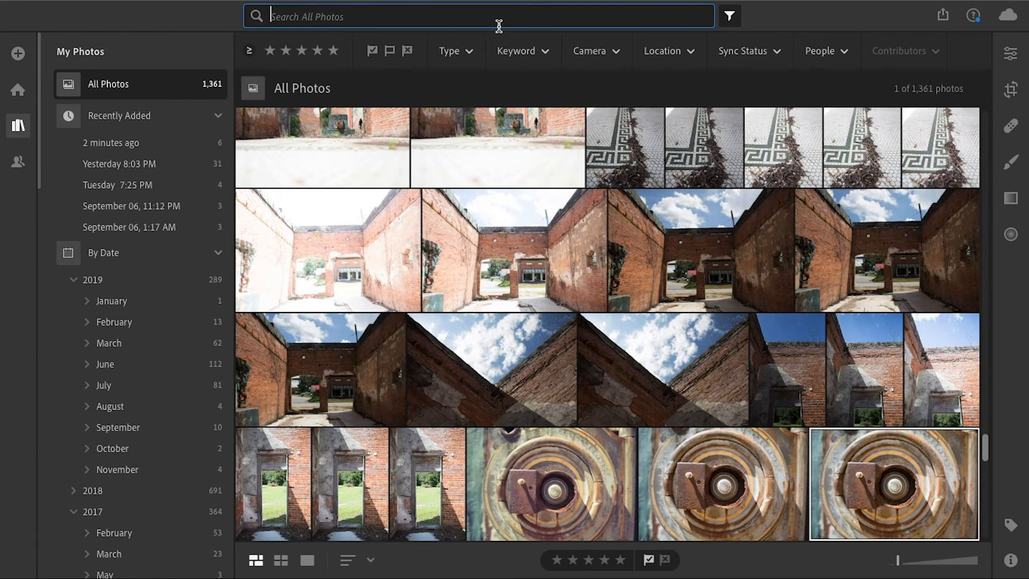
- Search All Photos for napa, and open the Napa album in the 2018 folder
click(496, 23)
text(napa)
key(Return)
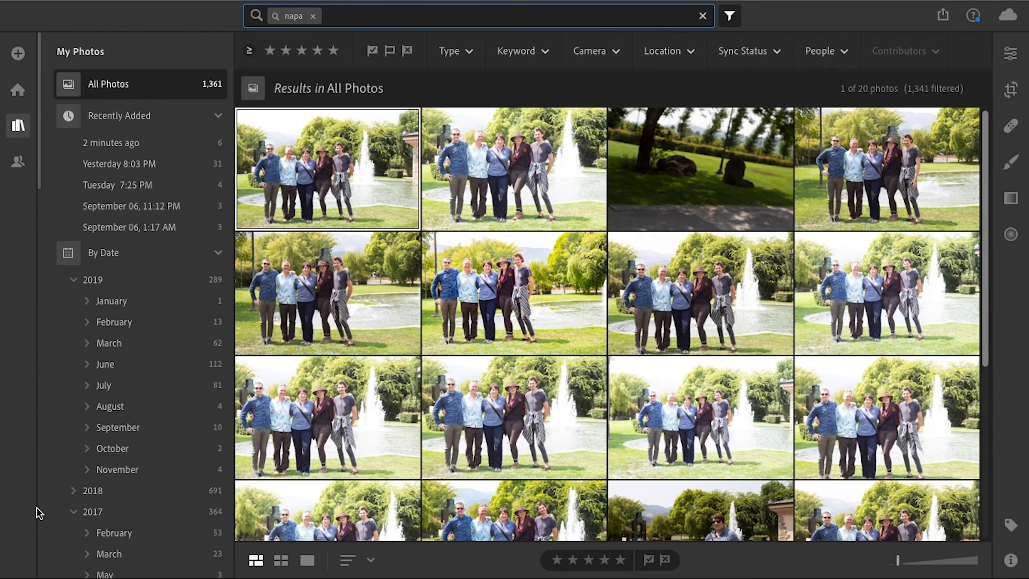
scroll(107, 501, down, 8)
scroll(118, 504, down, 5)
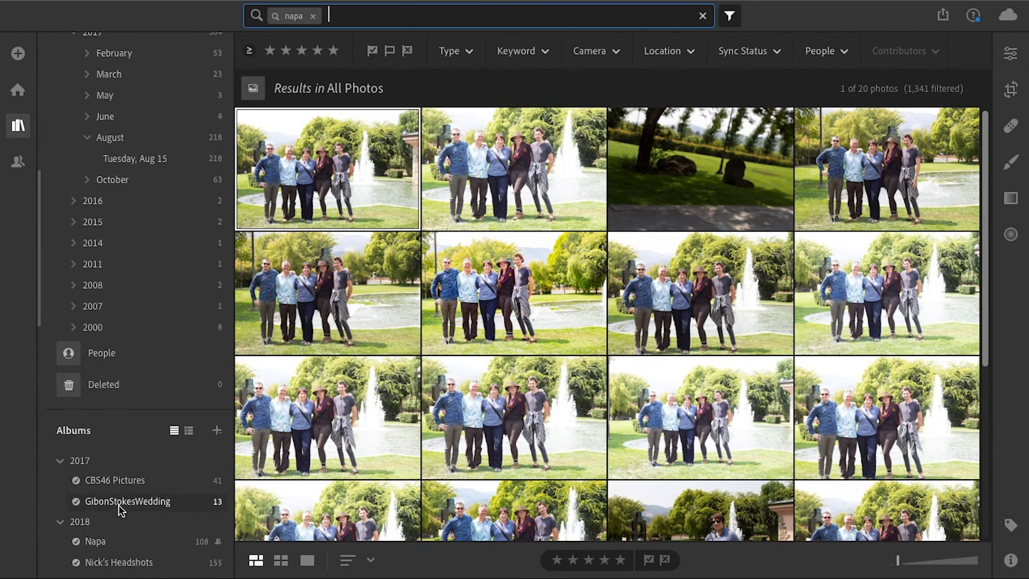
click(114, 260)
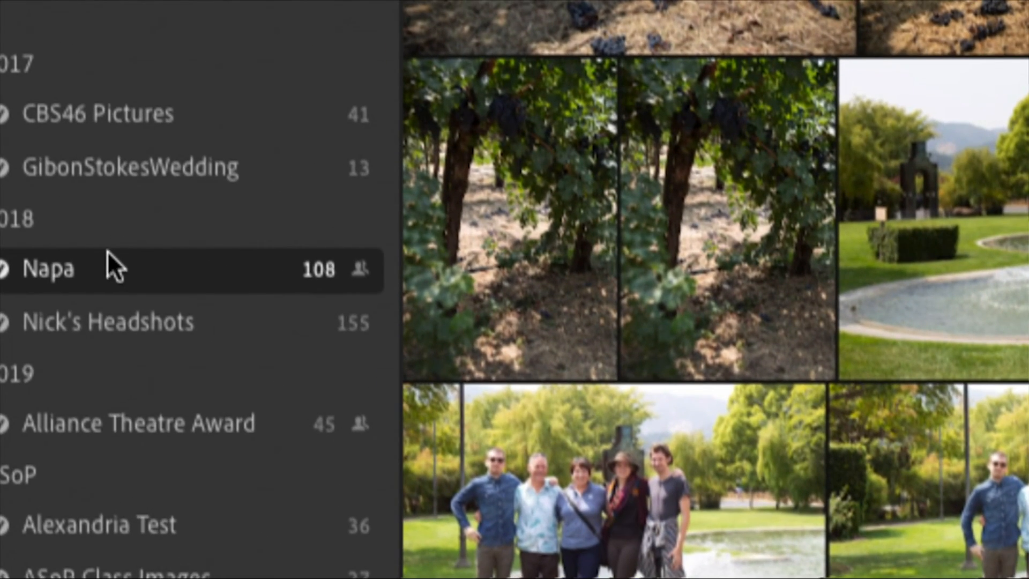
- Open Share & Invite for the Napa album and examine its Invite, Display and Settings options
right_click(118, 253)
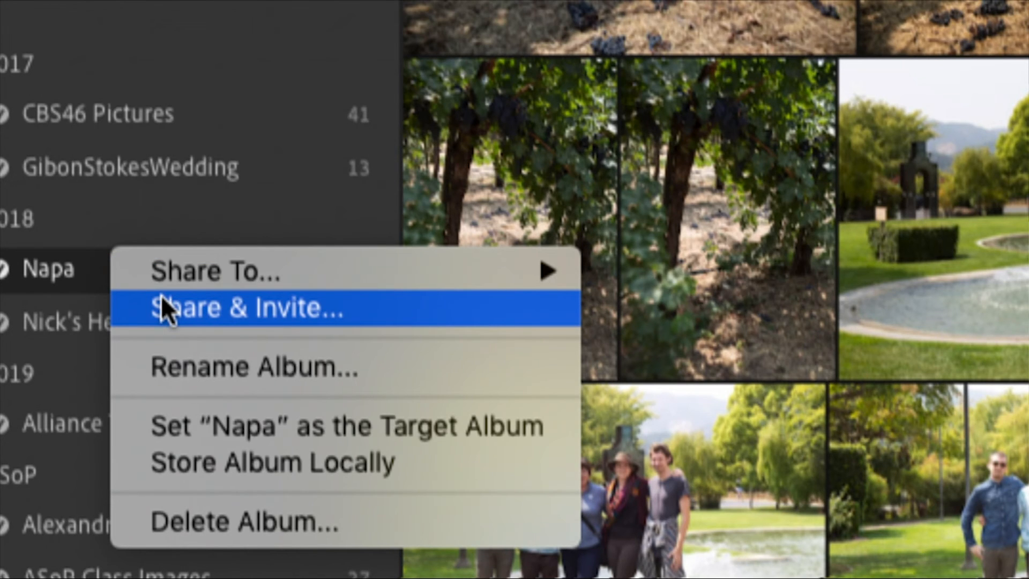
click(161, 297)
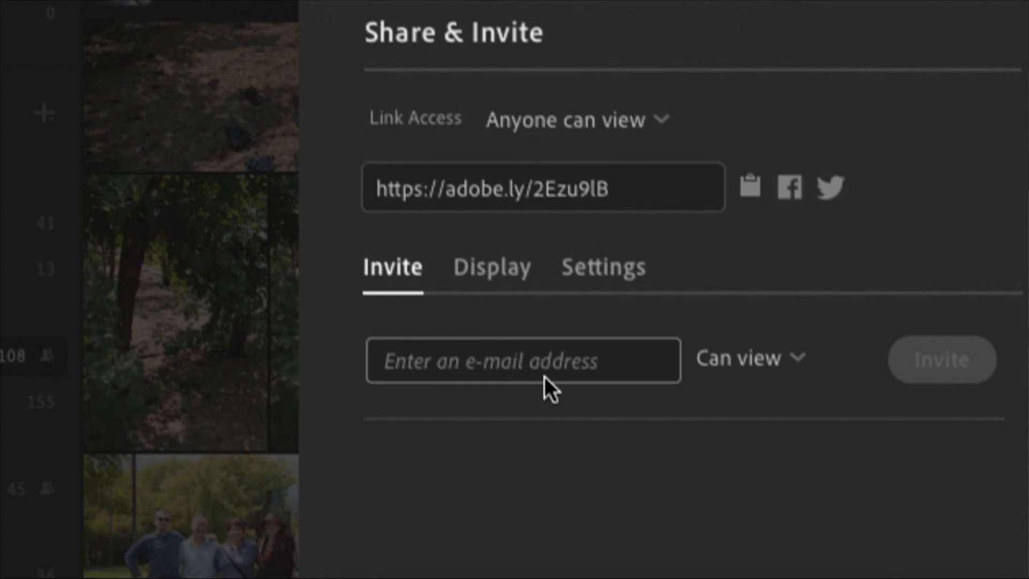
click(498, 271)
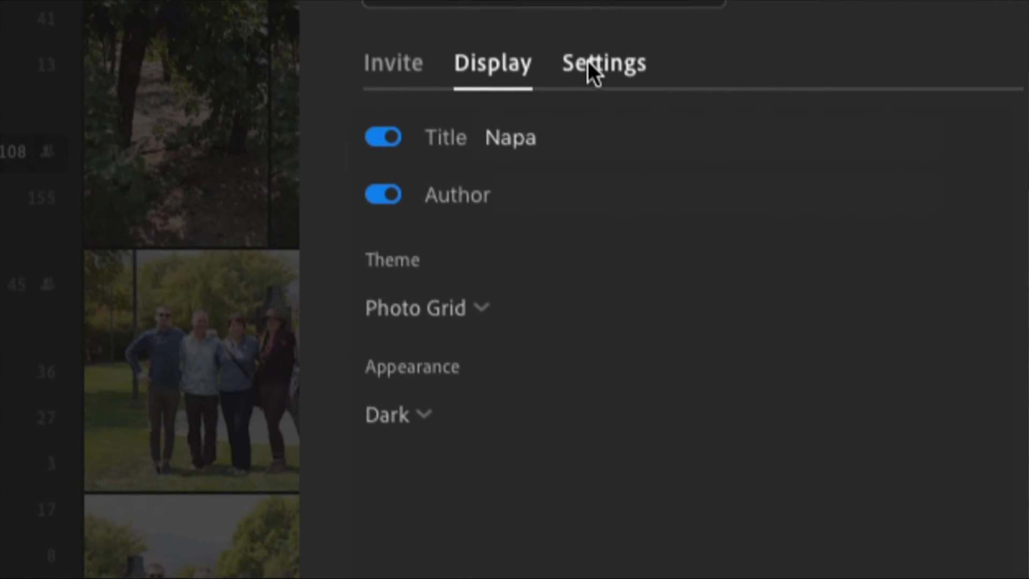
click(590, 69)
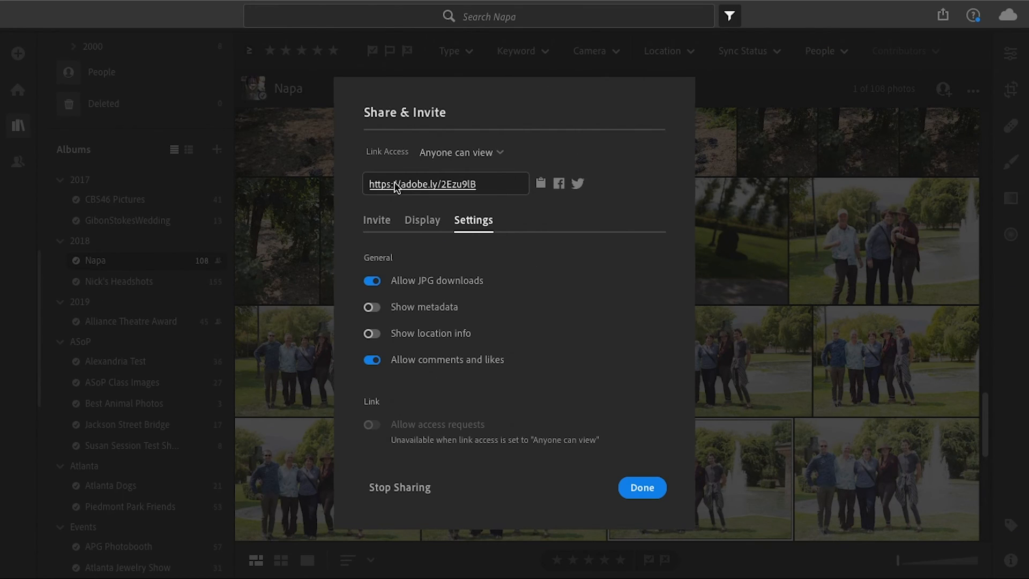
- Open the Napa album's share link in the browser, look through the web gallery, and switch back to Lightroom
click(394, 185)
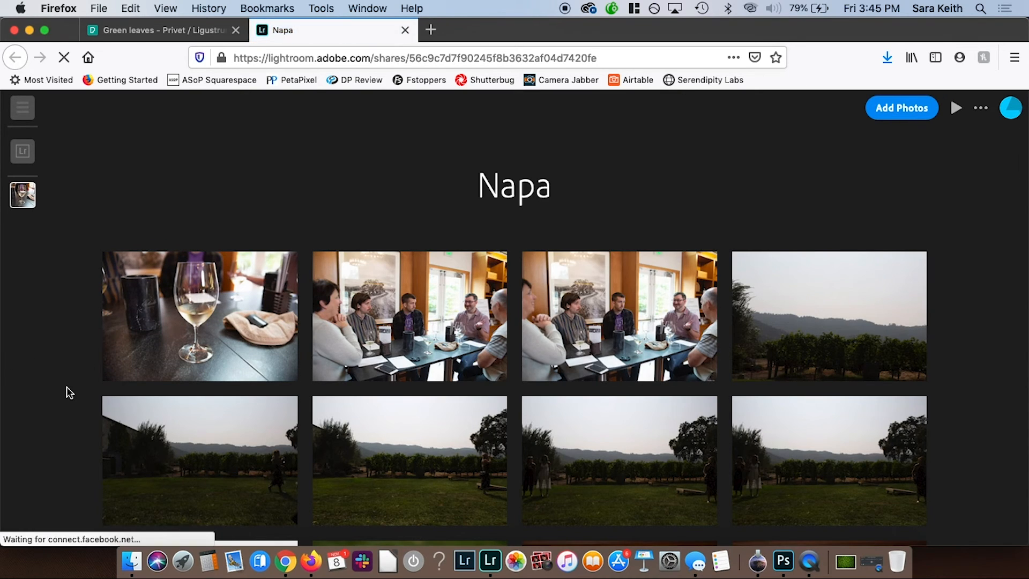
scroll(67, 386, down, 3)
scroll(861, 443, down, 12)
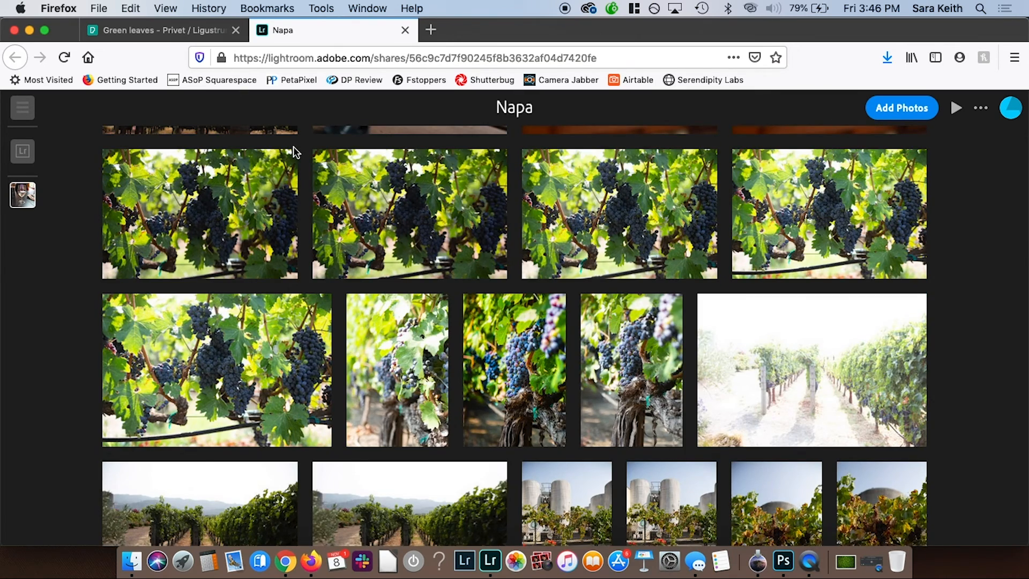
click(490, 561)
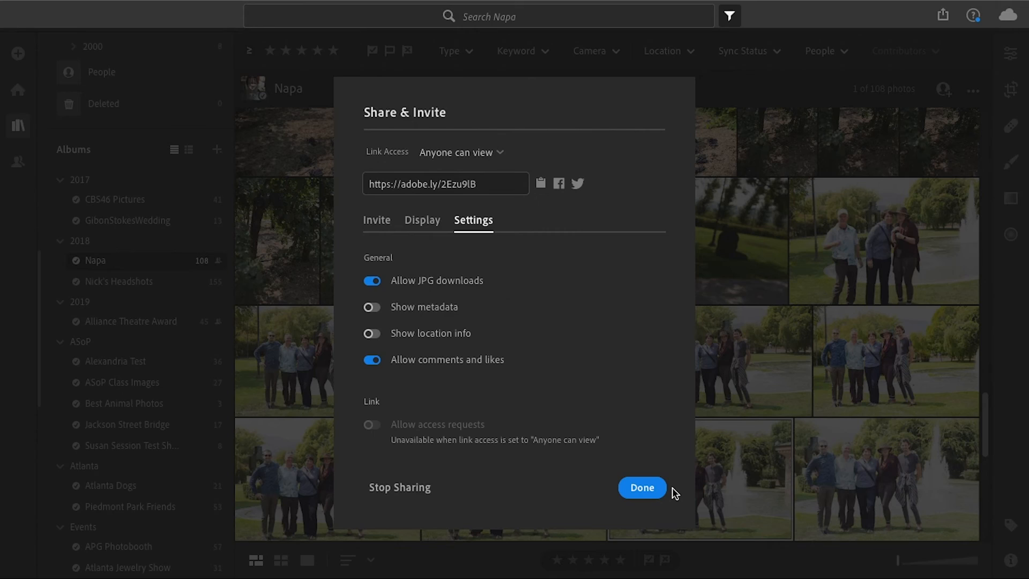
- Close the Share & Invite options and open the photo of the woman standing alone by the fountain in detail view
click(647, 488)
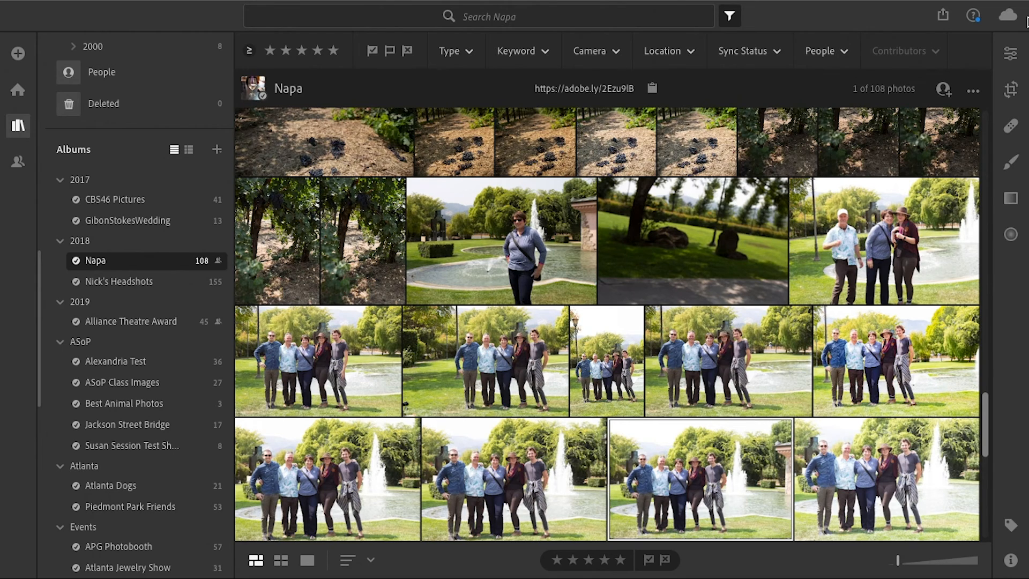
click(554, 210)
double_click(555, 210)
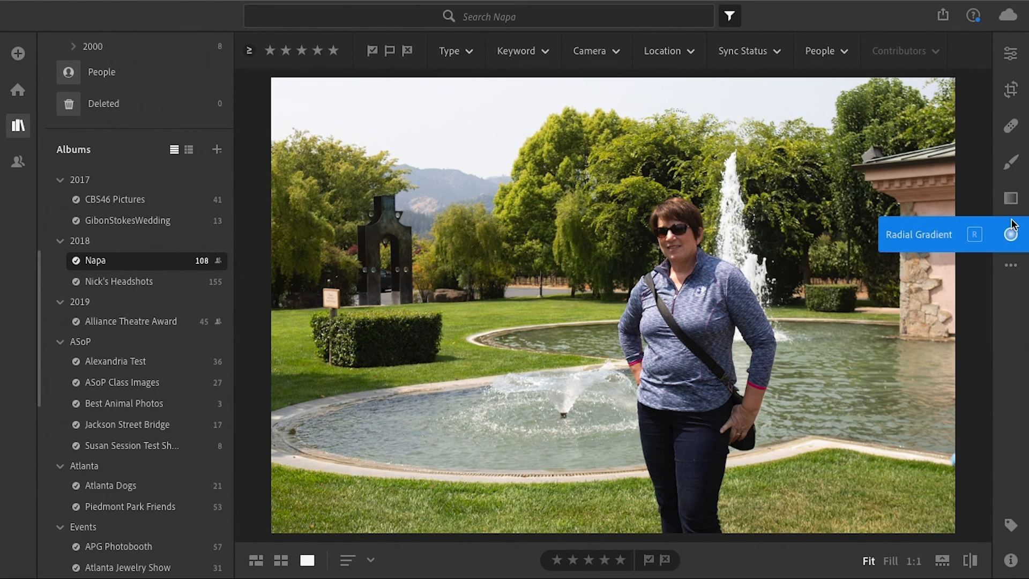
- Remove the sign behind the hedge with the Healing Brush in Heal mode at size 78, moving the sample source to its other side
click(1008, 124)
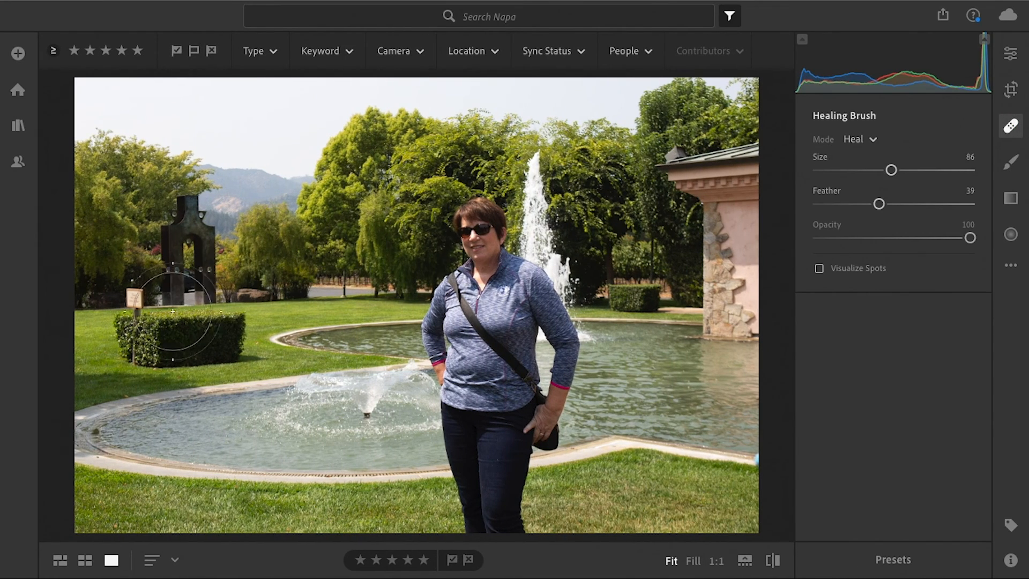
scroll(125, 305, down, 3)
scroll(125, 305, up, 2)
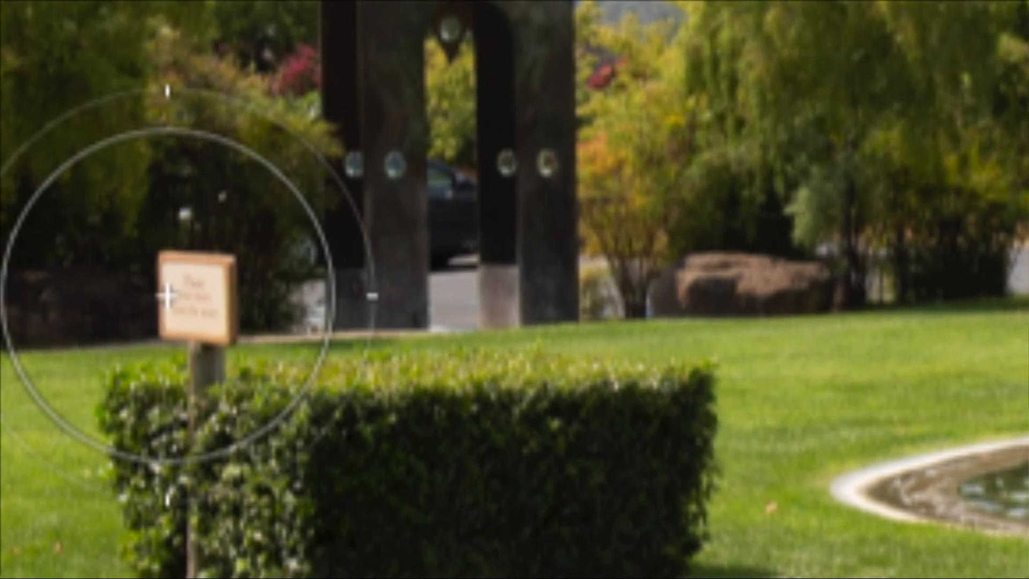
scroll(128, 299, down, 5)
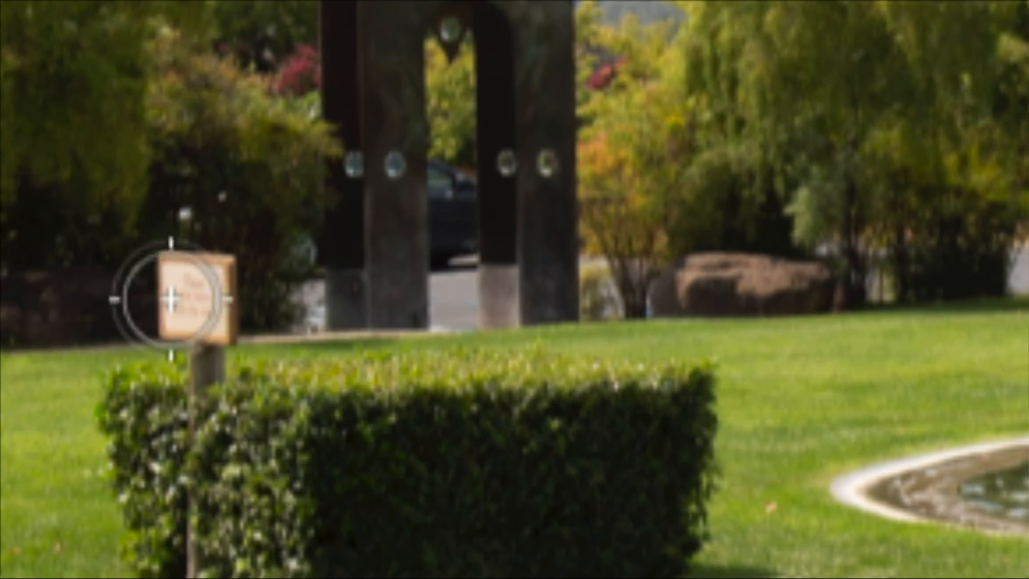
scroll(170, 299, up, 5)
scroll(171, 299, down, 6)
scroll(171, 299, up, 2)
scroll(170, 299, down, 2)
scroll(171, 299, up, 3)
scroll(170, 299, up, 3)
scroll(191, 302, down, 1)
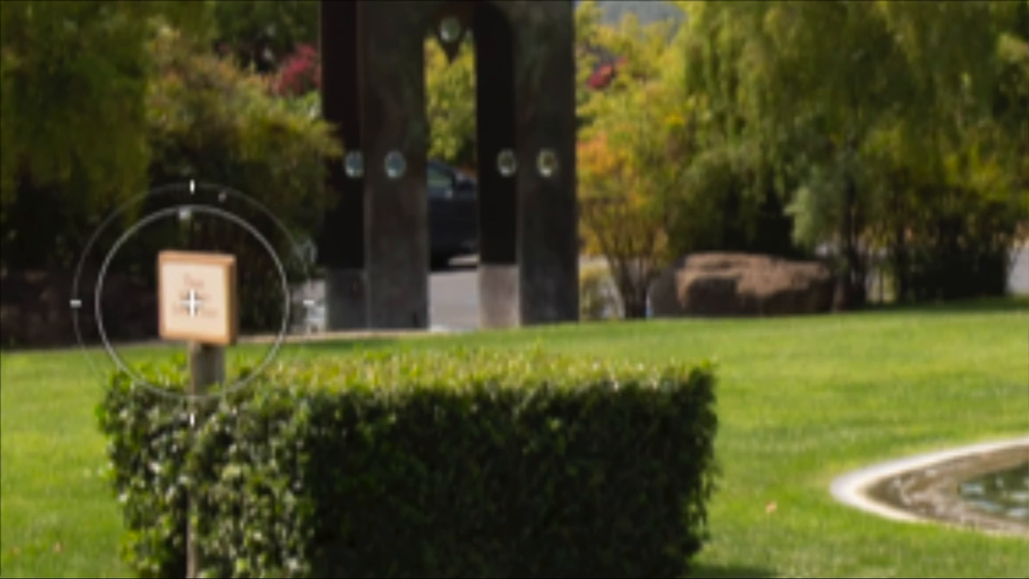
click(192, 302)
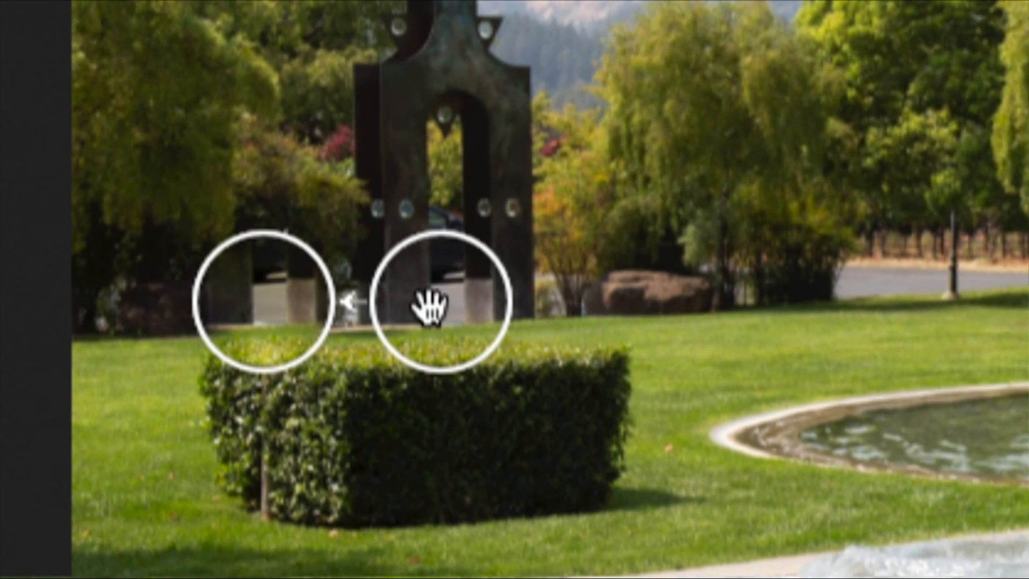
mouse_move(436, 312)
mouse_down()
mouse_move(480, 335)
mouse_move(496, 369)
mouse_move(175, 372)
mouse_move(122, 349)
mouse_move(114, 314)
mouse_move(119, 324)
mouse_up()
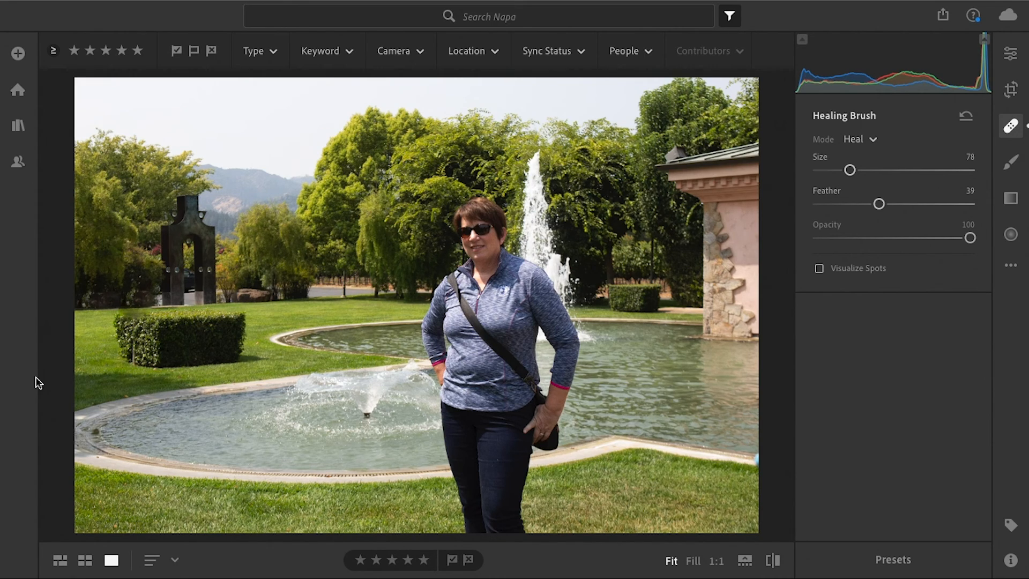
- Switch to Photoshop and use the Healing Brush on the dark speck on the cake's lower tier, sampling clean frosting beside it
mouse_move(387, 572)
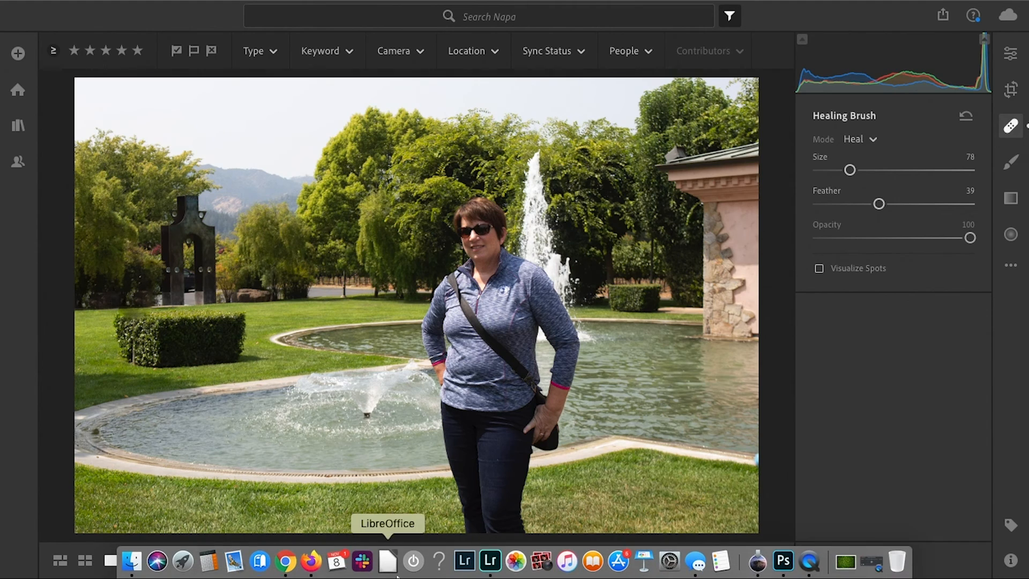
click(775, 571)
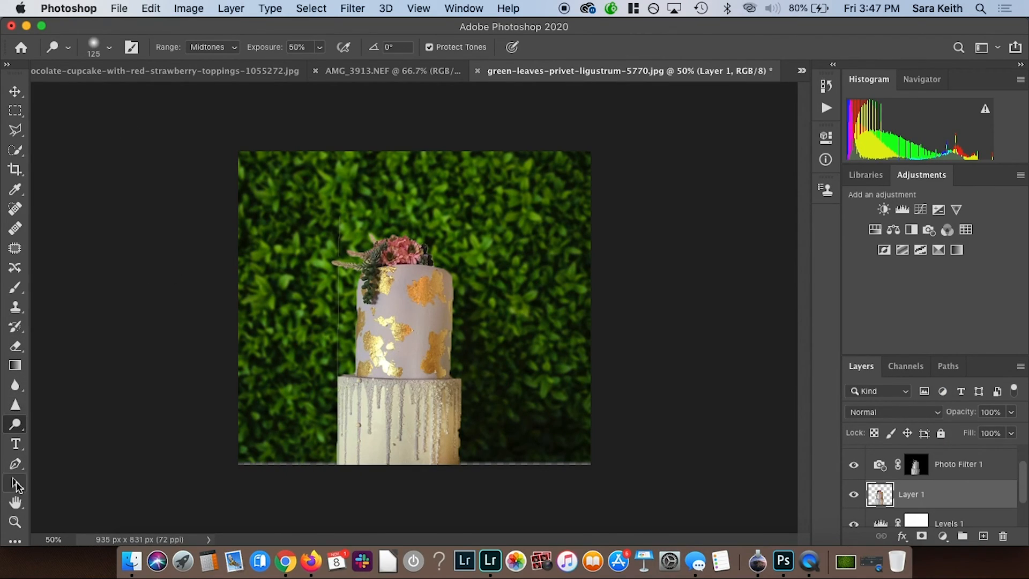
click(15, 521)
click(409, 451)
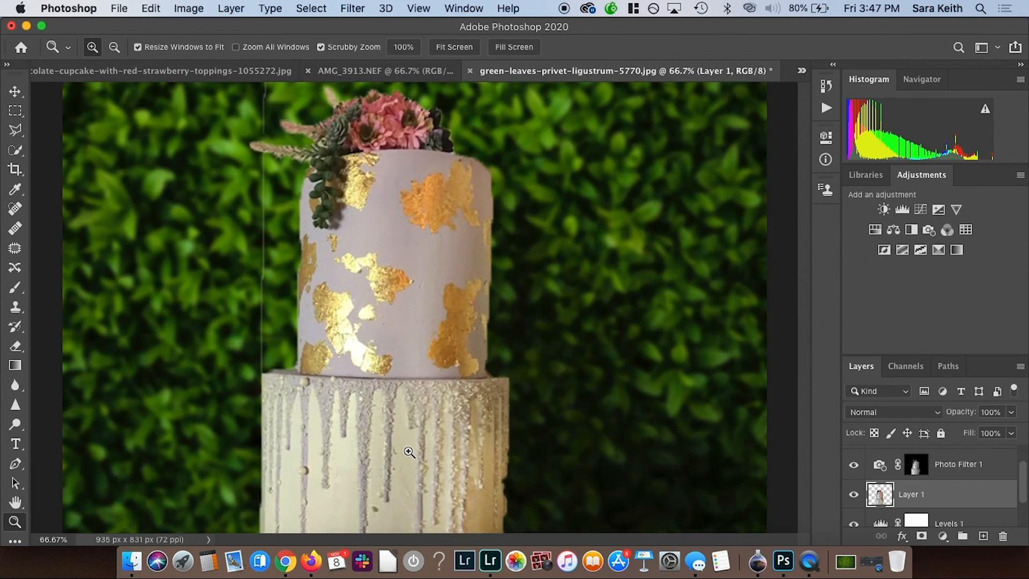
scroll(409, 452, down, 5)
right_click(409, 452)
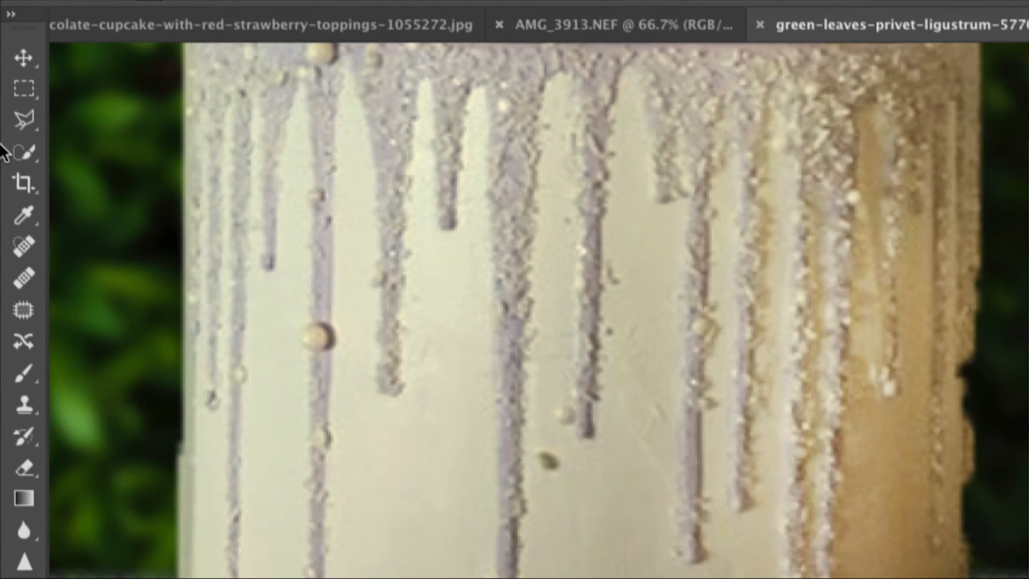
click(20, 279)
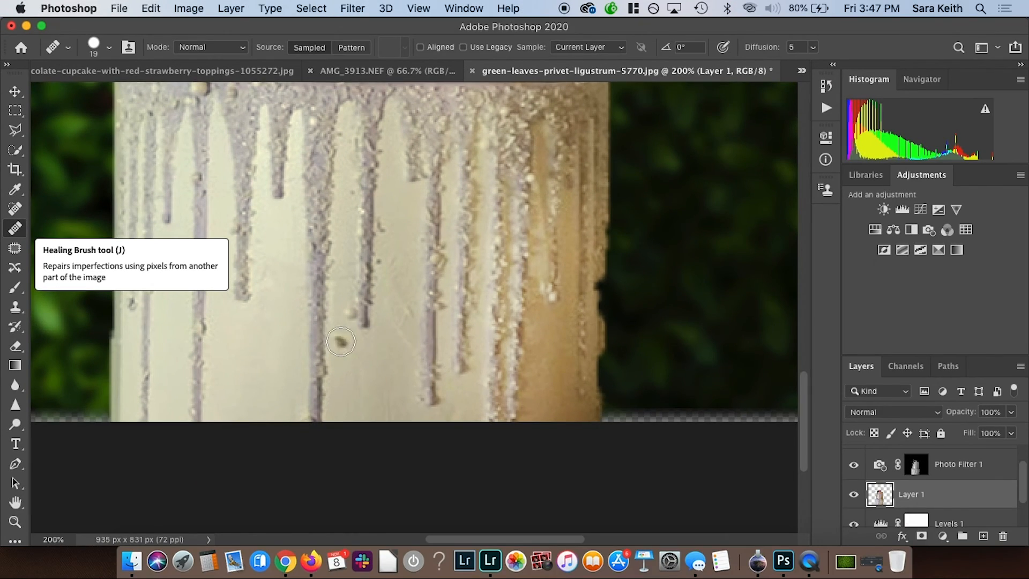
click(547, 461)
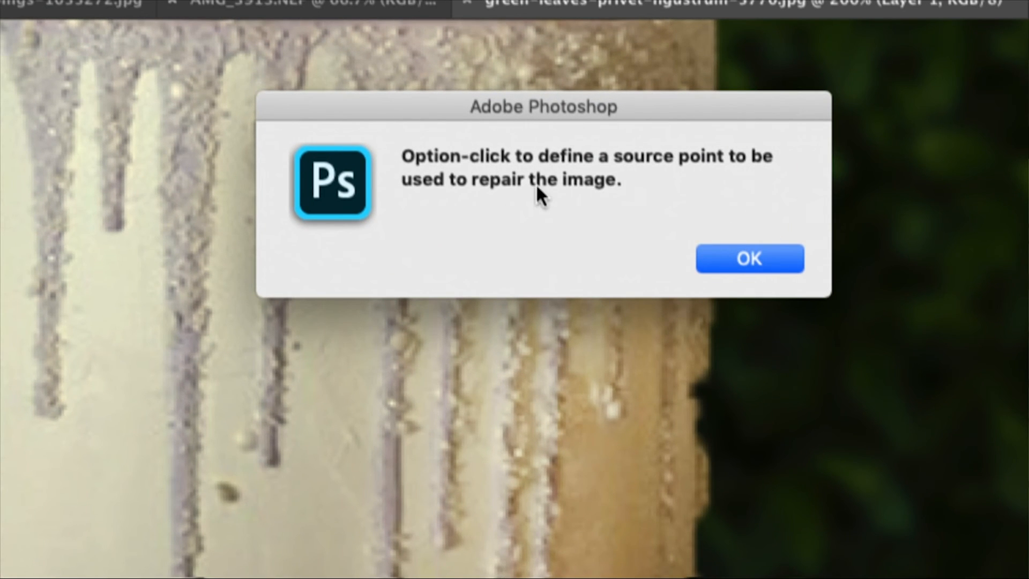
click(740, 259)
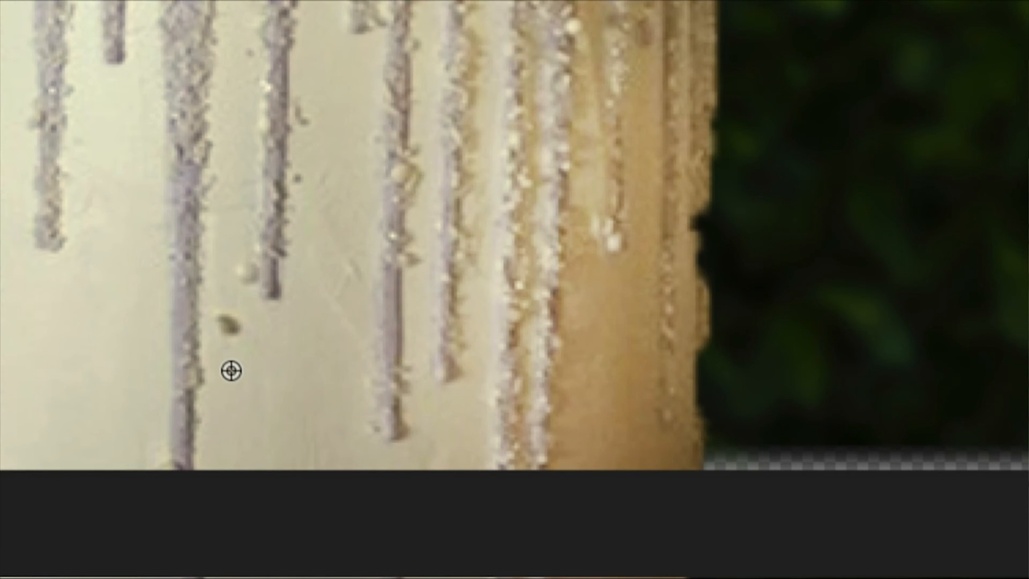
alt+click(259, 364)
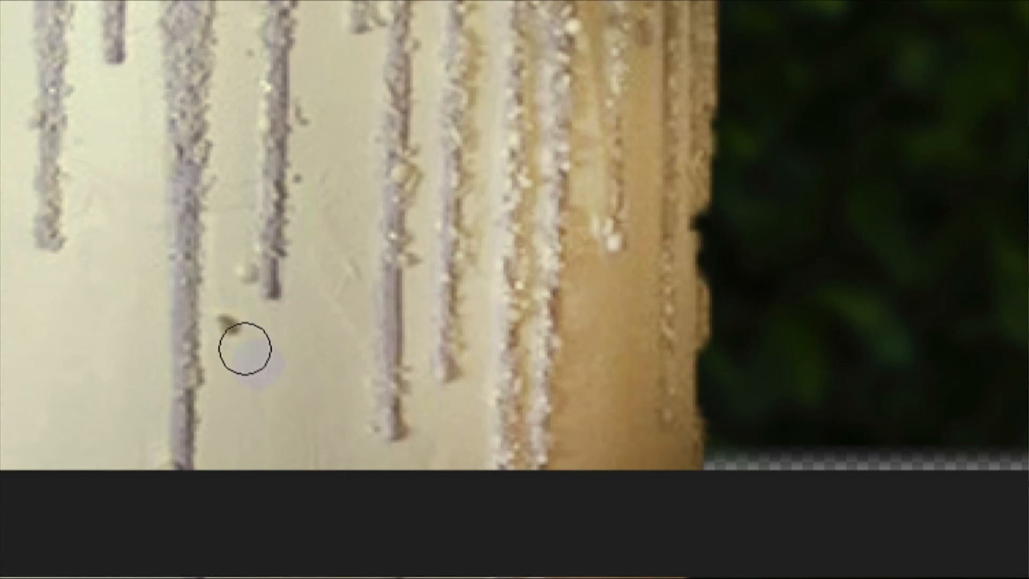
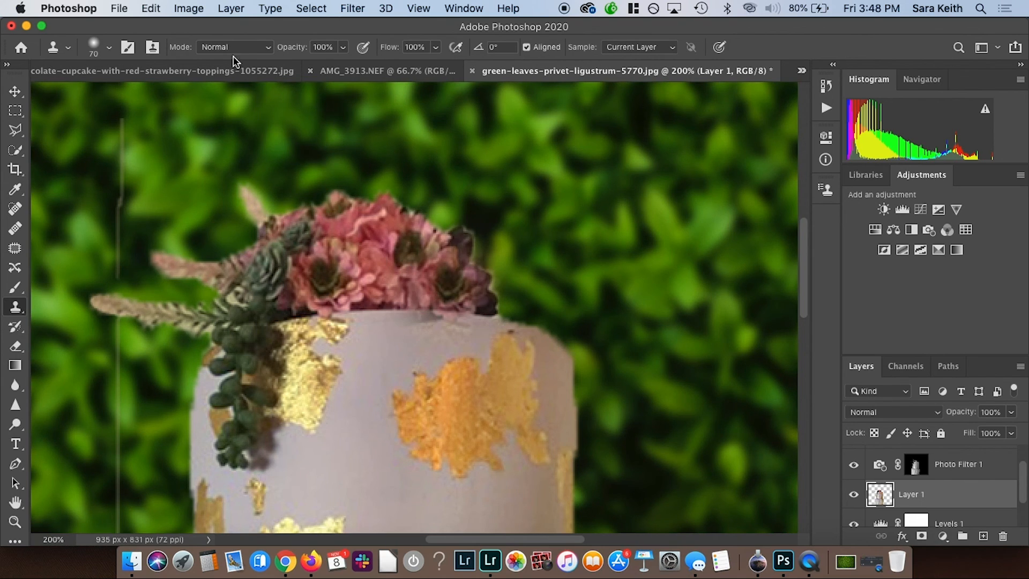
- Try cloning a pink flower onto the cake topping and the background foliage with the Clone Stamp, undoing each attempt
drag(514, 301, 459, 276)
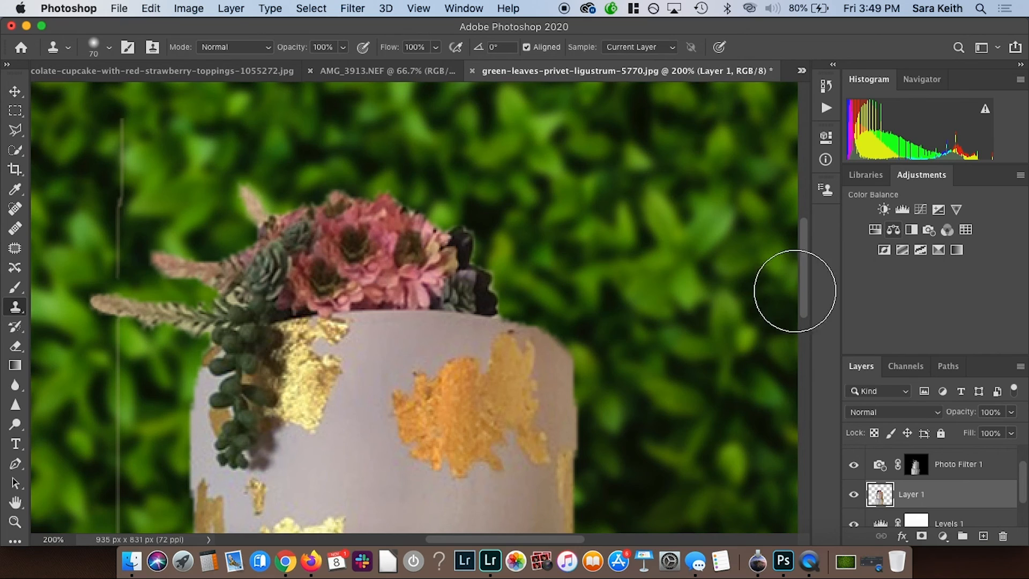
key(super+z)
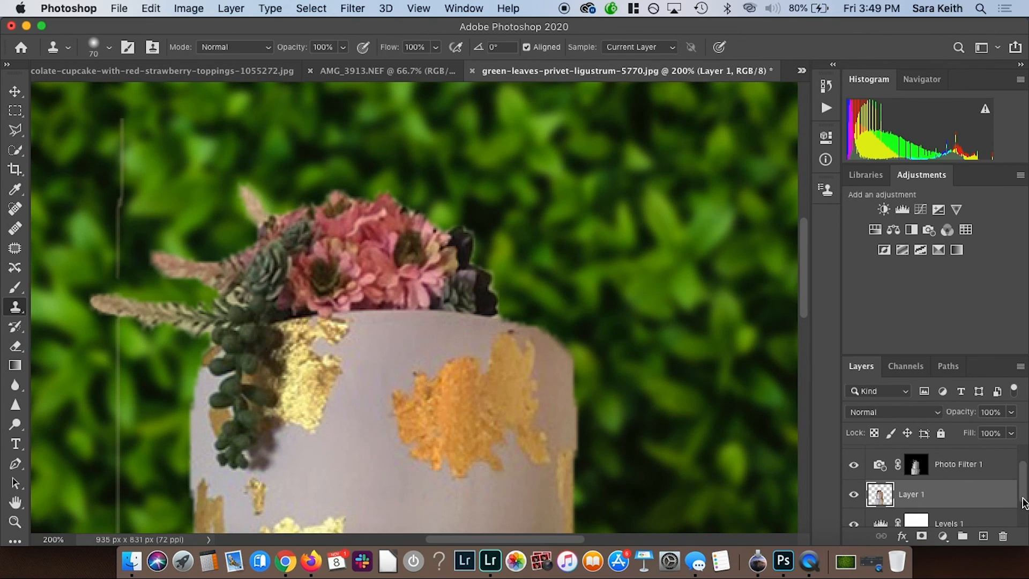
scroll(1022, 501, down, 1)
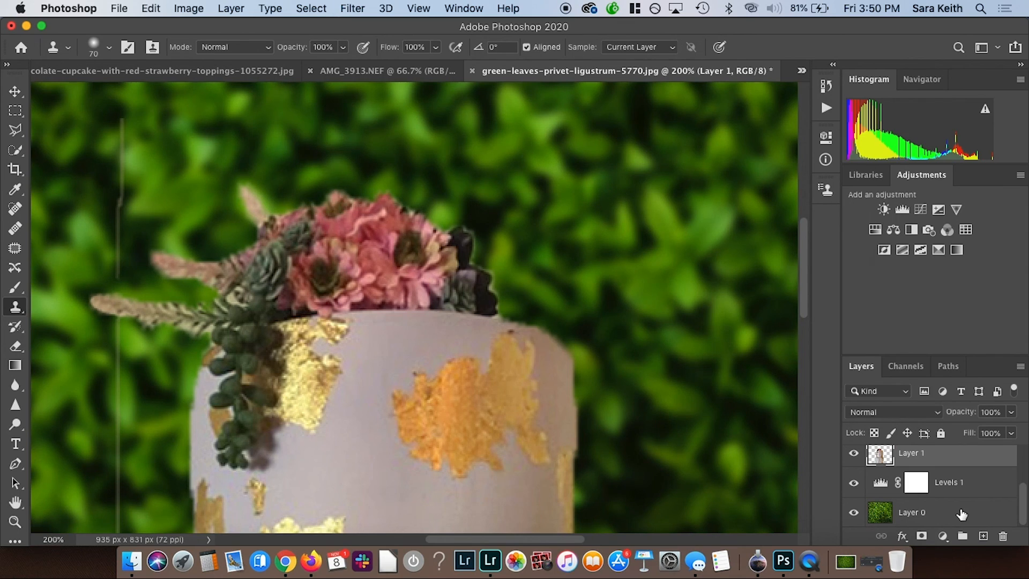
click(680, 410)
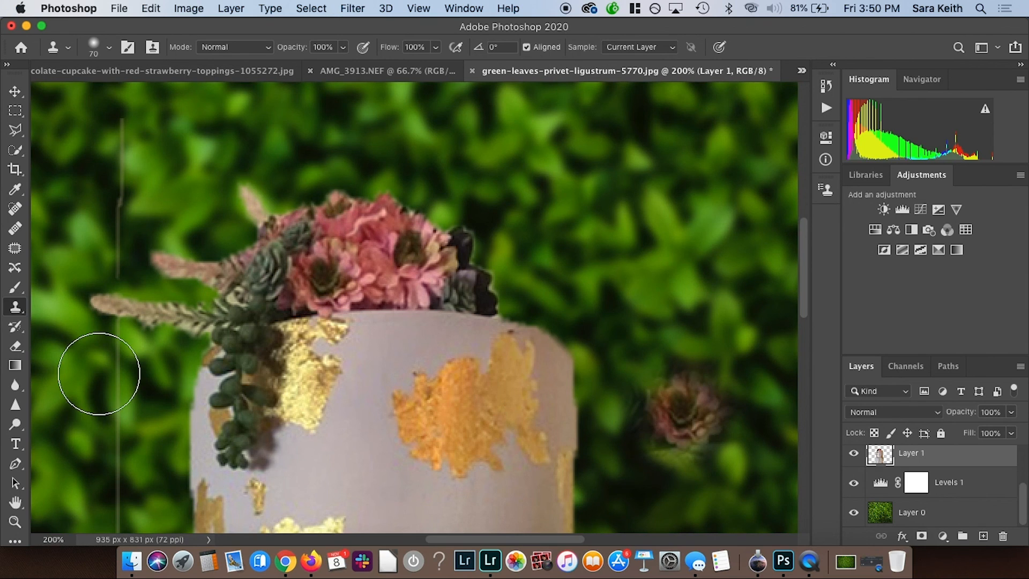
key(super+z)
- Fit the cake image on screen, switch back to Lightroom and look through its commands for editing a photo in Photoshop
click(15, 521)
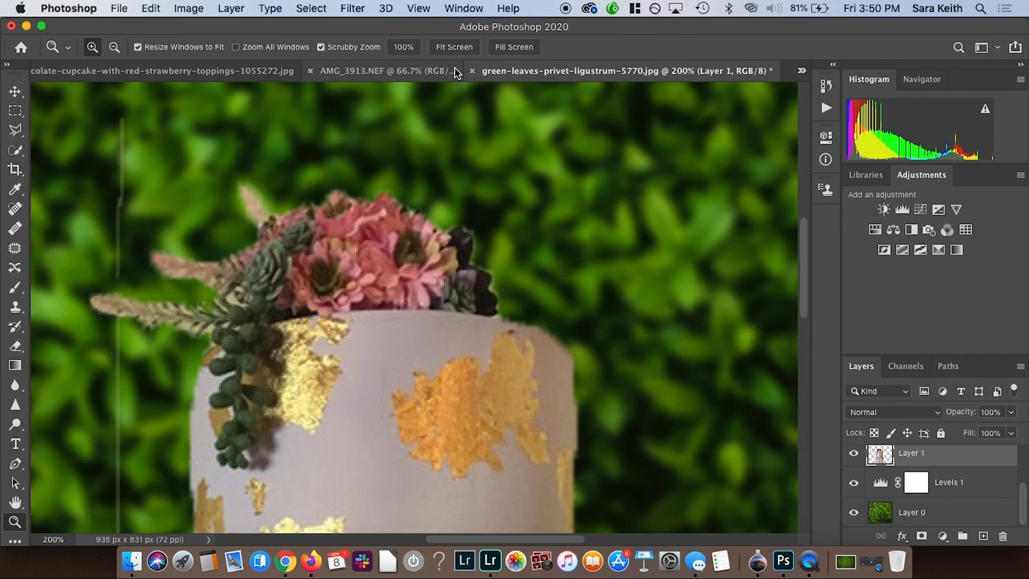
click(454, 46)
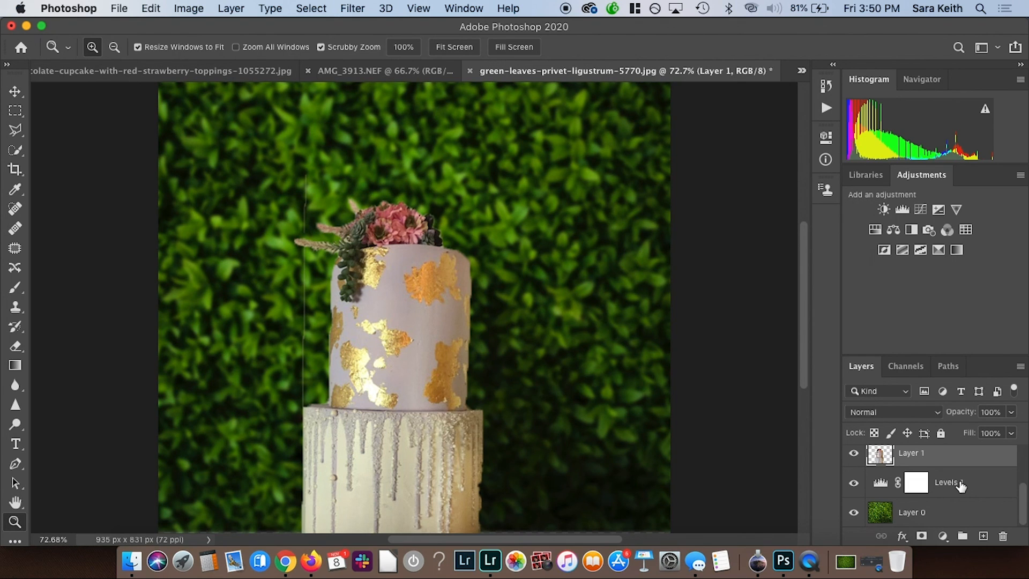
click(489, 560)
mouse_move(182, 3)
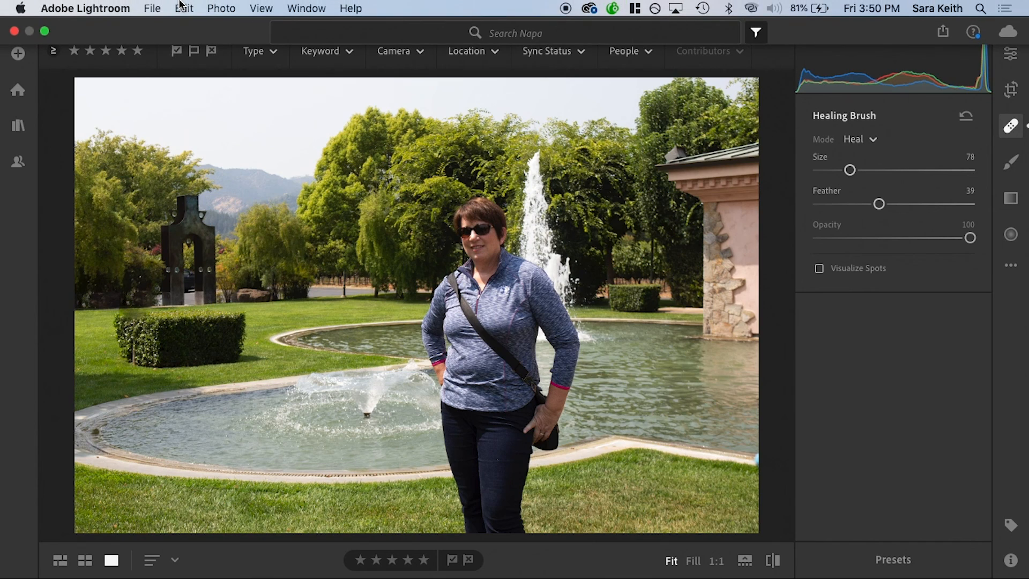
click(214, 8)
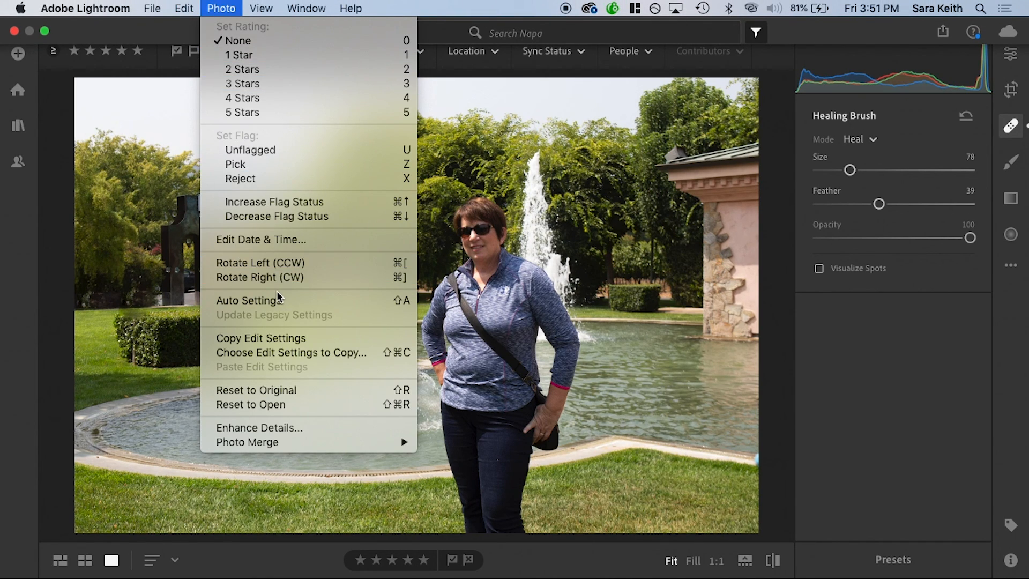
mouse_move(275, 5)
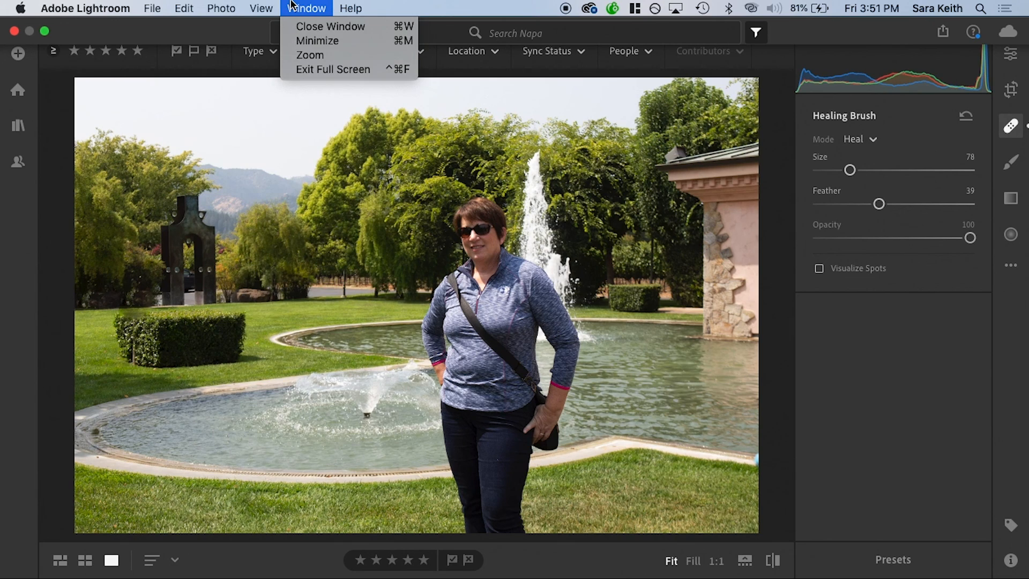
mouse_move(181, 7)
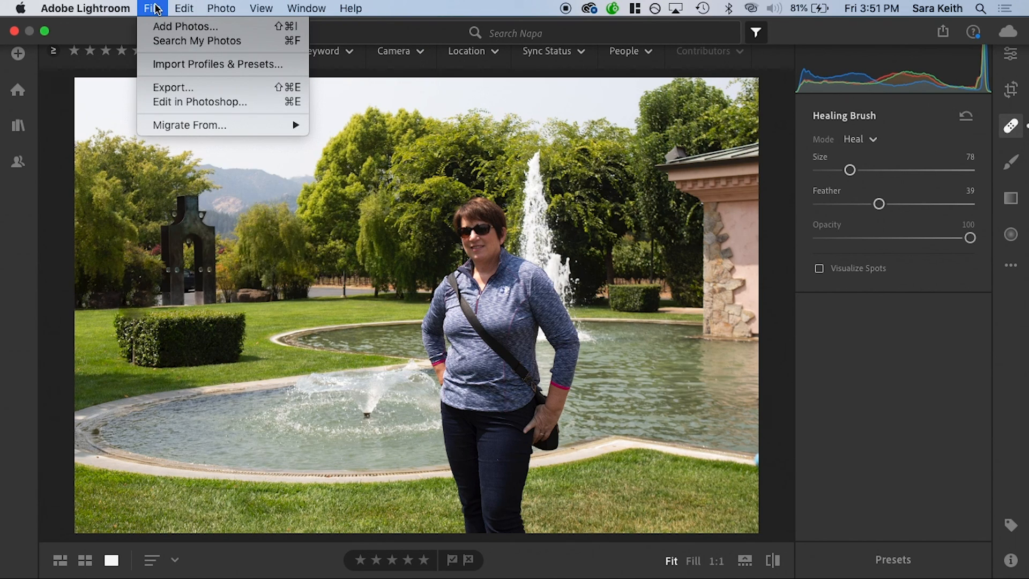
- Return to the Napa photo grid, send the retouched fountain photo to Photoshop for editing, and take Lightroom out of full screen
click(59, 560)
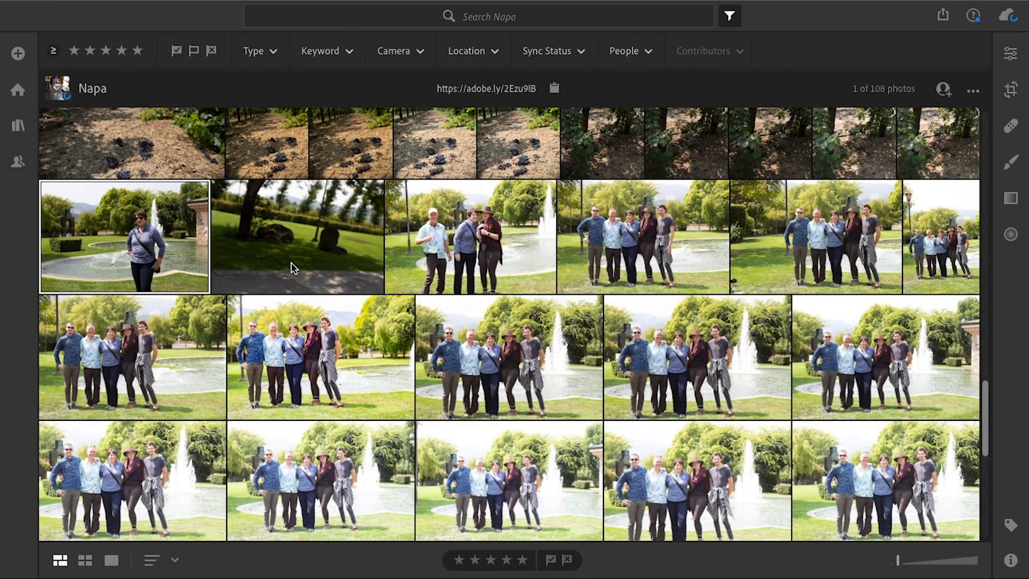
right_click(152, 264)
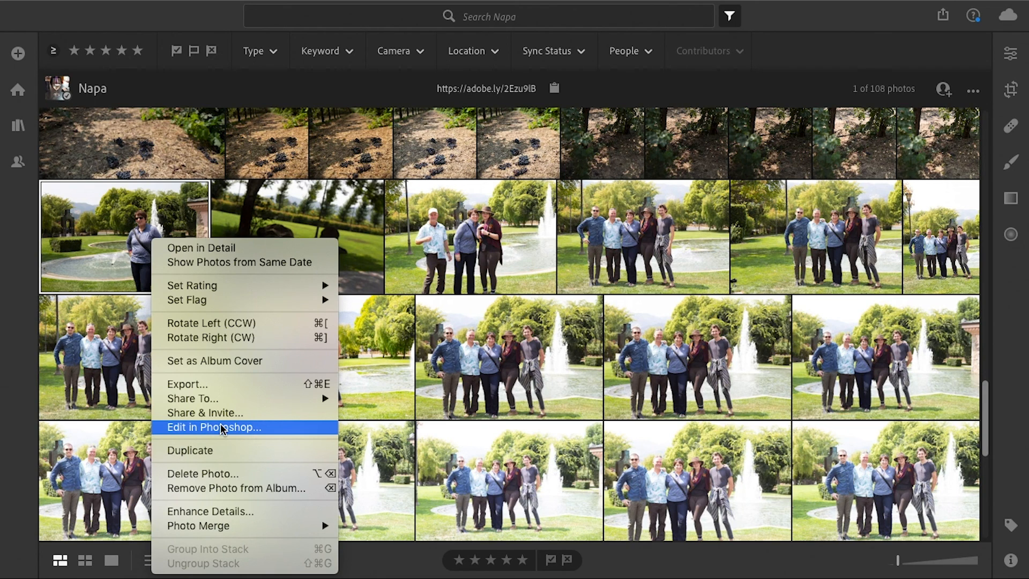
click(216, 427)
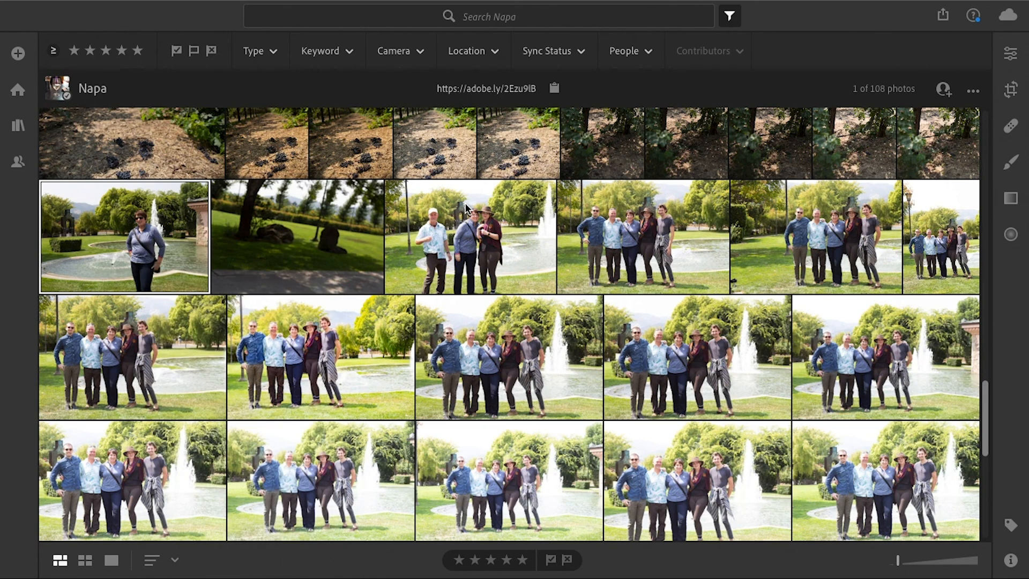
mouse_move(110, 2)
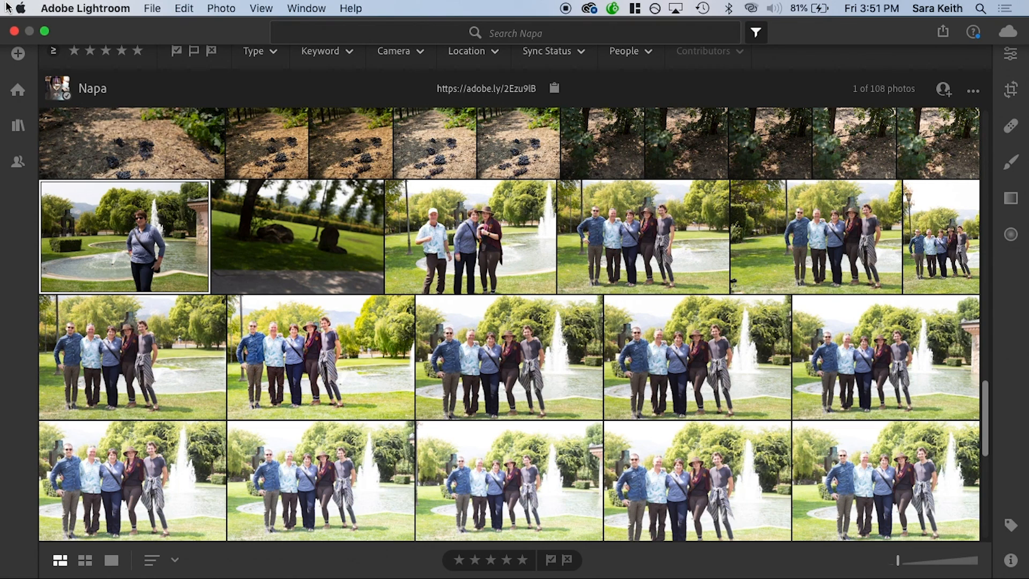
click(45, 31)
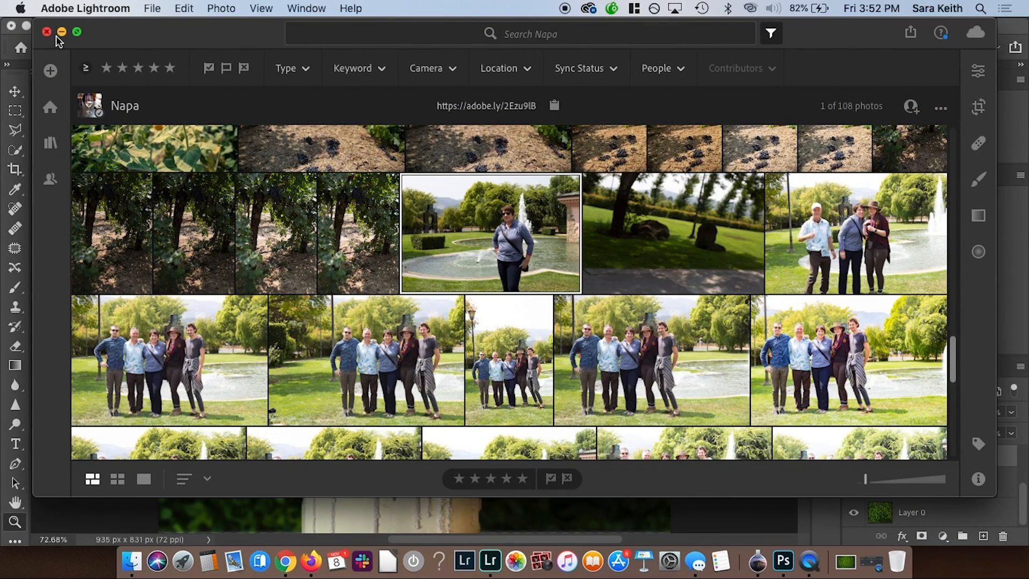